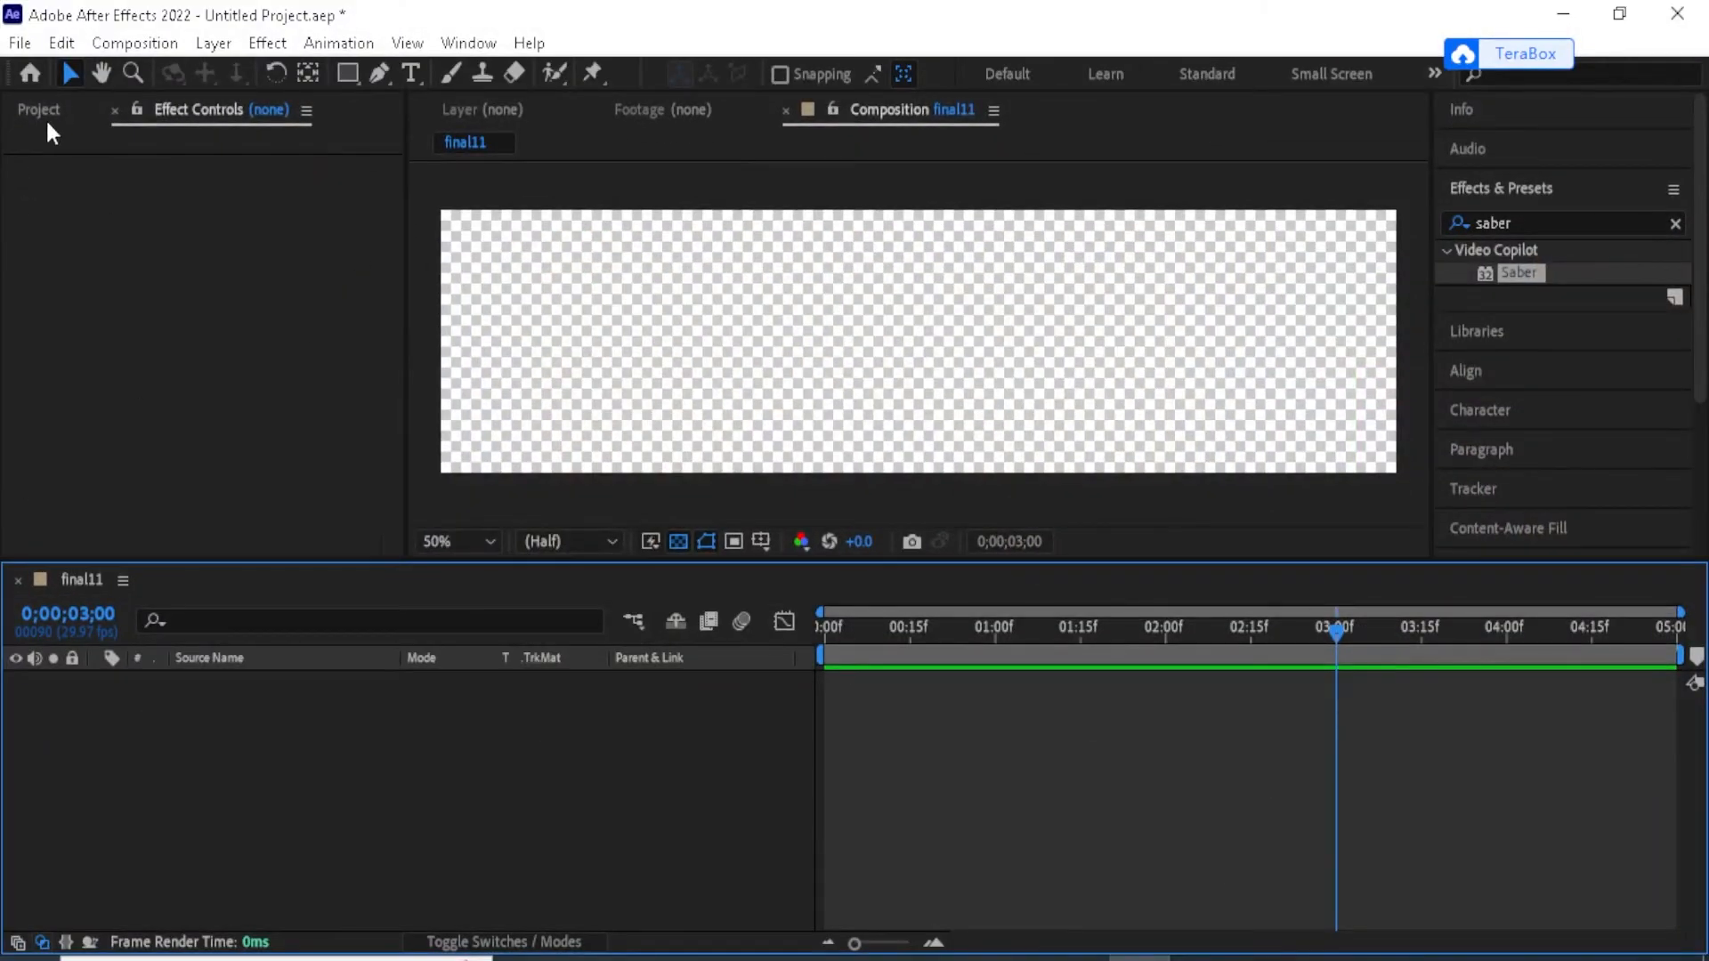
# Add final11.png to the final11 composition and reduce its height slightly to leave narrow margins above and below the arches.
pyautogui.click(39, 109)
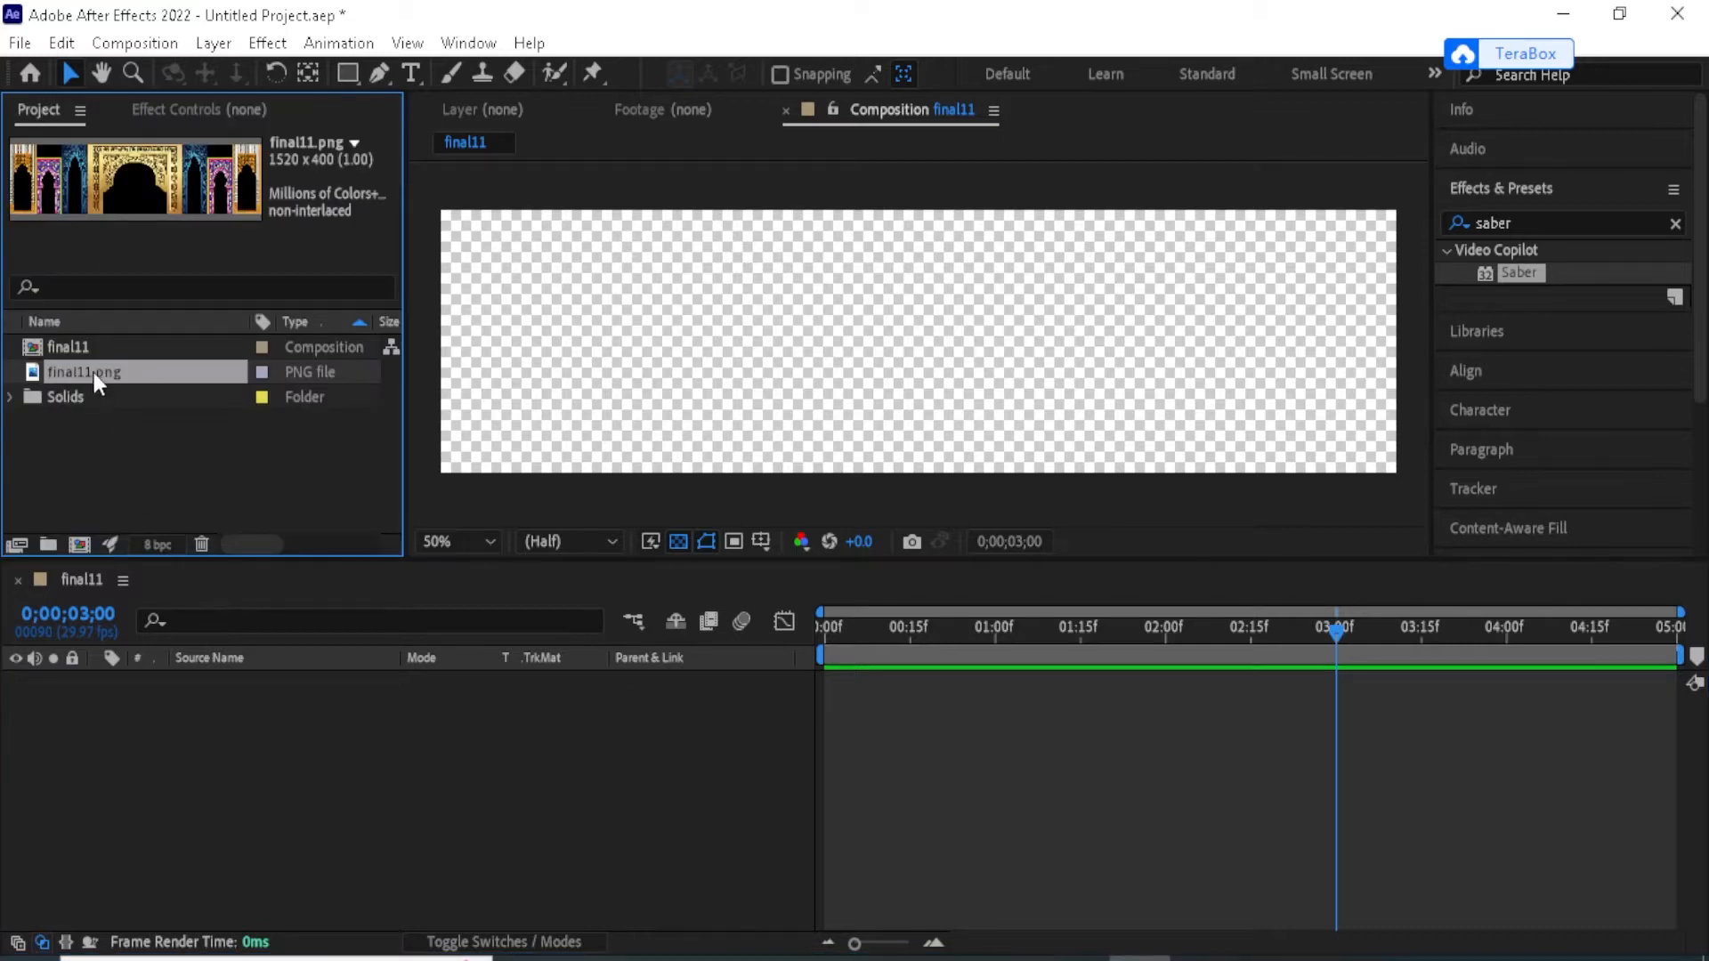
pyautogui.moveTo(93, 372); pyautogui.dragTo(251, 744)
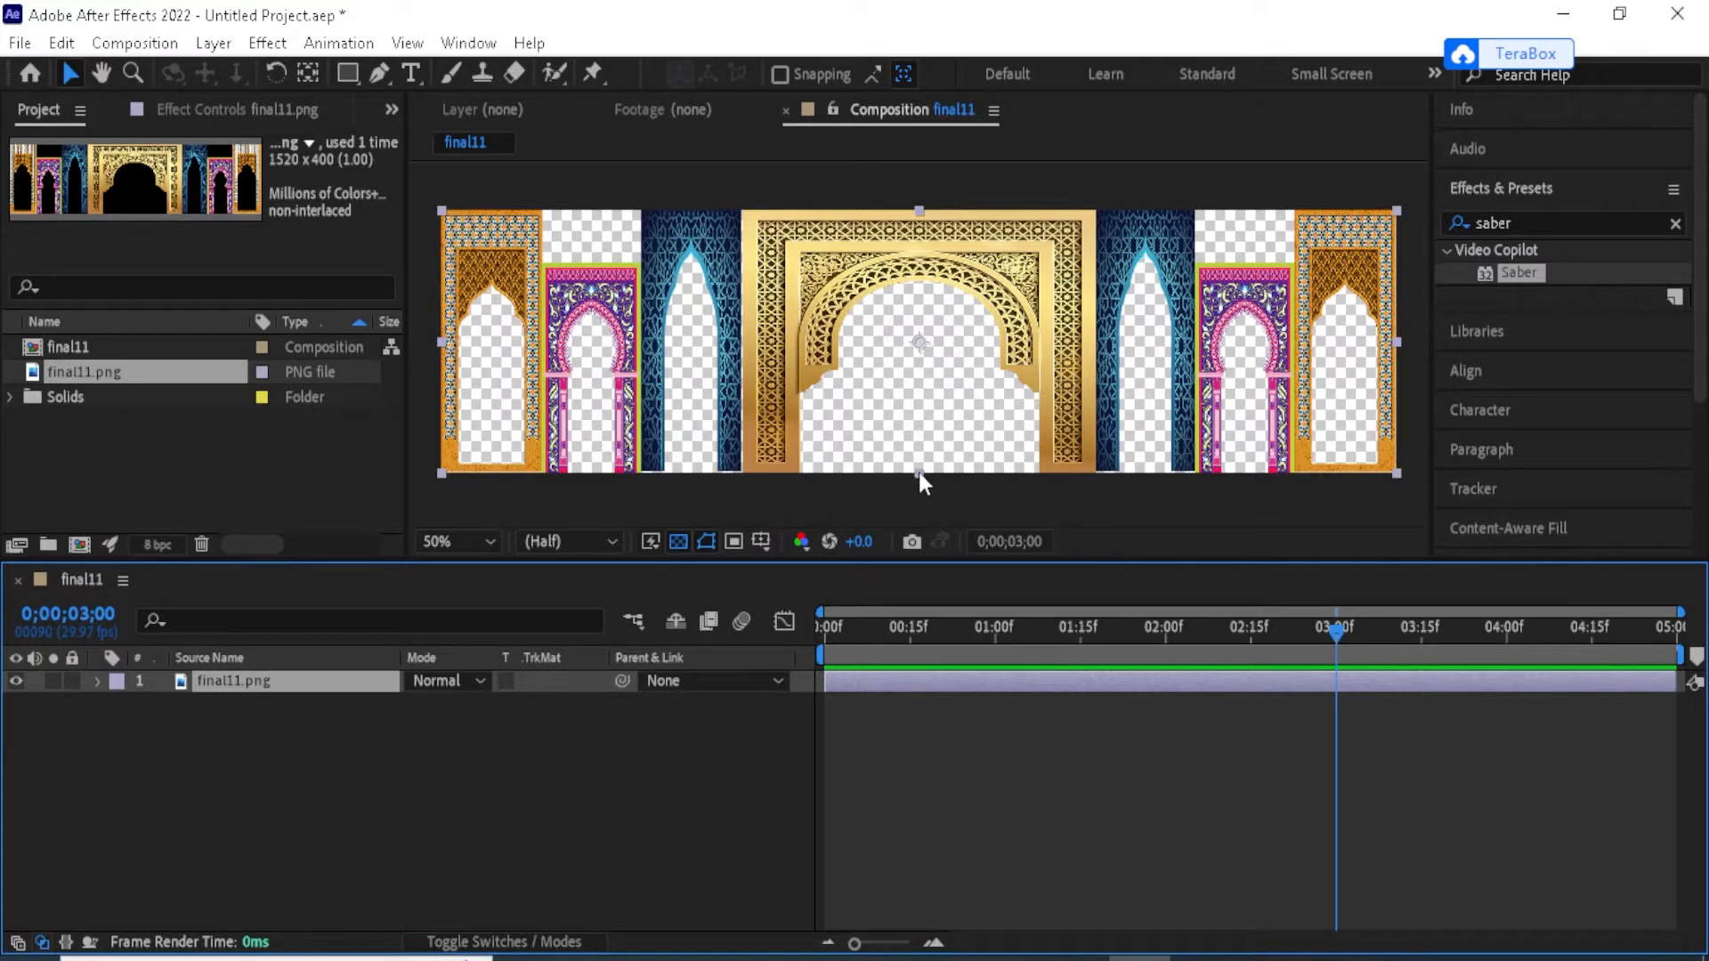
pyautogui.moveTo(919, 472); pyautogui.dragTo(921, 471)
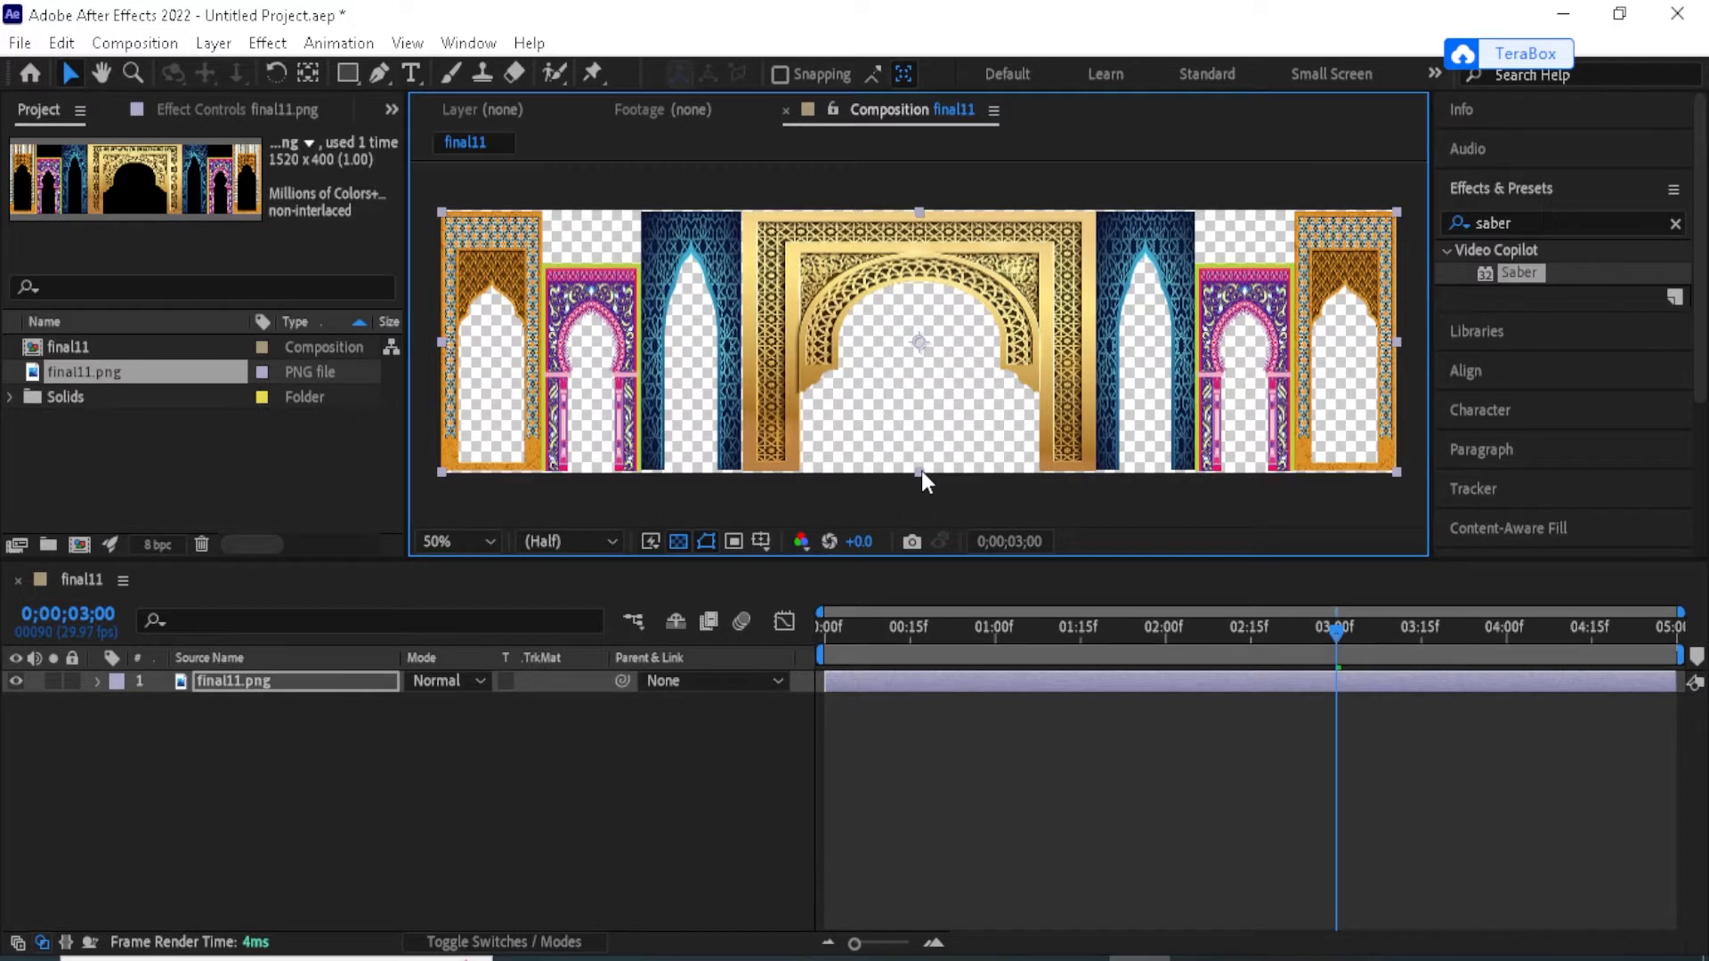
pyautogui.click(574, 808)
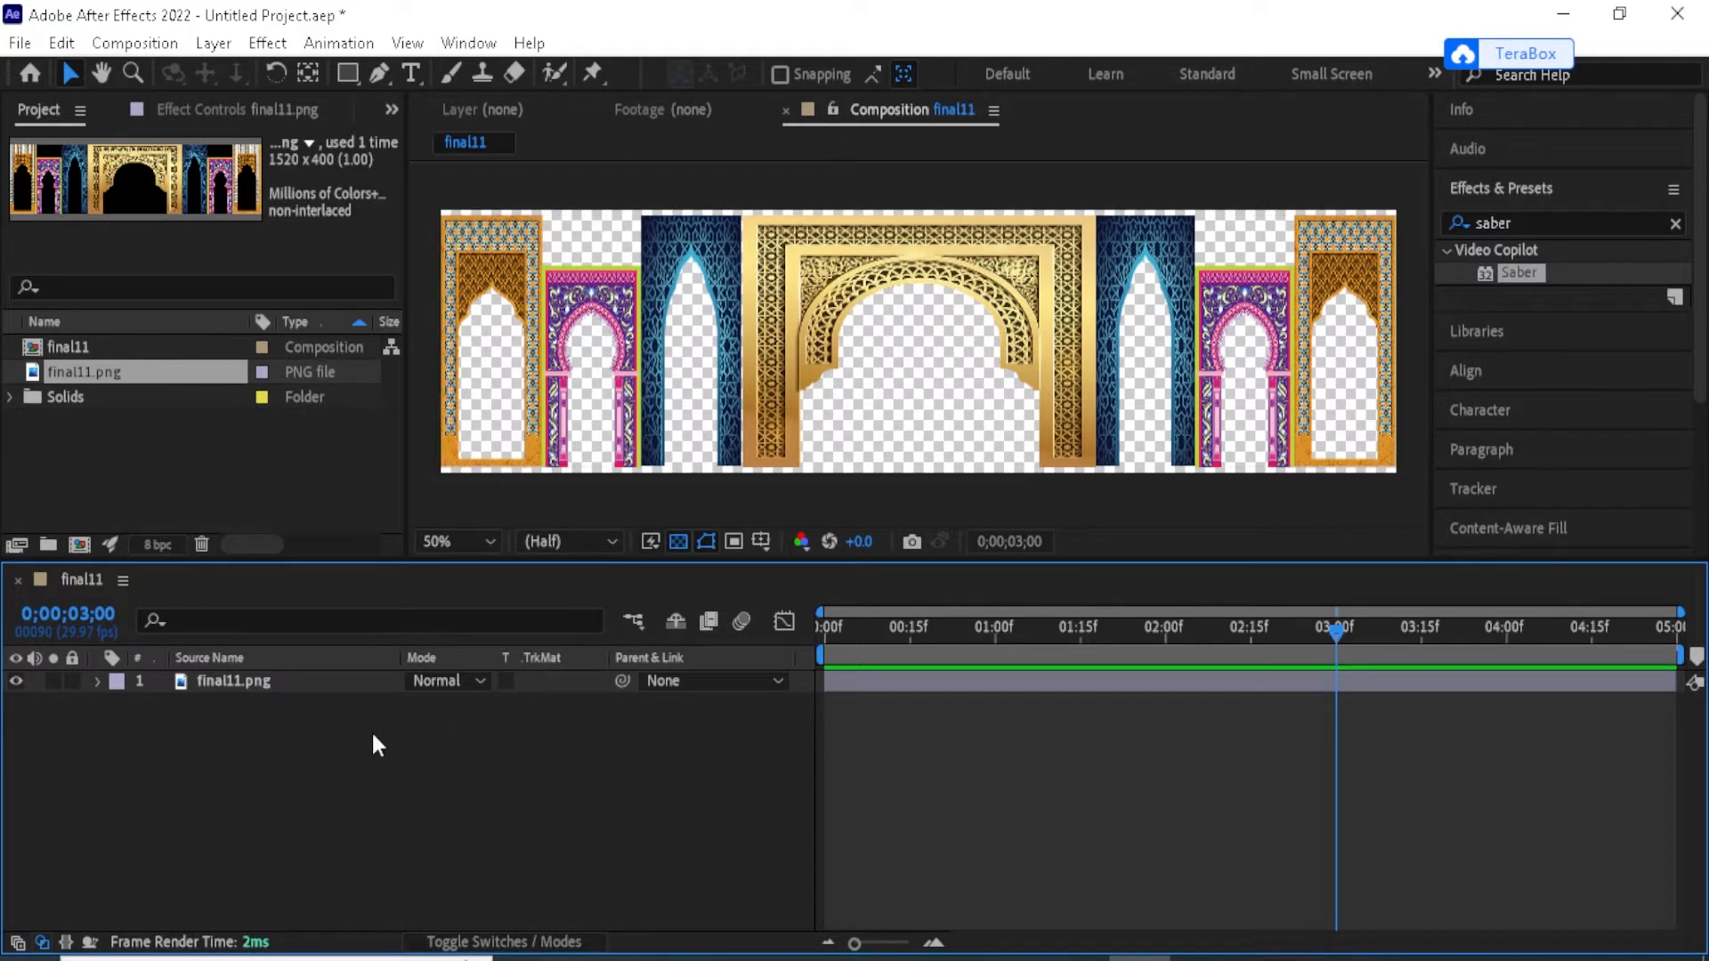
pyautogui.click(265, 686)
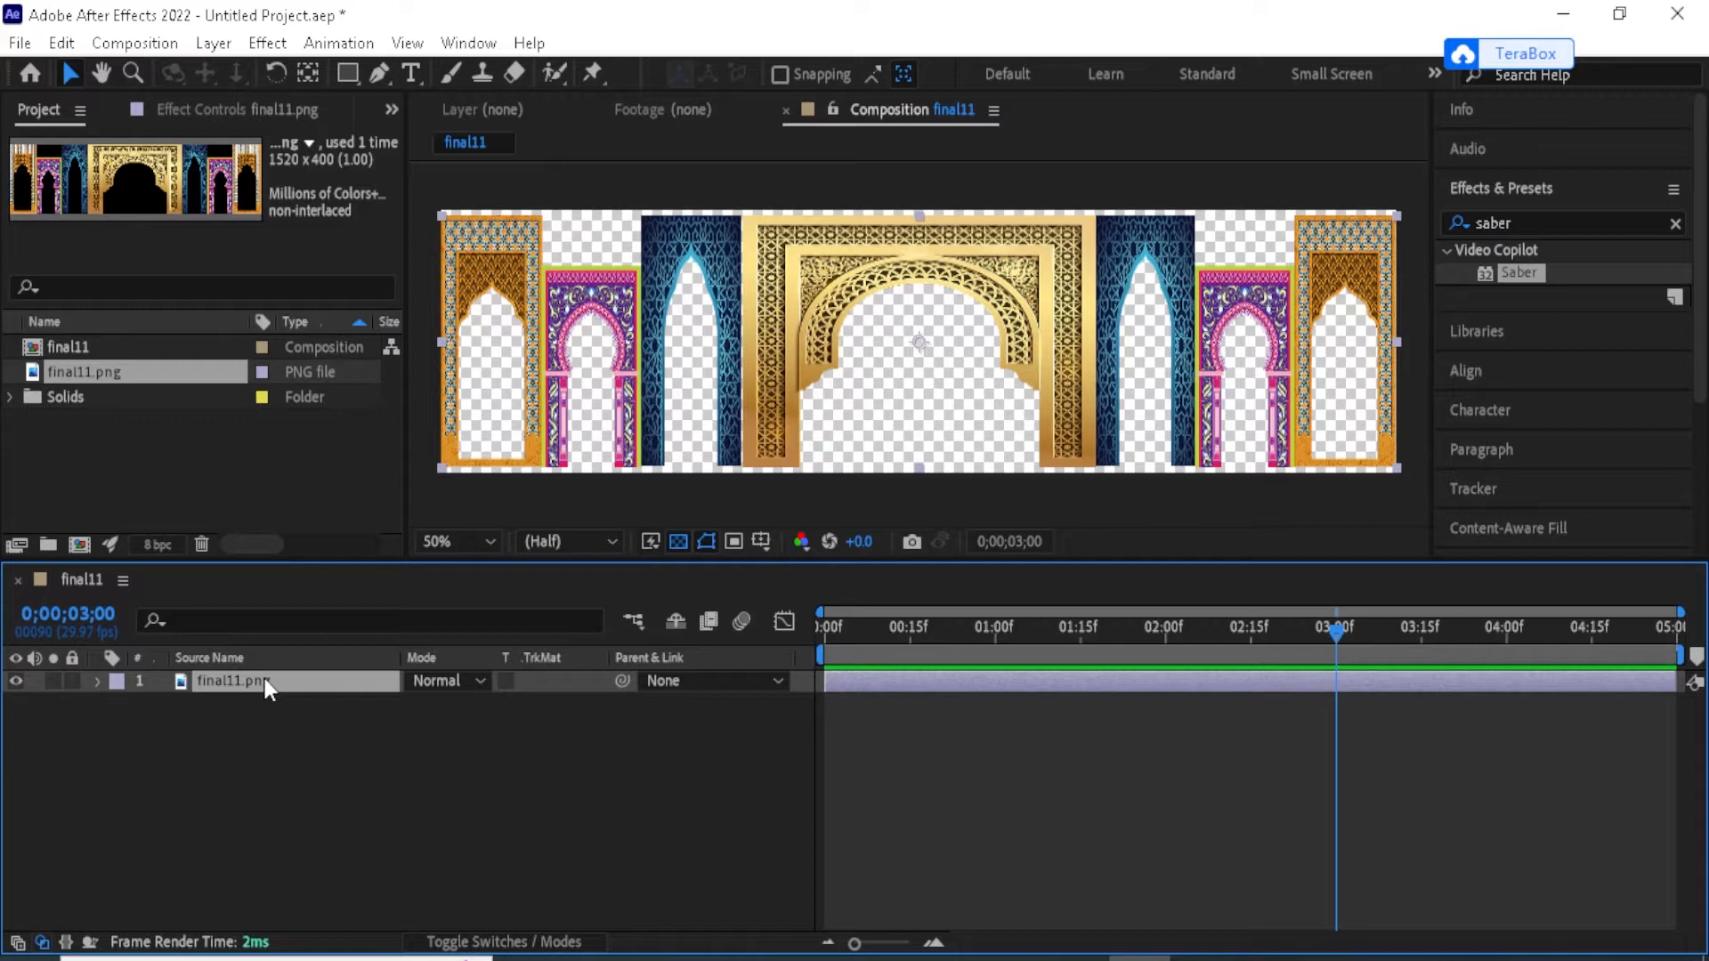
pyautogui.click(532, 774)
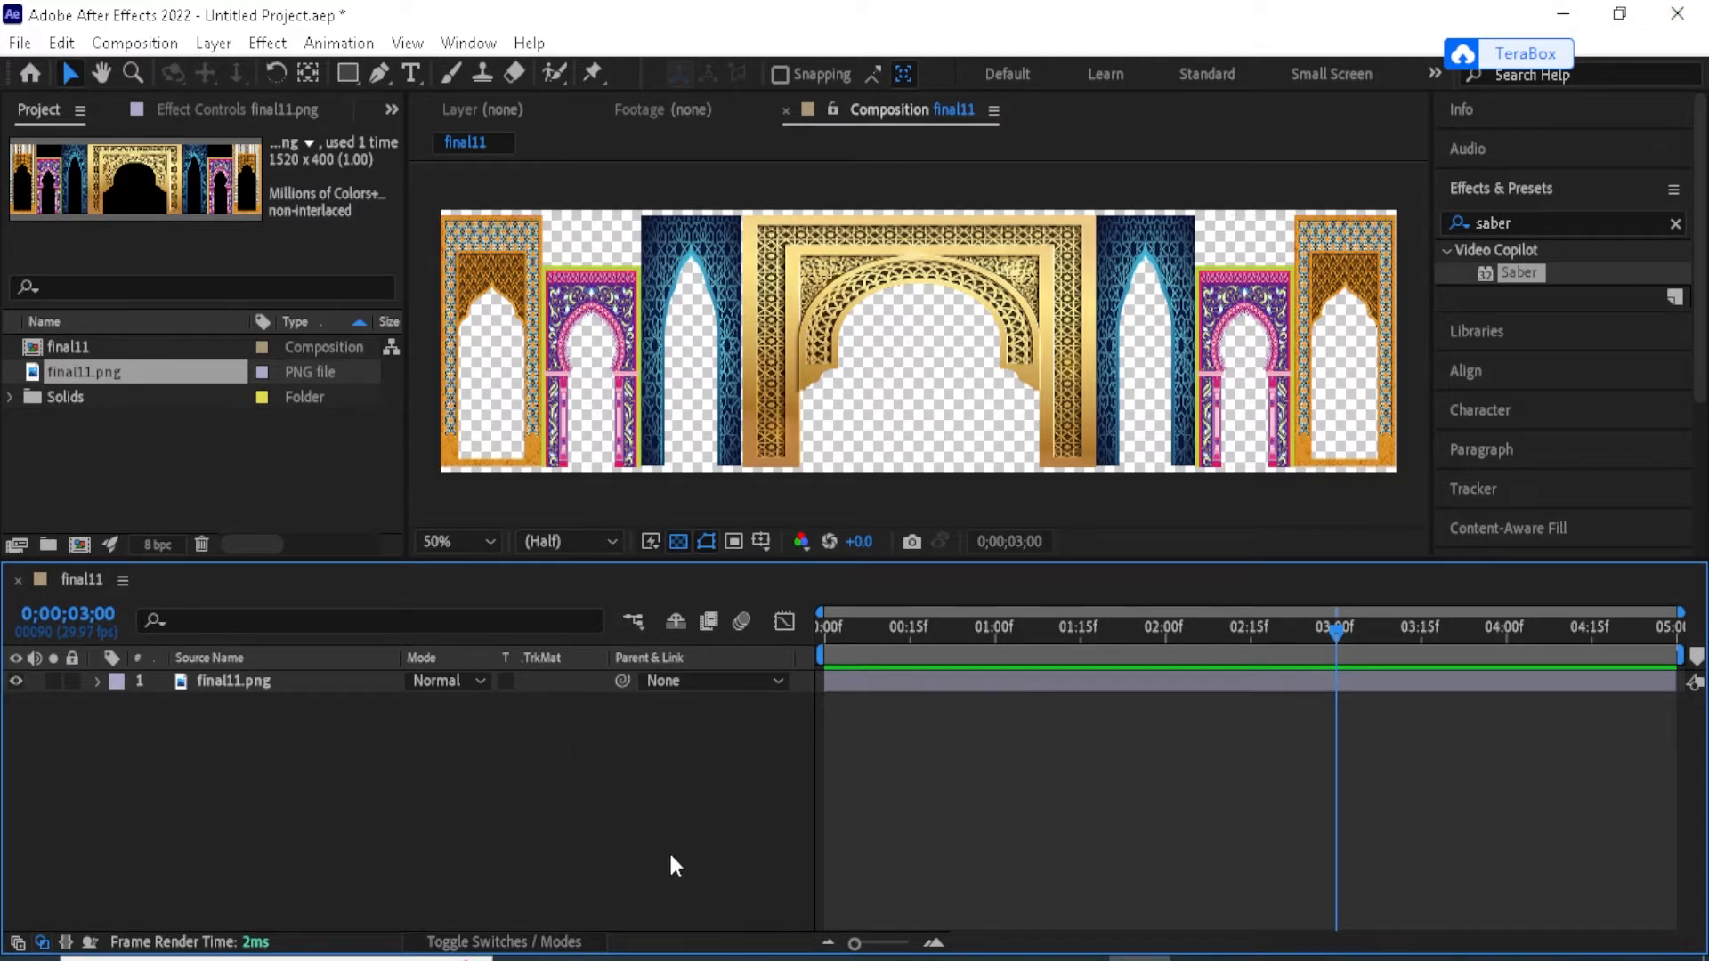
# Start a red-stroked outline with the Pen tool along the top edge of the leftmost orange arch.
pyautogui.click(377, 71)
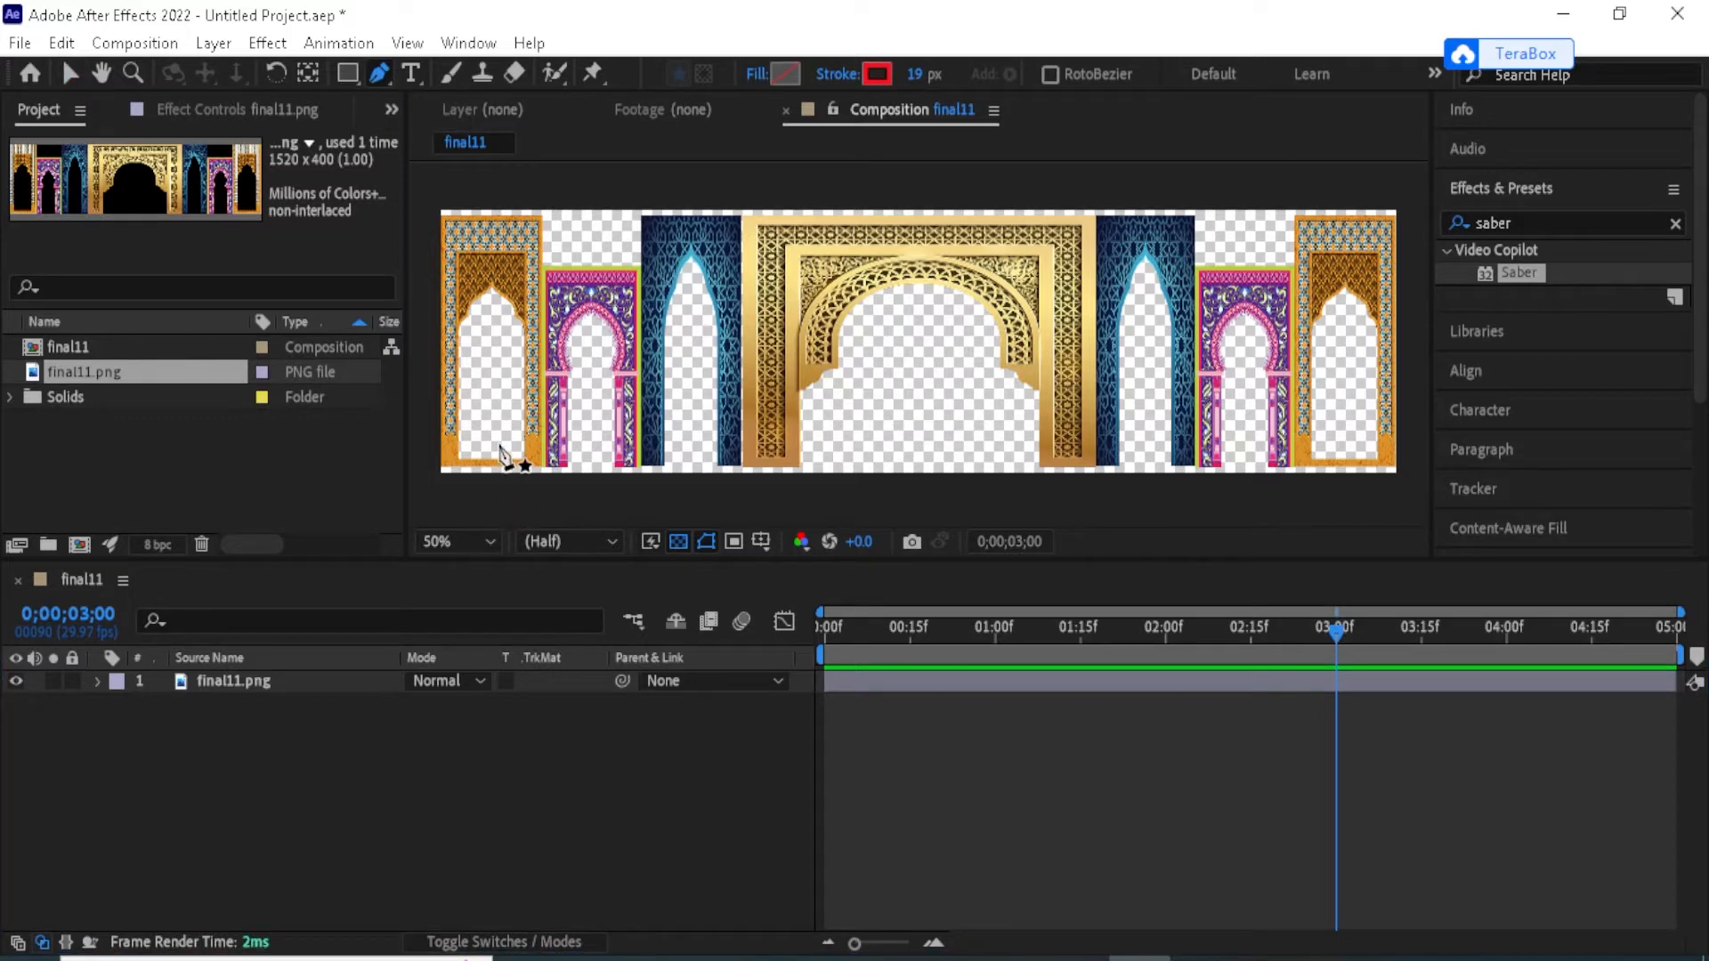
pyautogui.press('/')
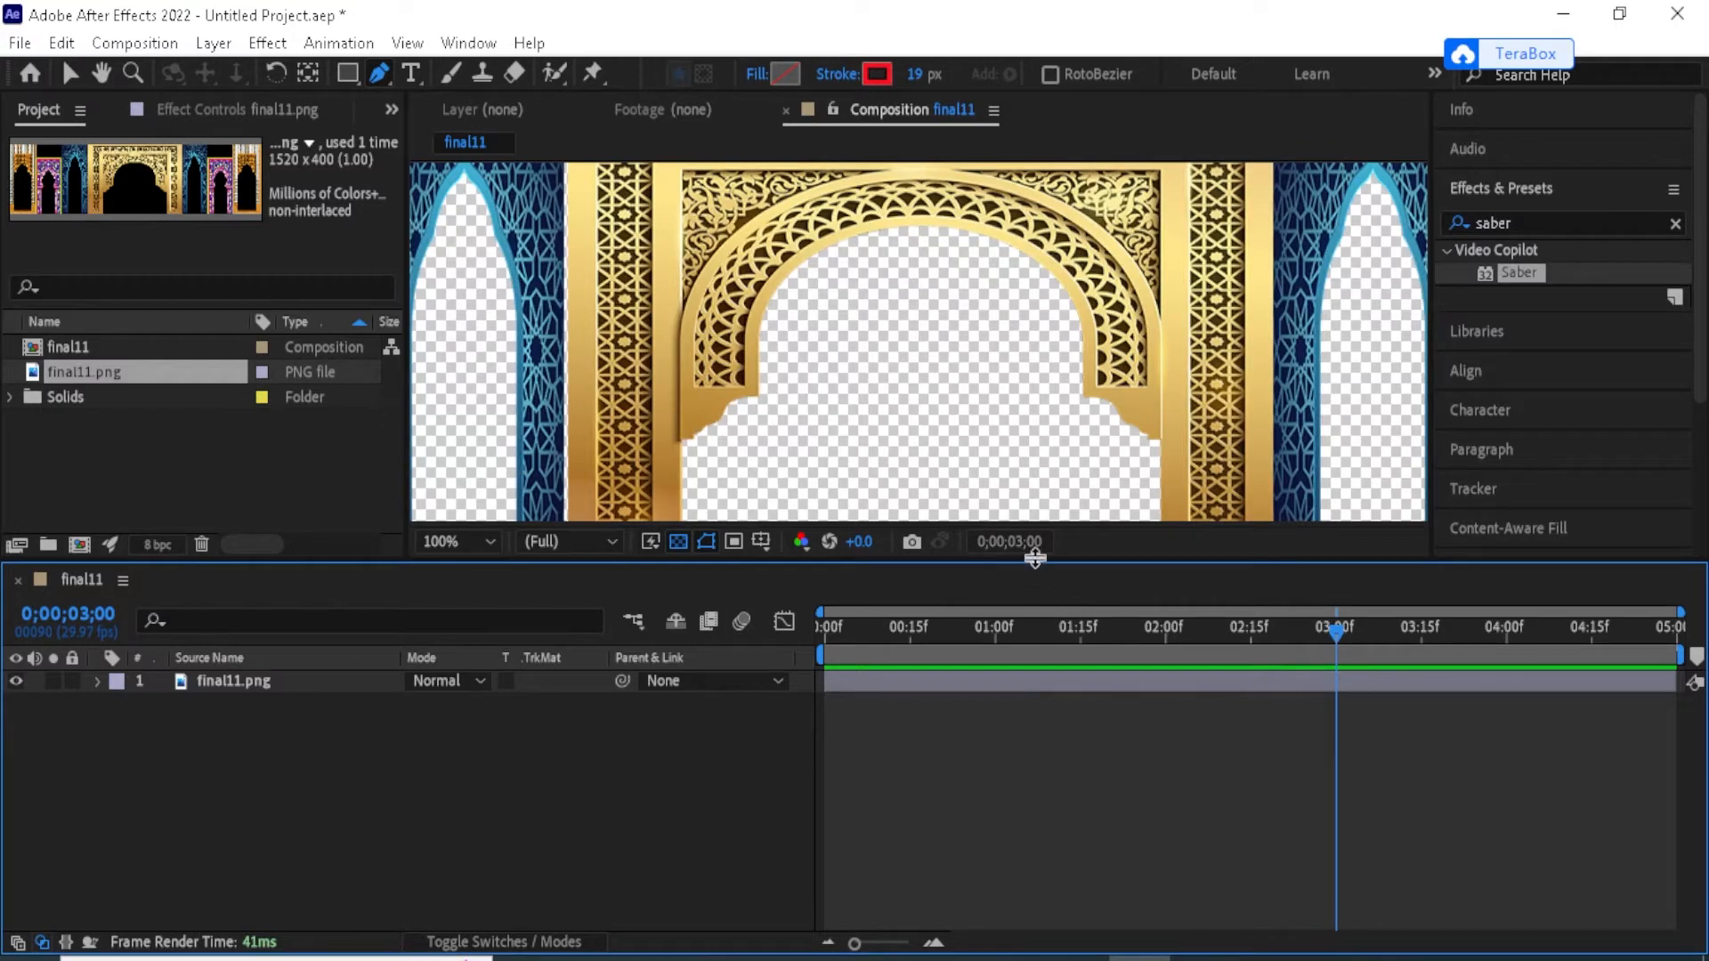
pyautogui.moveTo(1034, 558); pyautogui.dragTo(1014, 780)
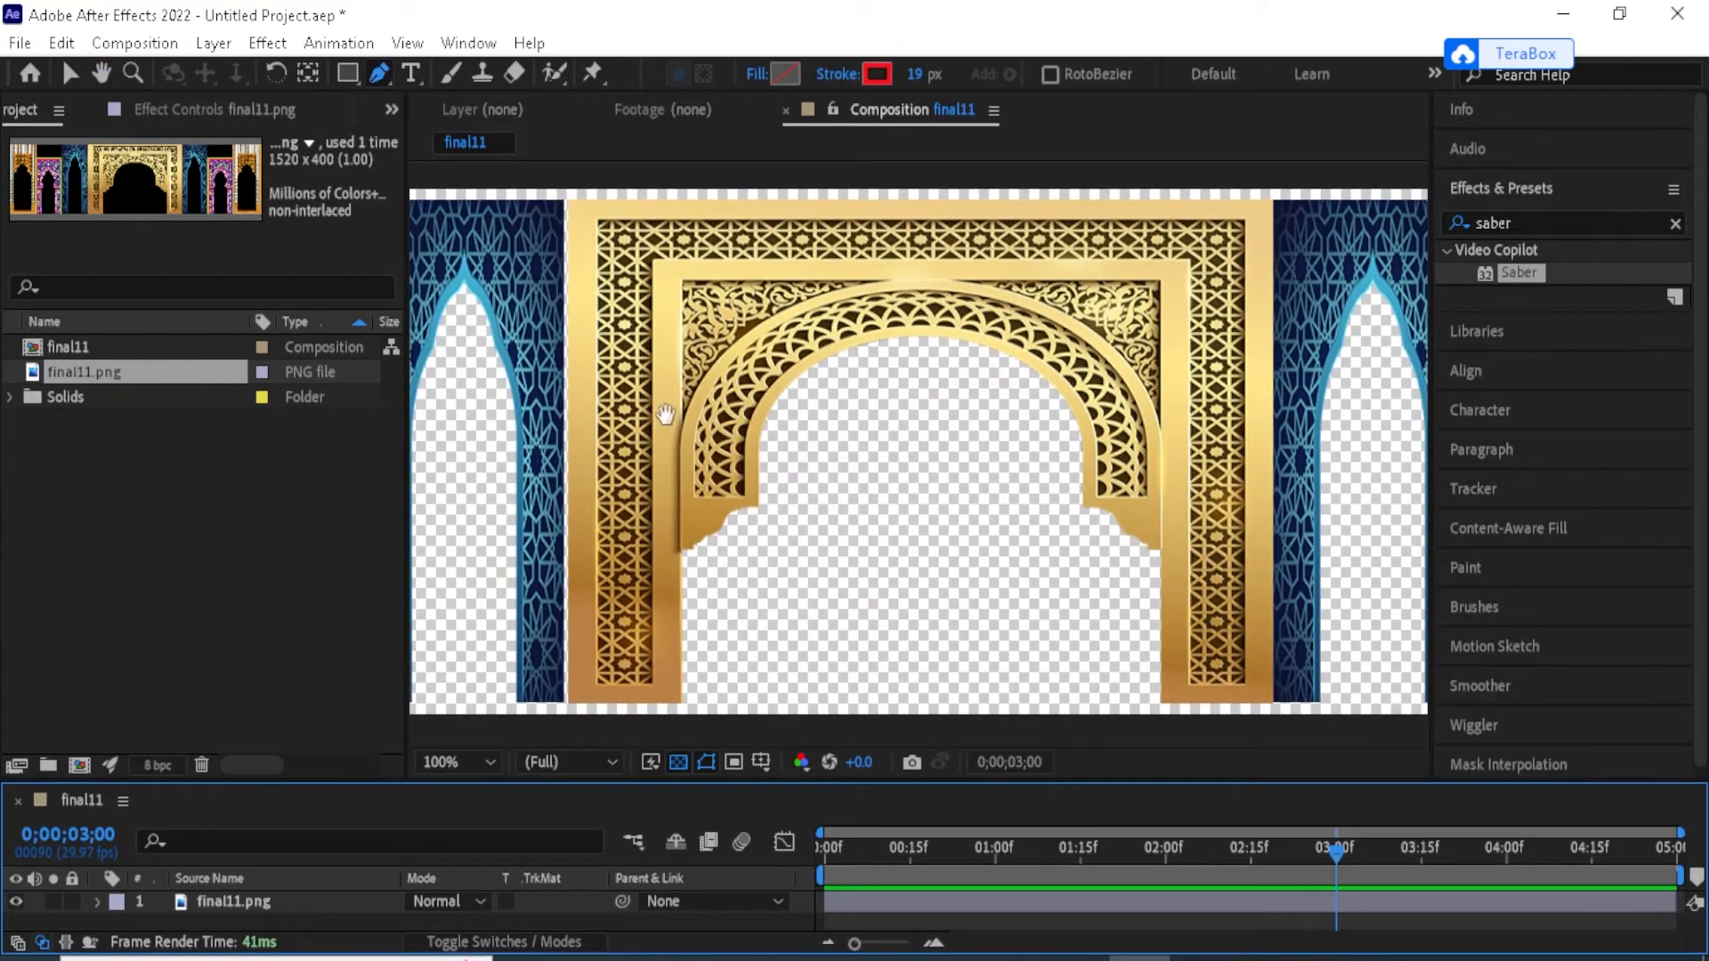
pyautogui.moveTo(665, 414); pyautogui.dragTo(1183, 572)
pyautogui.moveTo(777, 458); pyautogui.dragTo(902, 412)
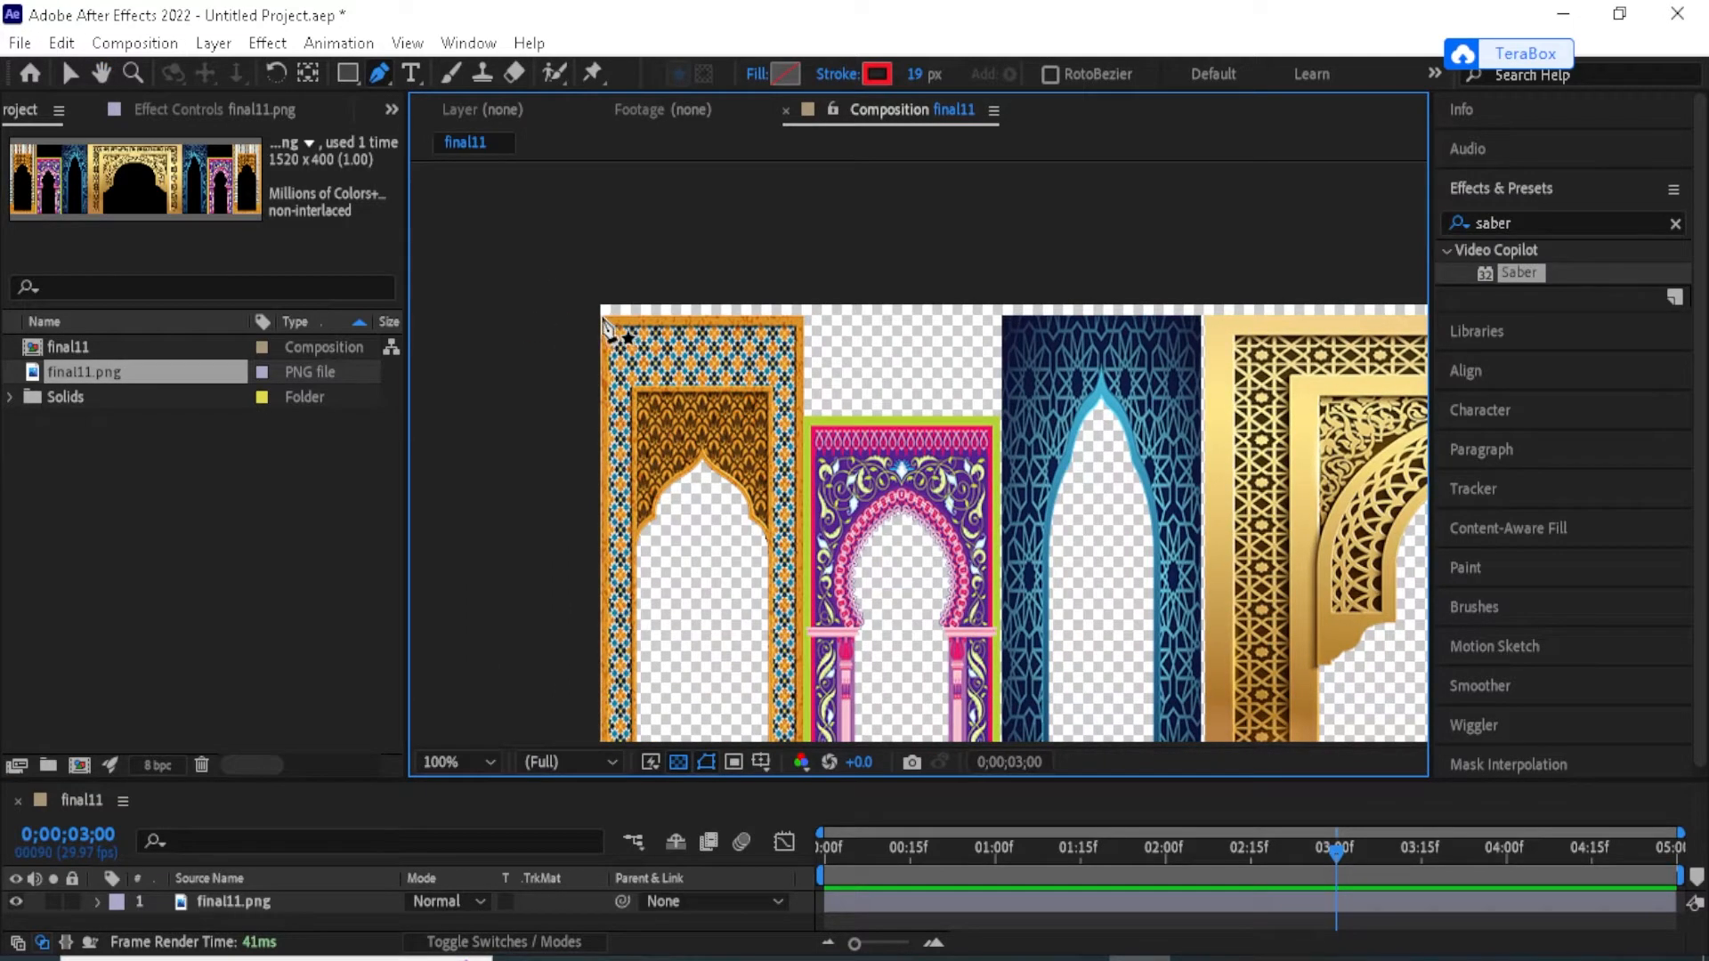
pyautogui.click(602, 315)
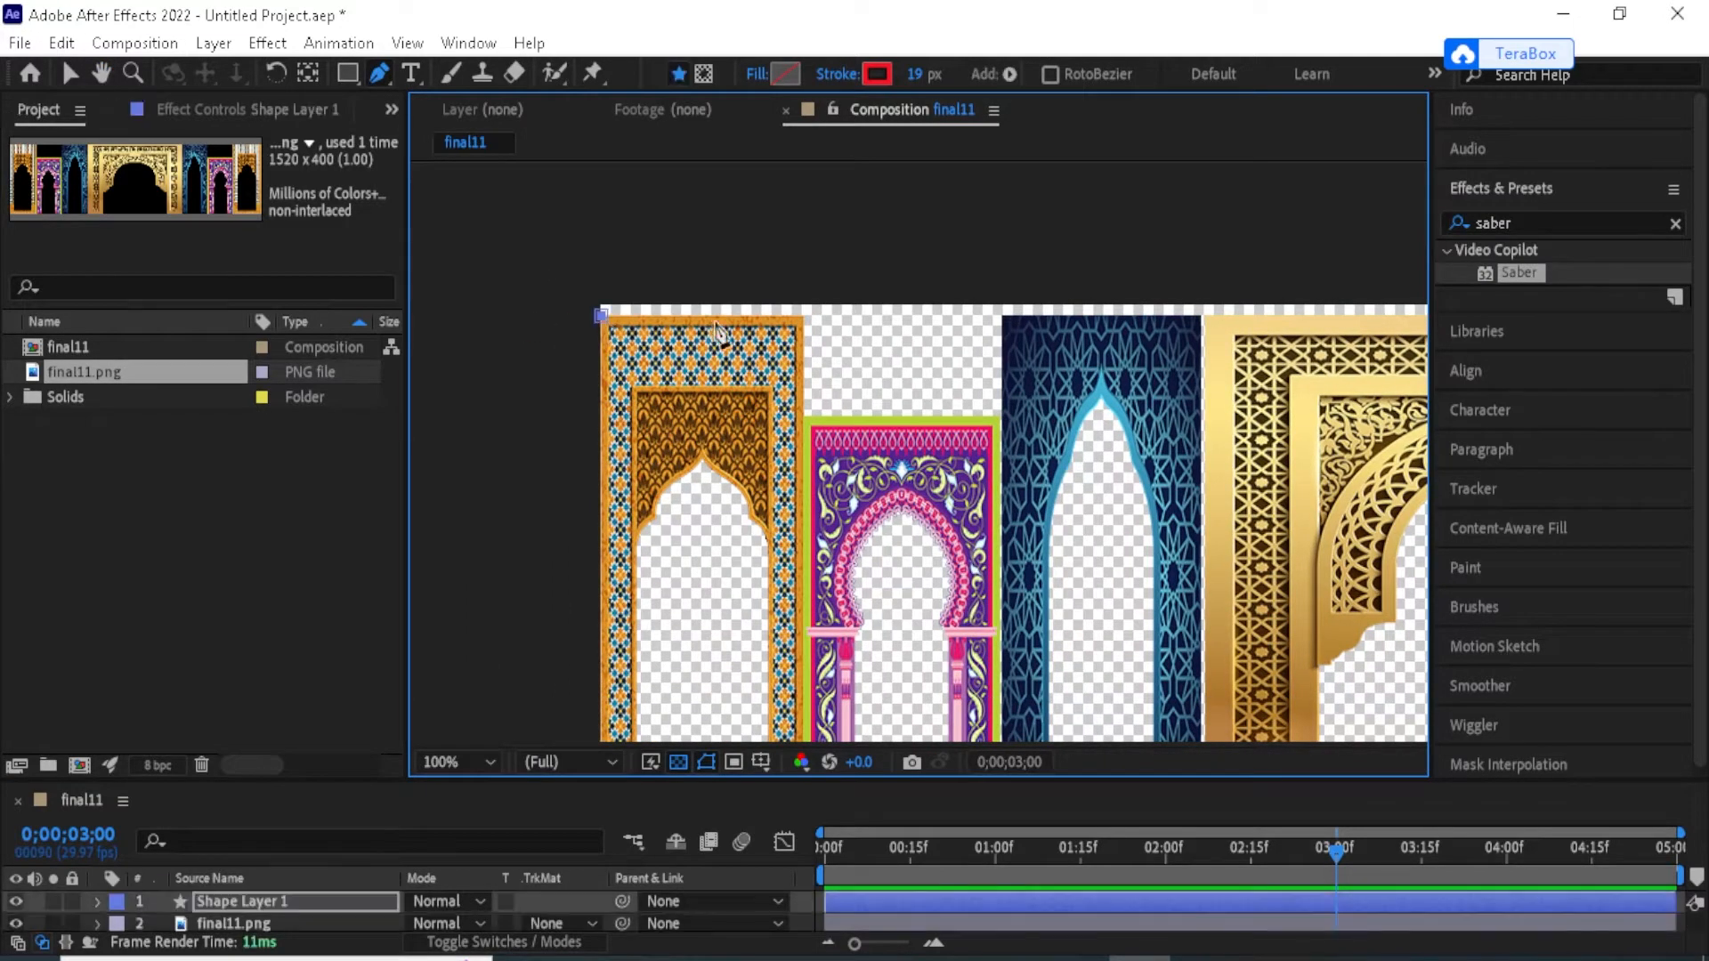
pyautogui.click(799, 318)
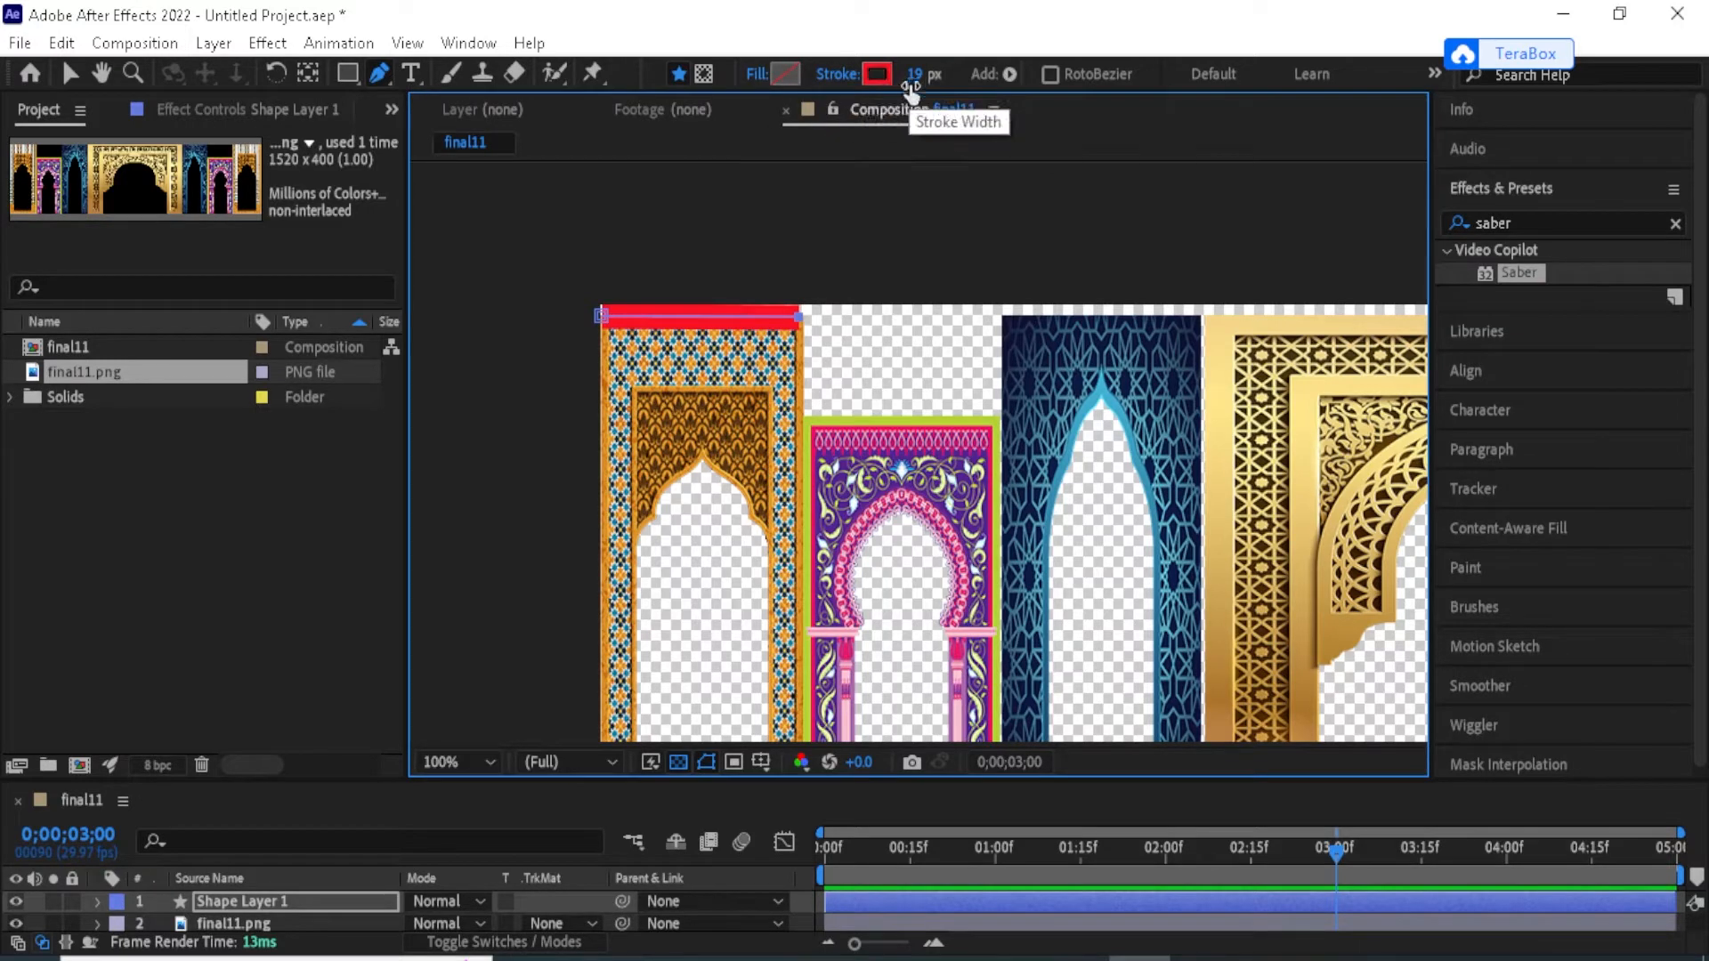
# Set the stroke width to 18 px and continue the outline over the first pink arch to the first blue arch's top corner.
pyautogui.click(795, 315)
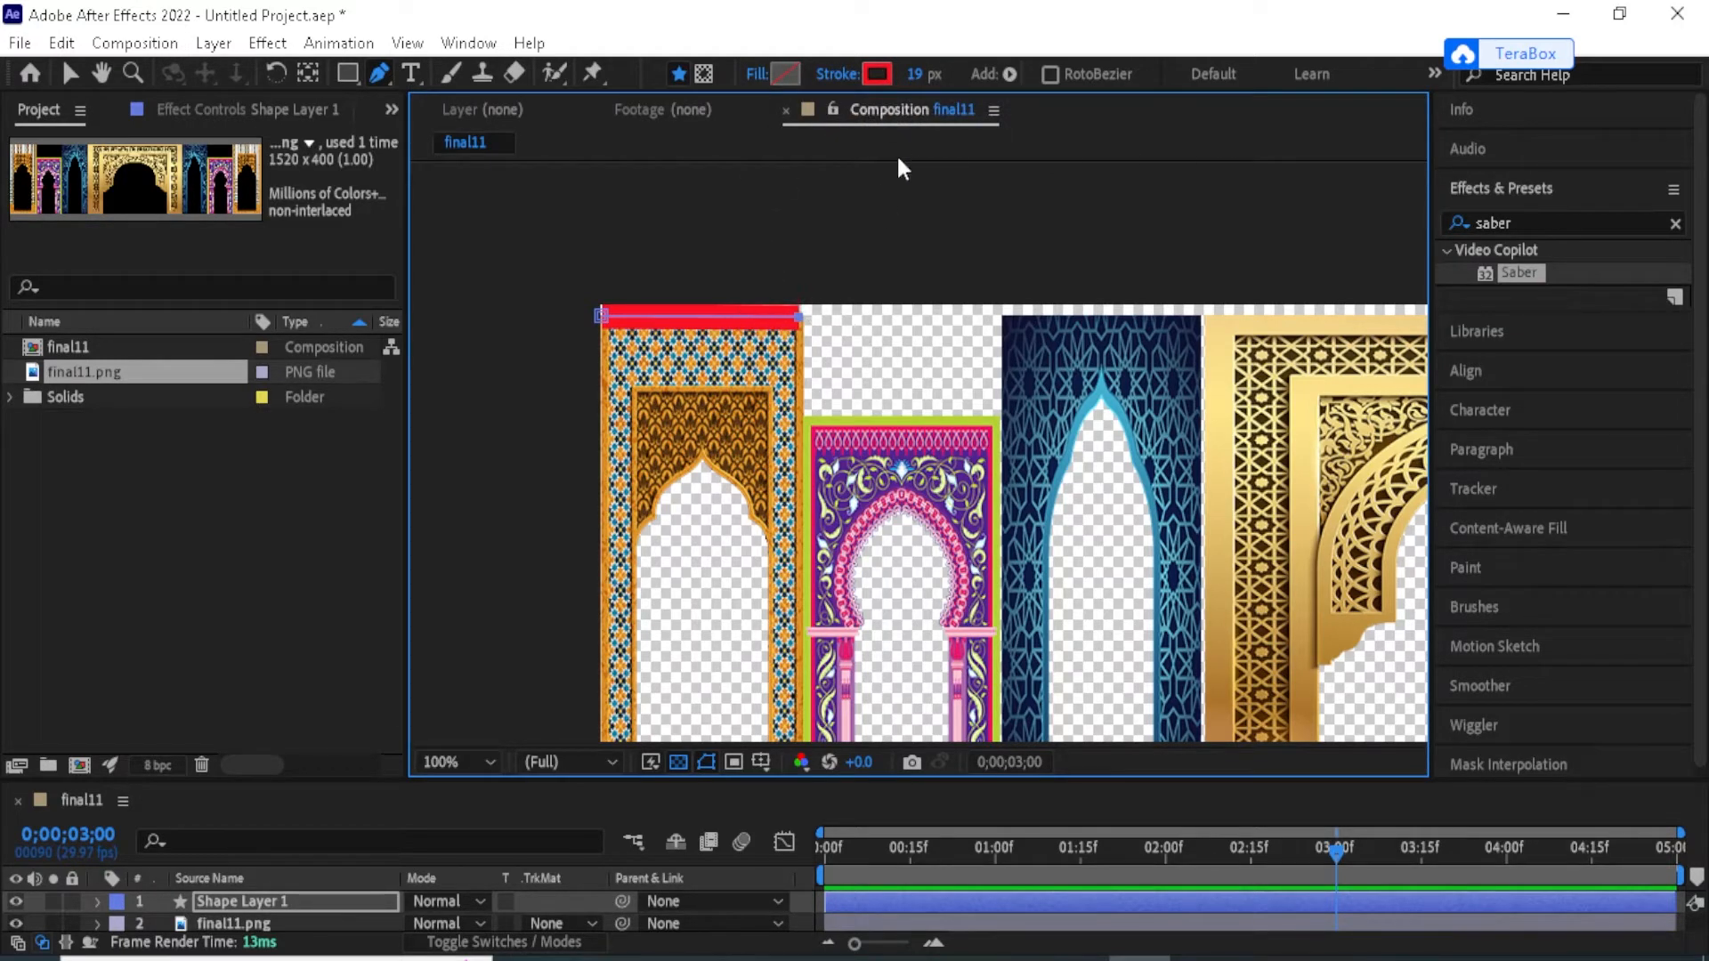
pyautogui.moveTo(918, 77); pyautogui.dragTo(917, 79)
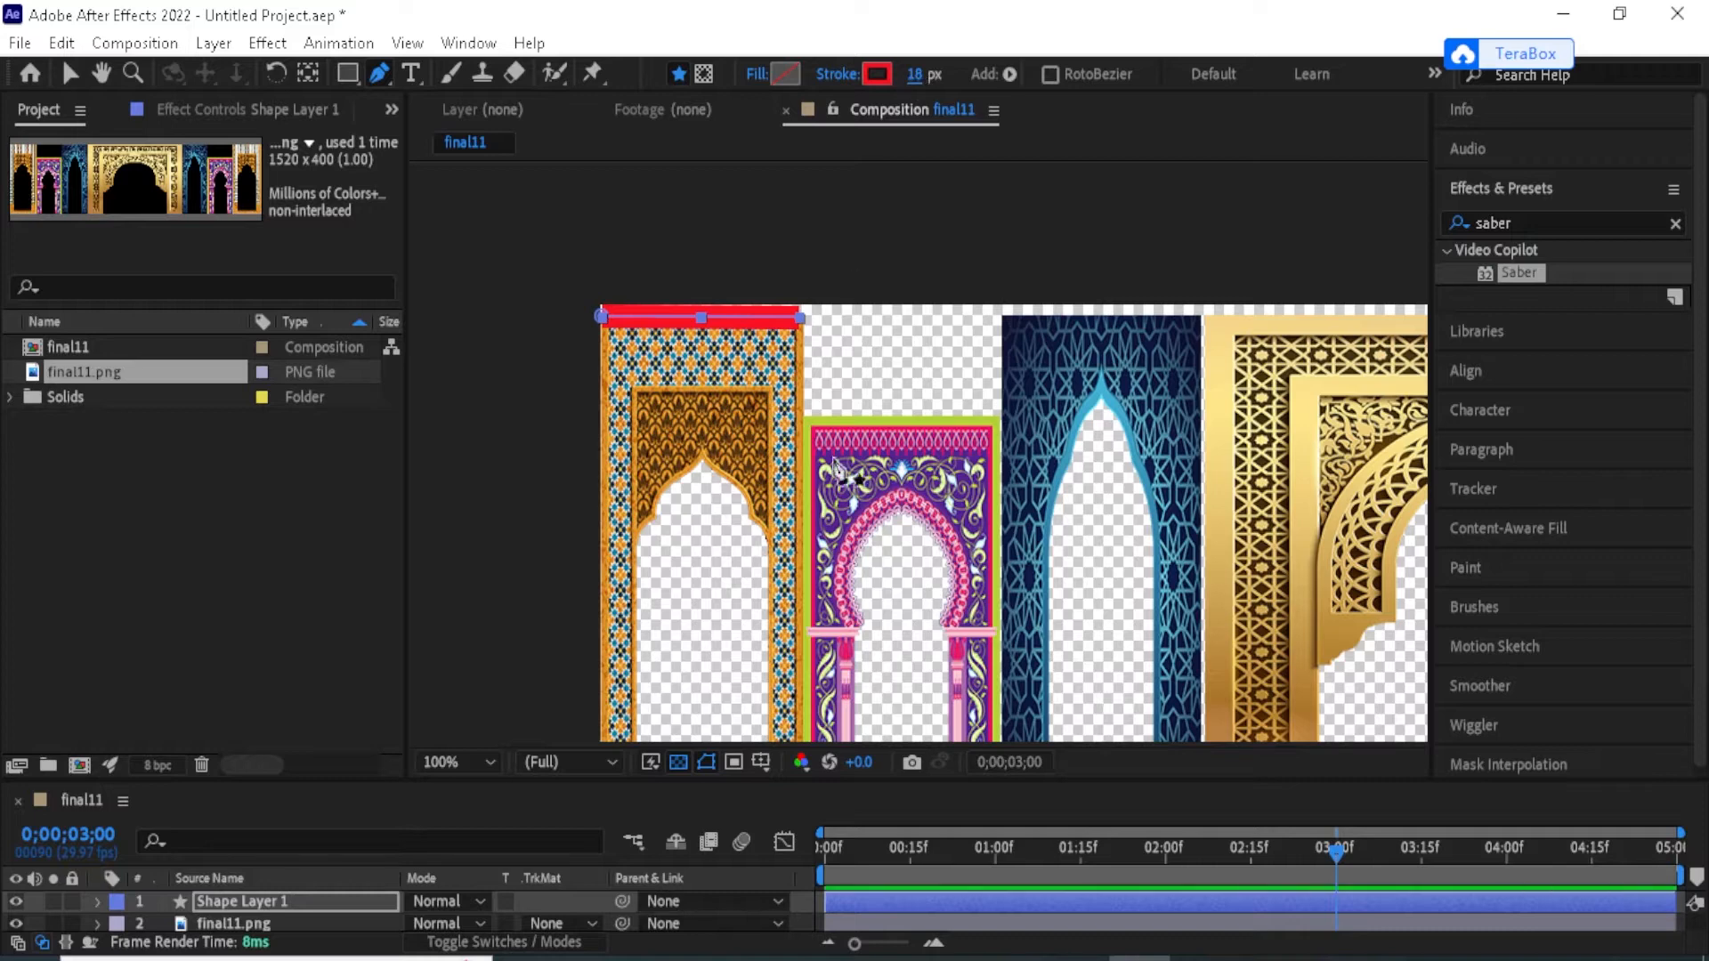
pyautogui.click(800, 319)
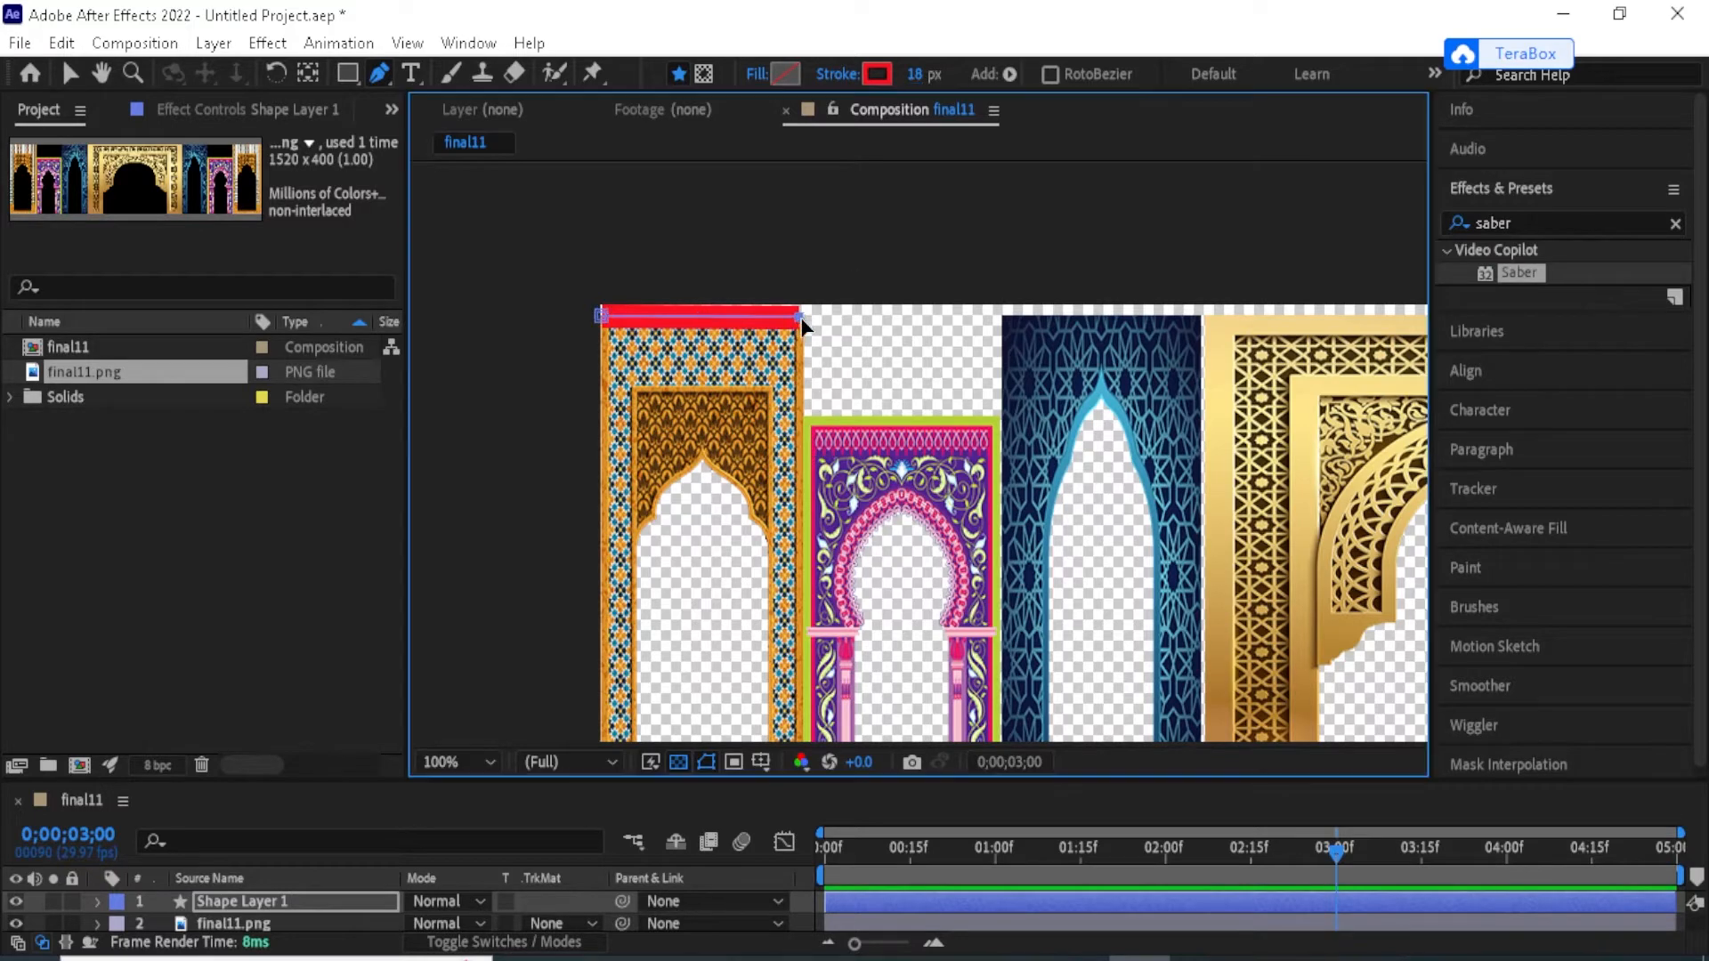
pyautogui.click(801, 415)
pyautogui.click(998, 416)
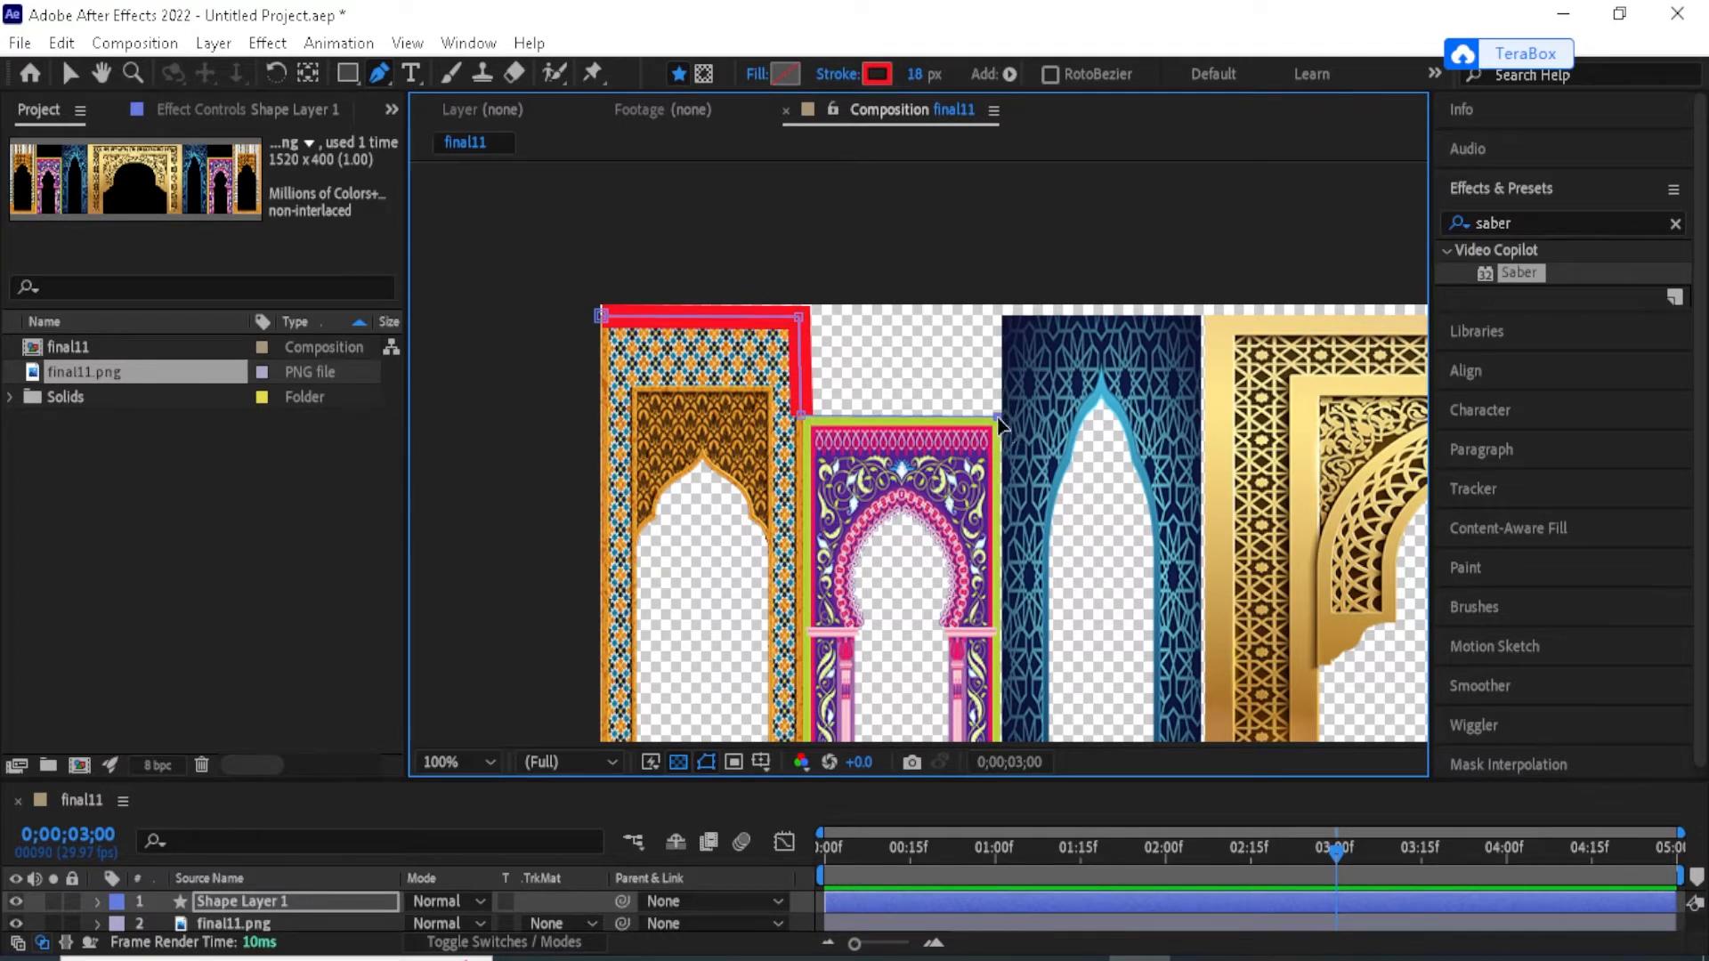
pyautogui.click(998, 316)
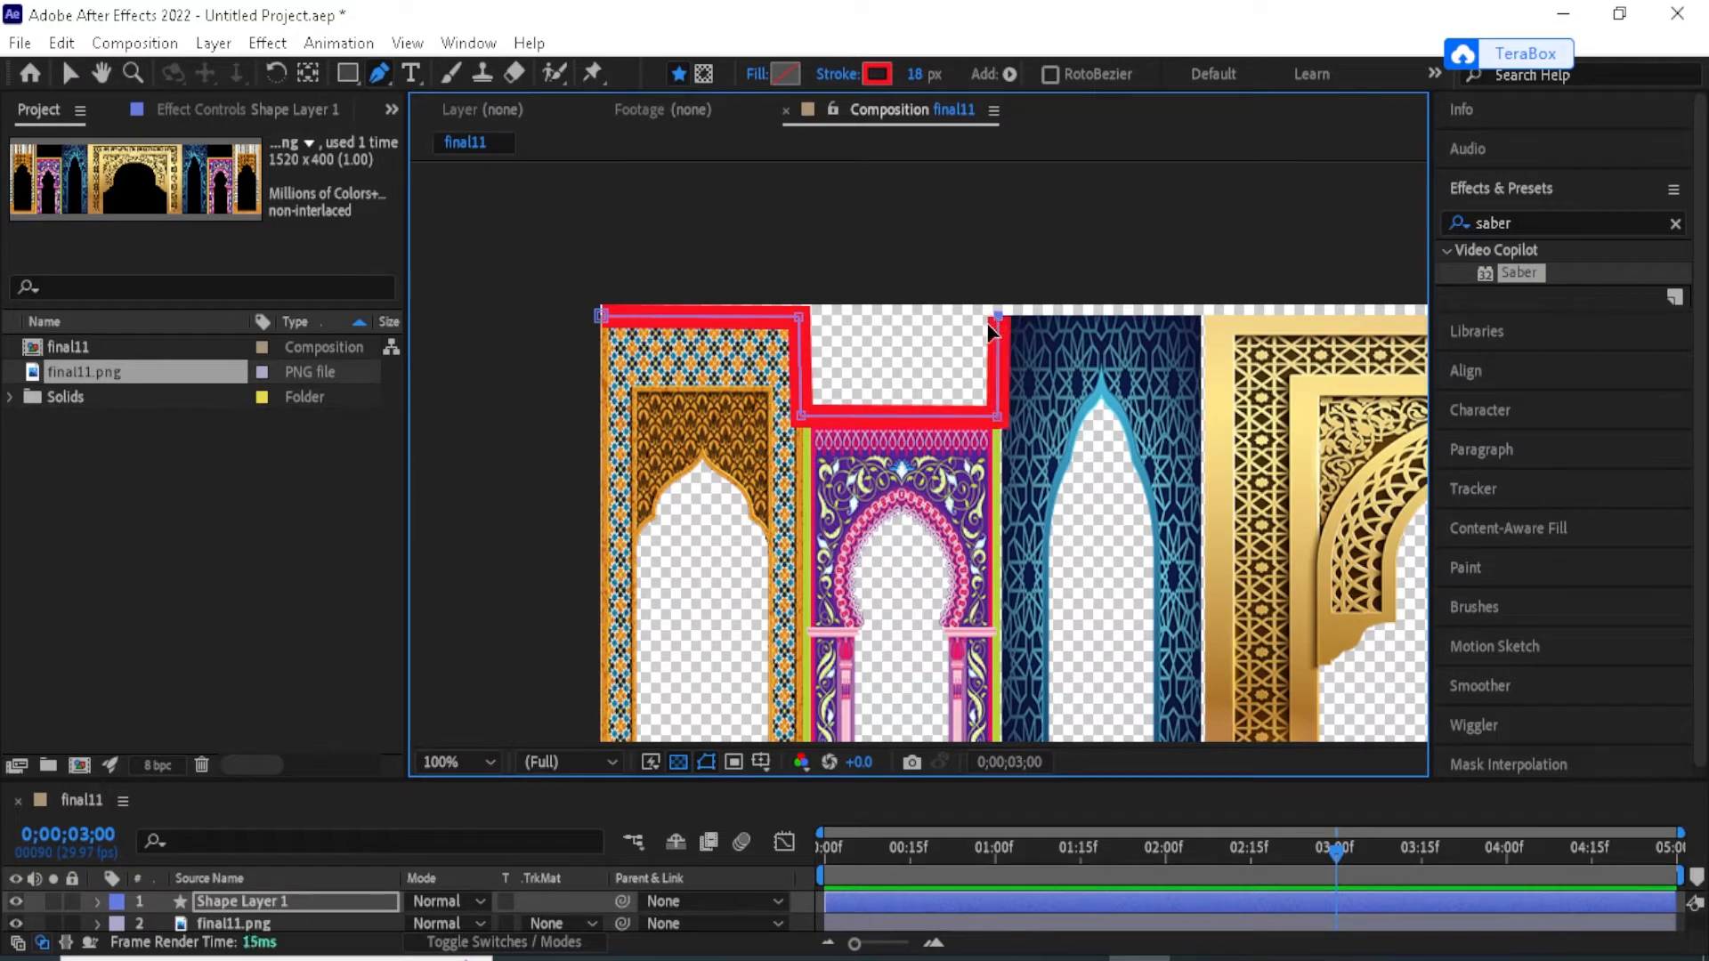
# Extend the outline straight across the gold arch to the far top corner of the second blue arch.
pyautogui.press('space')
pyautogui.moveTo(1106, 399); pyautogui.dragTo(681, 443)
pyautogui.moveTo(1055, 434); pyautogui.dragTo(785, 465)
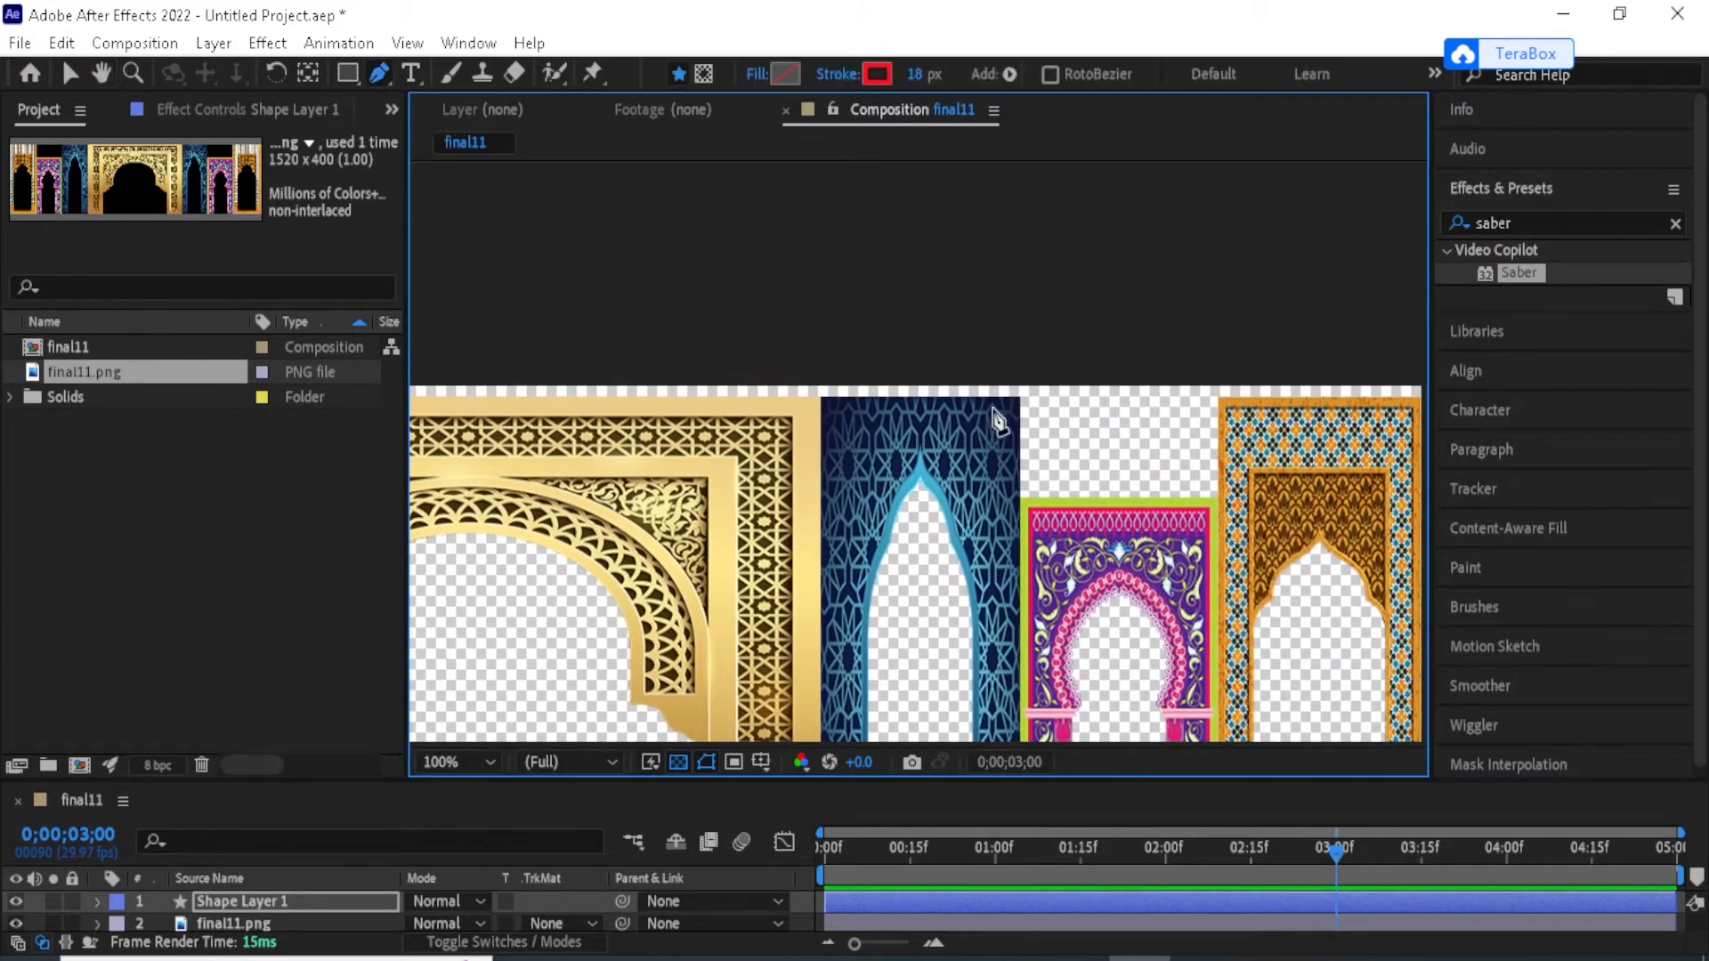
pyautogui.click(1019, 397)
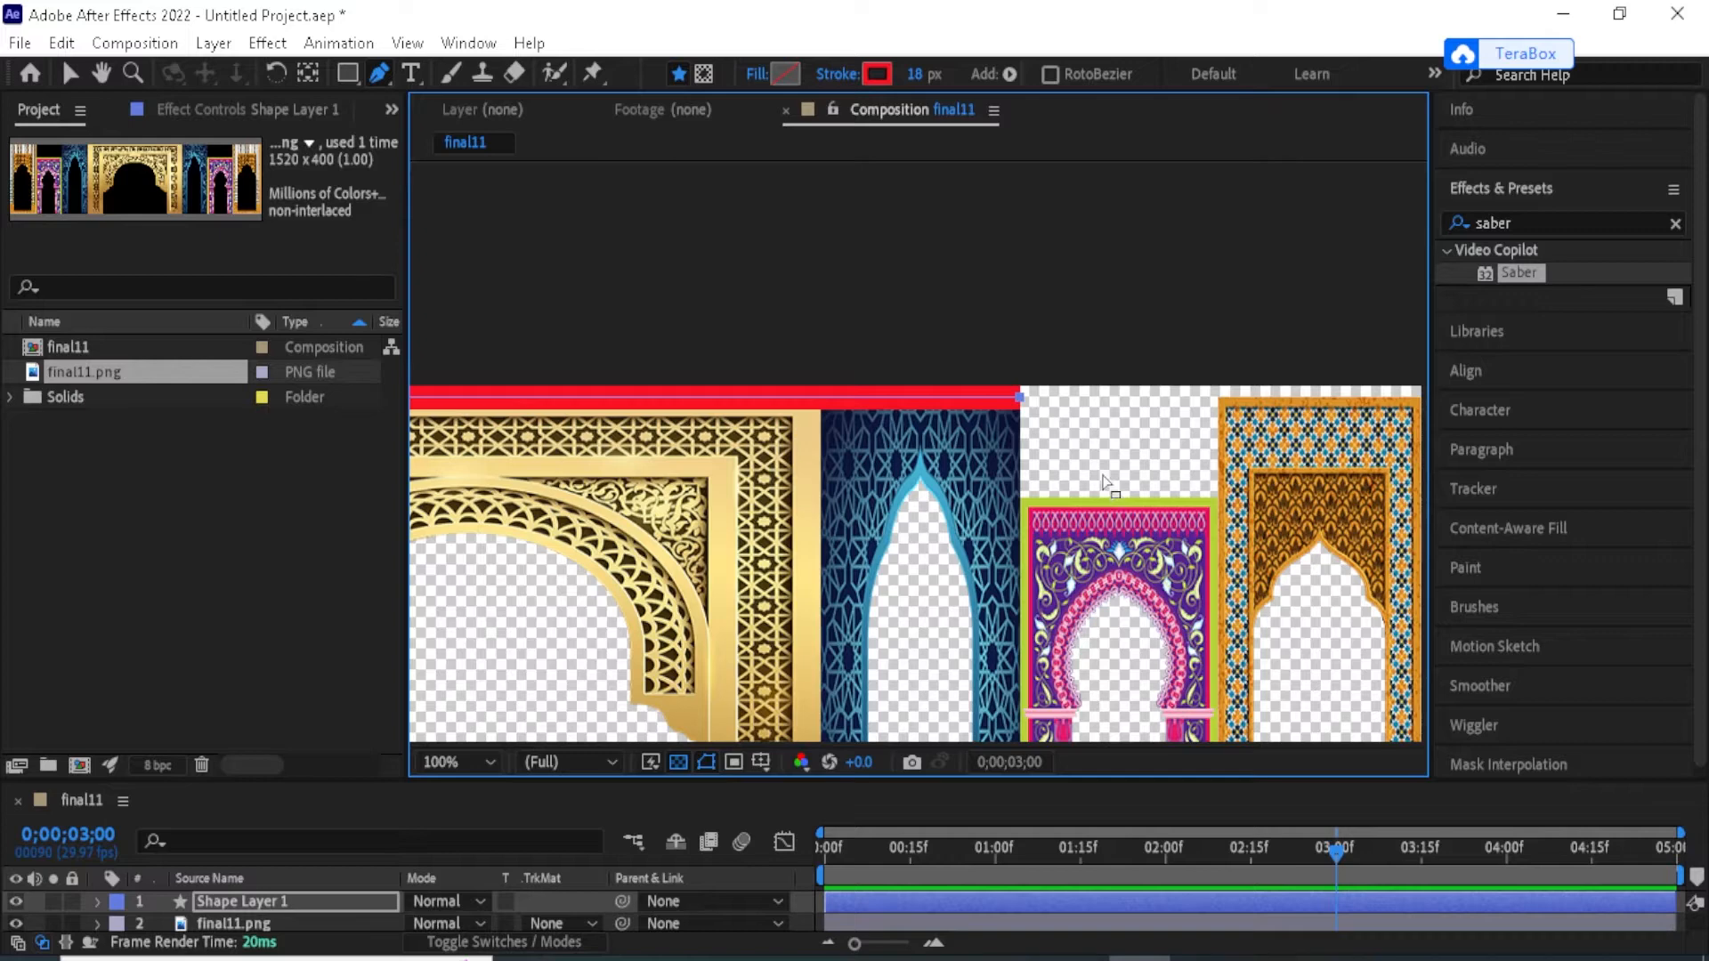
# Bring the outline down the second blue arch's side to the near top corner of the second pink arch.
pyautogui.press('.')
pyautogui.press('.')
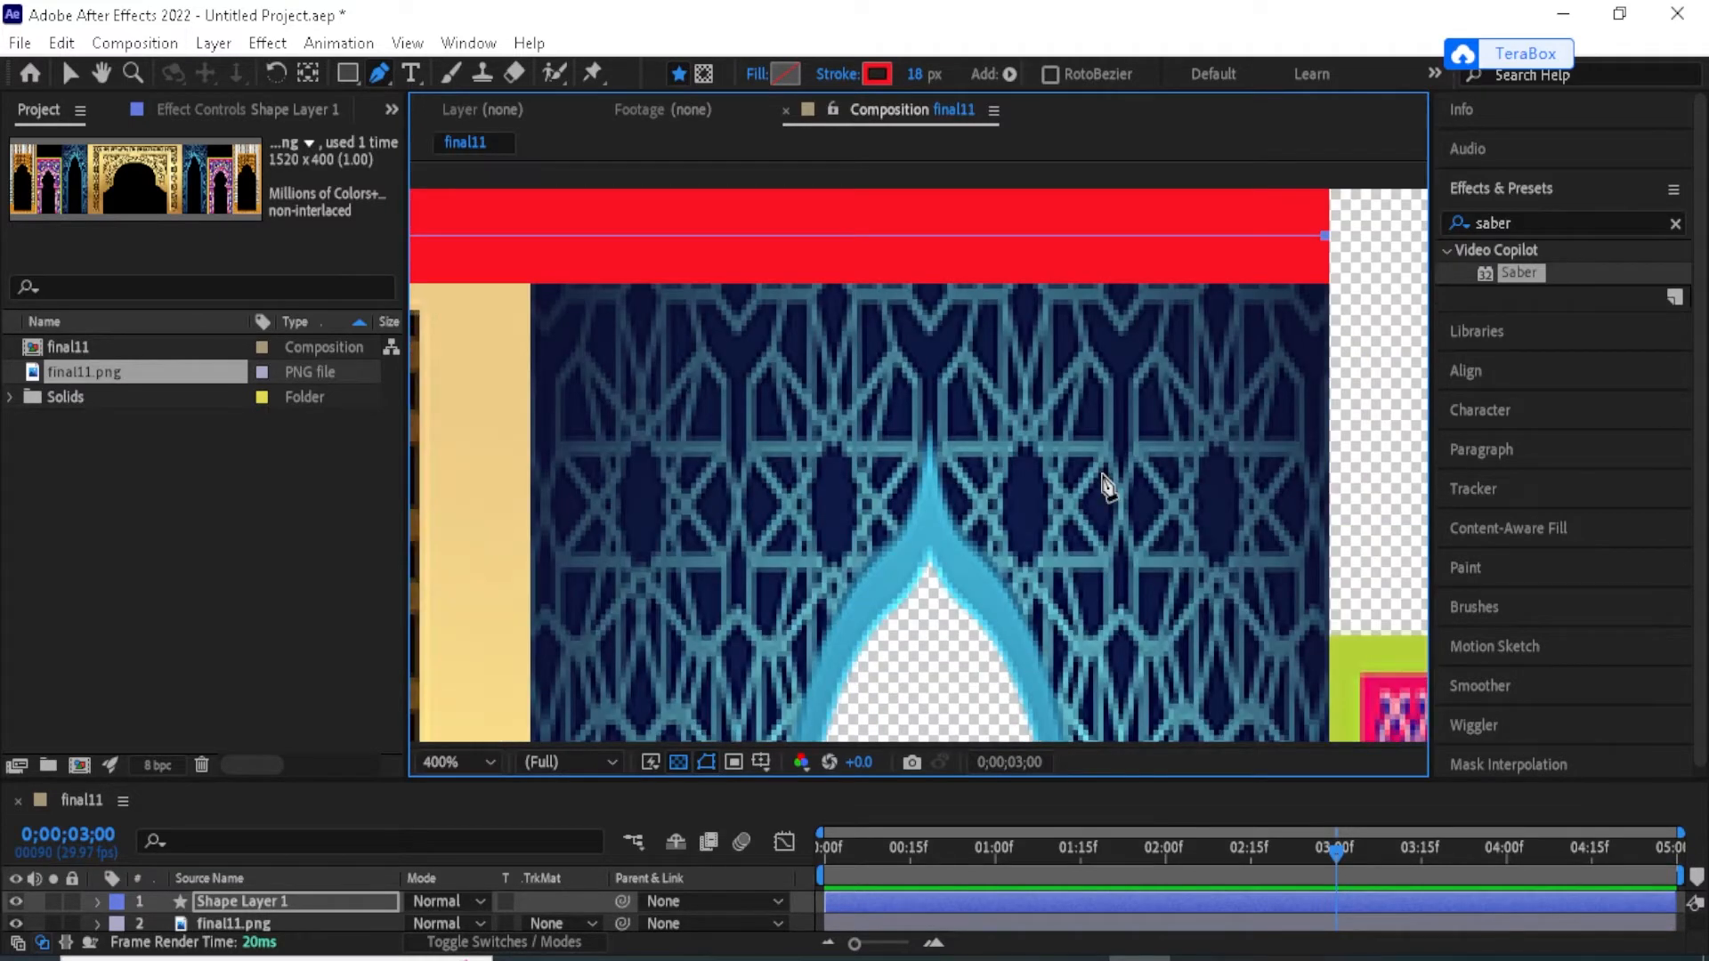
pyautogui.press('h')
pyautogui.moveTo(1190, 602); pyautogui.dragTo(875, 537)
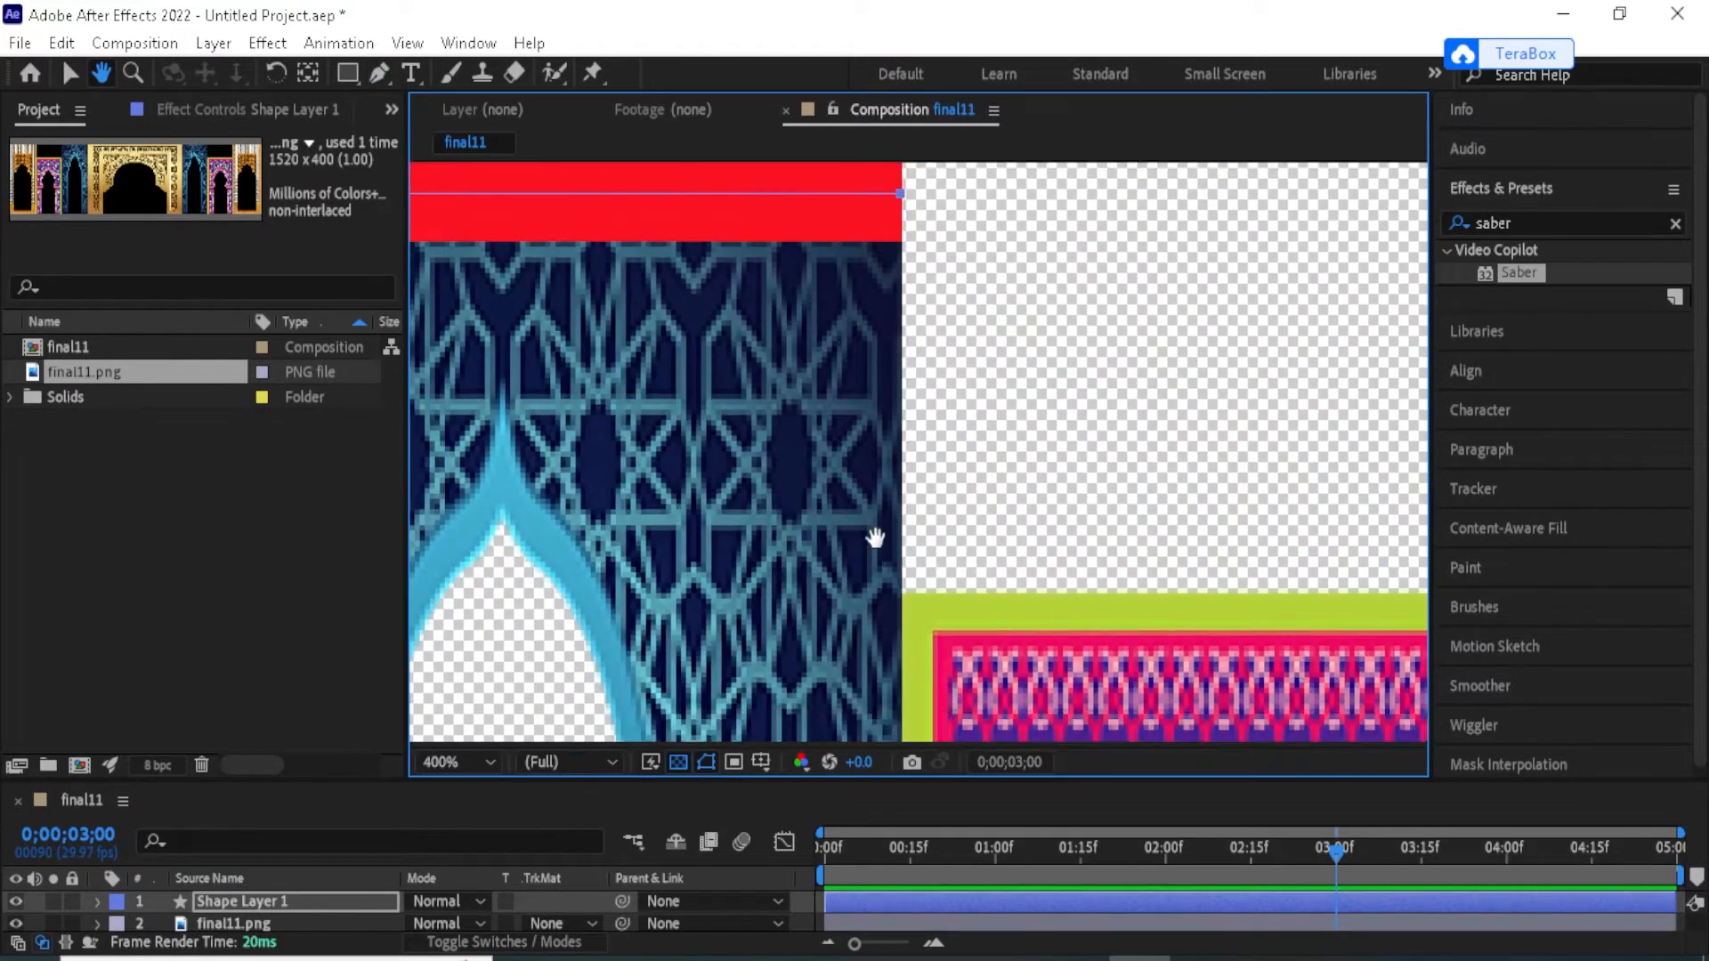
pyautogui.press('g')
pyautogui.click(903, 589)
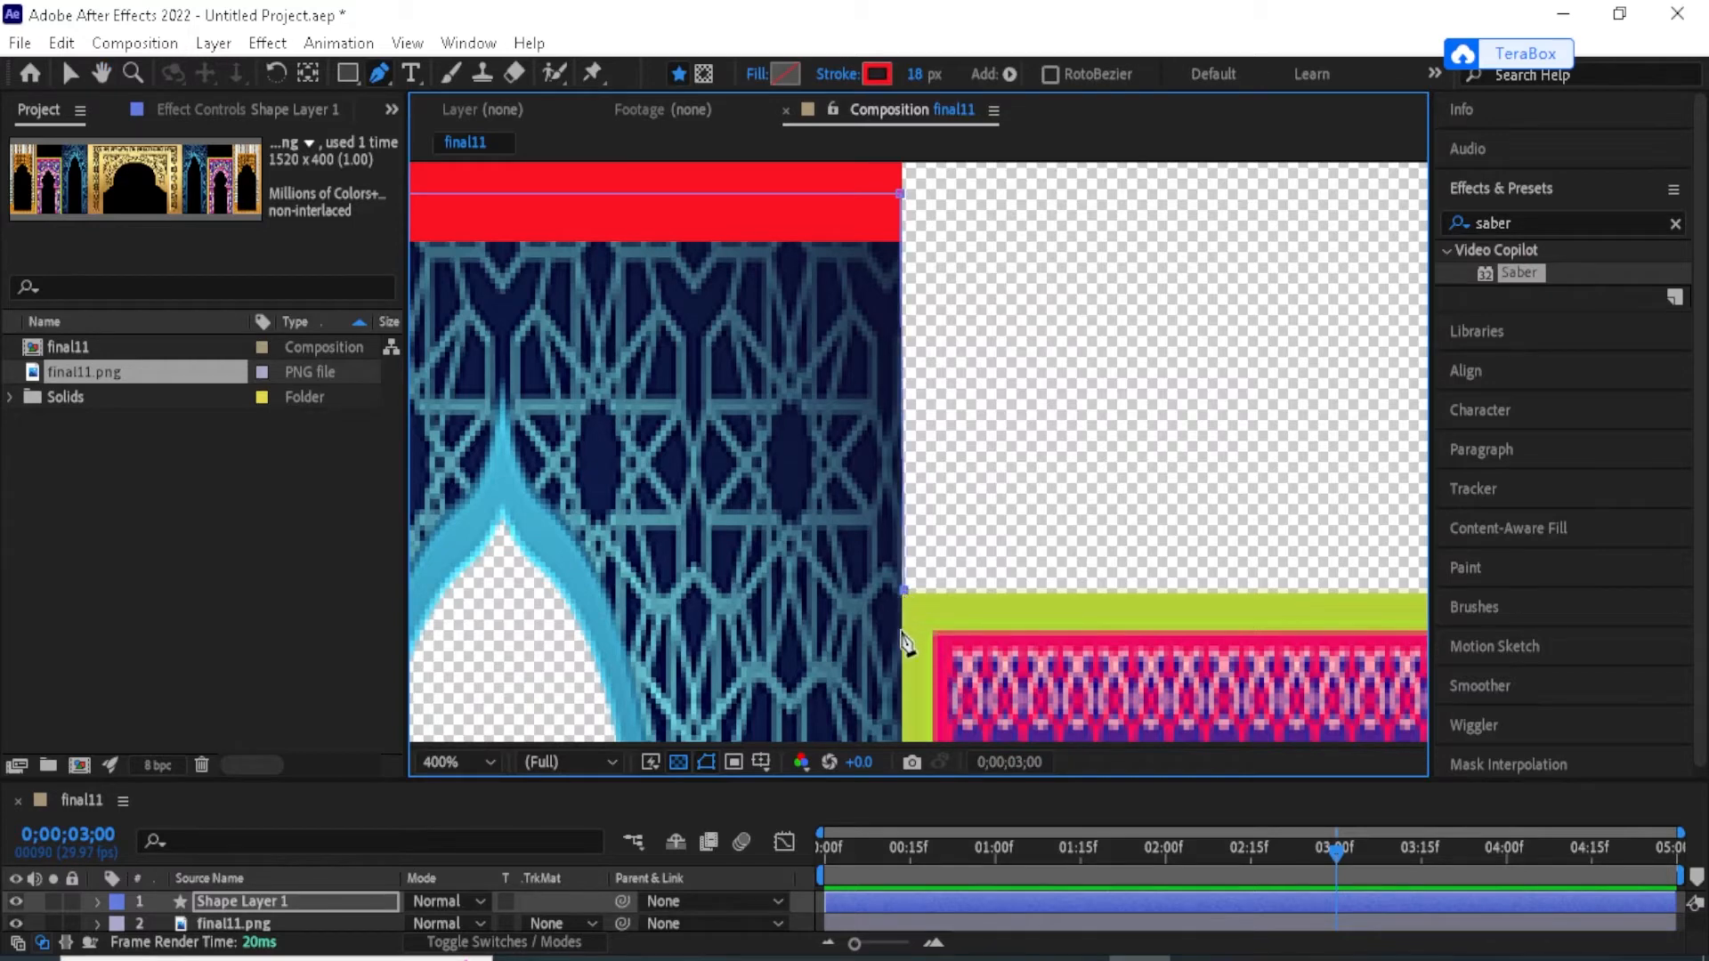
# Extend the outline across the top of the second pink arch to the side of the last orange arch.
pyautogui.press('h')
pyautogui.moveTo(1117, 620)
pyautogui.mouseDown()
pyautogui.moveTo(866, 602)
pyautogui.moveTo(741, 564)
pyautogui.mouseUp()
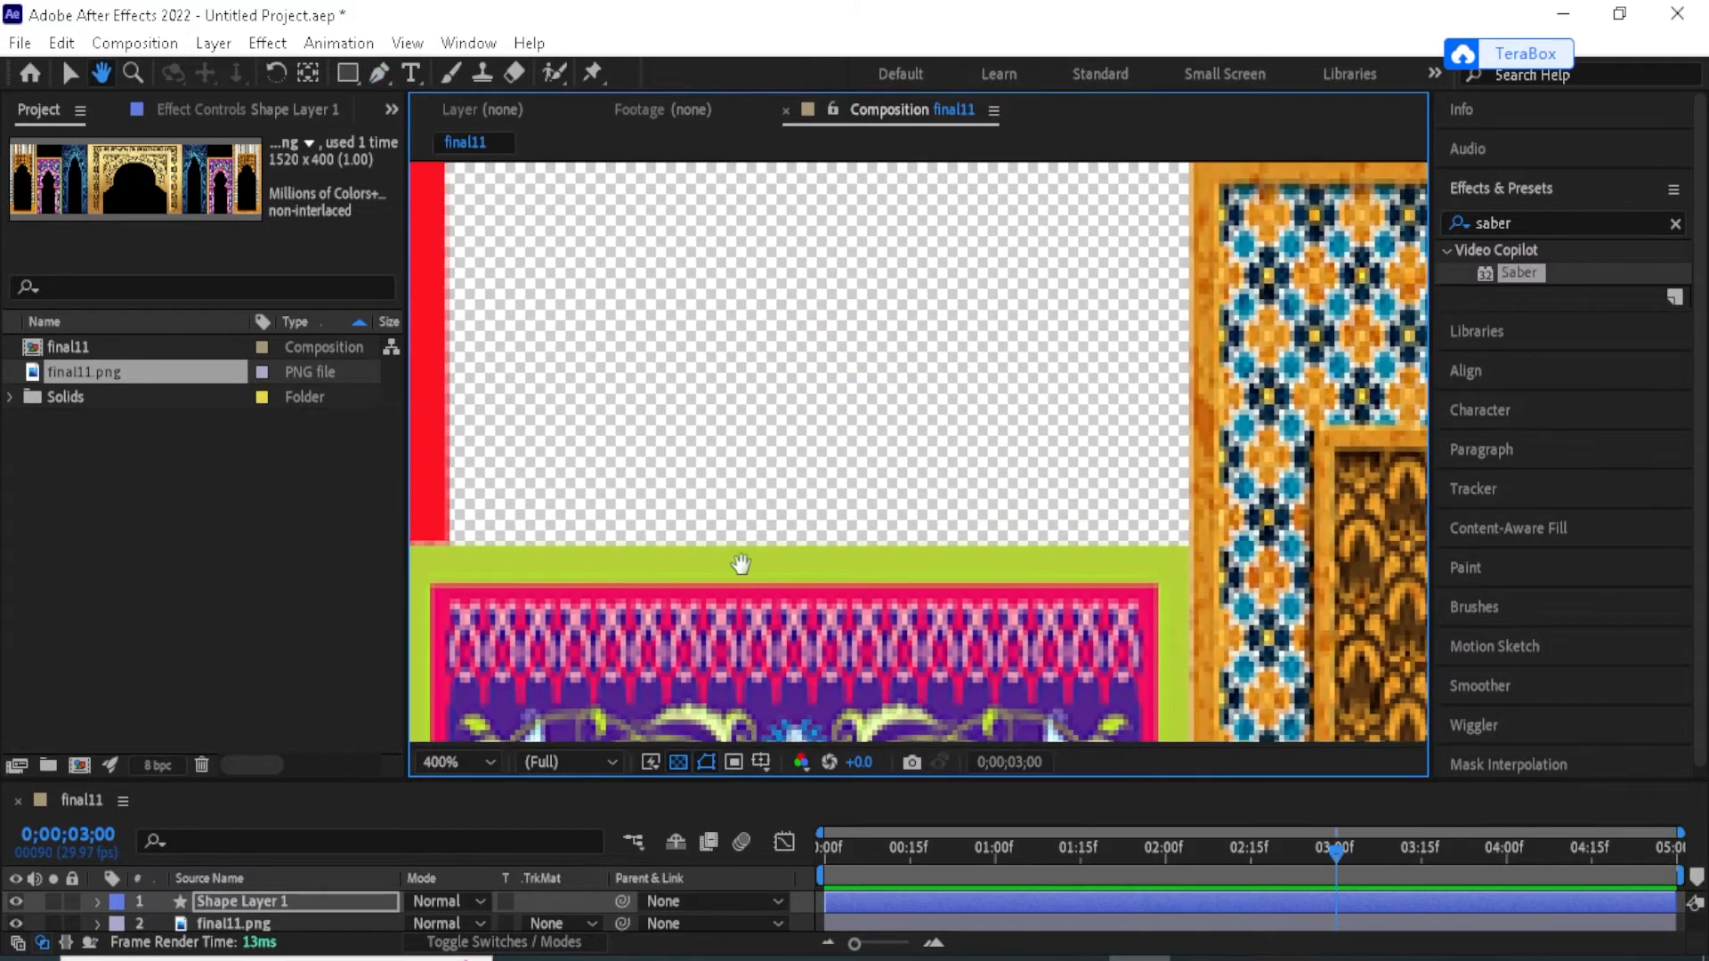
pyautogui.moveTo(1140, 612); pyautogui.dragTo(947, 635)
pyautogui.press('g')
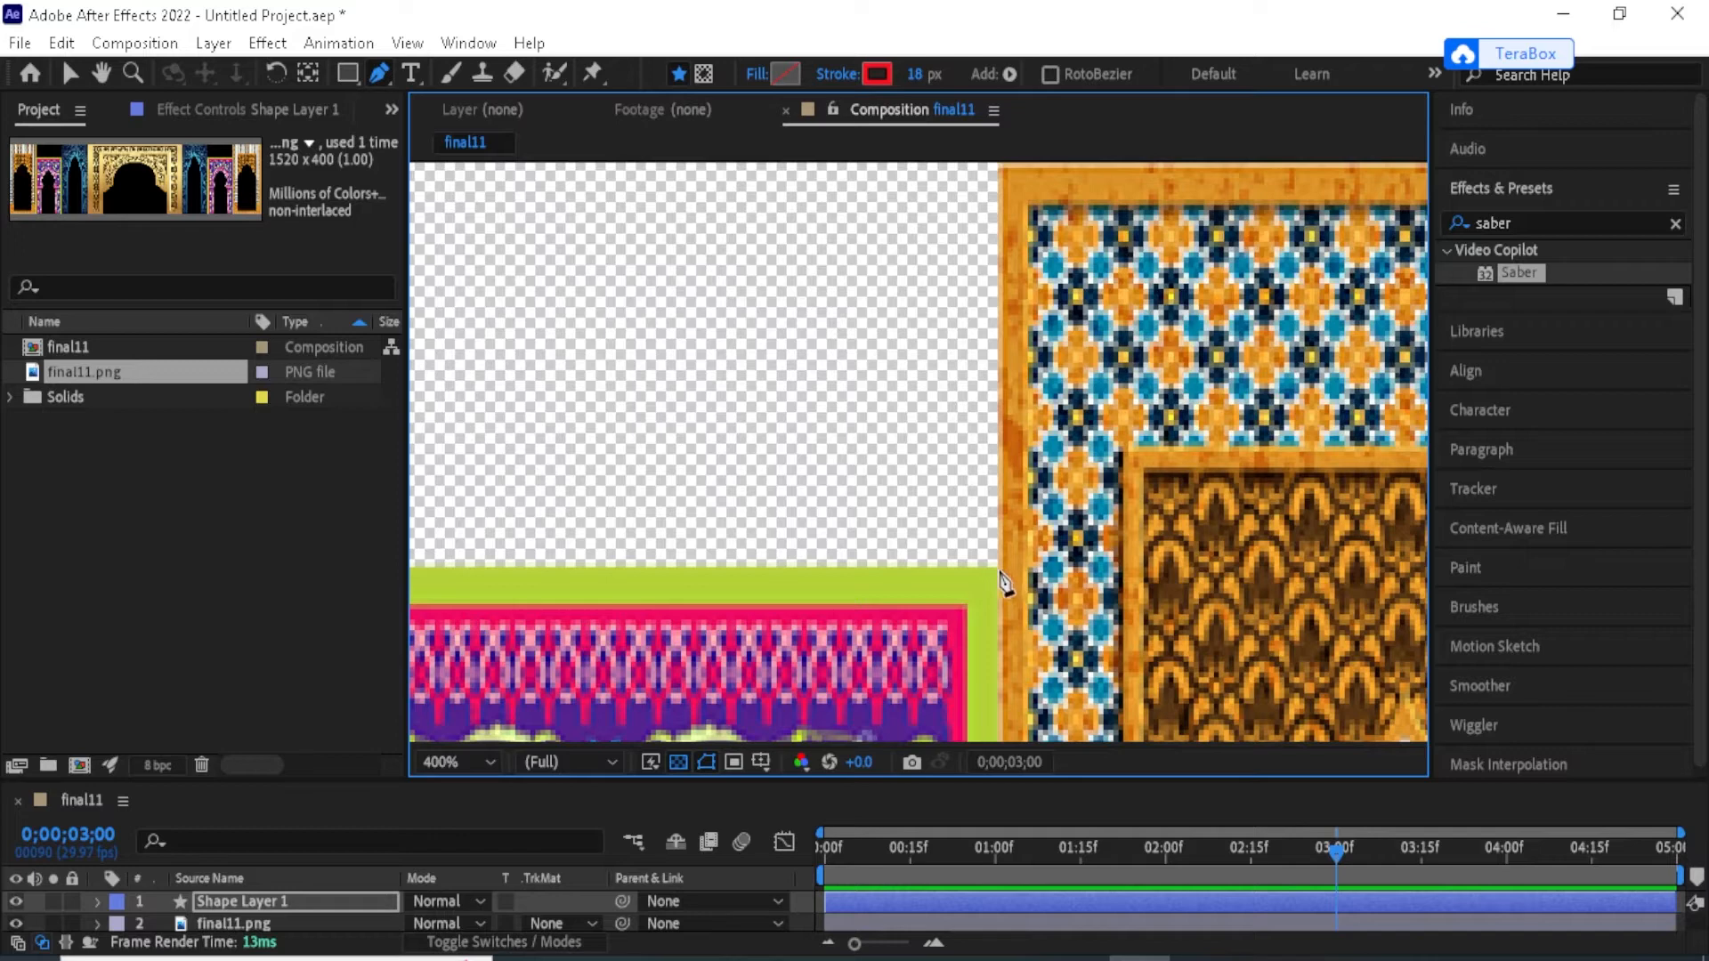
pyautogui.click(1001, 569)
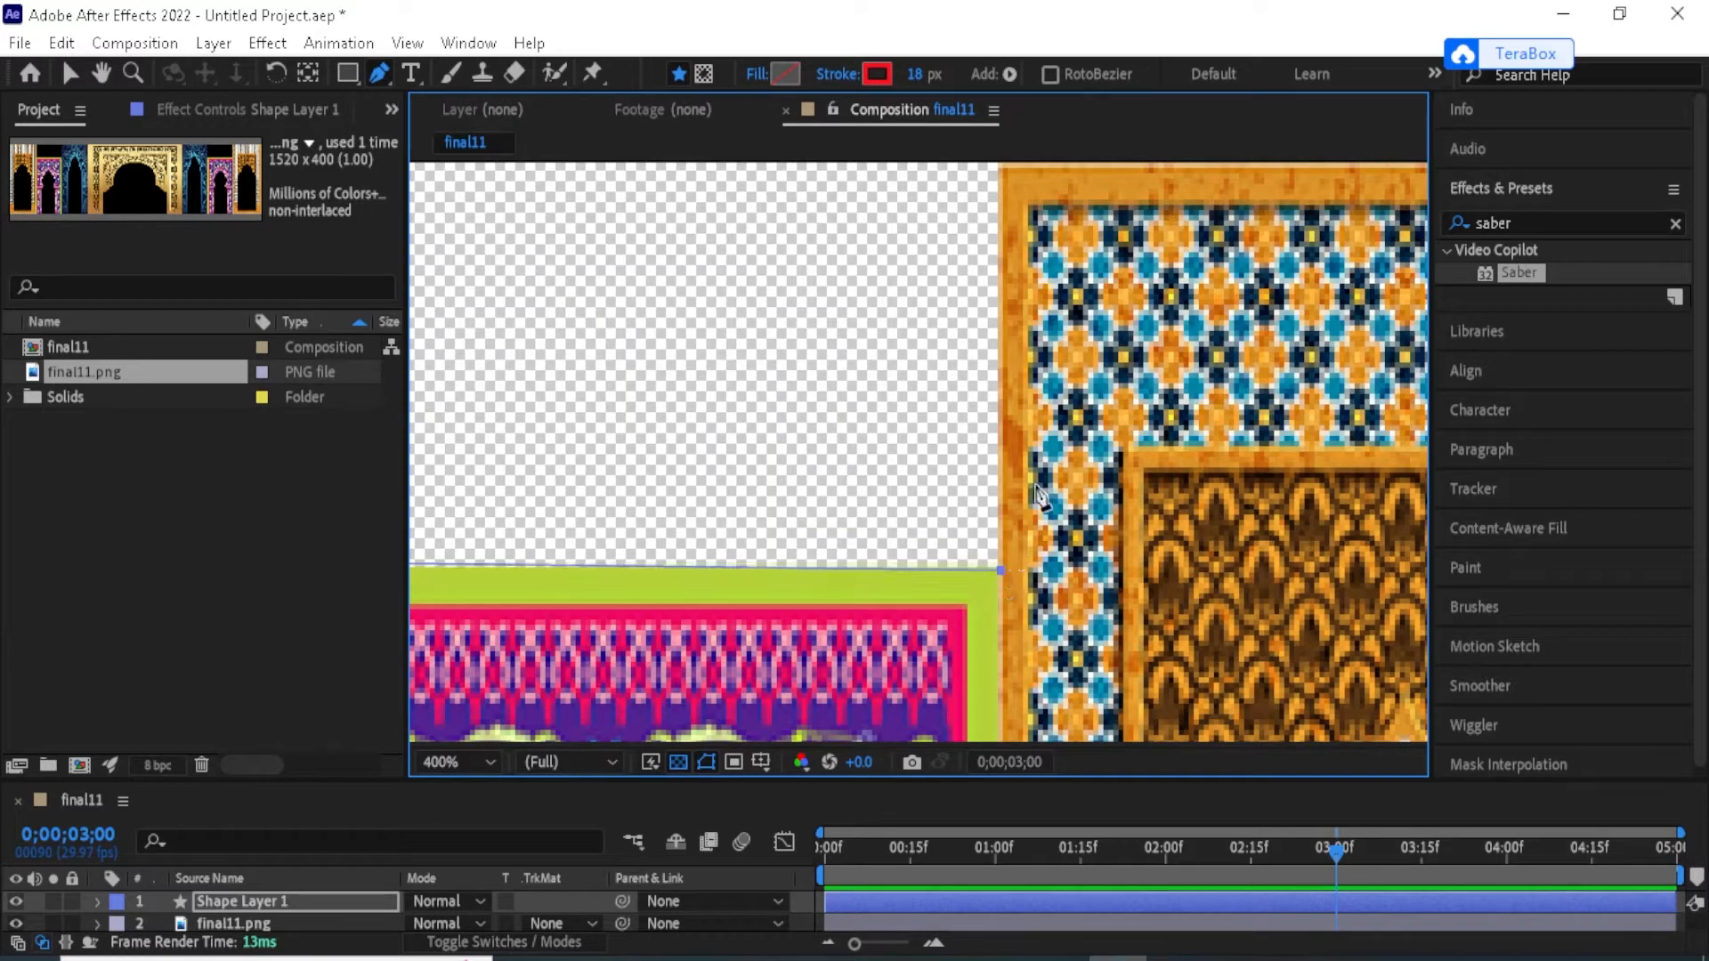
# Continue the outline up the last orange arch's side and across its top to the outer corner.
pyautogui.press('h')
pyautogui.moveTo(1029, 452)
pyautogui.mouseDown()
pyautogui.moveTo(1029, 655)
pyautogui.moveTo(1000, 767)
pyautogui.mouseUp()
pyautogui.press('g')
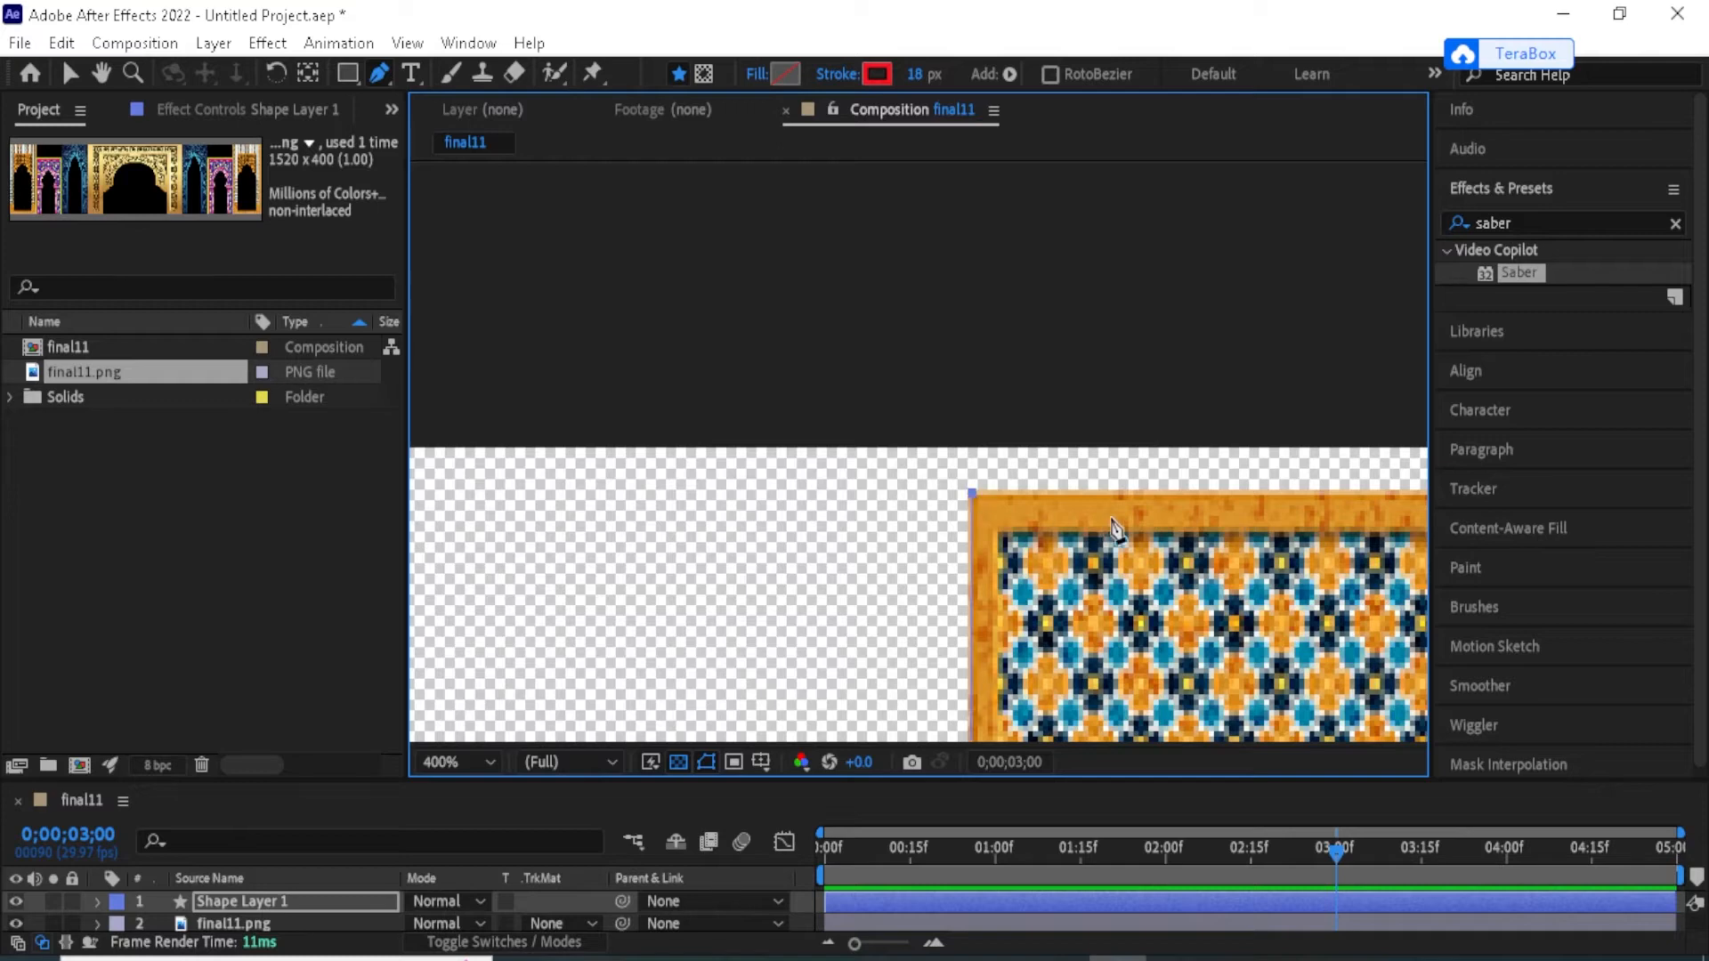
pyautogui.press('h')
pyautogui.moveTo(1140, 511)
pyautogui.mouseDown()
pyautogui.moveTo(1075, 532)
pyautogui.moveTo(576, 542)
pyautogui.mouseUp()
pyautogui.moveTo(939, 525); pyautogui.dragTo(748, 534)
pyautogui.press('g')
pyautogui.click(1009, 529)
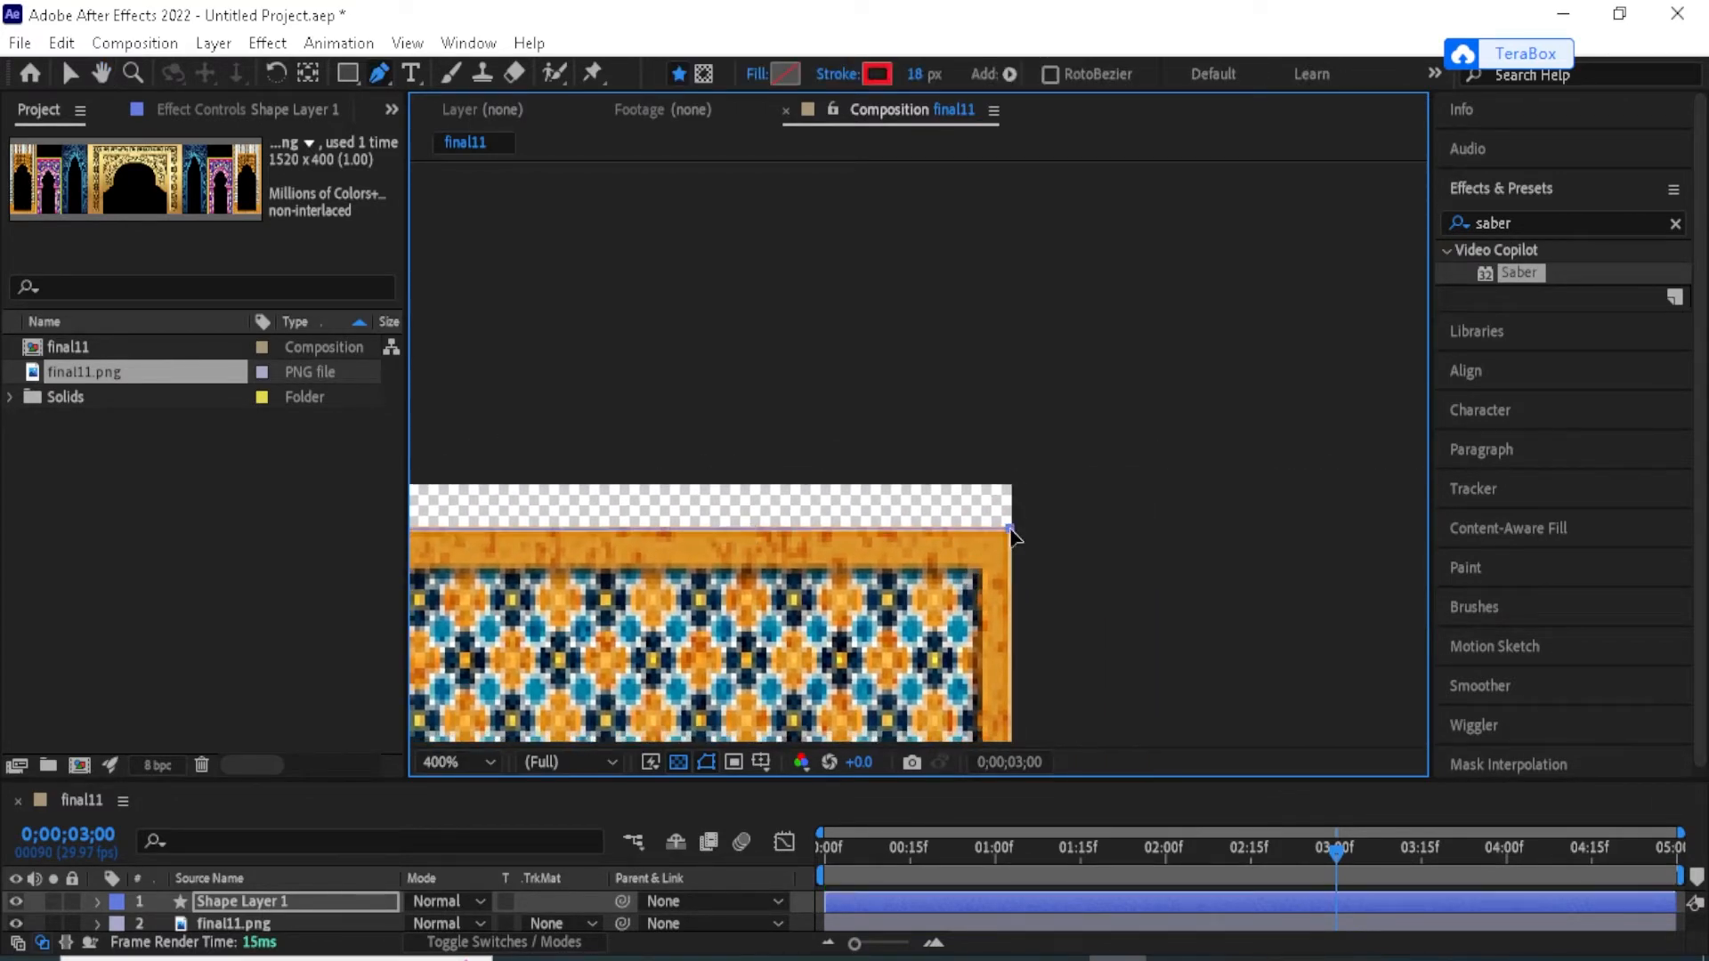
# Extend the outline down the outer edge of the last orange arch to its bottom corner.
pyautogui.press('h')
pyautogui.scroll(-10, 1024, 569)
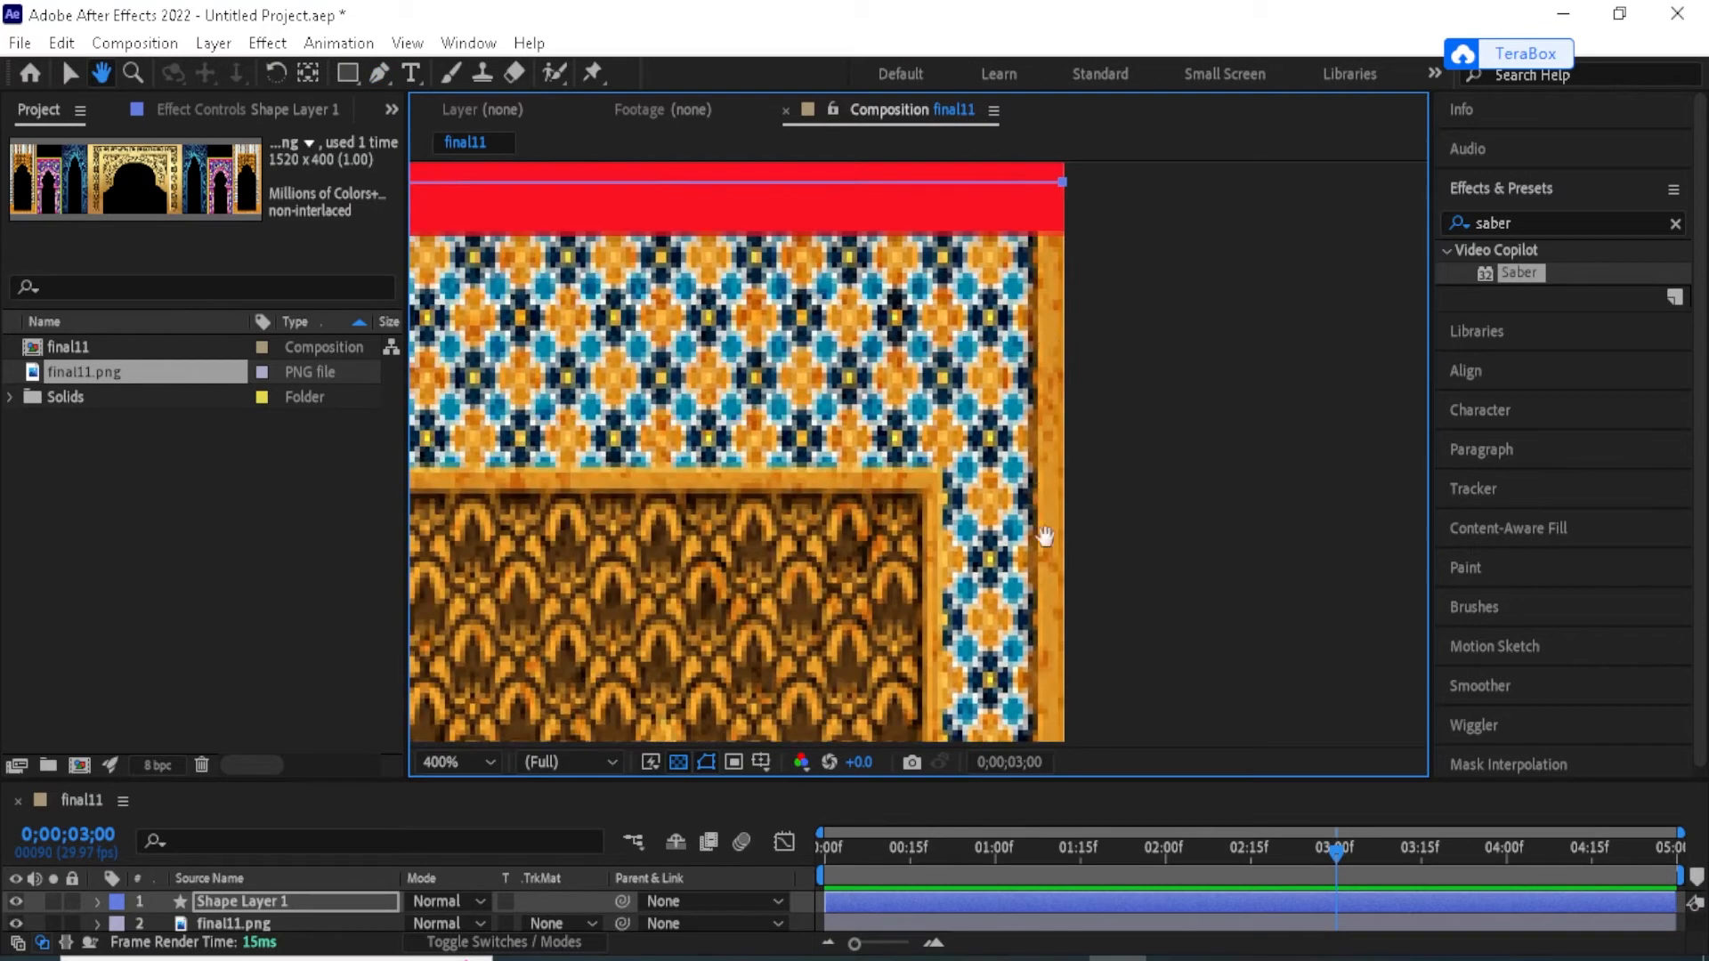
pyautogui.scroll(-8, 1050, 409)
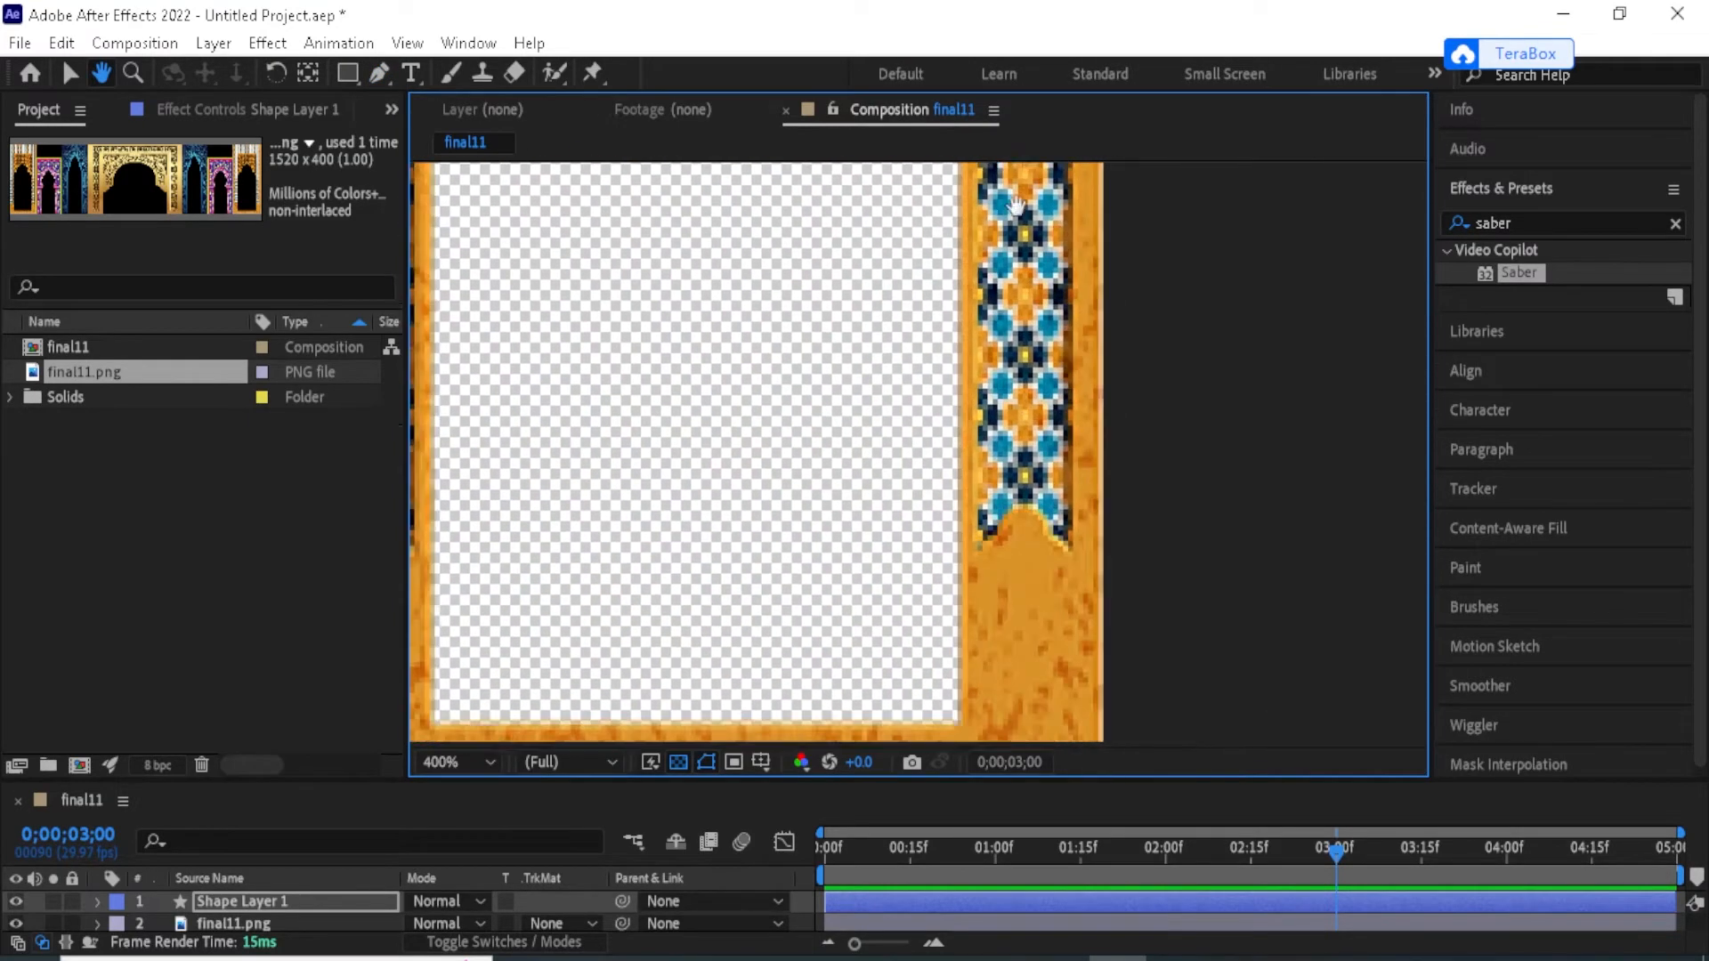
pyautogui.press('g')
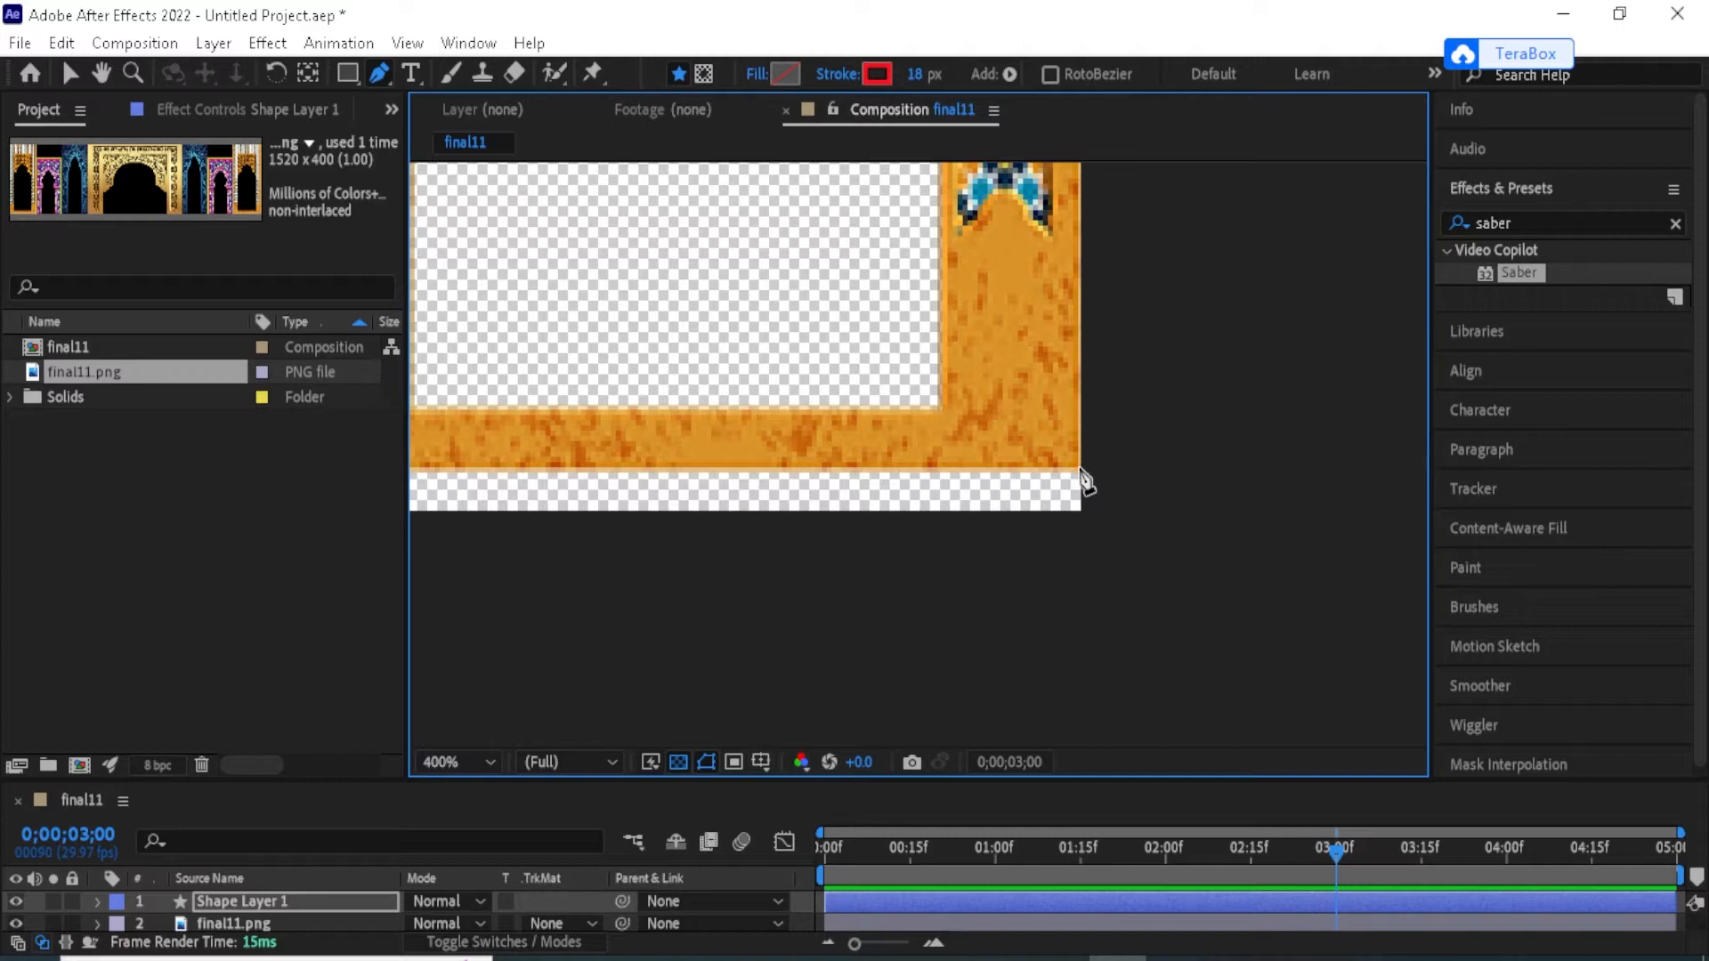
pyautogui.click(1078, 465)
# Extend the outline along the artwork's whole bottom edge to the first orange arch's outer bottom corner.
pyautogui.press('h')
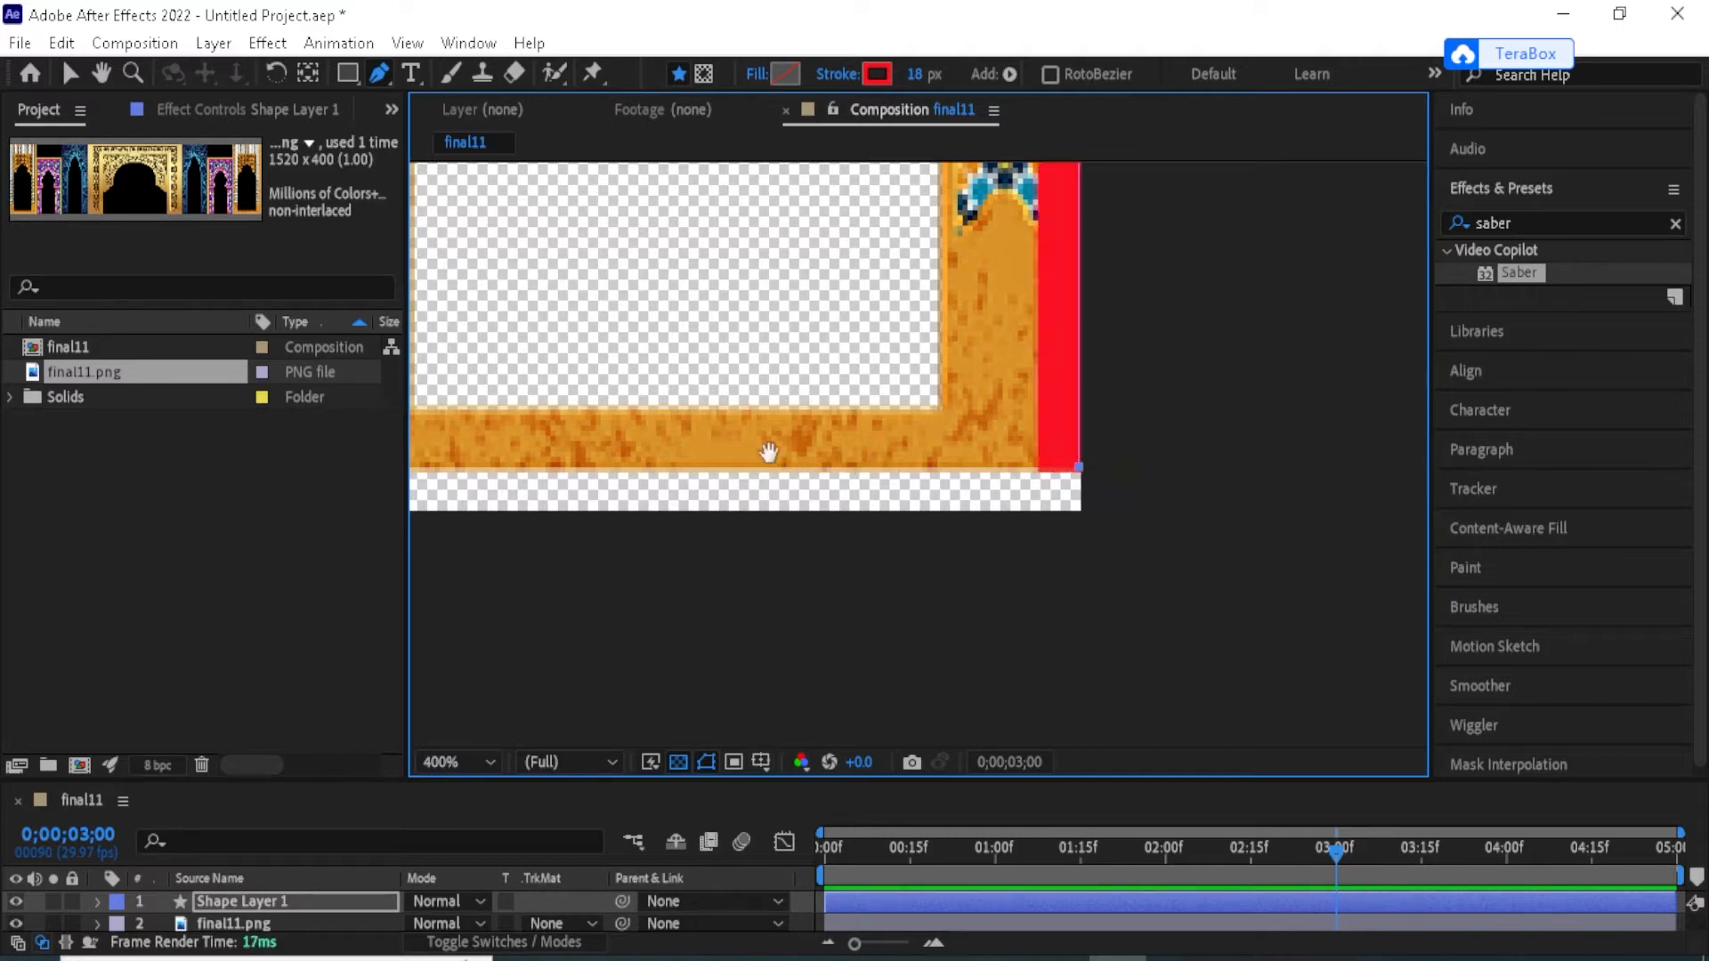
pyautogui.moveTo(768, 457); pyautogui.dragTo(1358, 460)
pyautogui.moveTo(951, 469); pyautogui.dragTo(1186, 483)
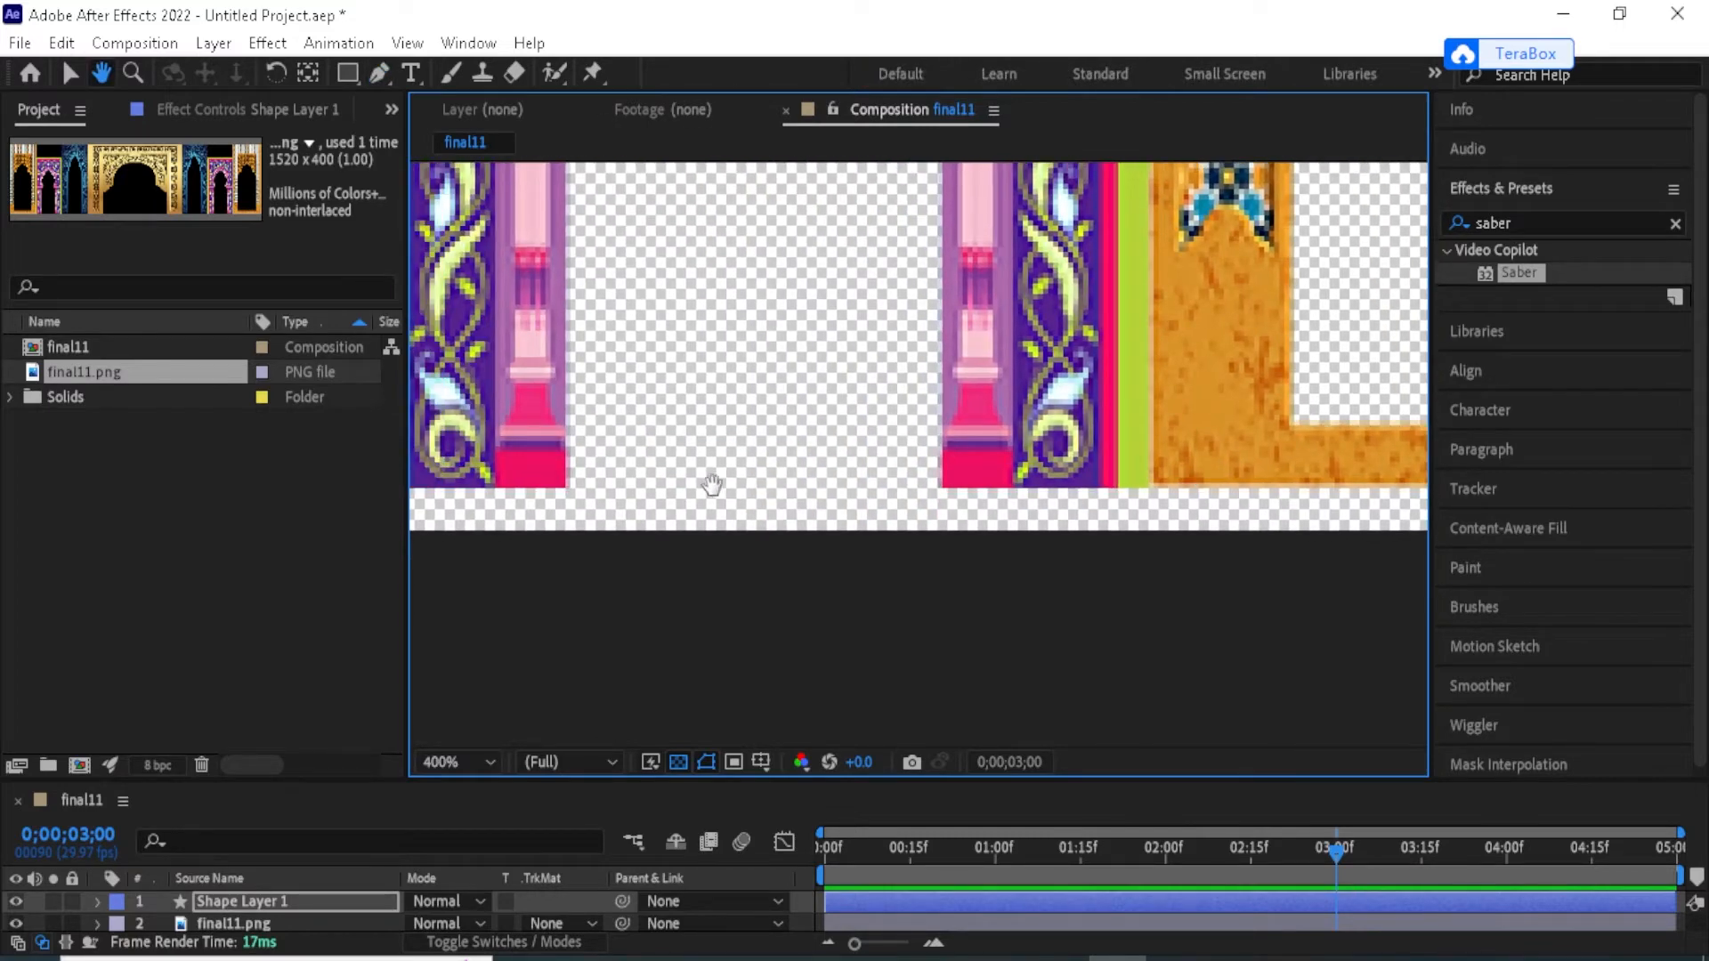
pyautogui.moveTo(712, 486); pyautogui.dragTo(1082, 471)
pyautogui.moveTo(680, 514); pyautogui.dragTo(1152, 451)
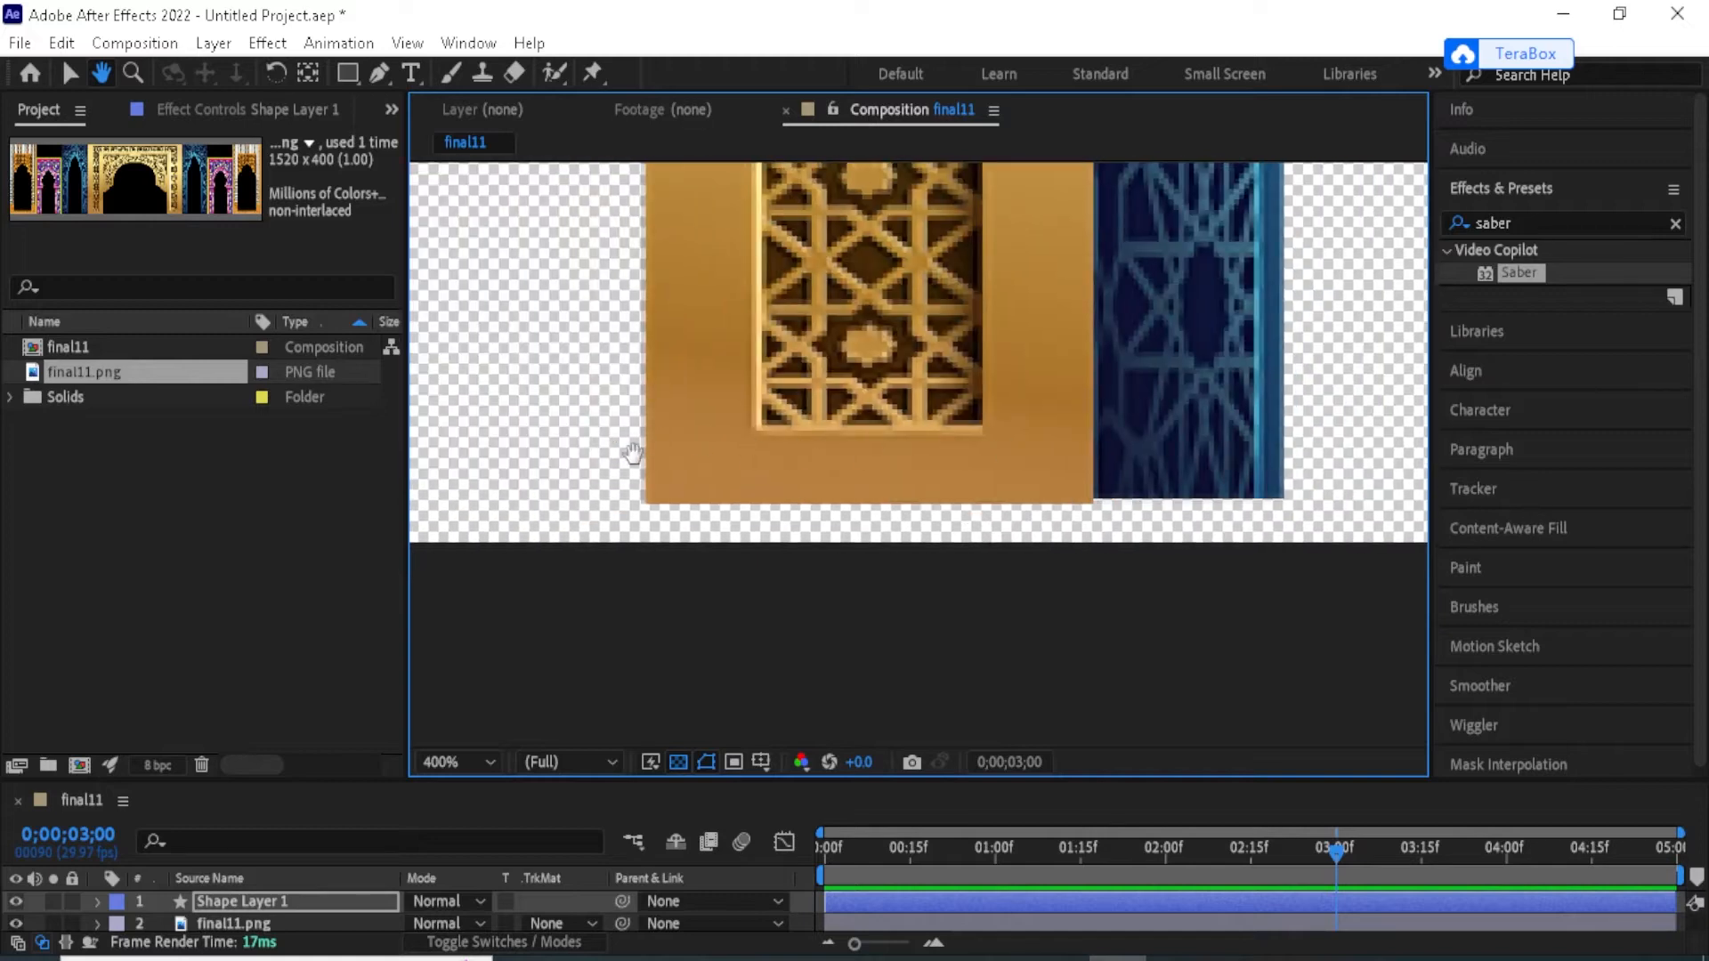
pyautogui.moveTo(632, 452); pyautogui.dragTo(1288, 436)
pyautogui.moveTo(663, 476); pyautogui.dragTo(1133, 449)
pyautogui.moveTo(639, 418); pyautogui.dragTo(957, 450)
pyautogui.moveTo(460, 503); pyautogui.dragTo(1057, 482)
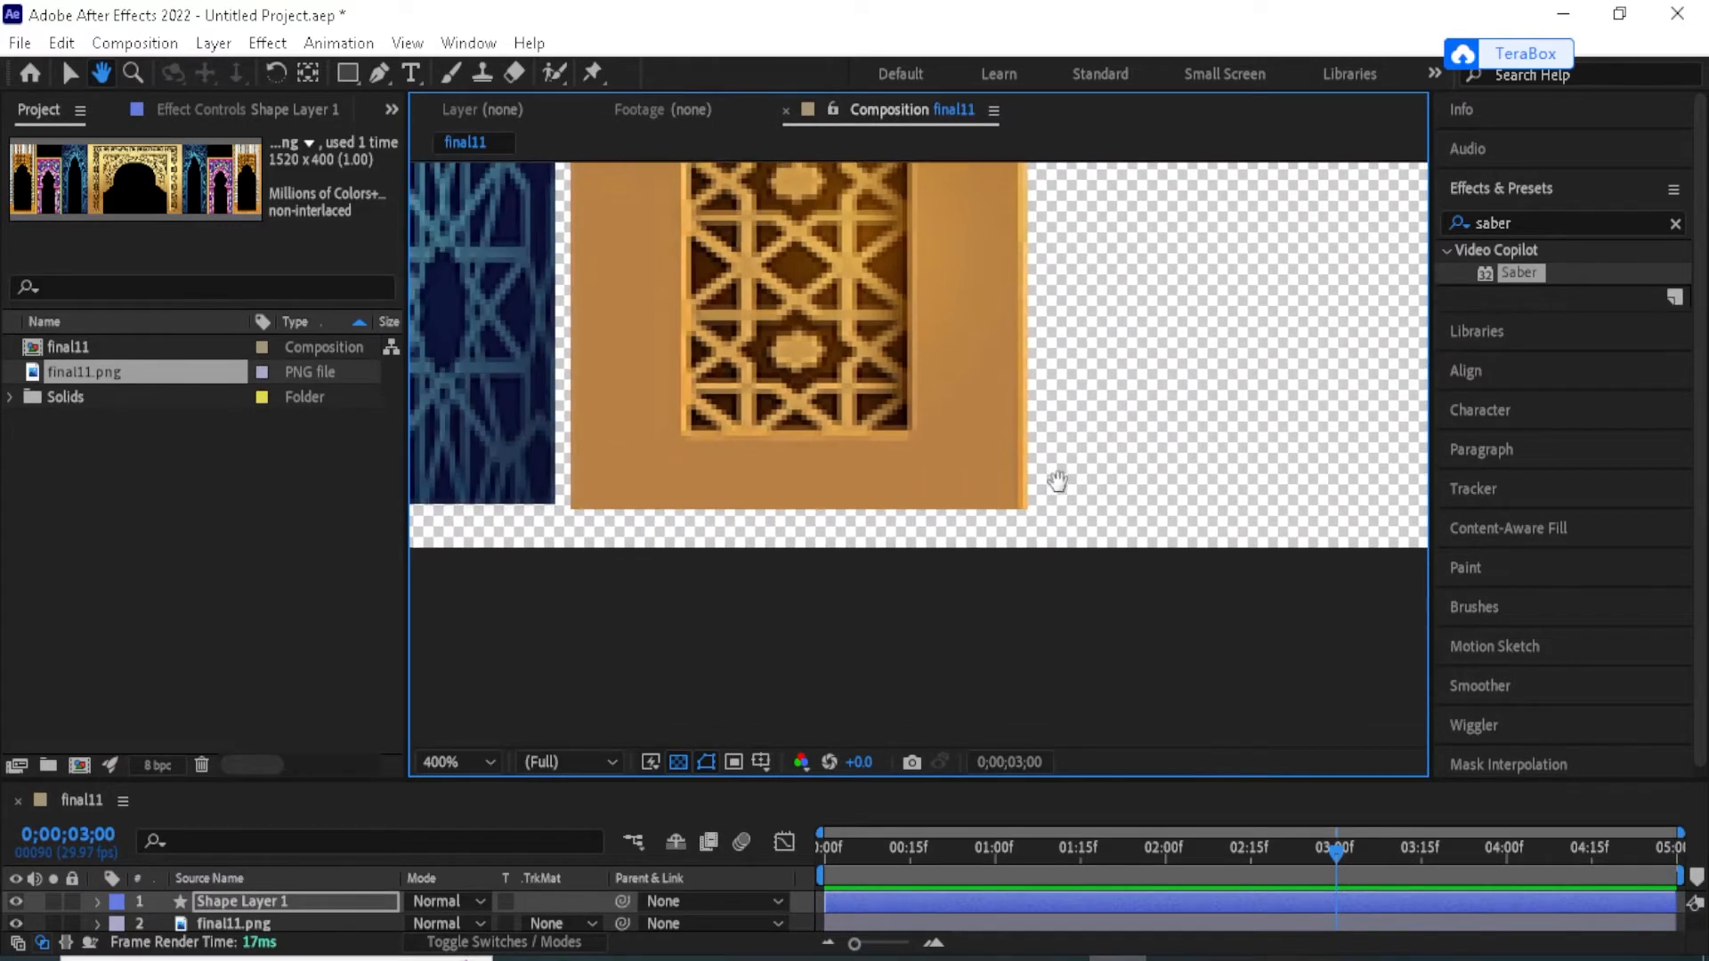
pyautogui.moveTo(675, 492); pyautogui.dragTo(1237, 535)
pyautogui.moveTo(879, 539); pyautogui.dragTo(1350, 543)
pyautogui.moveTo(886, 501); pyautogui.dragTo(1220, 496)
pyautogui.moveTo(821, 479); pyautogui.dragTo(1250, 481)
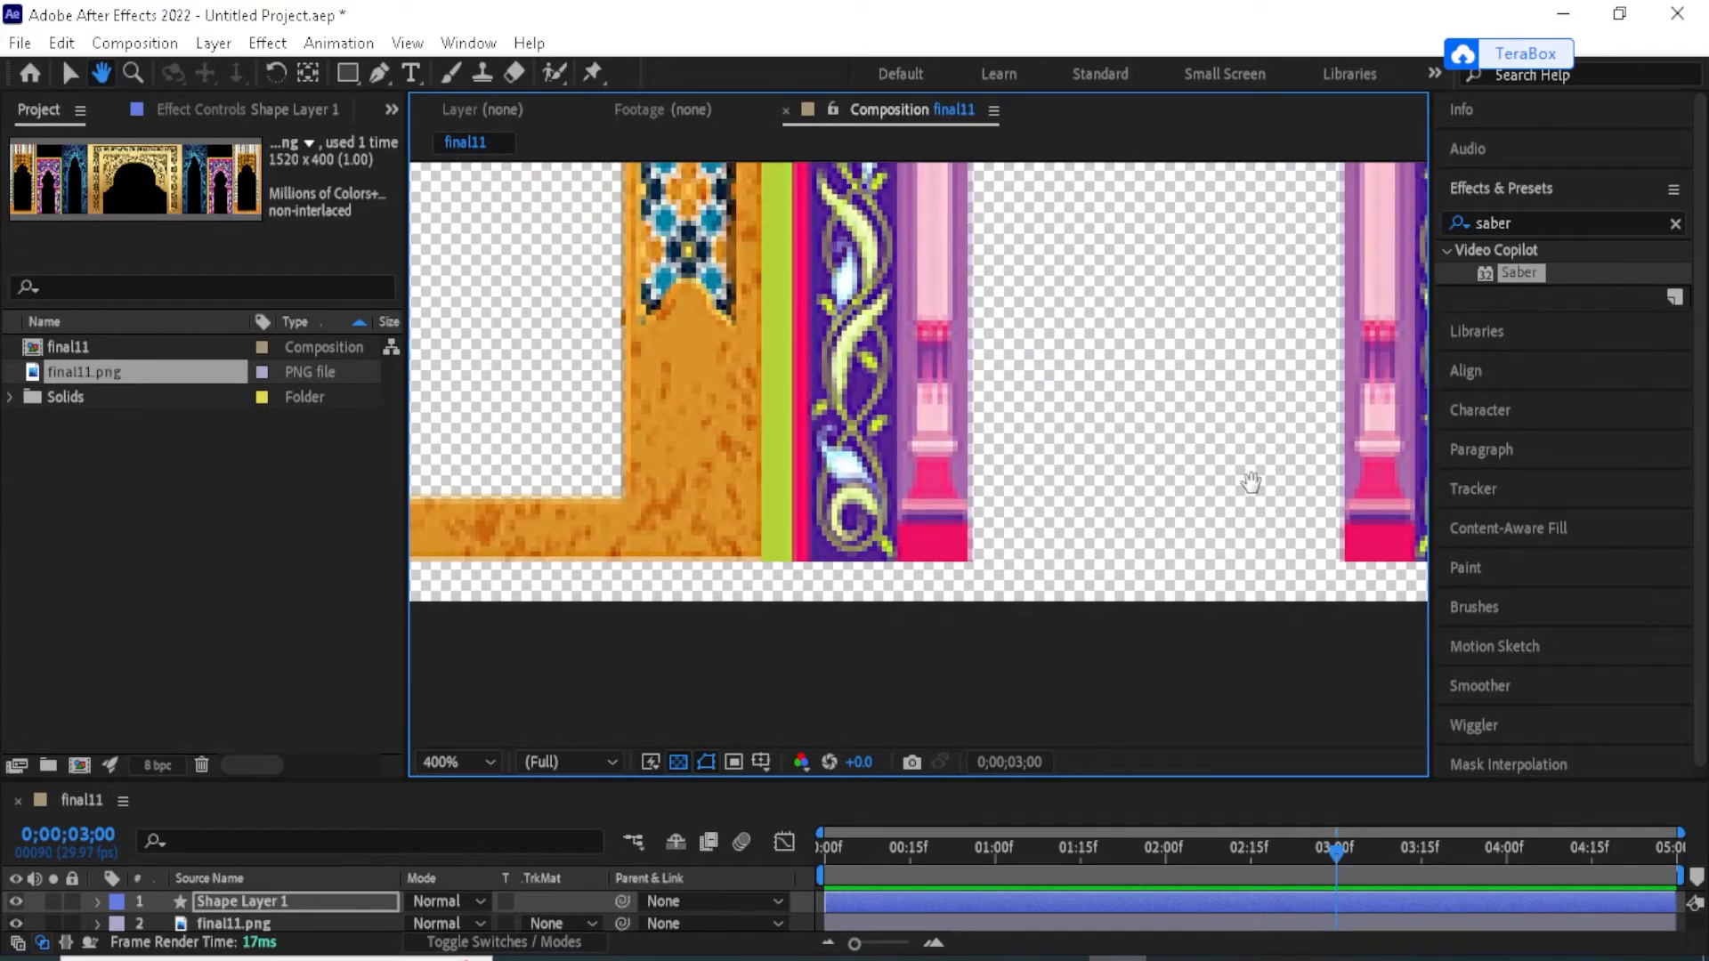
pyautogui.moveTo(850, 452); pyautogui.dragTo(1263, 472)
pyautogui.moveTo(994, 485); pyautogui.dragTo(1279, 485)
pyautogui.moveTo(823, 463); pyautogui.dragTo(985, 461)
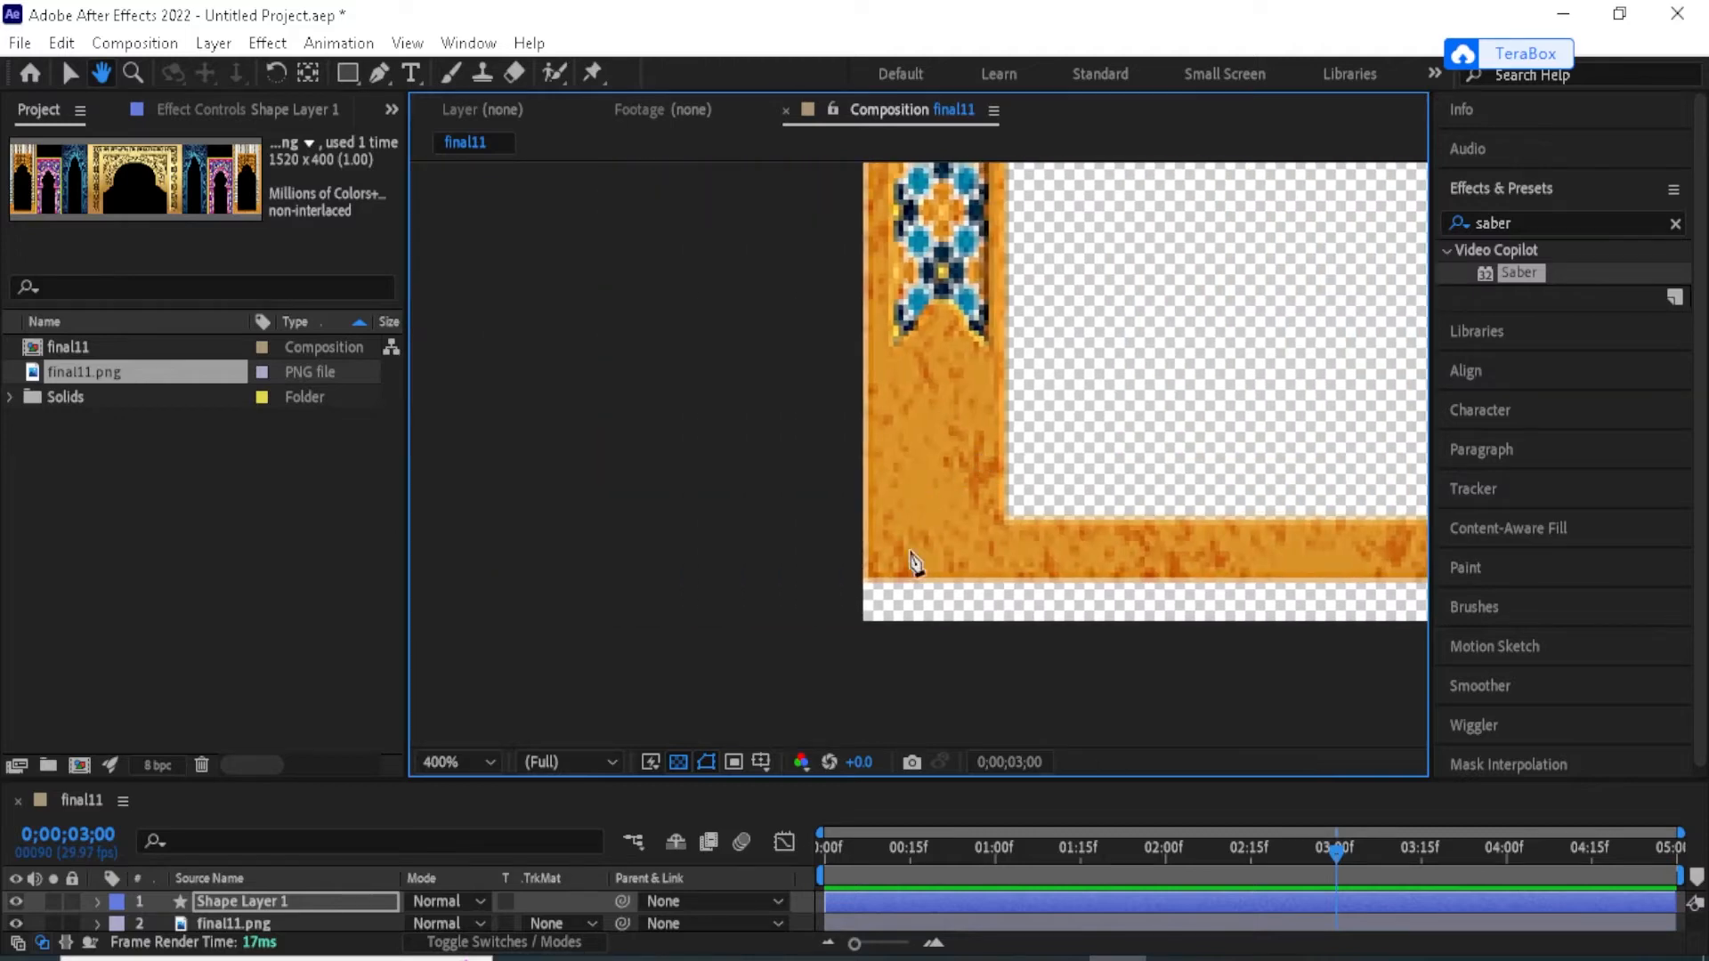
pyautogui.press('g')
pyautogui.click(863, 581)
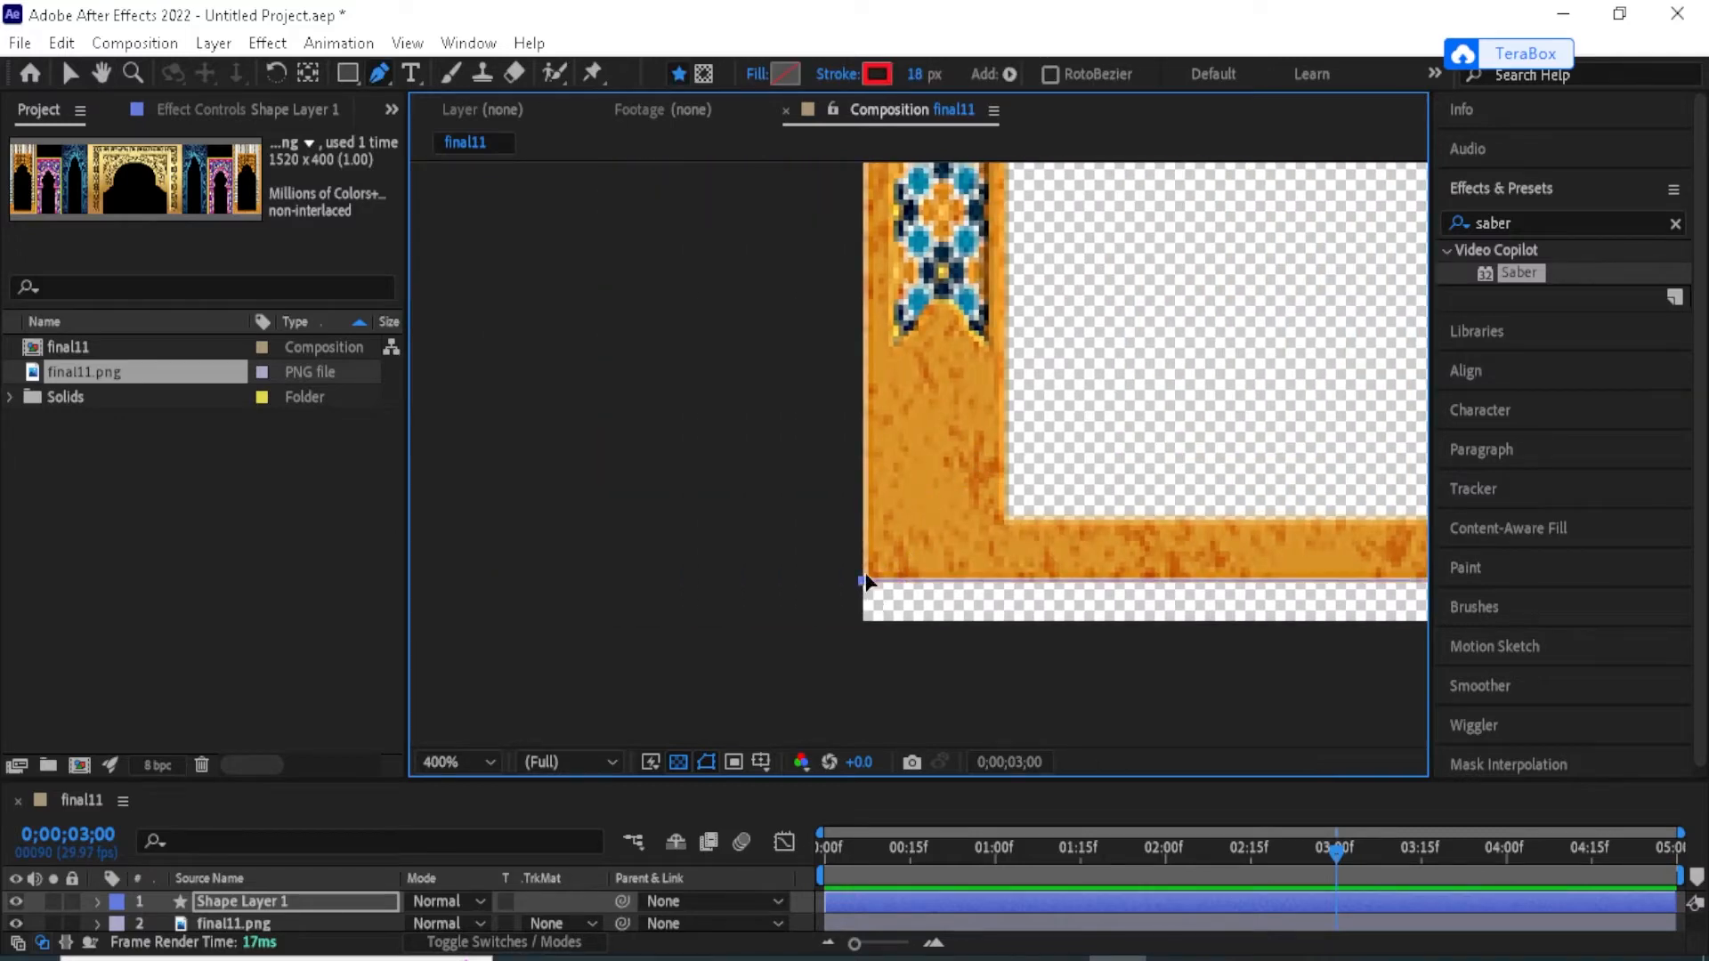
# Close the outline up the first orange arch's outer edge at the starting point on its top corner.
pyautogui.press('h')
pyautogui.moveTo(898, 272); pyautogui.dragTo(877, 574)
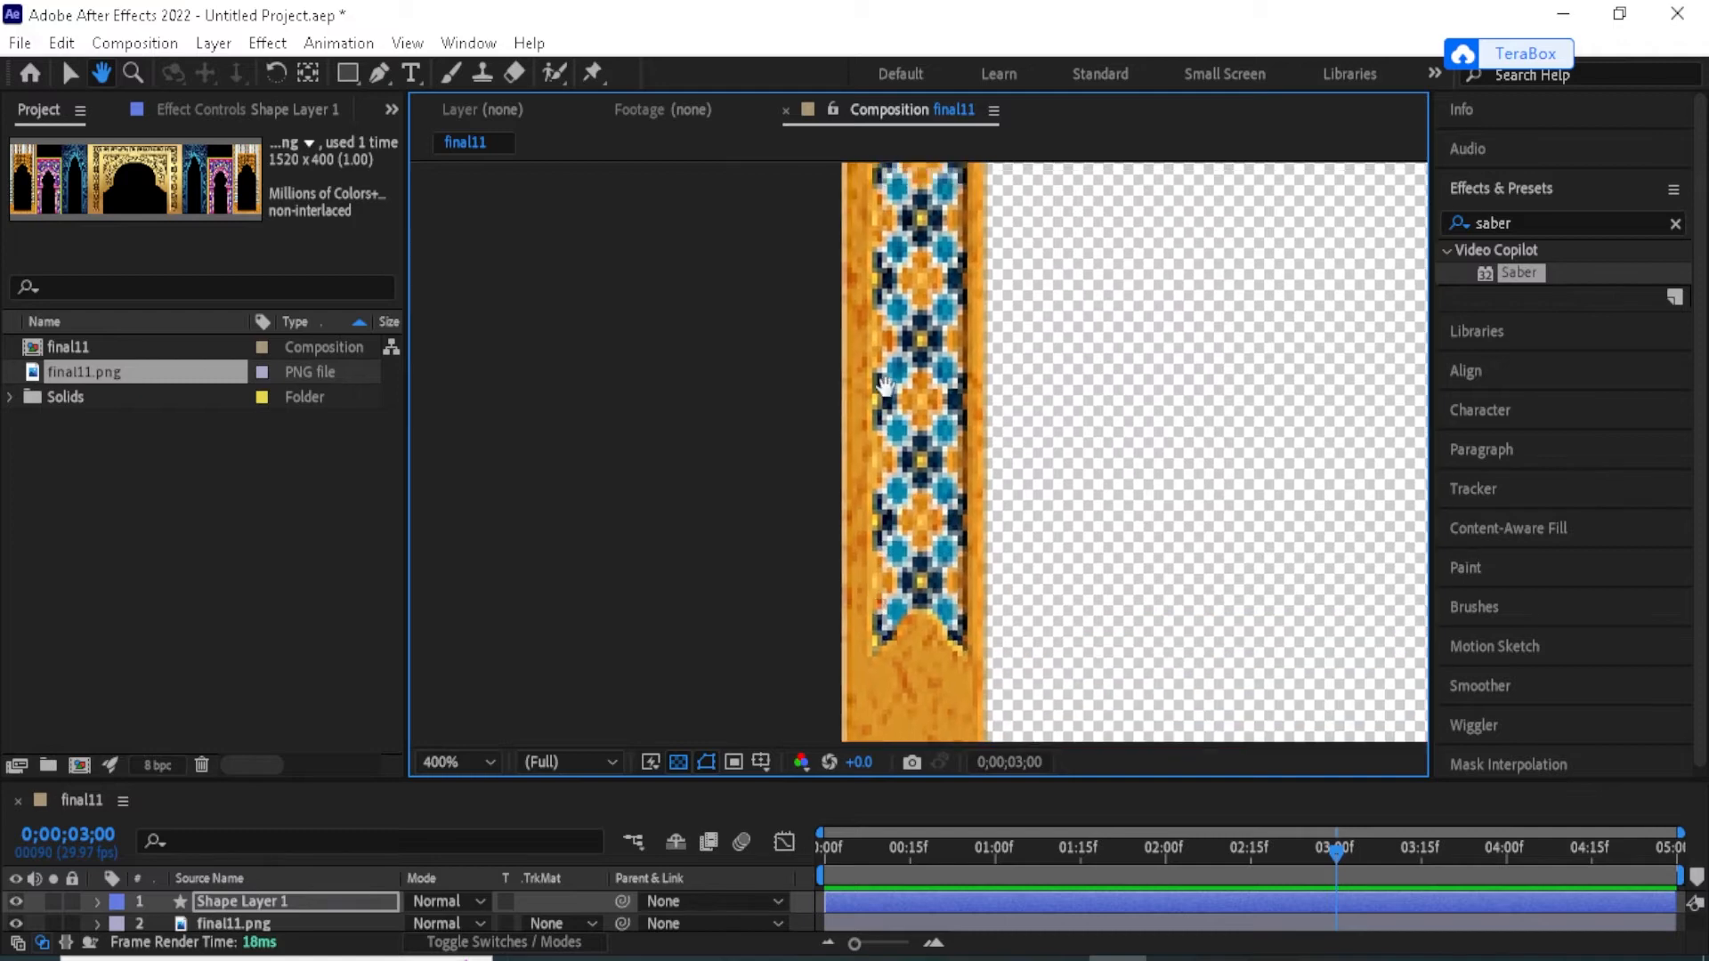
pyautogui.moveTo(885, 384); pyautogui.dragTo(897, 703)
pyautogui.moveTo(890, 250); pyautogui.dragTo(901, 663)
pyautogui.moveTo(922, 169)
pyautogui.mouseDown()
pyautogui.moveTo(877, 462)
pyautogui.moveTo(876, 719)
pyautogui.mouseUp()
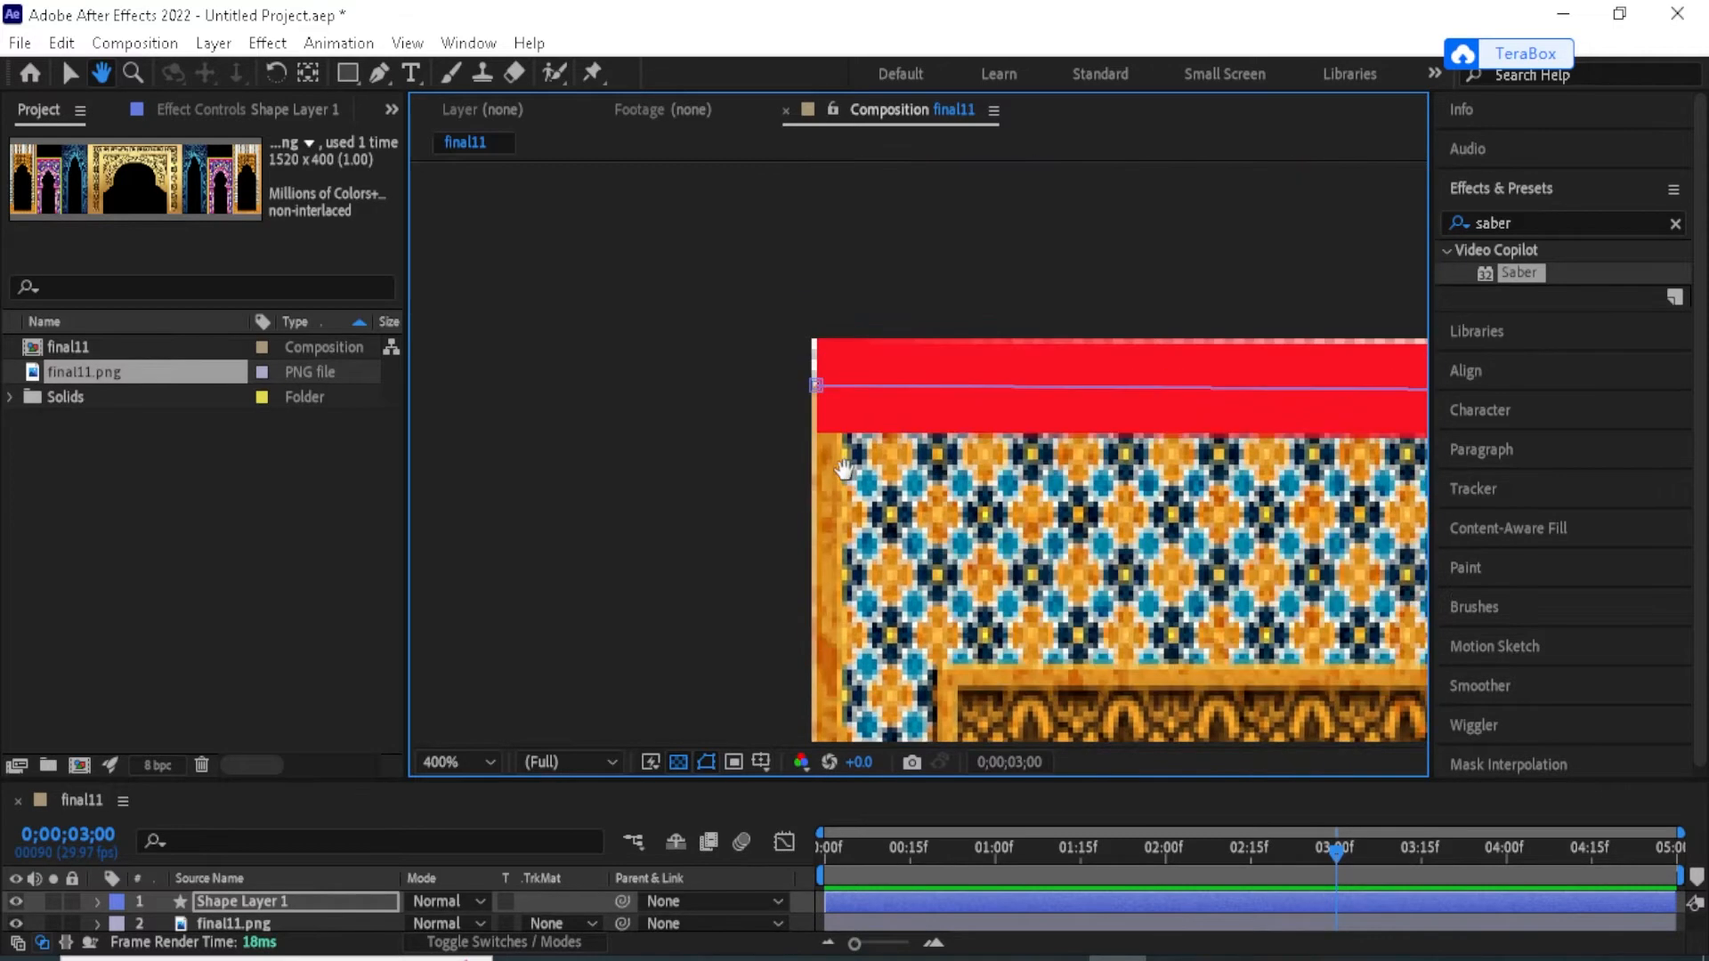
pyautogui.moveTo(846, 472); pyautogui.dragTo(837, 594)
pyautogui.press('g')
pyautogui.click(815, 509)
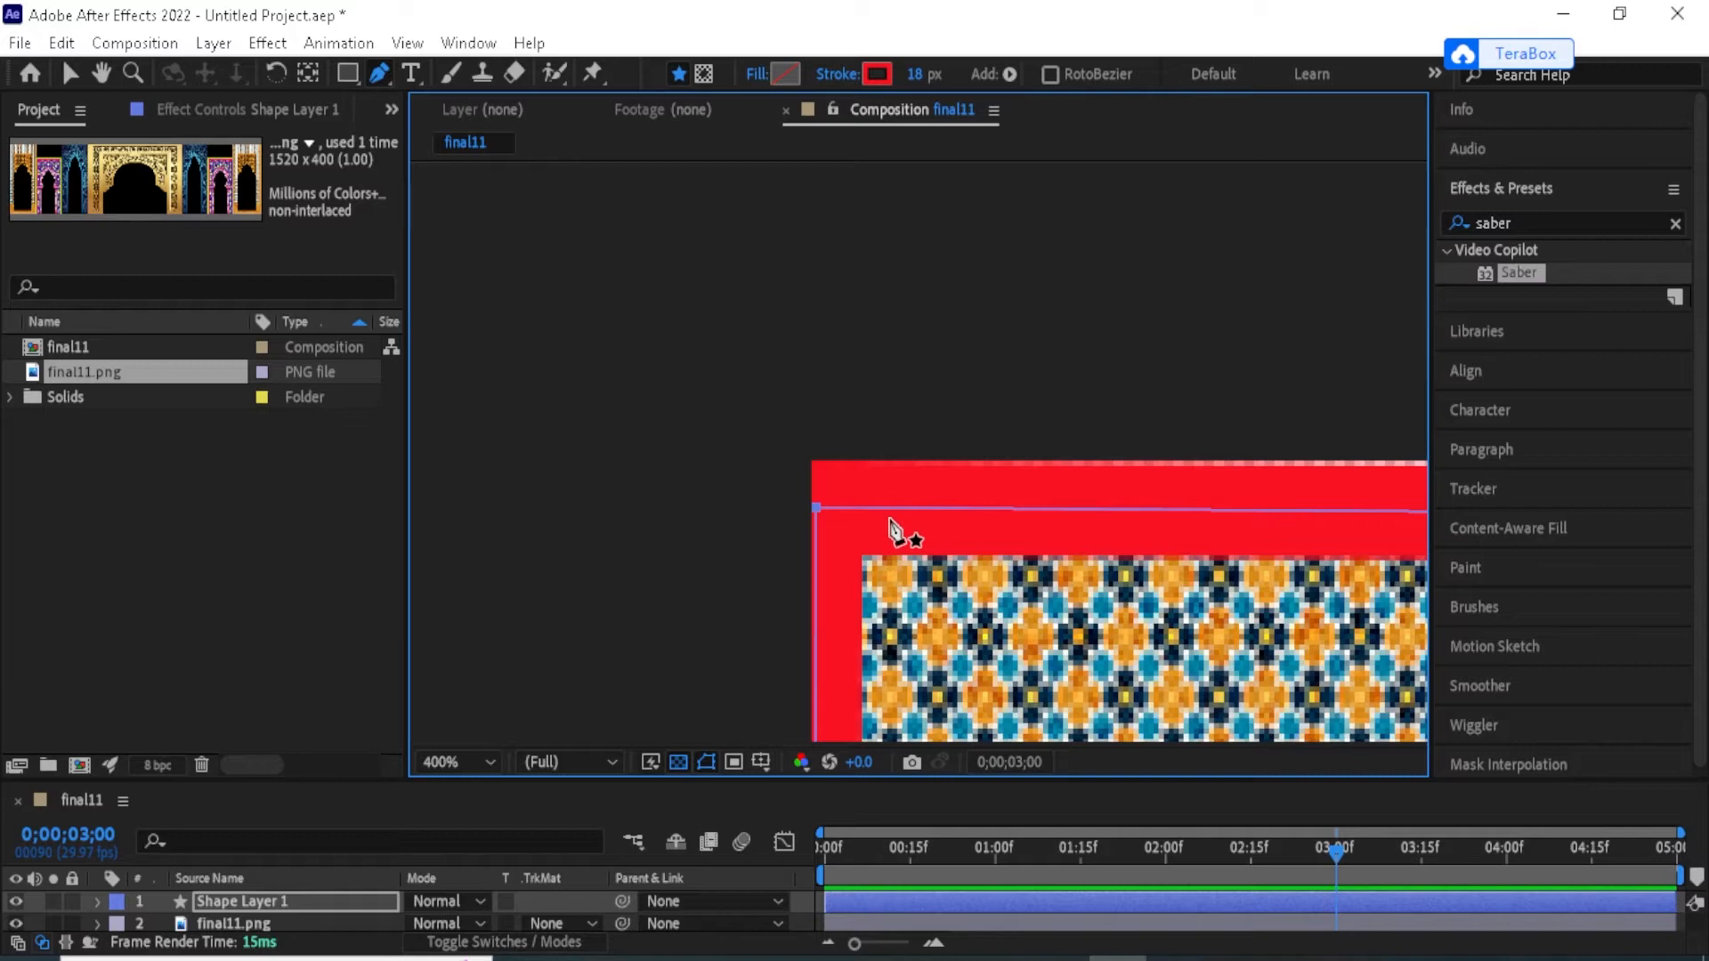
# Deselect the shape layer and examine the closed outline around the entire arch artwork at 50% magnification.
pyautogui.press(',')
pyautogui.scroll(-4, 890, 530)
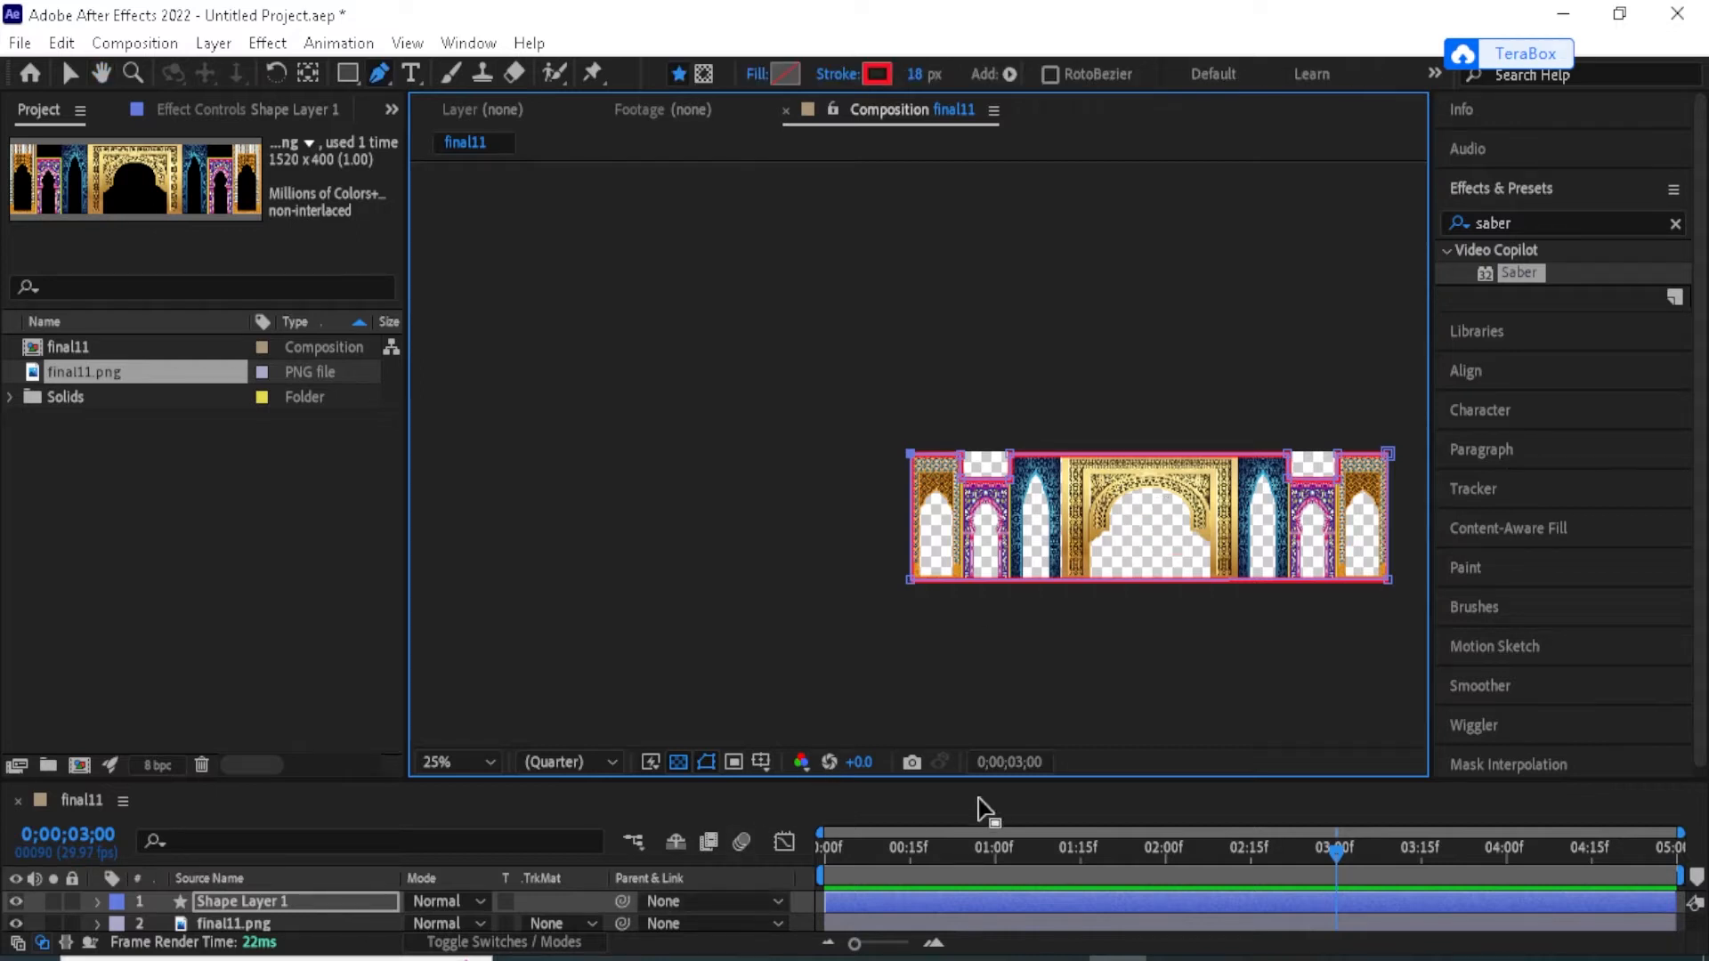
pyautogui.moveTo(1071, 780); pyautogui.dragTo(1089, 652)
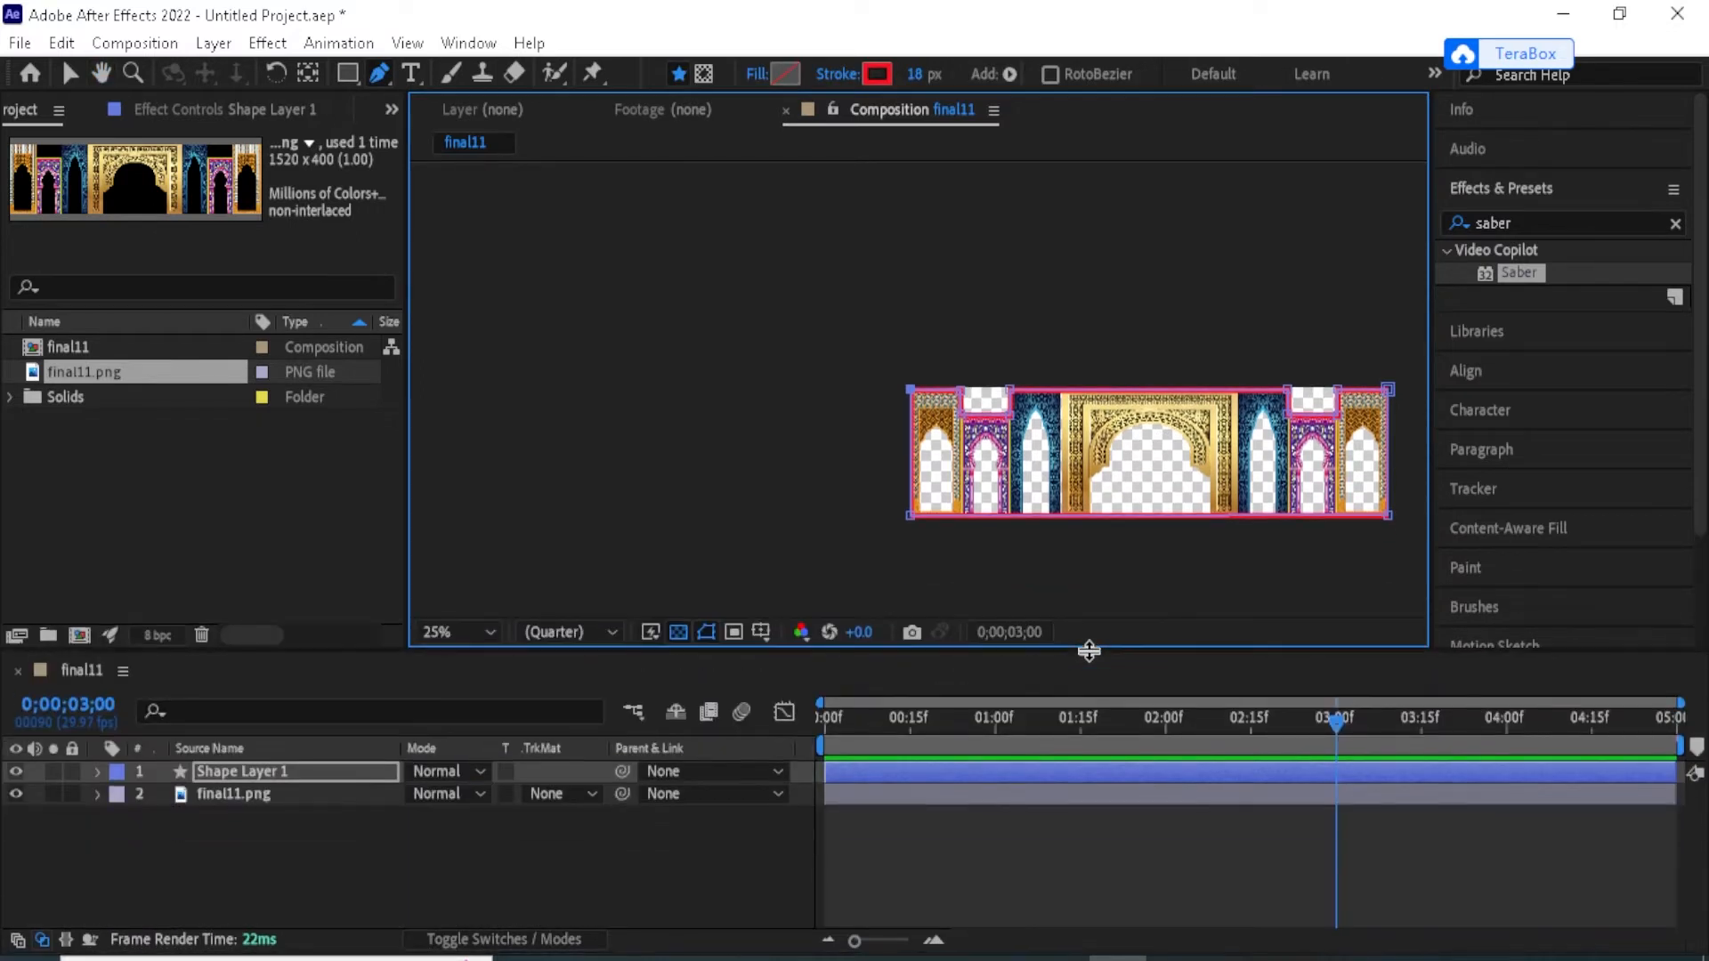
pyautogui.click(694, 860)
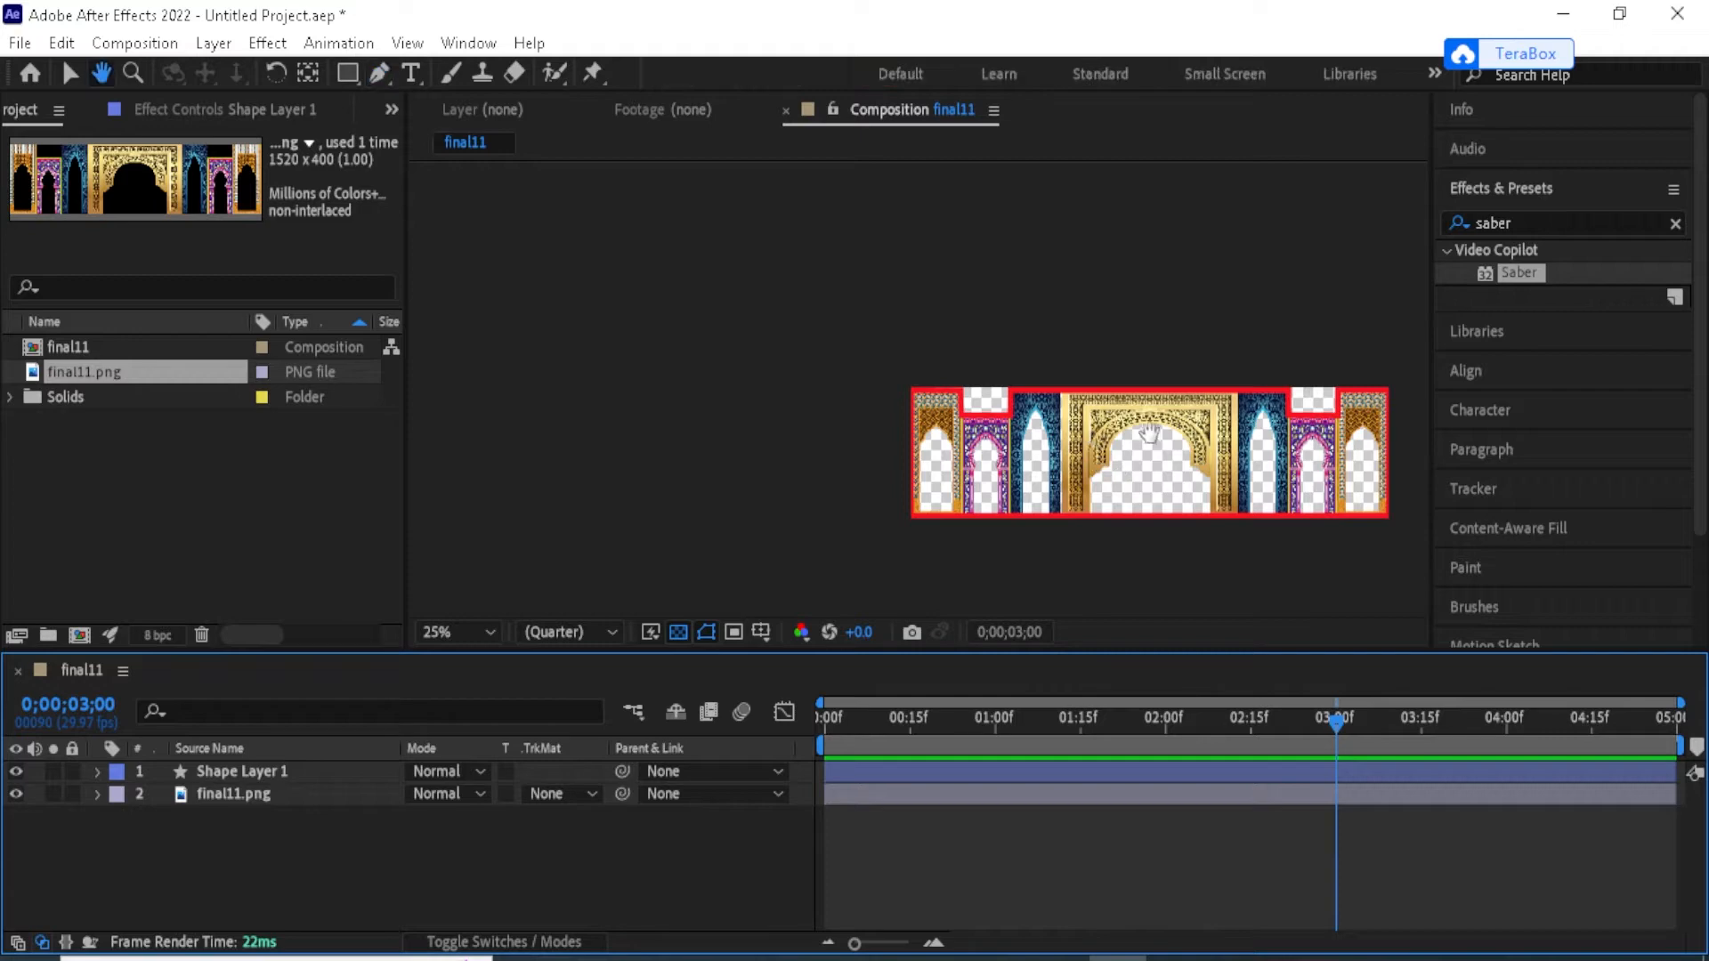
pyautogui.moveTo(1098, 464); pyautogui.dragTo(968, 391)
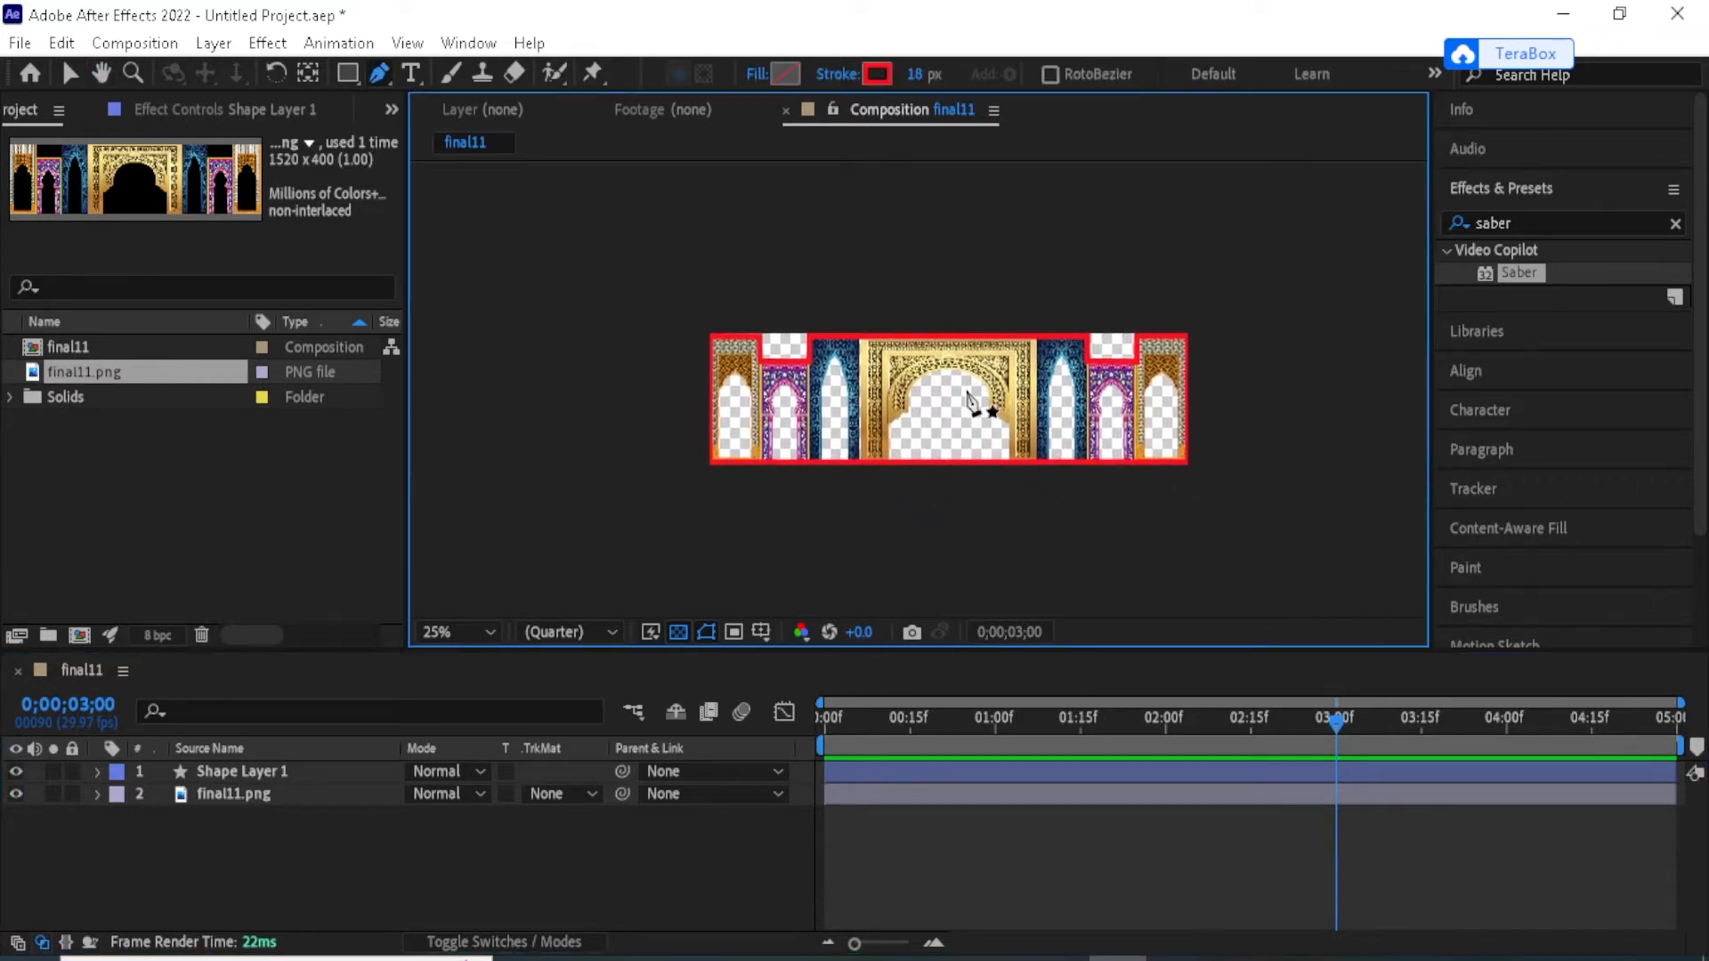
pyautogui.press('.')
pyautogui.press('space')
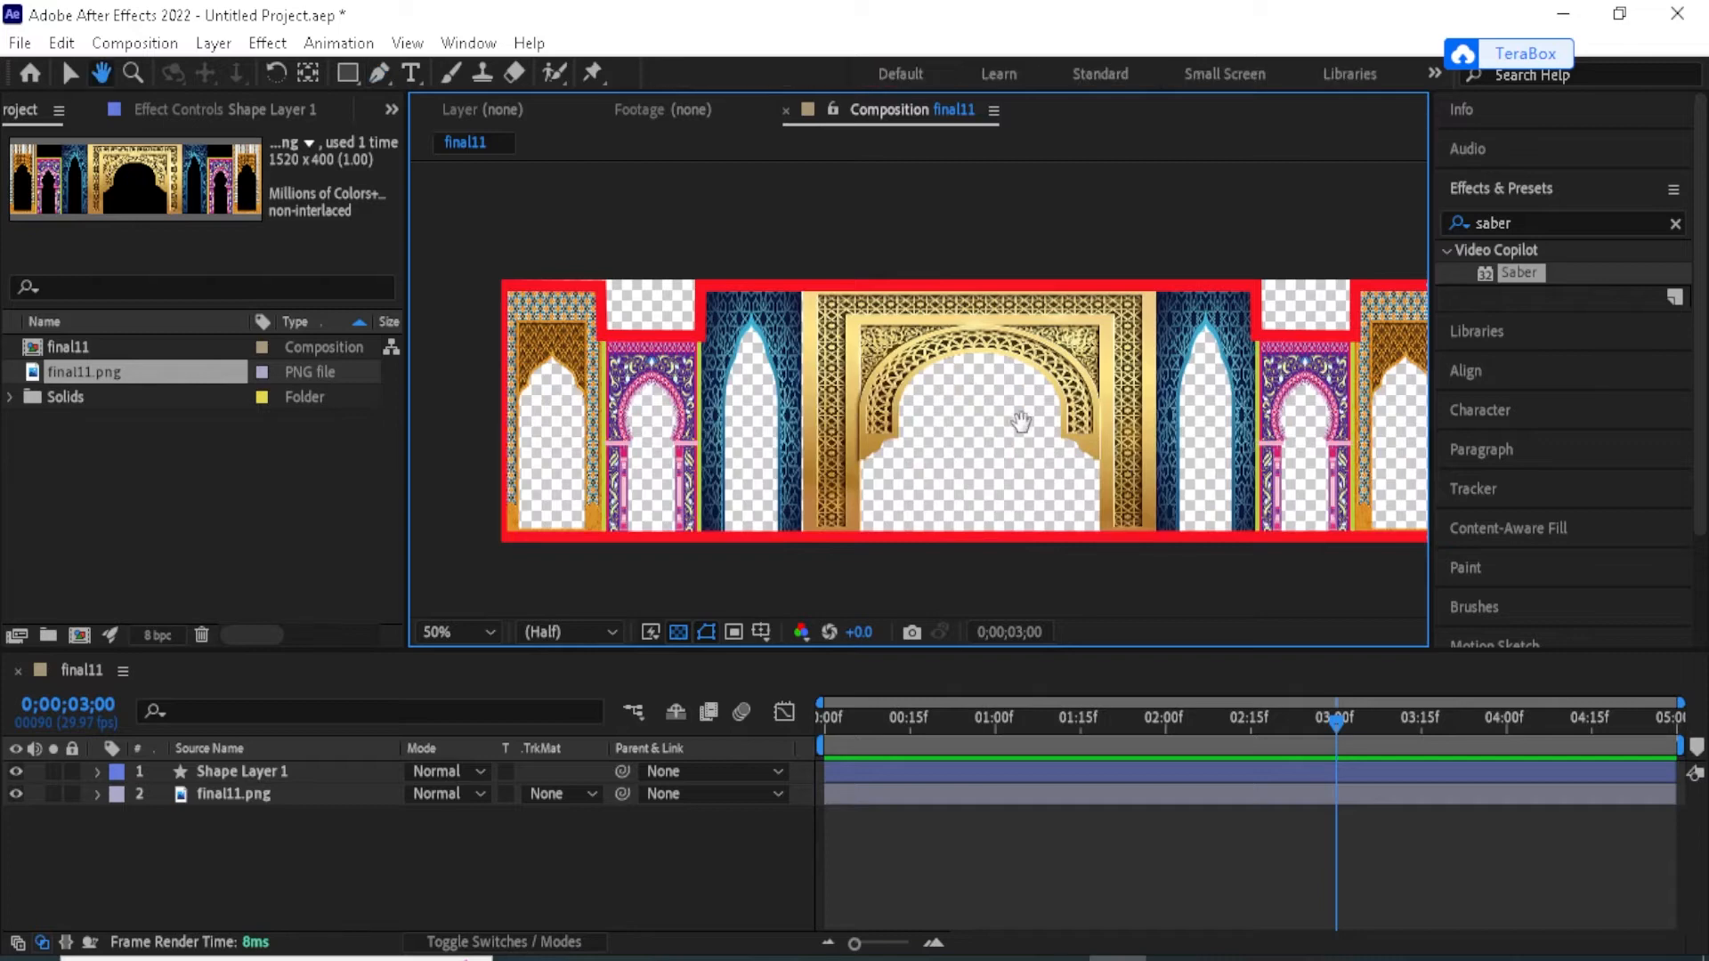
pyautogui.moveTo(1021, 422); pyautogui.dragTo(965, 412)
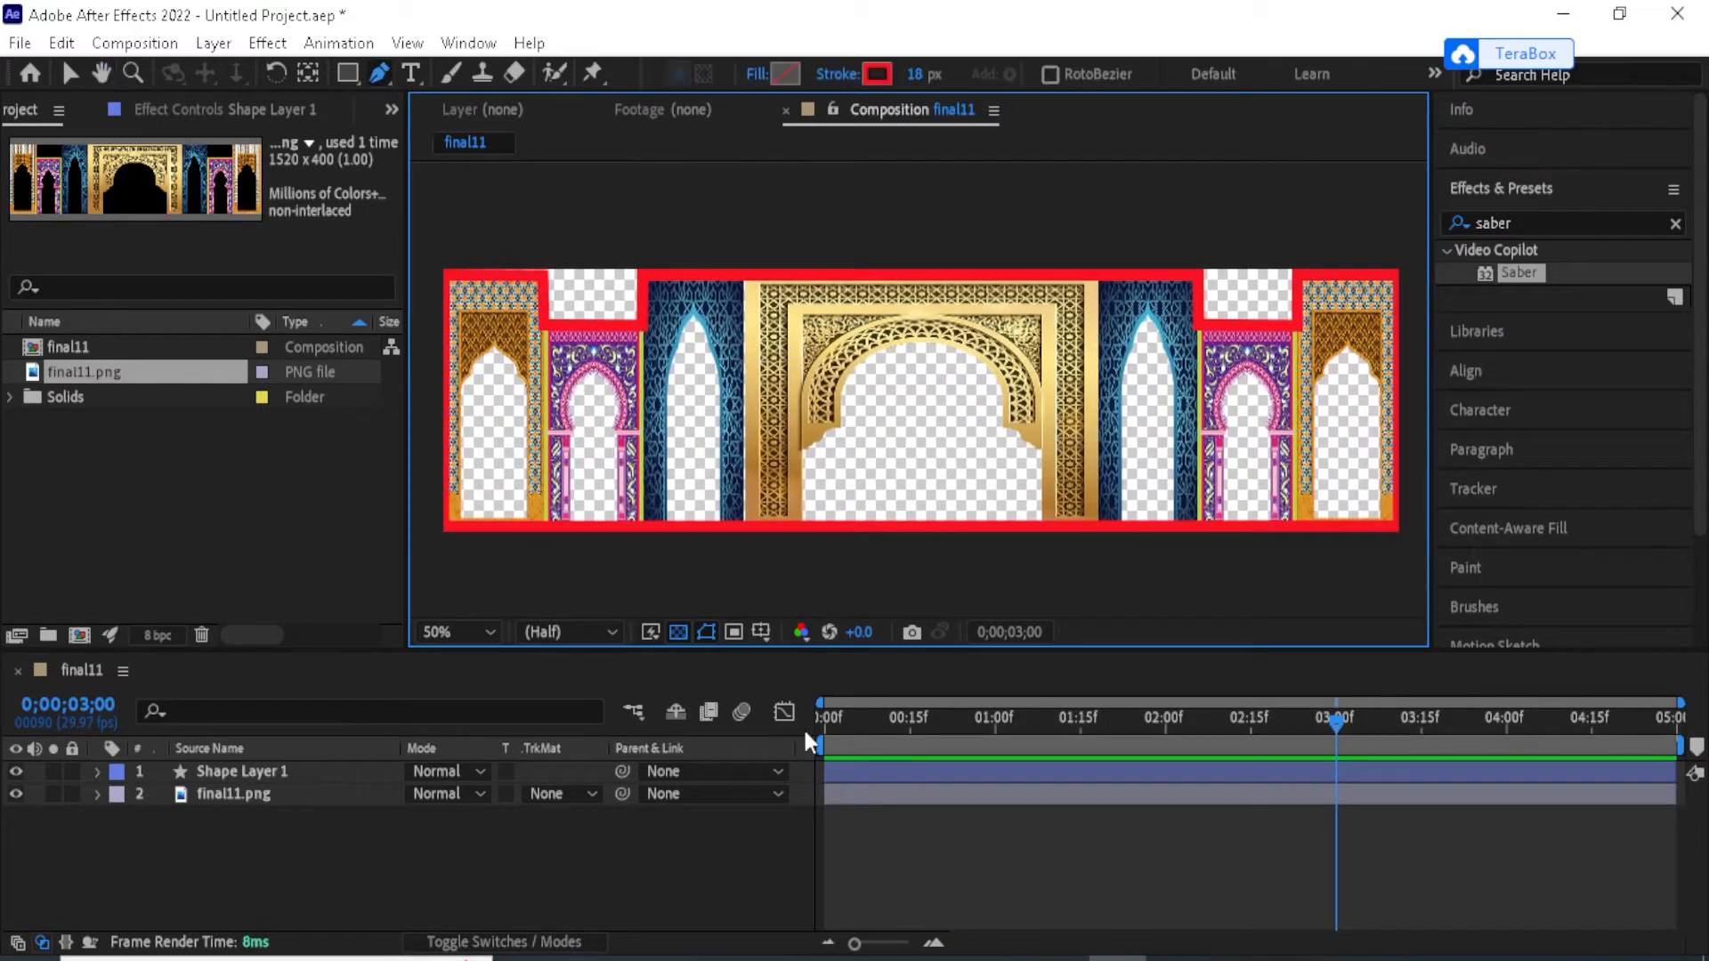
pyautogui.click(440, 882)
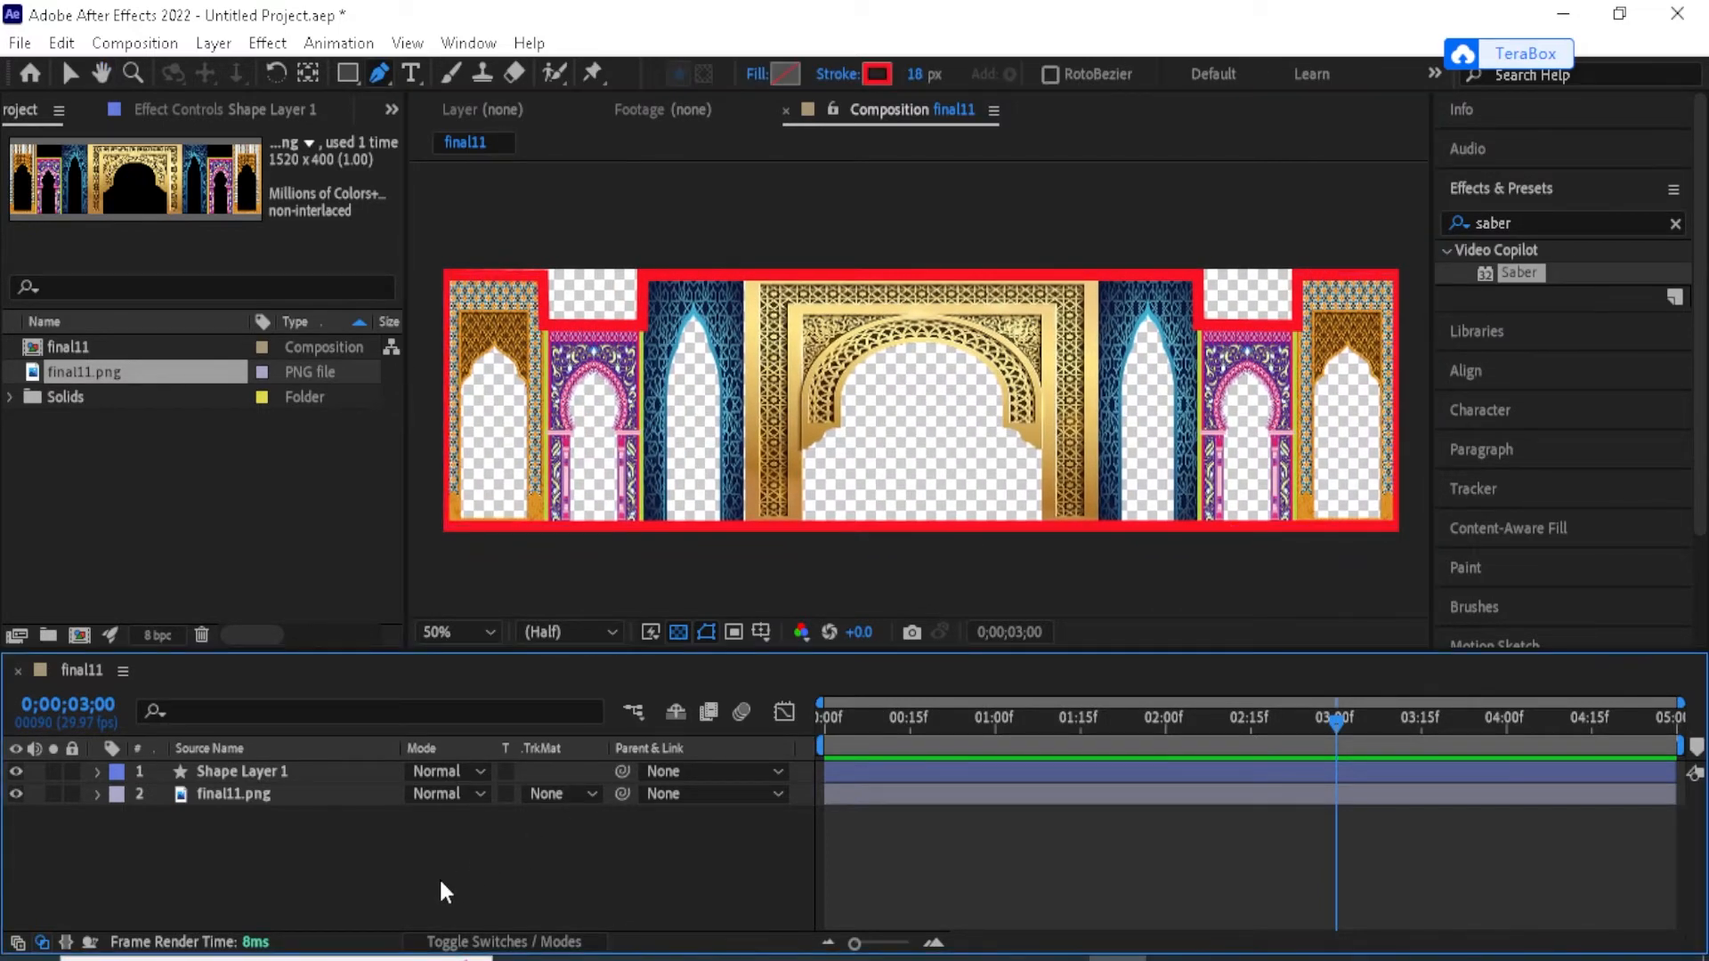
pyautogui.click(880, 75)
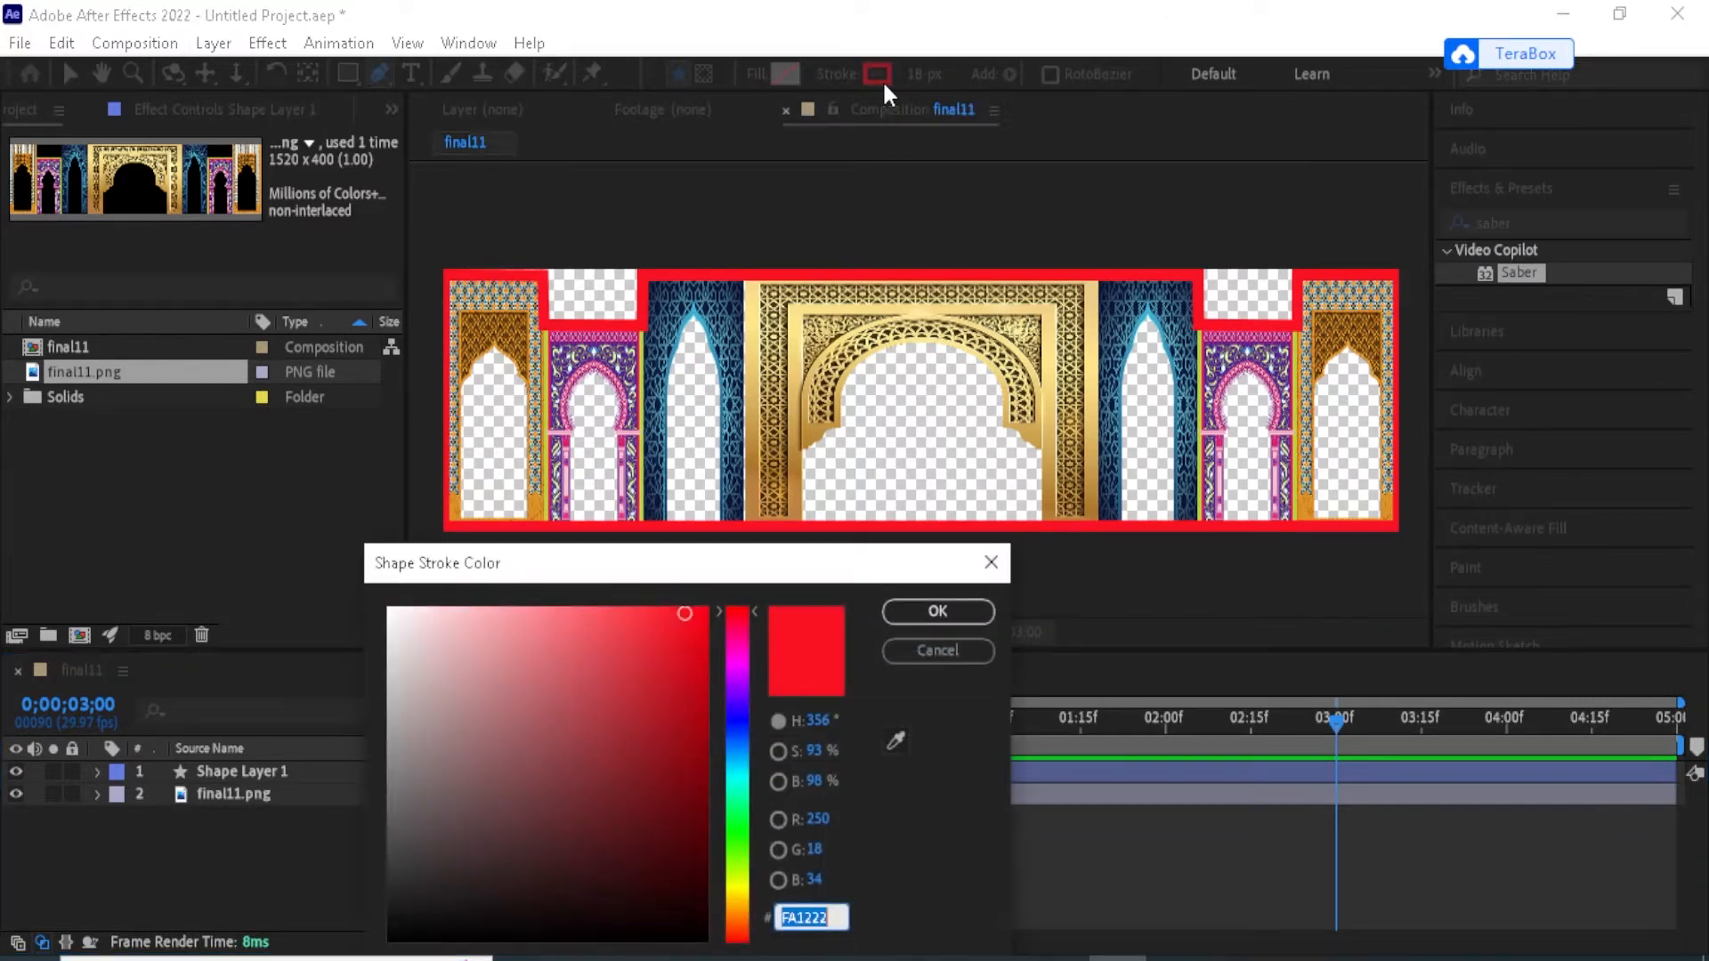
pyautogui.click(738, 669)
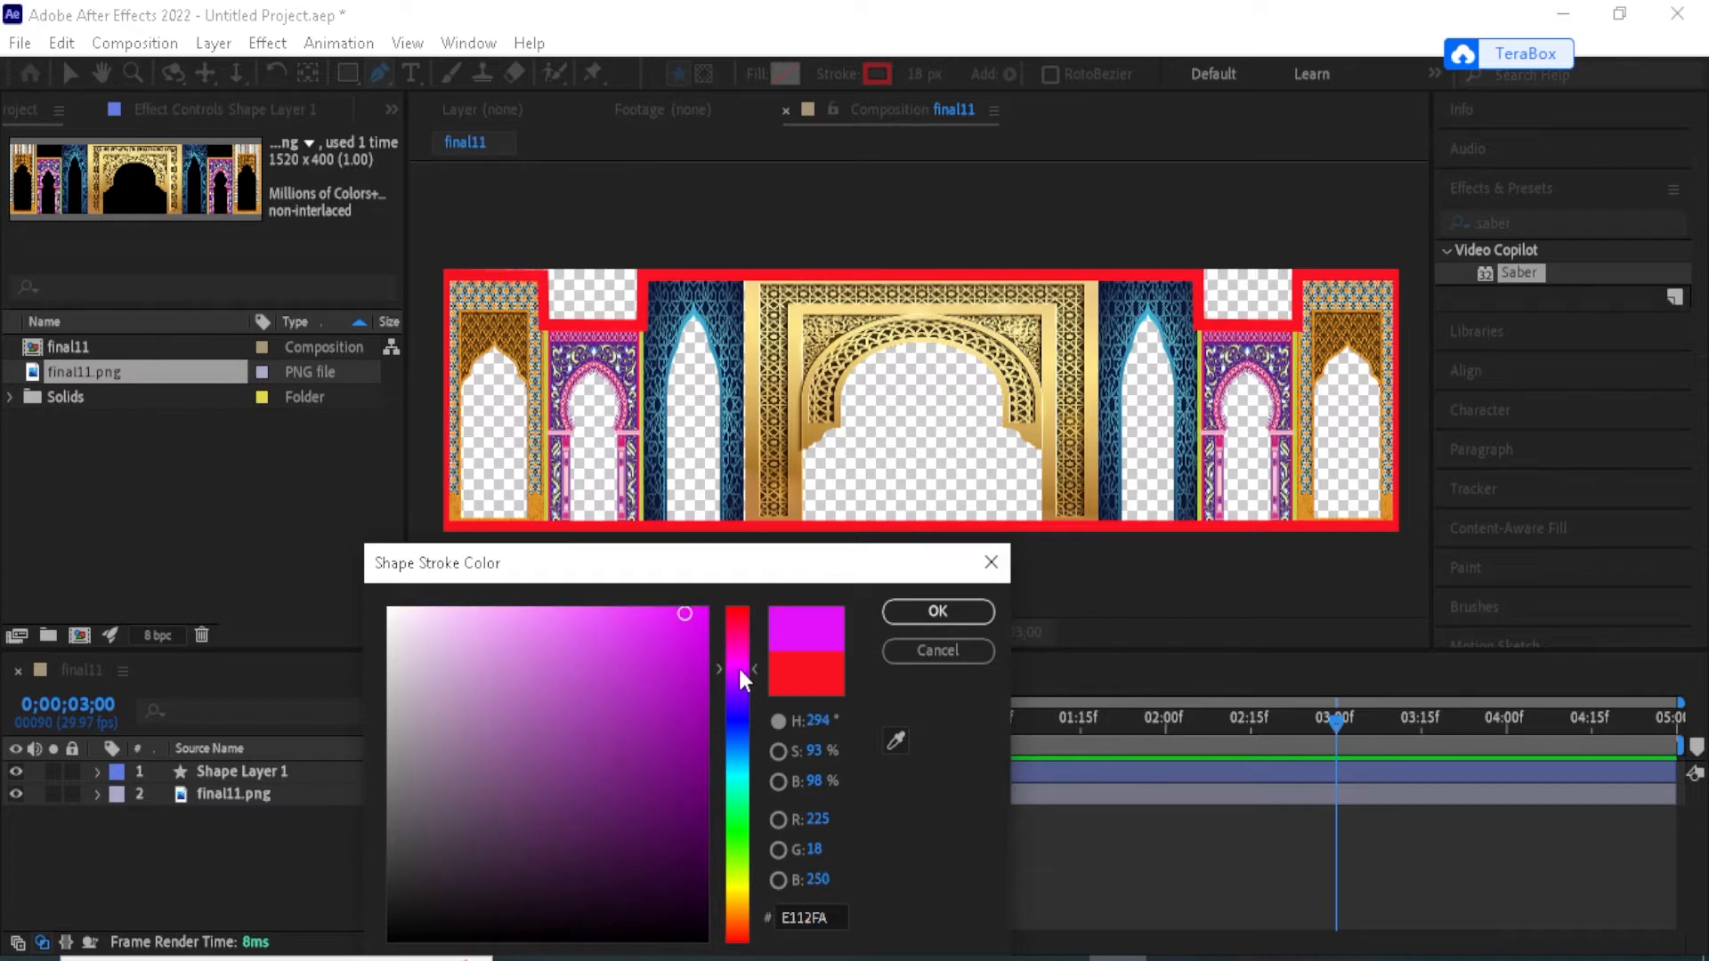
pyautogui.moveTo(667, 668); pyautogui.dragTo(654, 667)
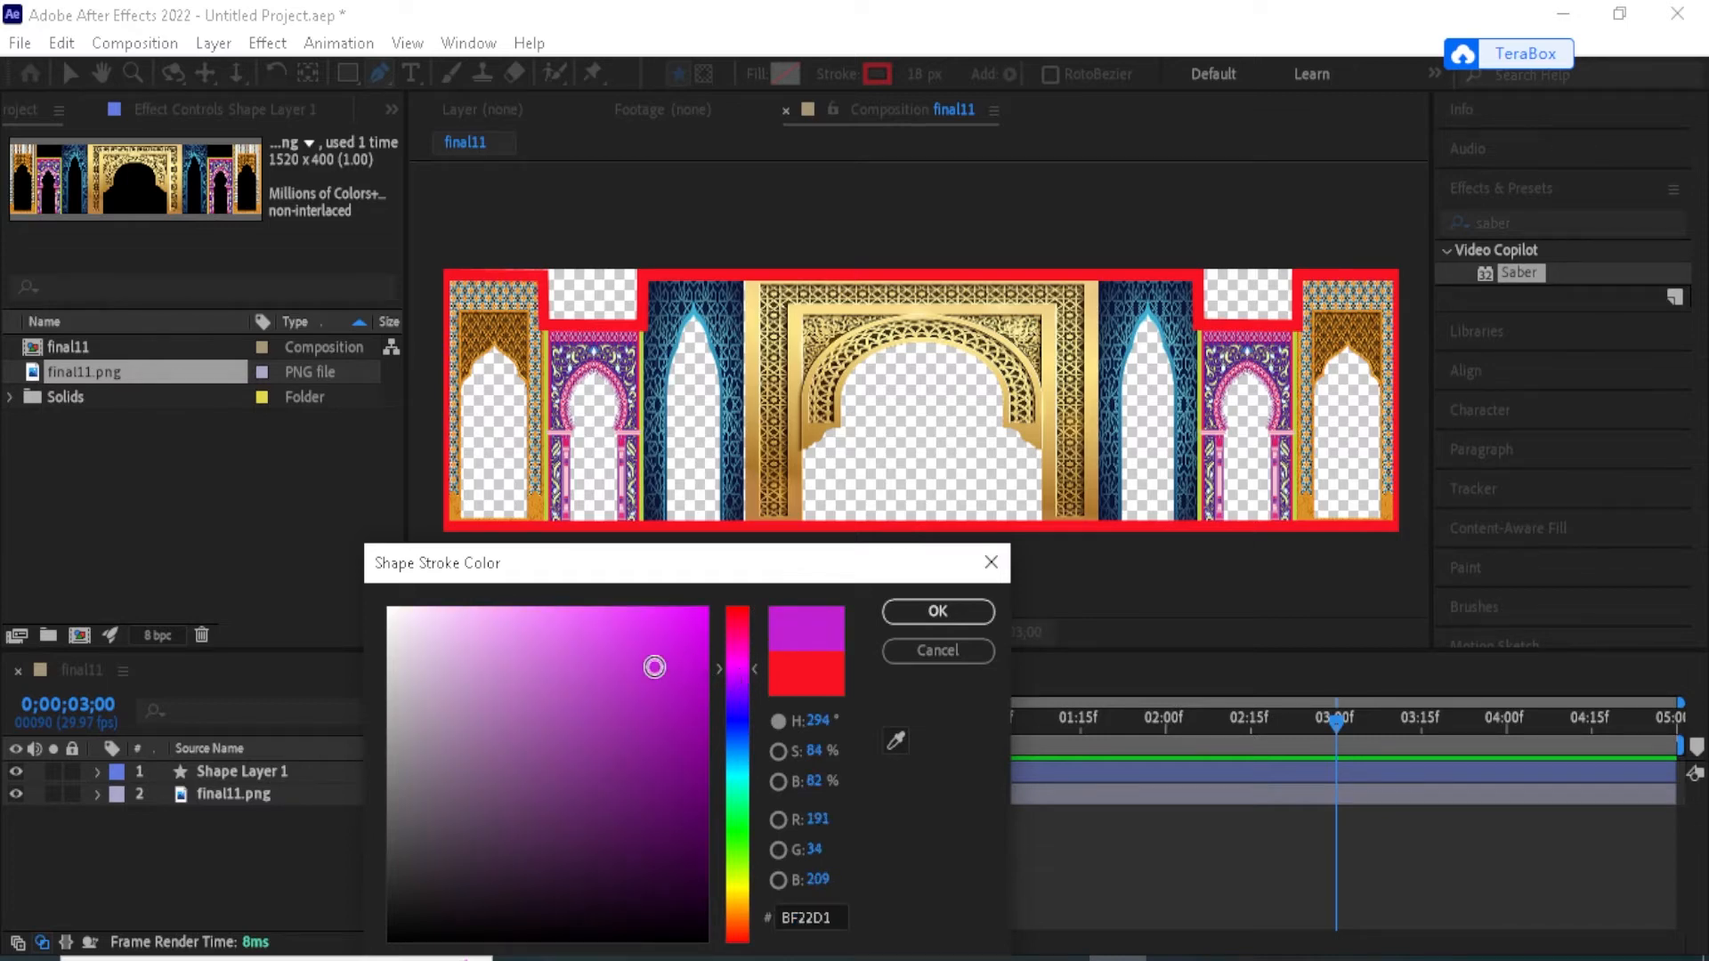
pyautogui.click(926, 651)
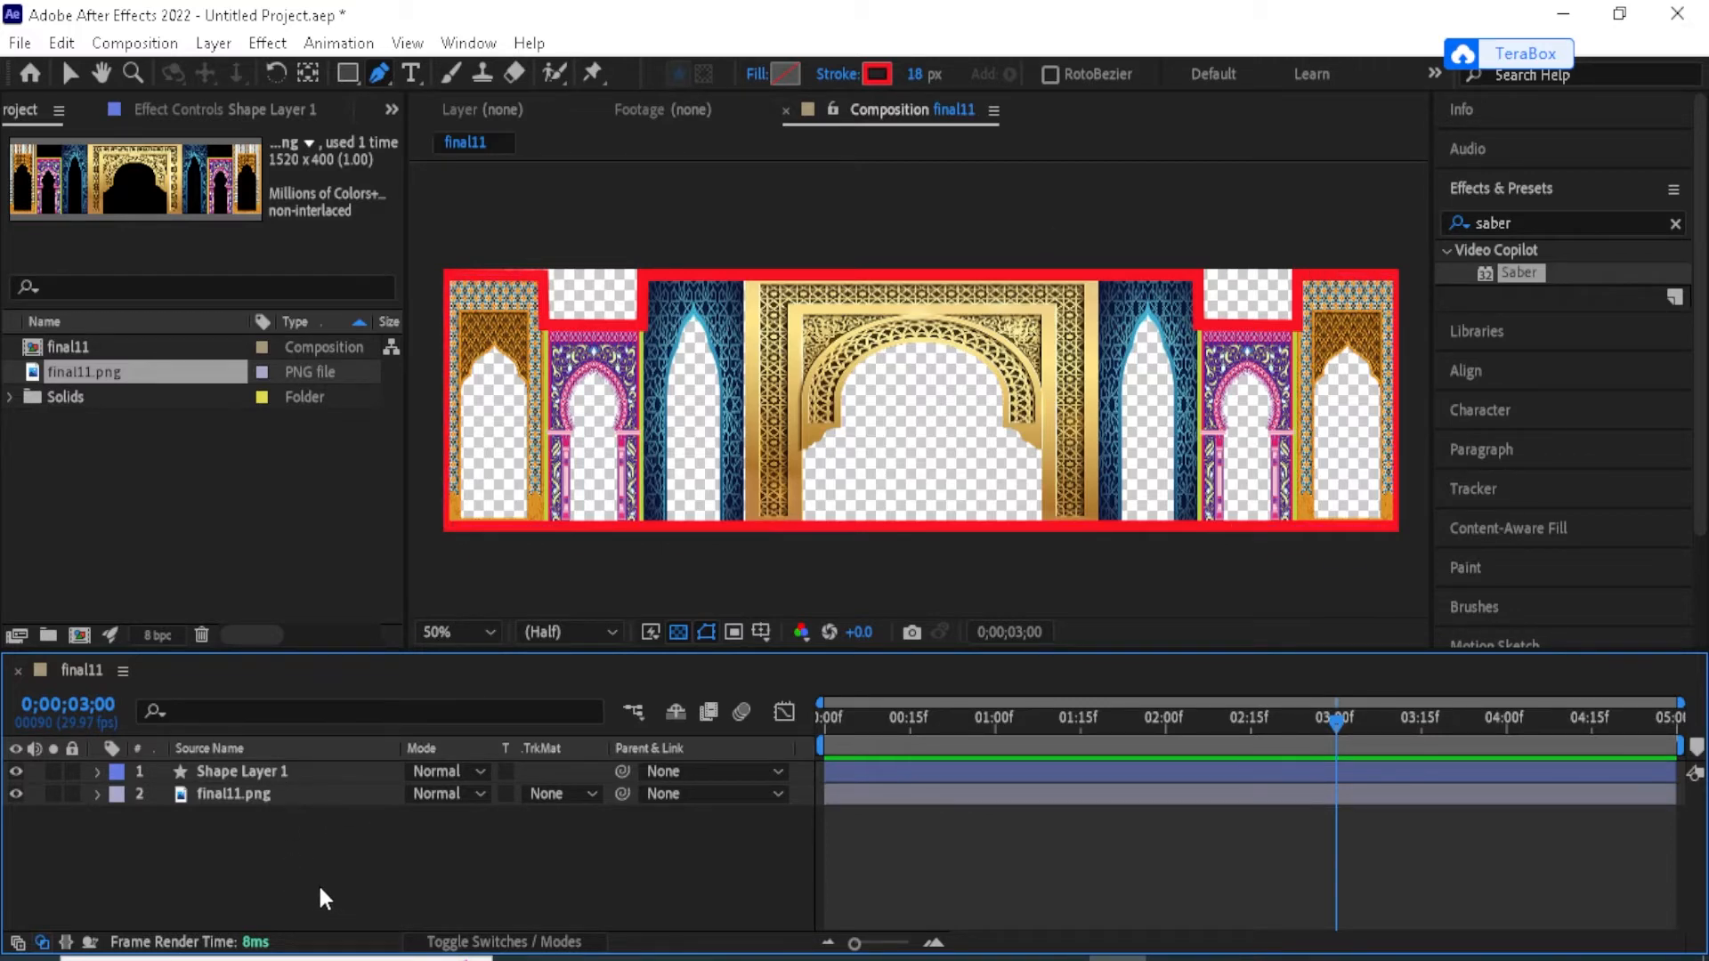
# Set Shape Layer 1's stroke colour to cyan 12ECFA and its stroke width to 13 px.
pyautogui.click(291, 774)
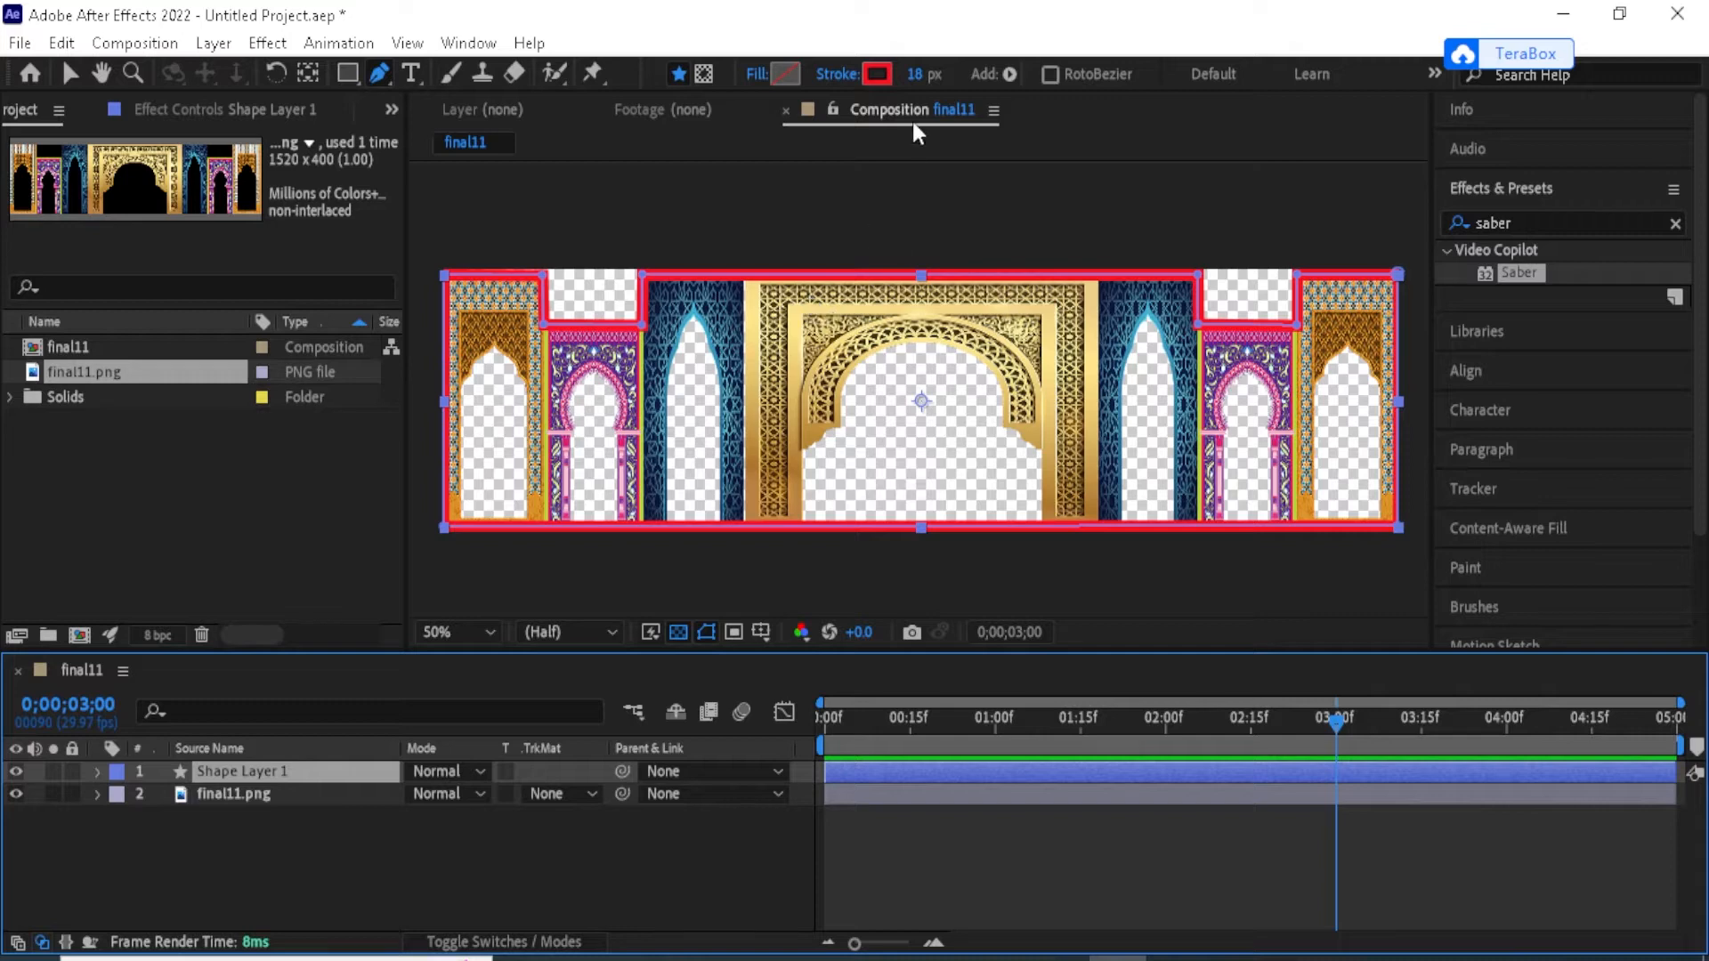
pyautogui.click(887, 79)
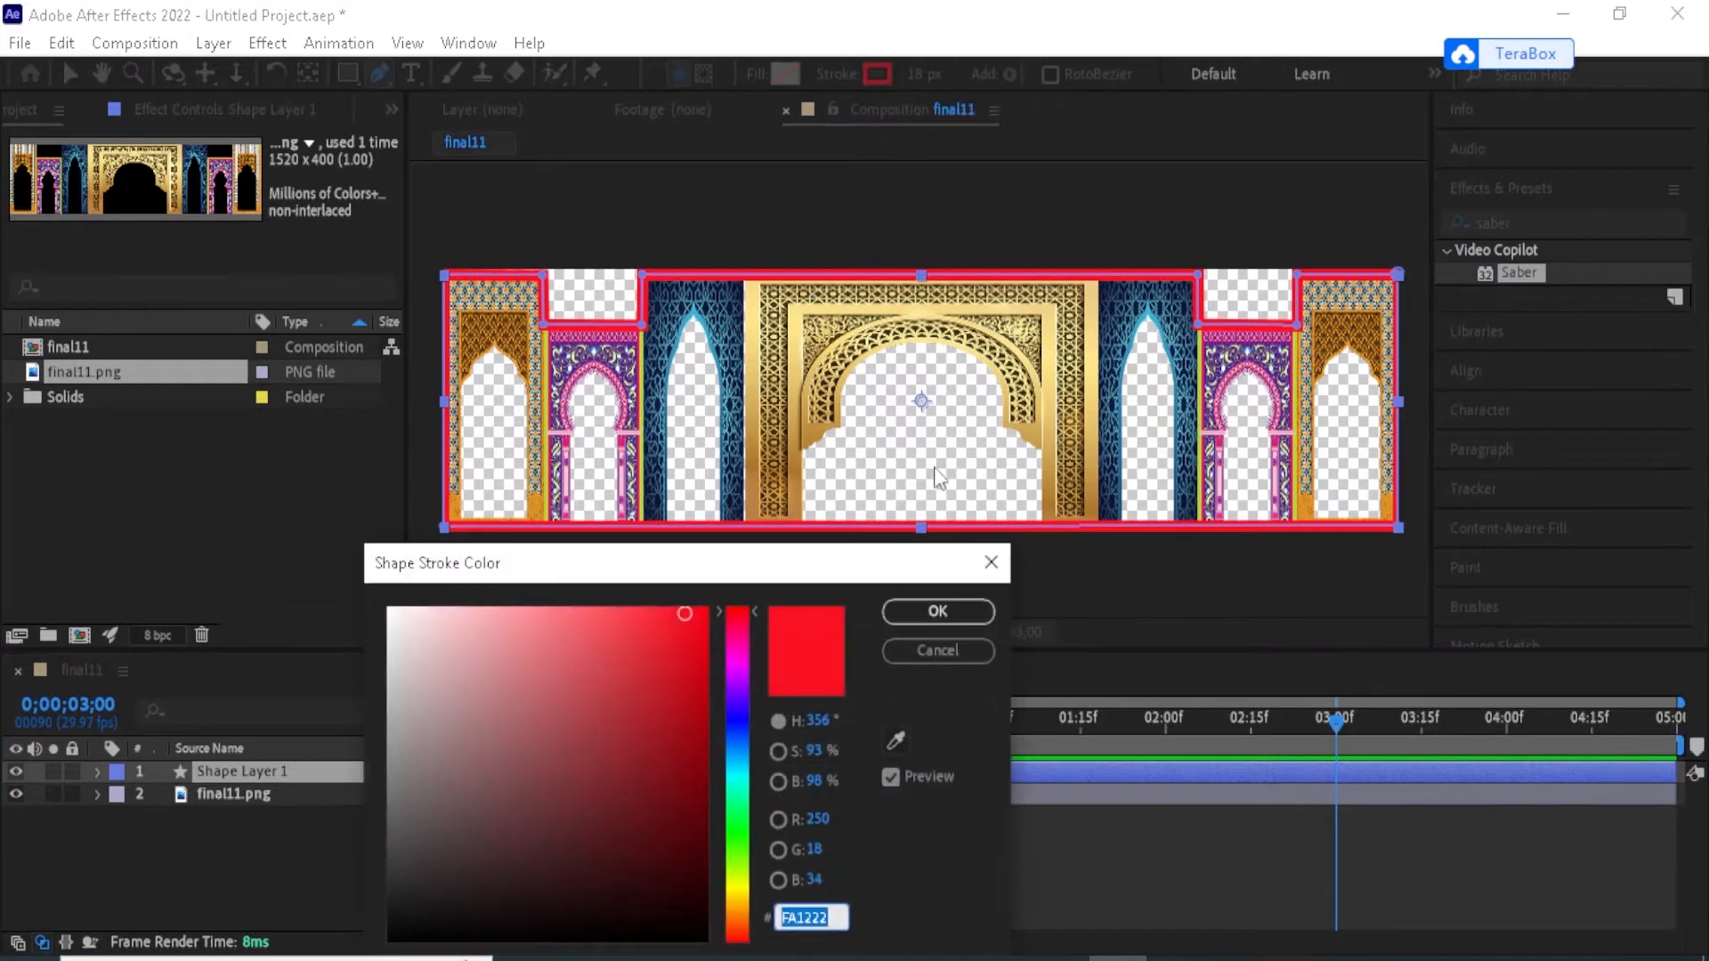
pyautogui.click(739, 780)
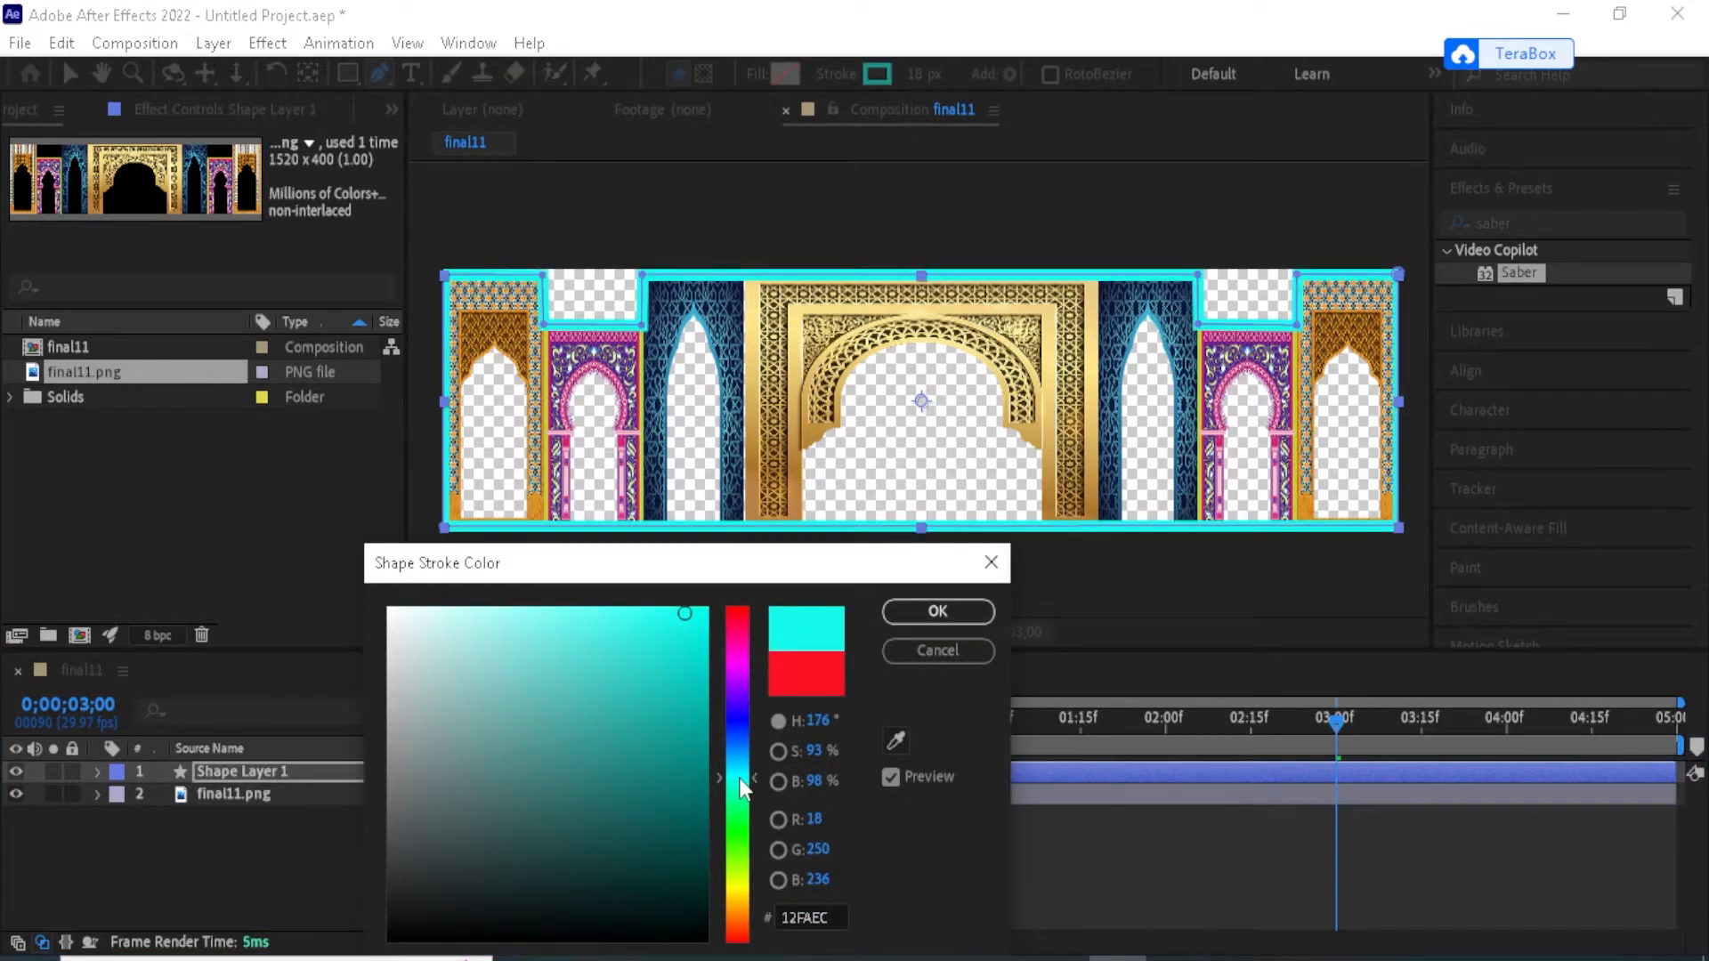
pyautogui.click(739, 837)
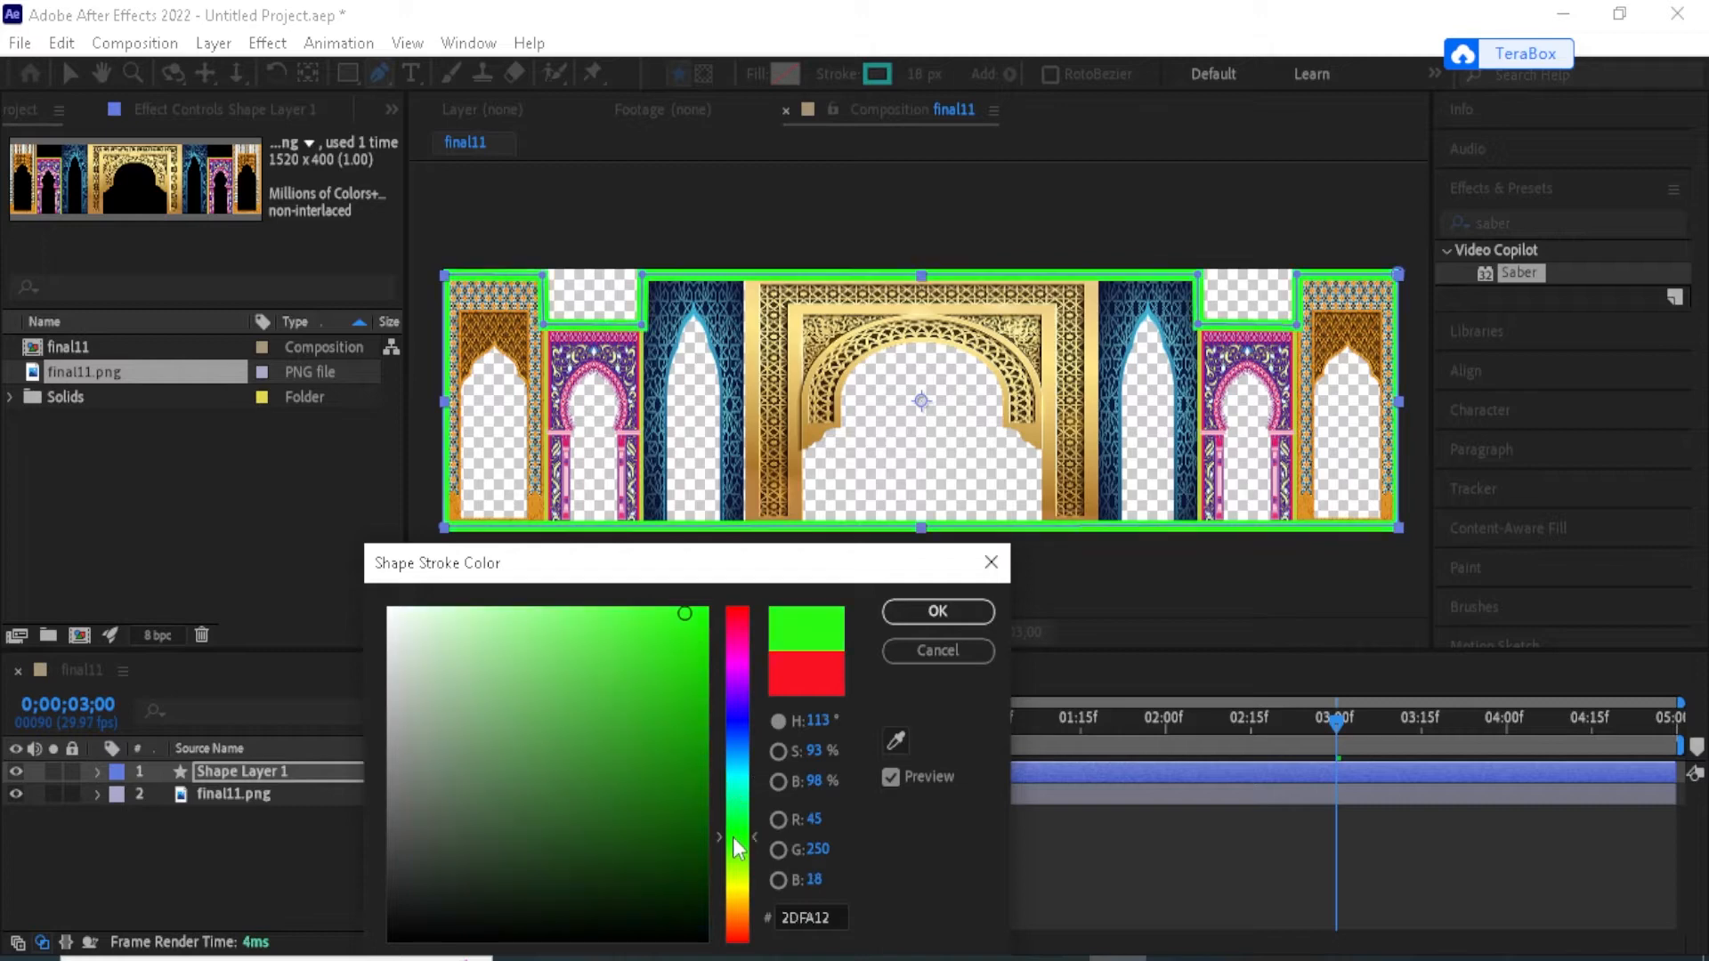
pyautogui.click(739, 890)
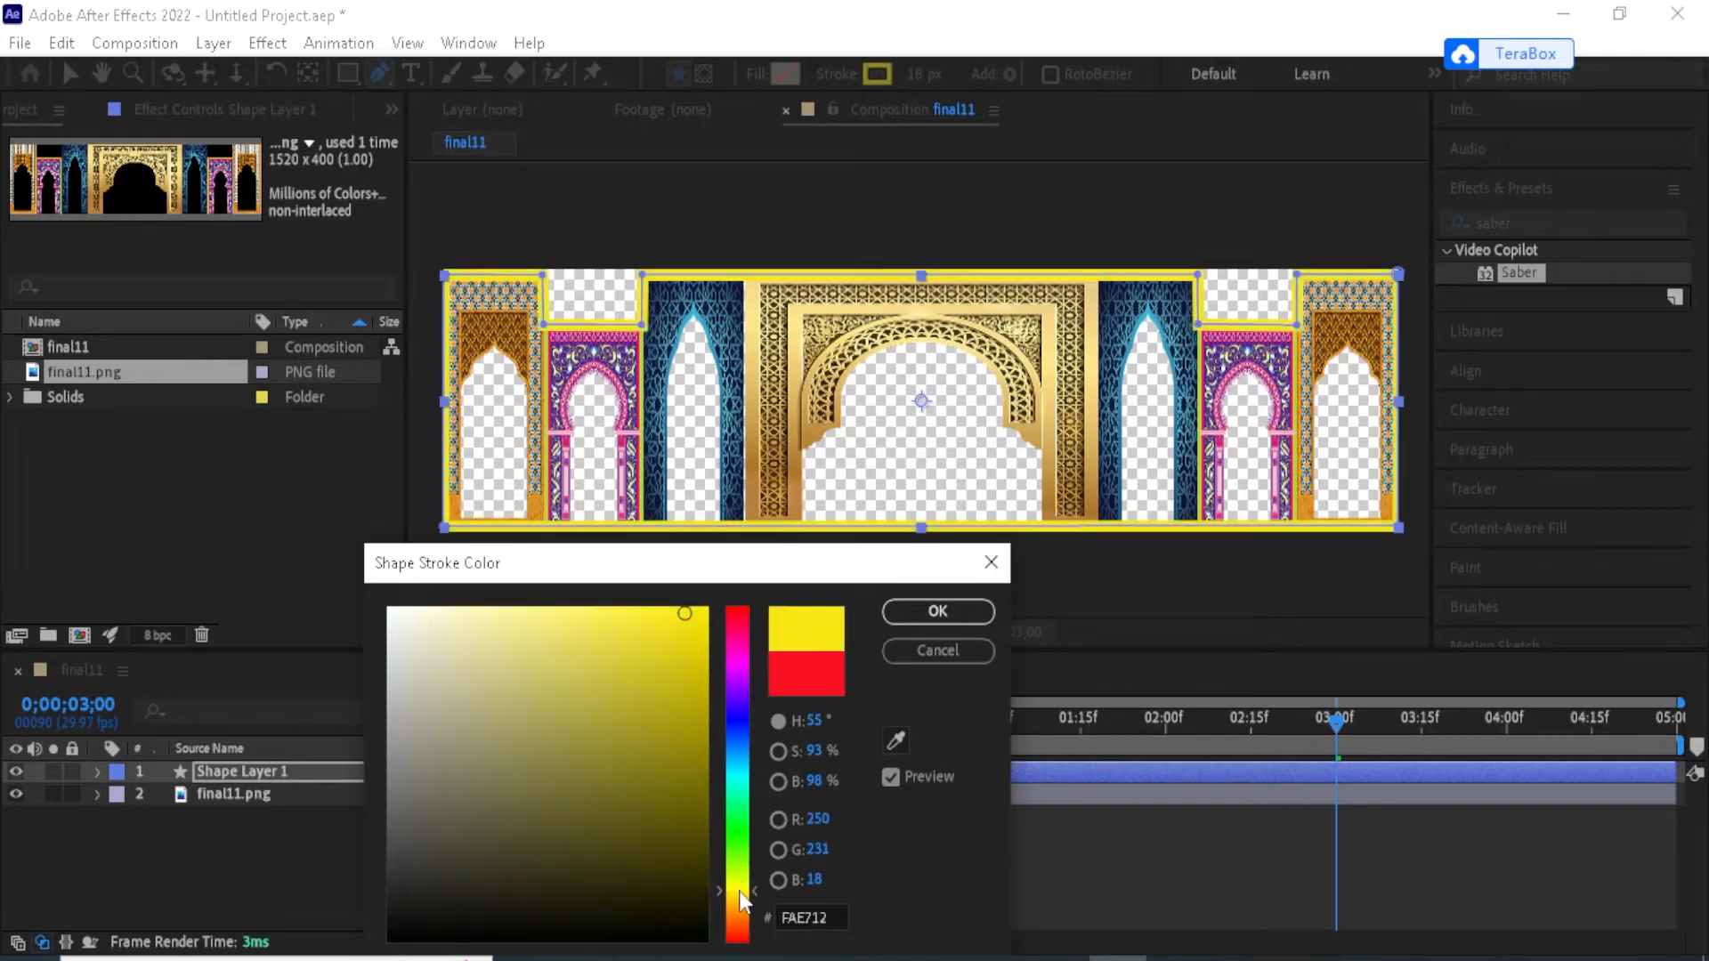
pyautogui.click(738, 771)
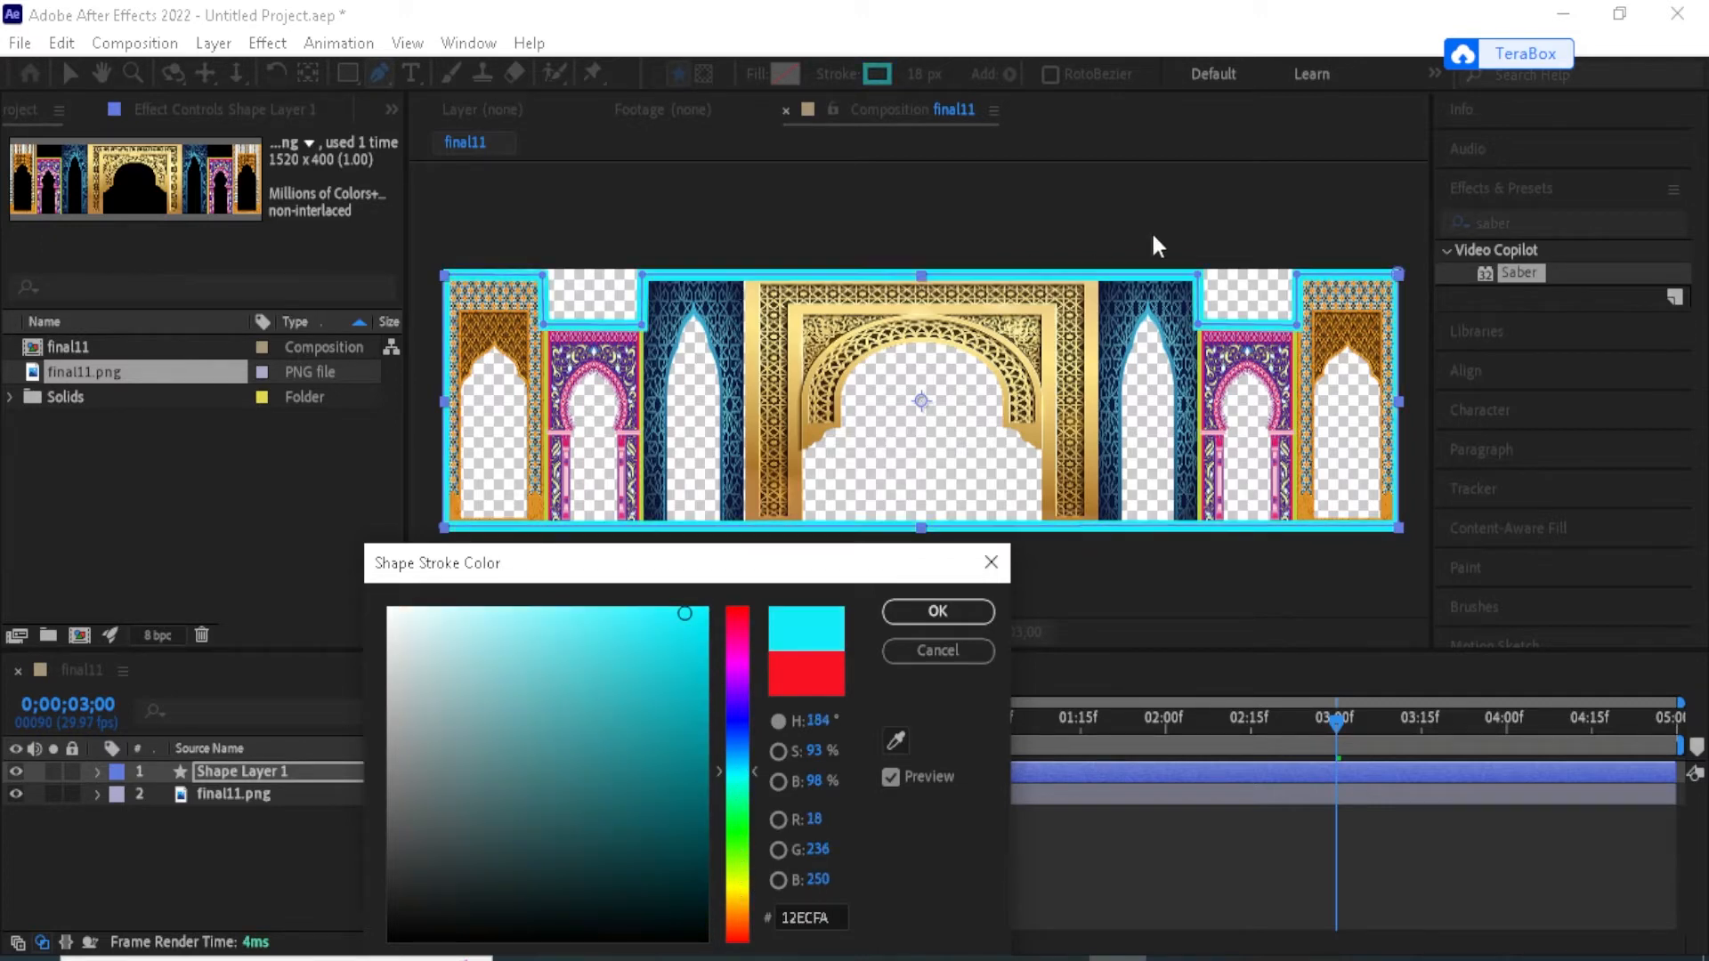
pyautogui.click(933, 613)
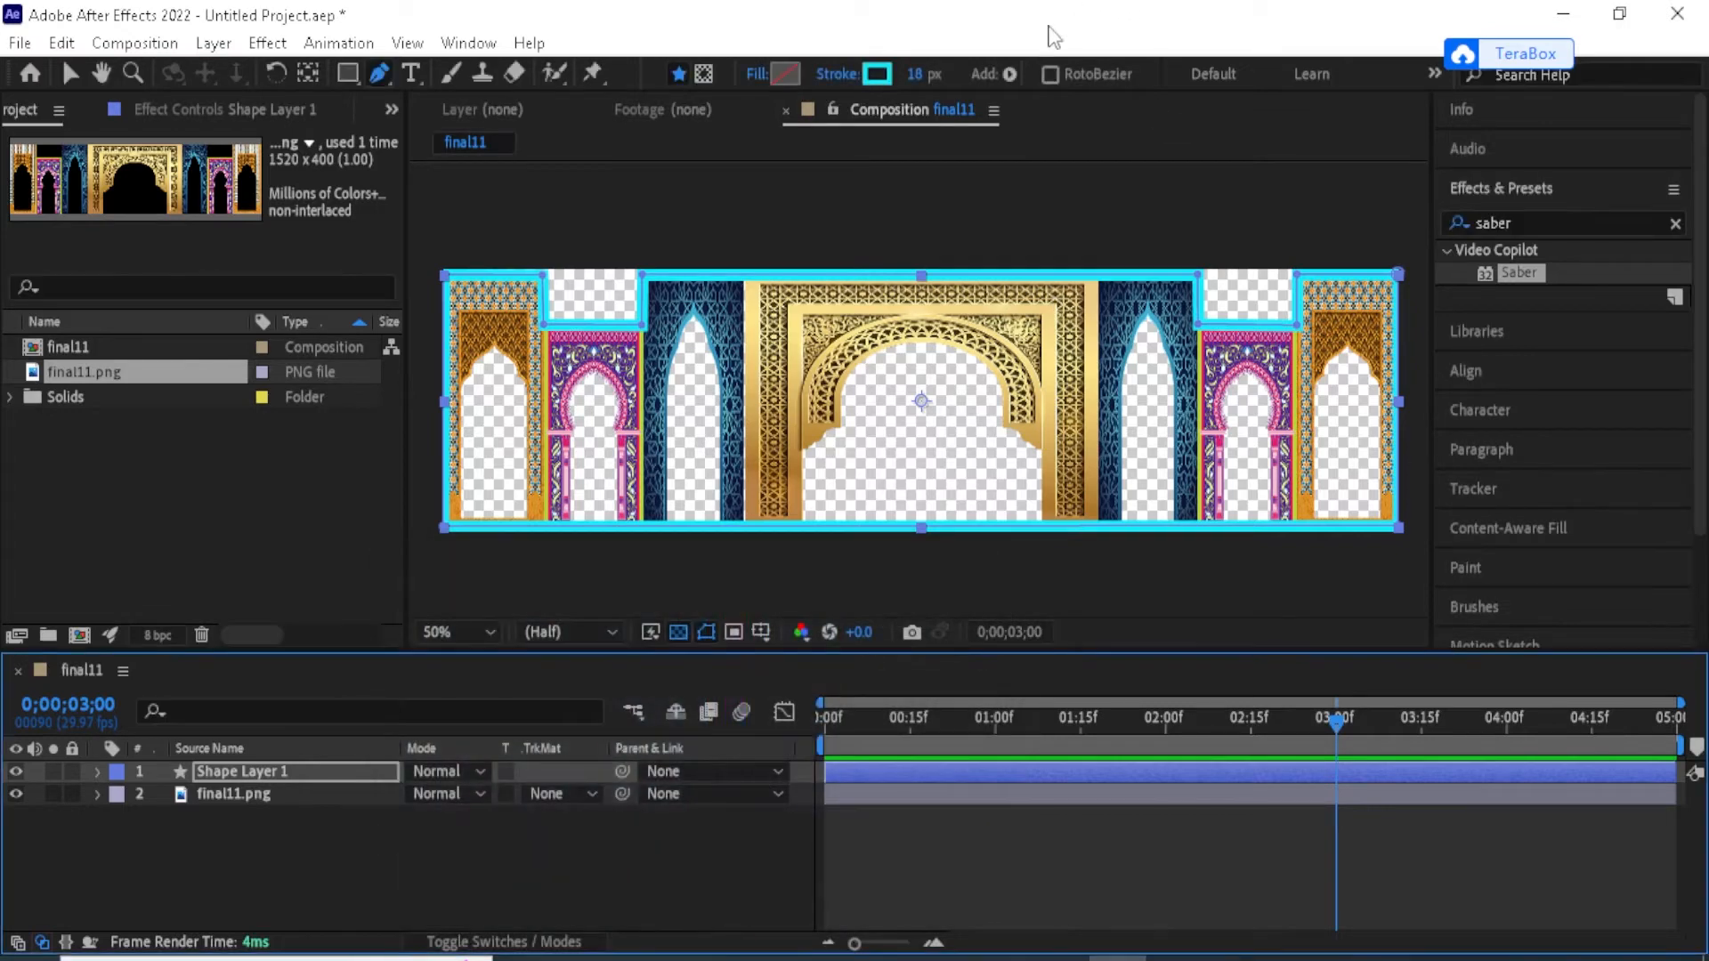
pyautogui.moveTo(921, 85)
pyautogui.mouseDown()
pyautogui.moveTo(1010, 84)
pyautogui.moveTo(952, 111)
pyautogui.mouseUp()
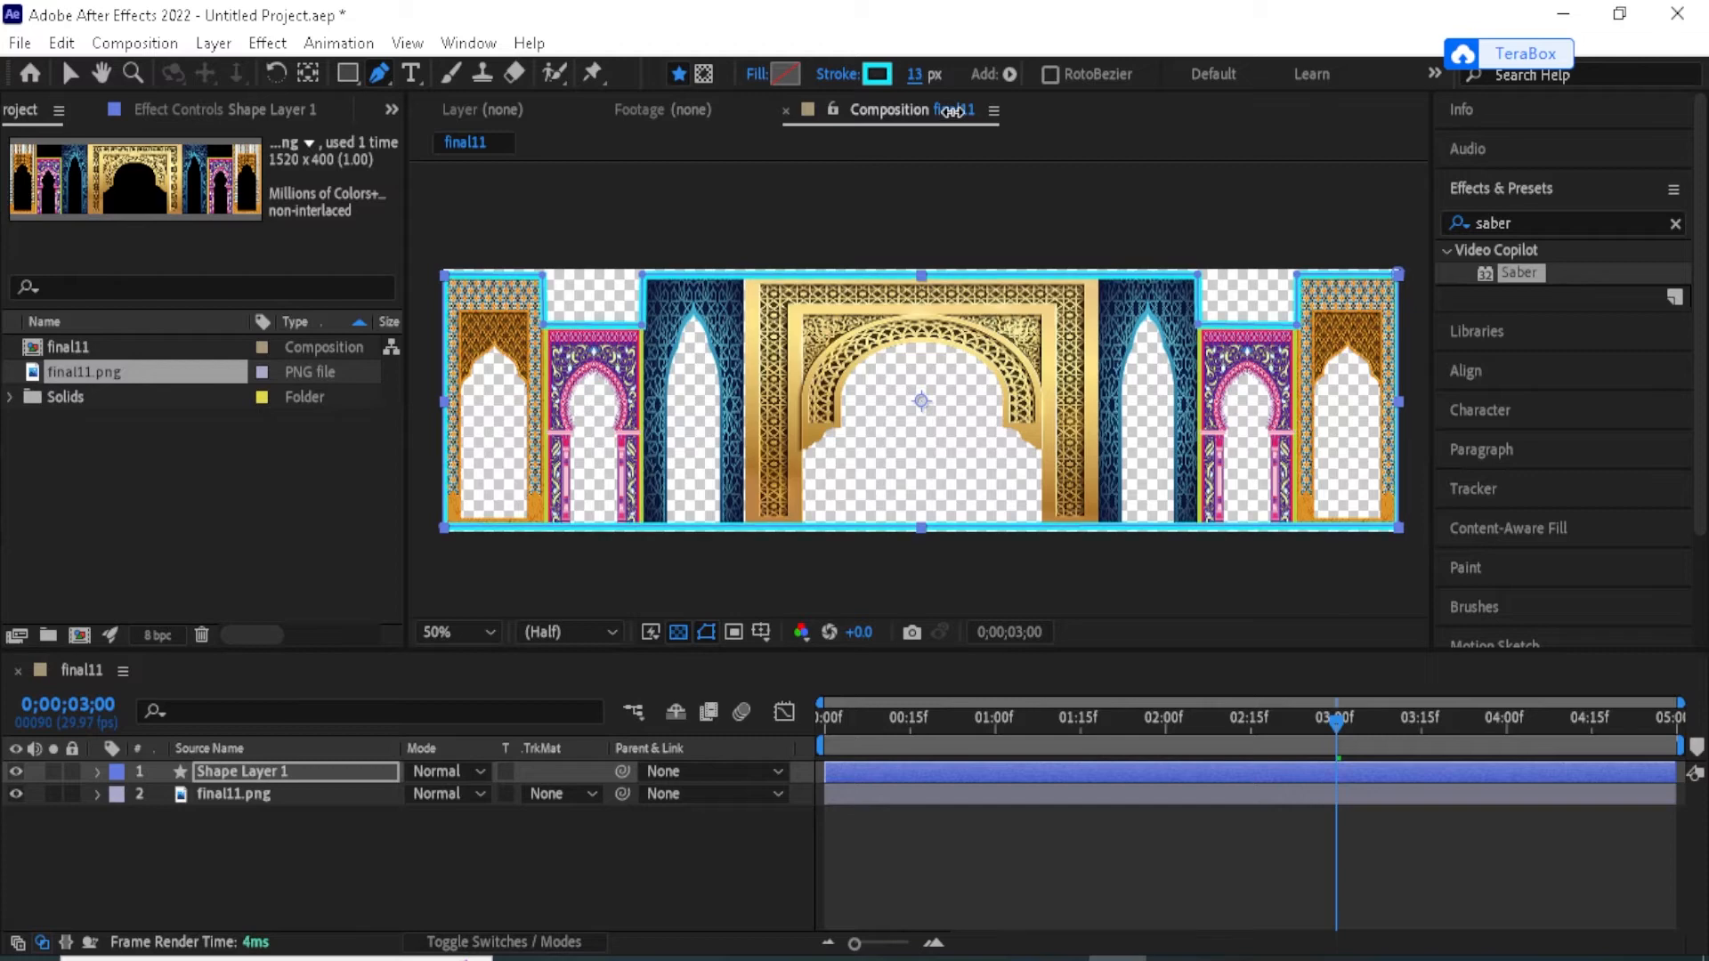
pyautogui.click(466, 821)
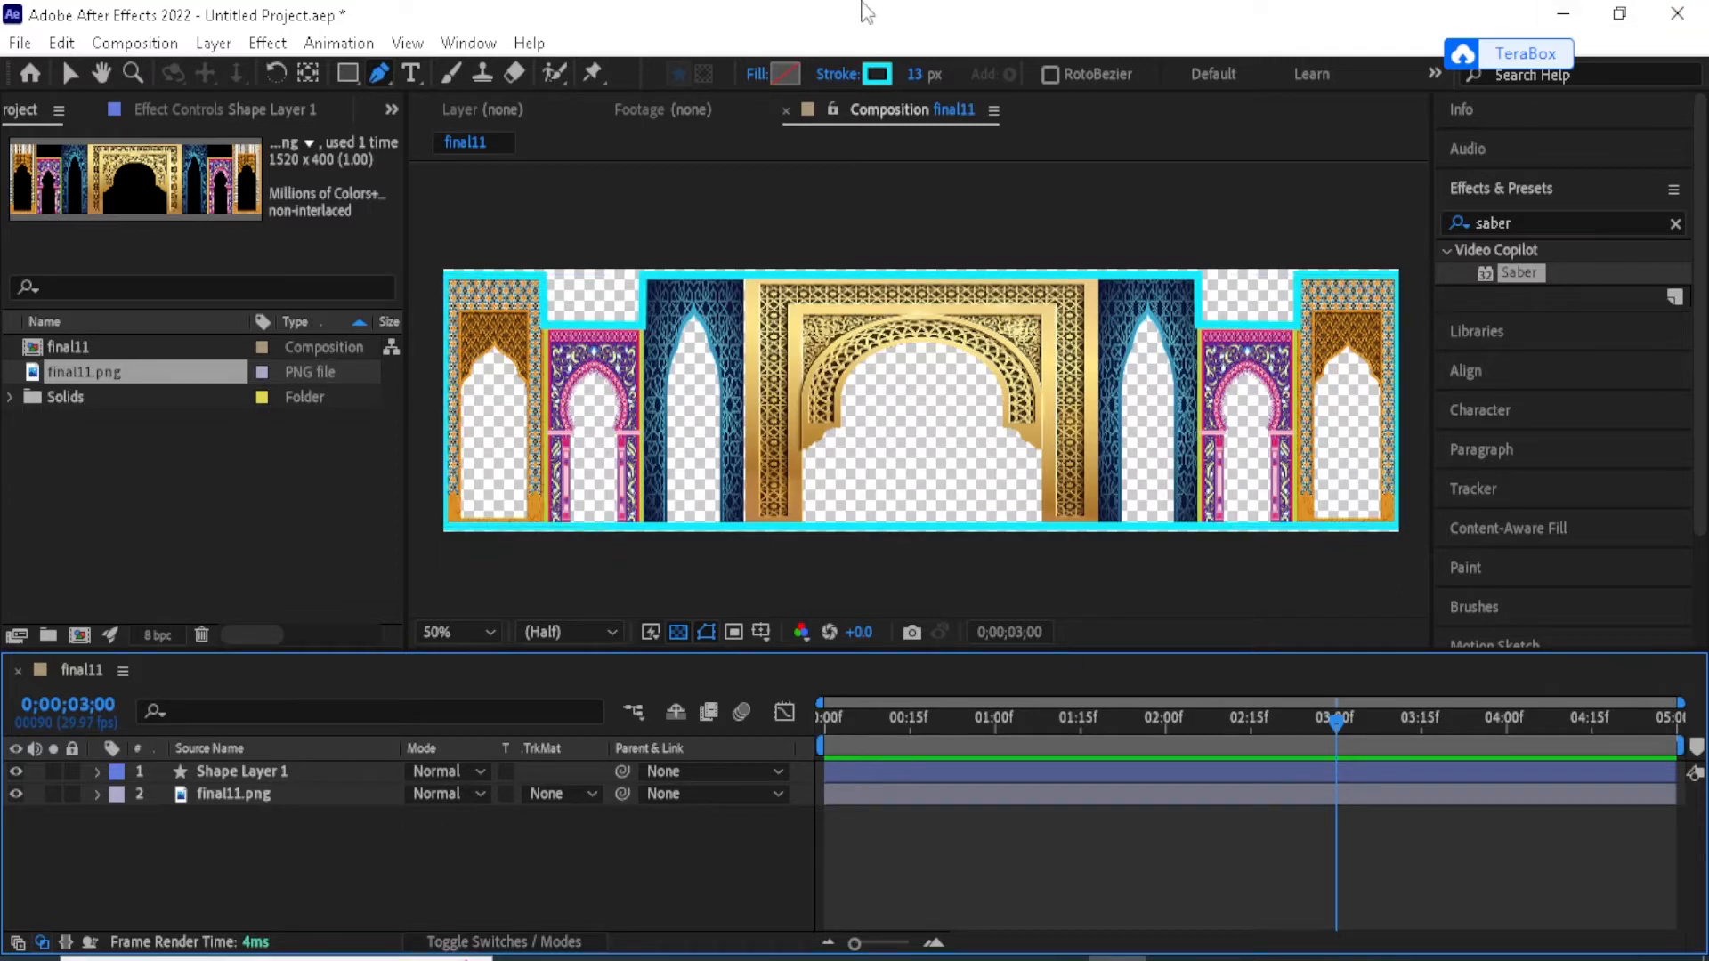
# Add a Stroke to Shape Layer 1's contents and move the current time to 0;00;00;00.
pyautogui.click(97, 772)
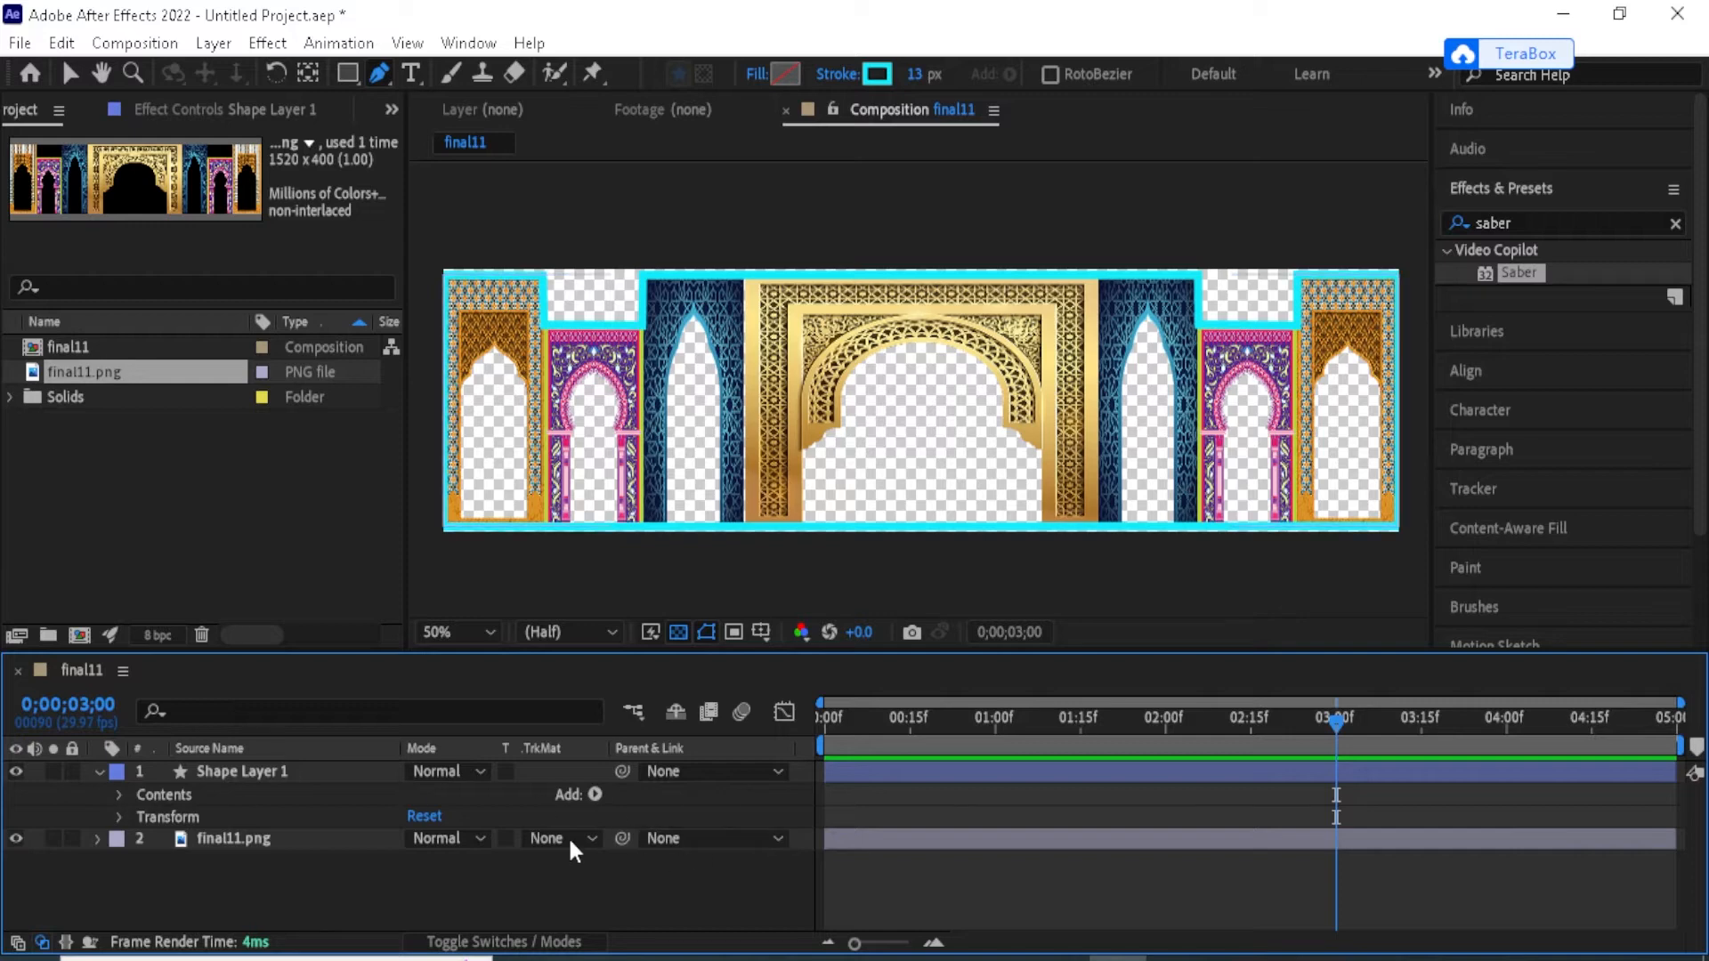
pyautogui.click(595, 794)
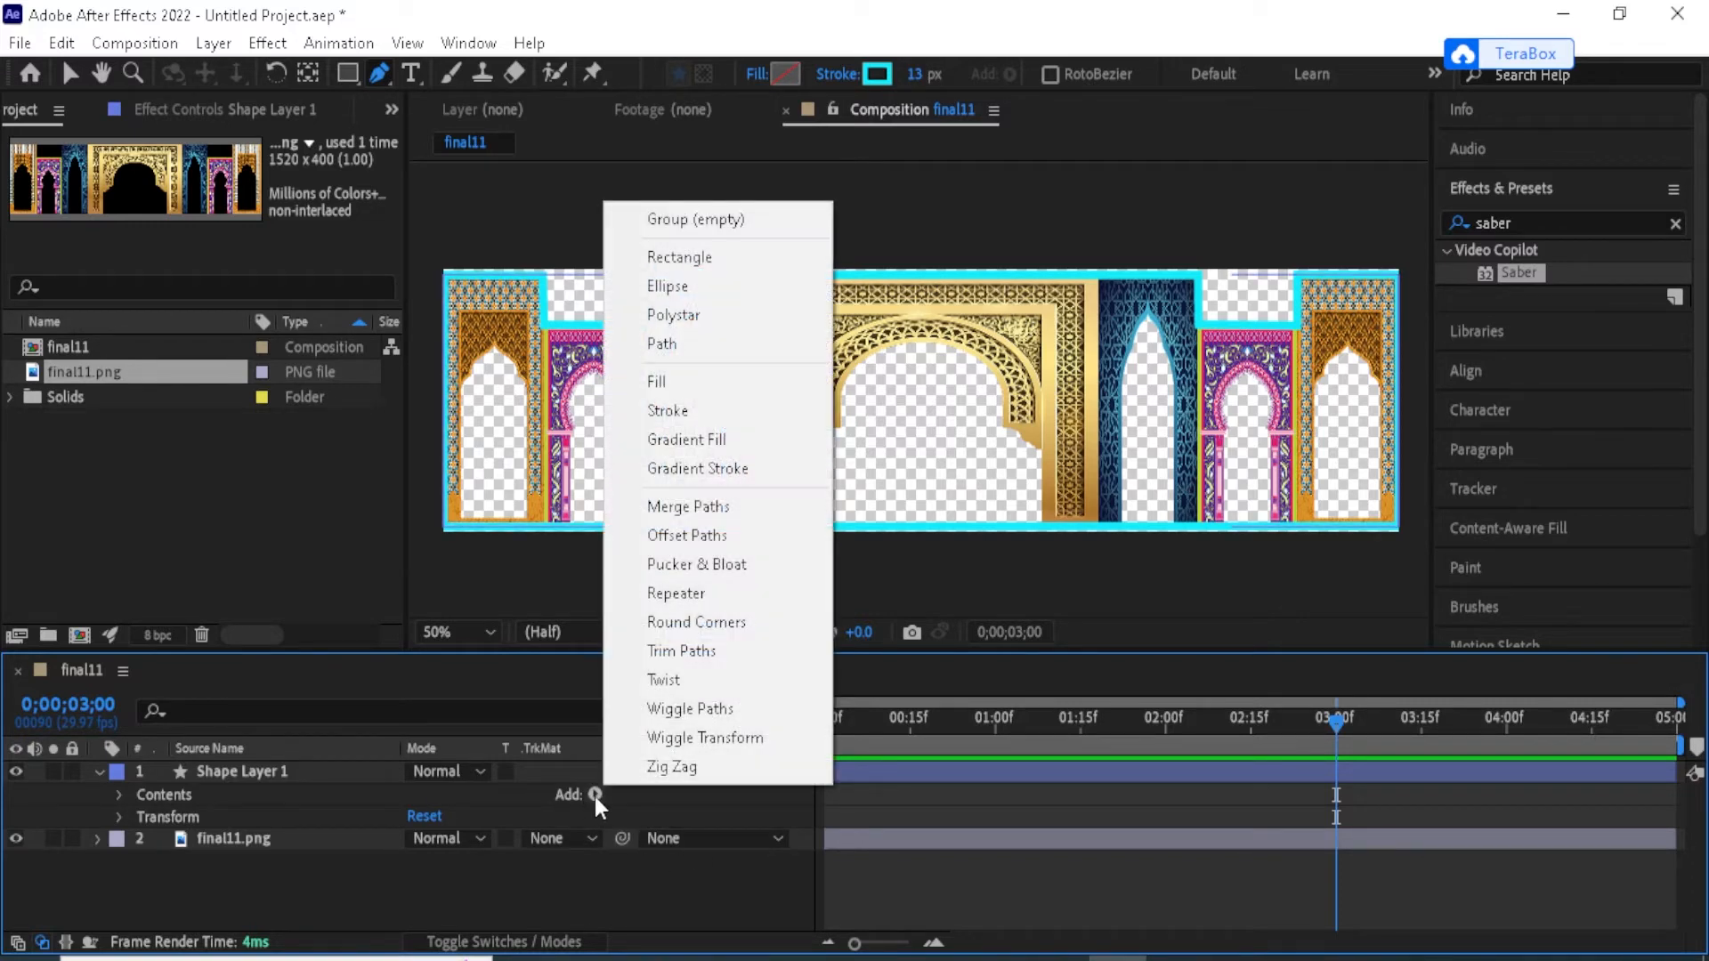
pyautogui.click(694, 412)
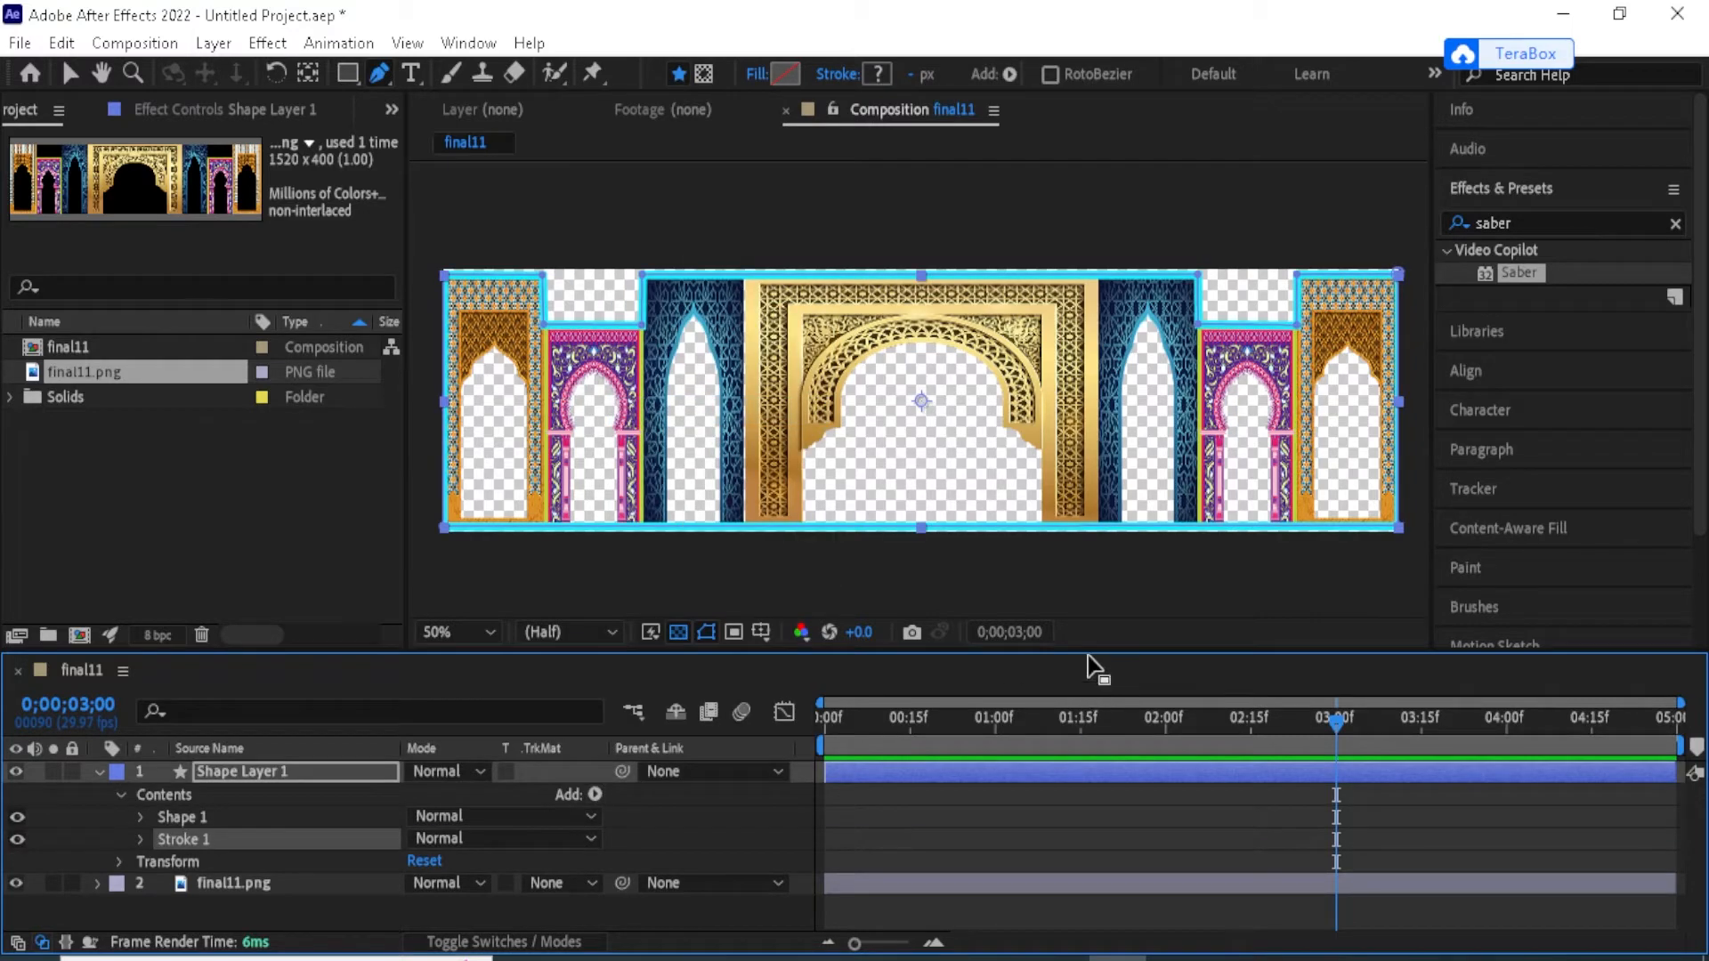
pyautogui.moveTo(1087, 652); pyautogui.dragTo(1088, 539)
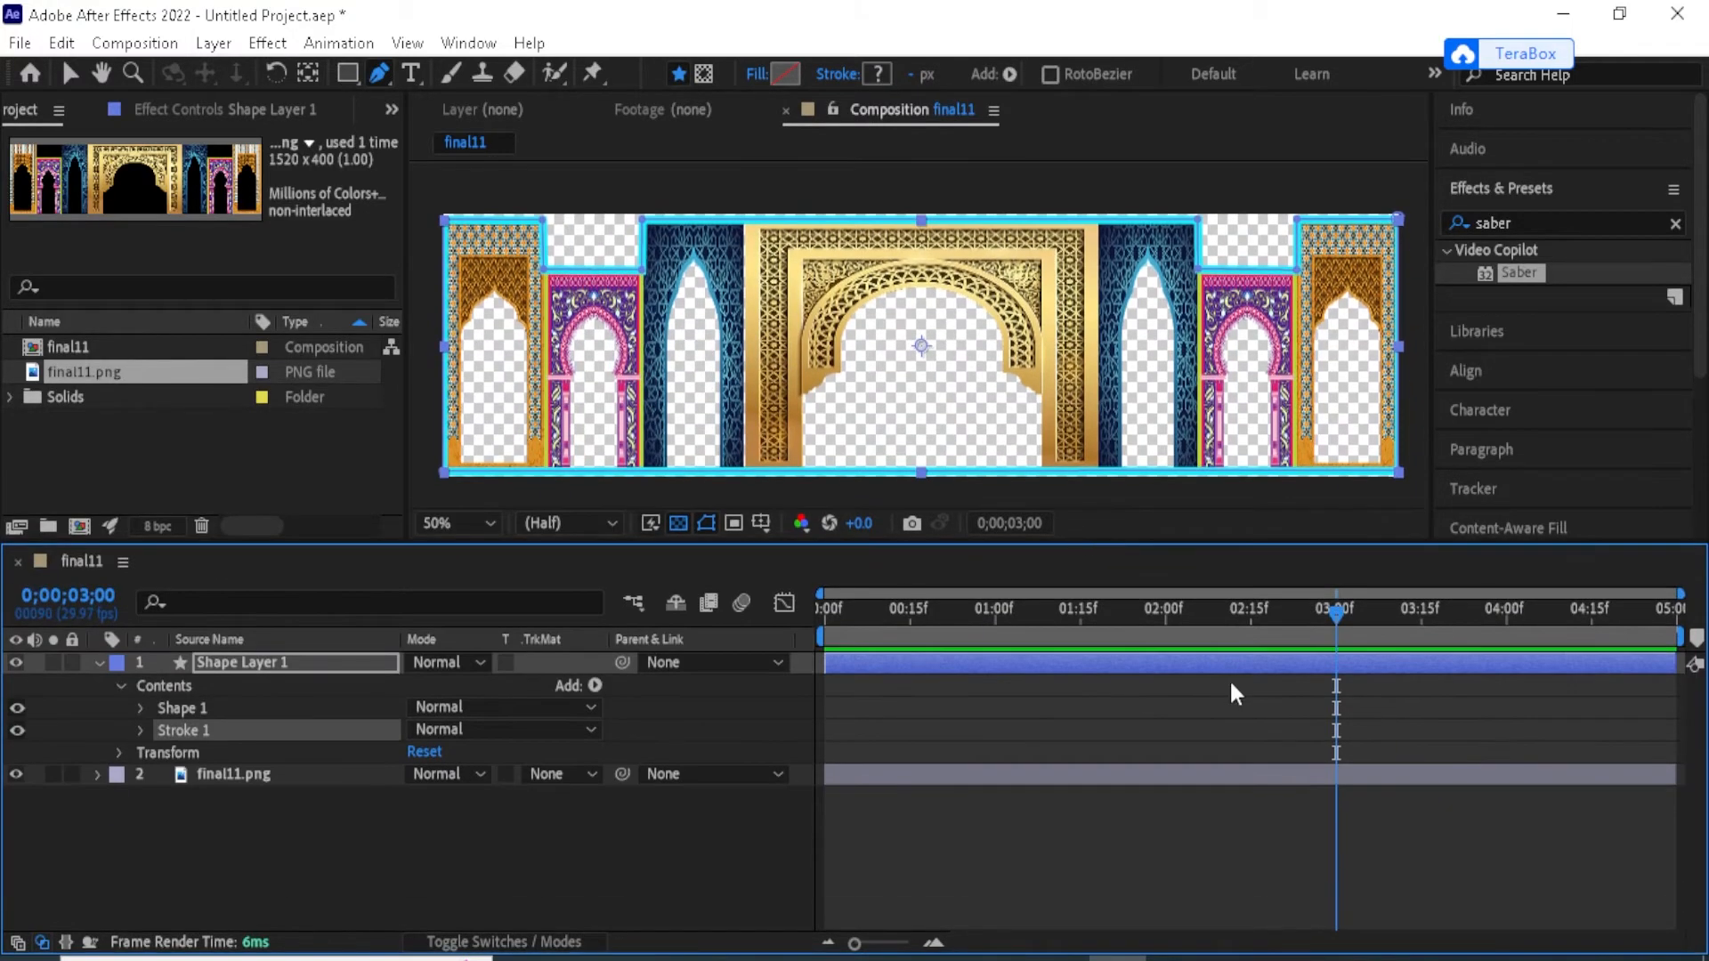
pyautogui.press('Home')
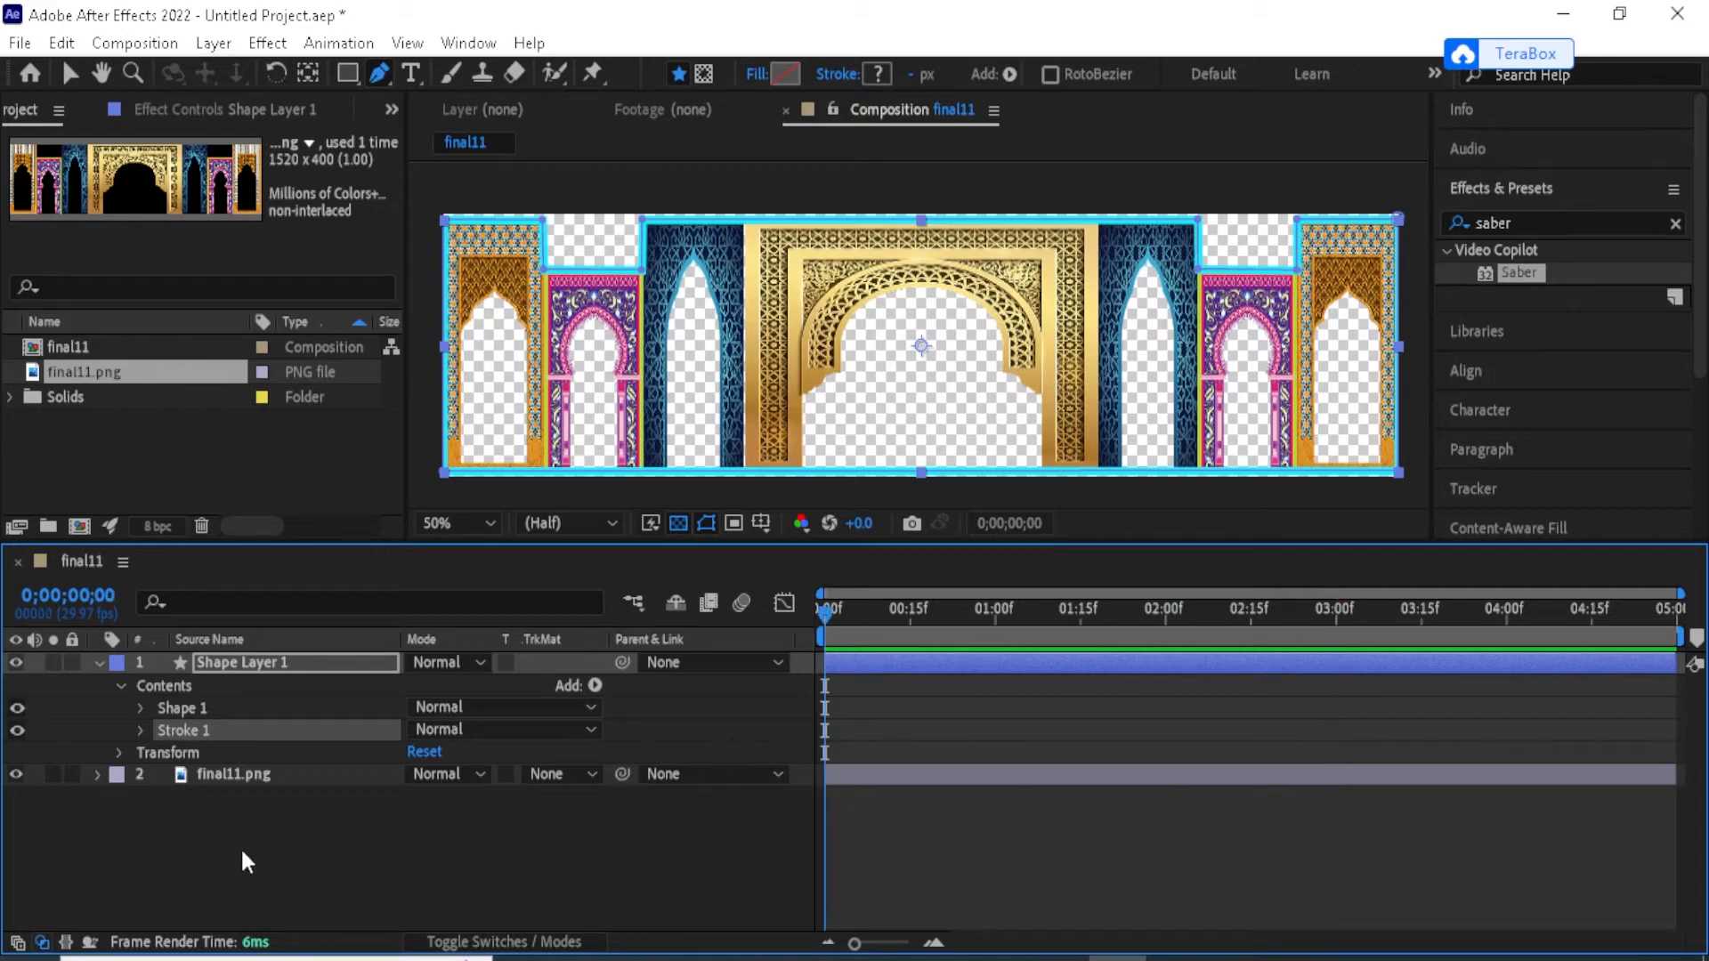
# Add a dash and a gap to the Dashes of Stroke 1 inside Shape 1.
pyautogui.click(140, 707)
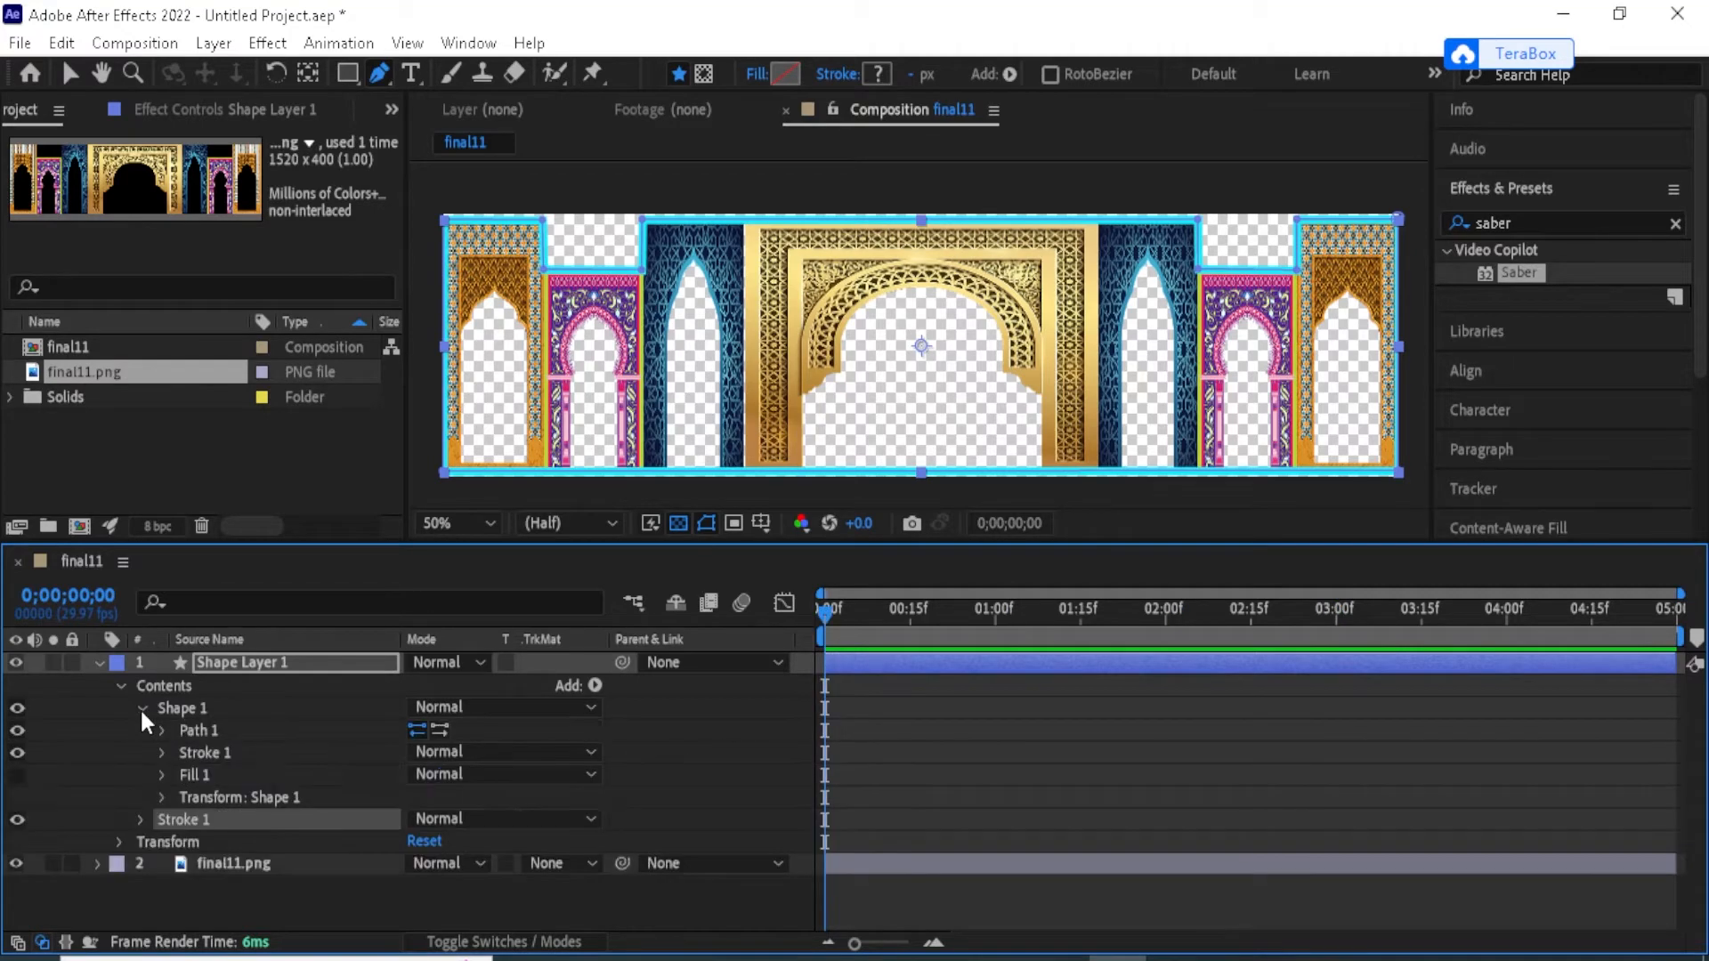
pyautogui.click(162, 752)
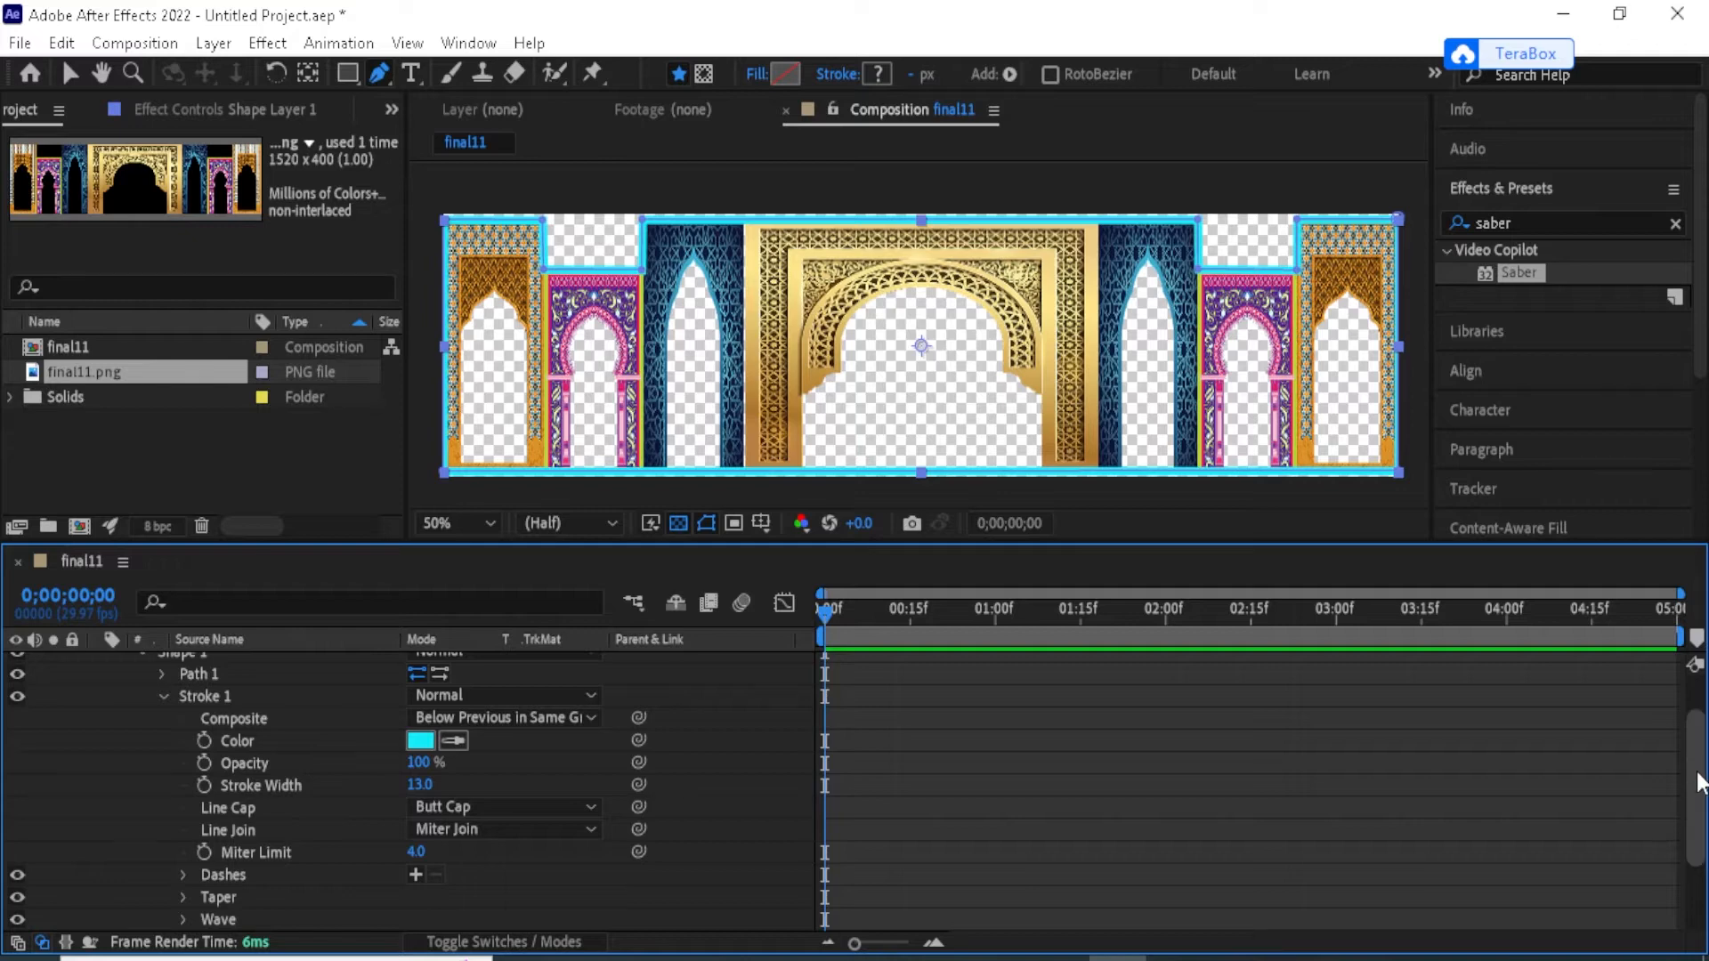
pyautogui.moveTo(1696, 771); pyautogui.dragTo(1696, 803)
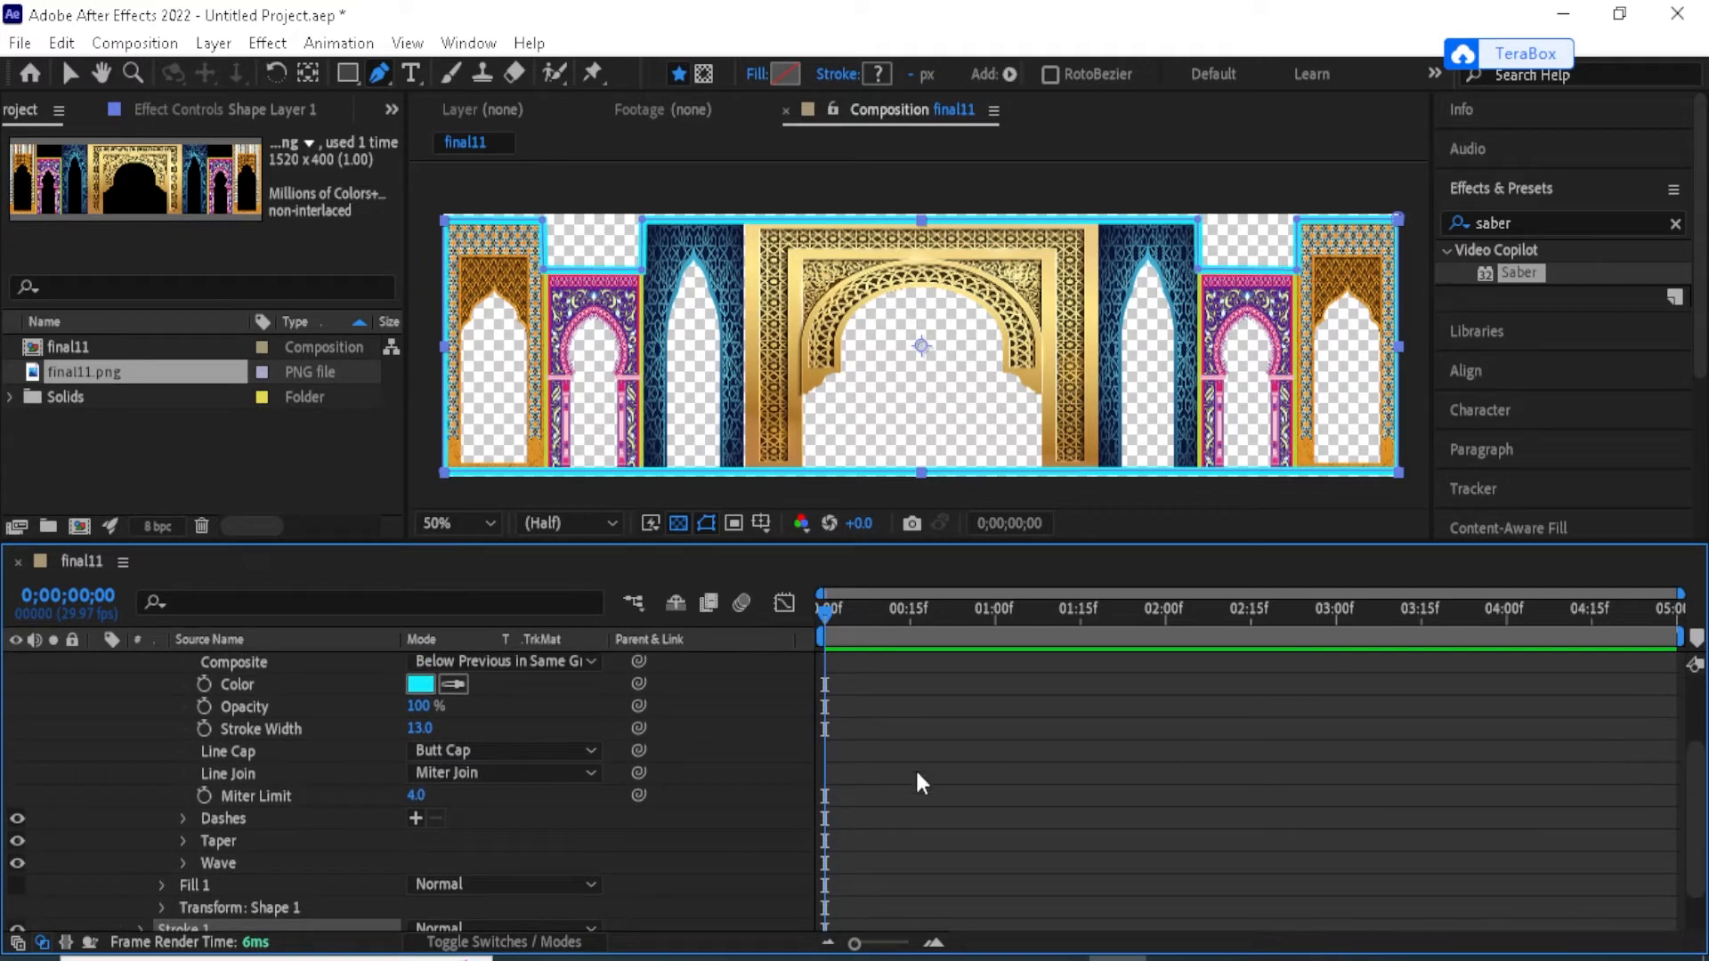
pyautogui.click(414, 819)
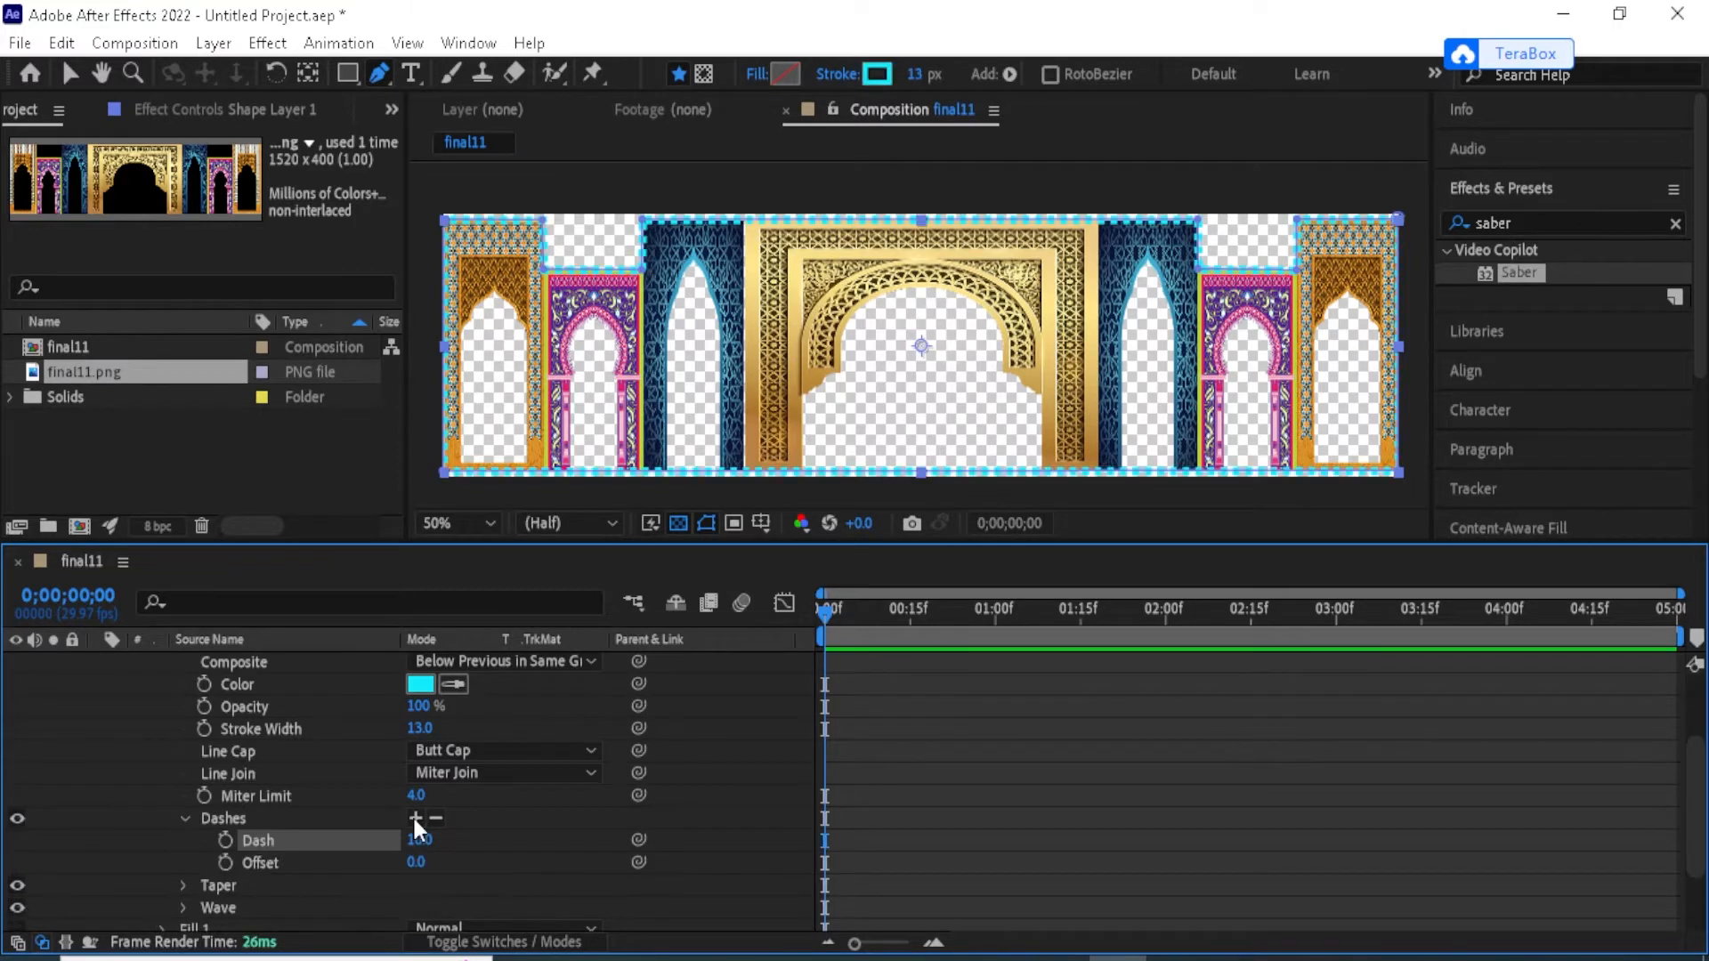
pyautogui.click(415, 818)
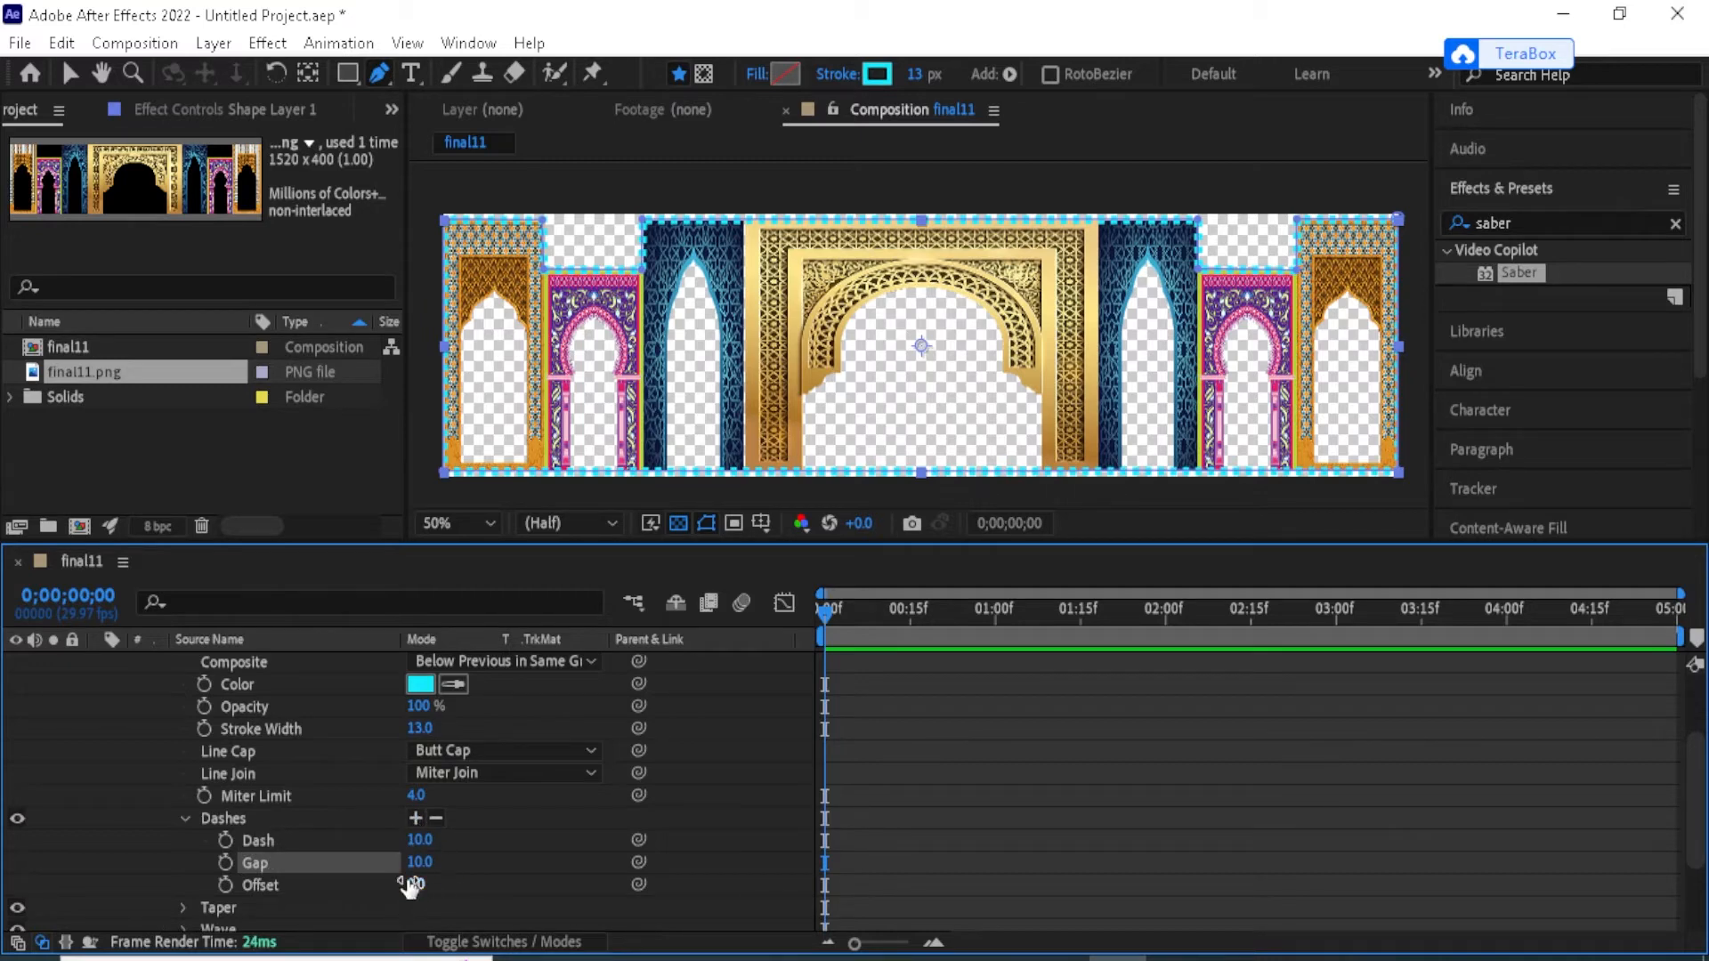
# Set the stroke's line cap to Round Cap, its Dash to 0 and its Gap to 17.
pyautogui.click(474, 754)
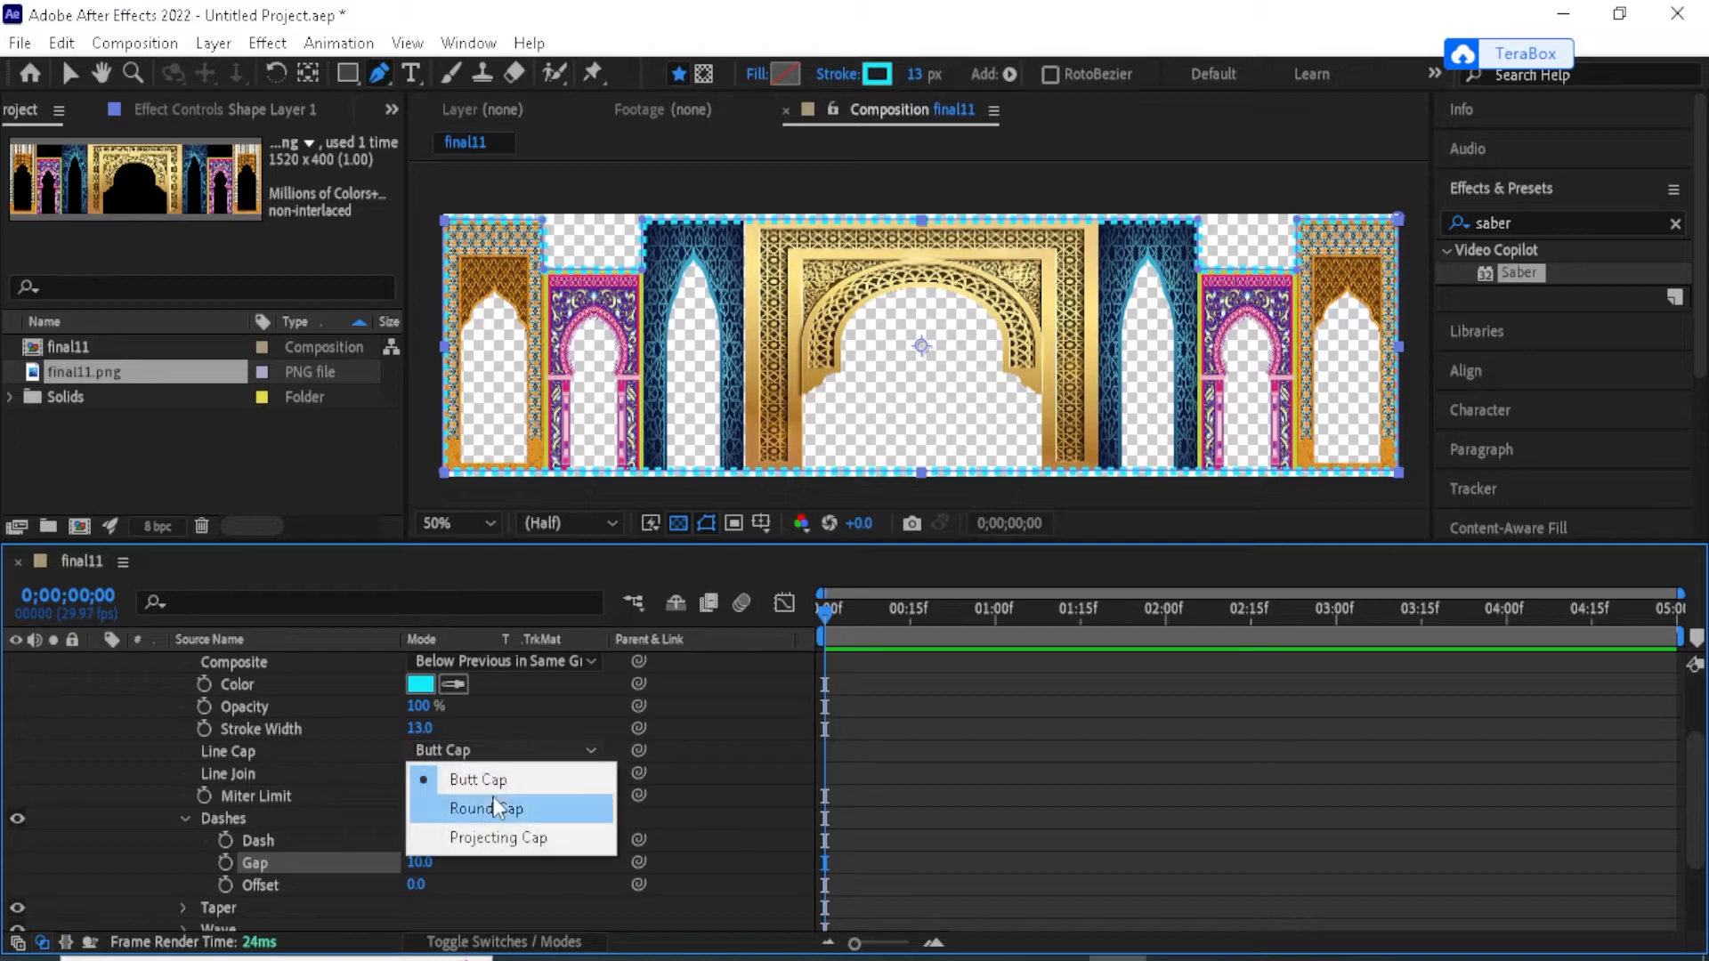
pyautogui.click(497, 810)
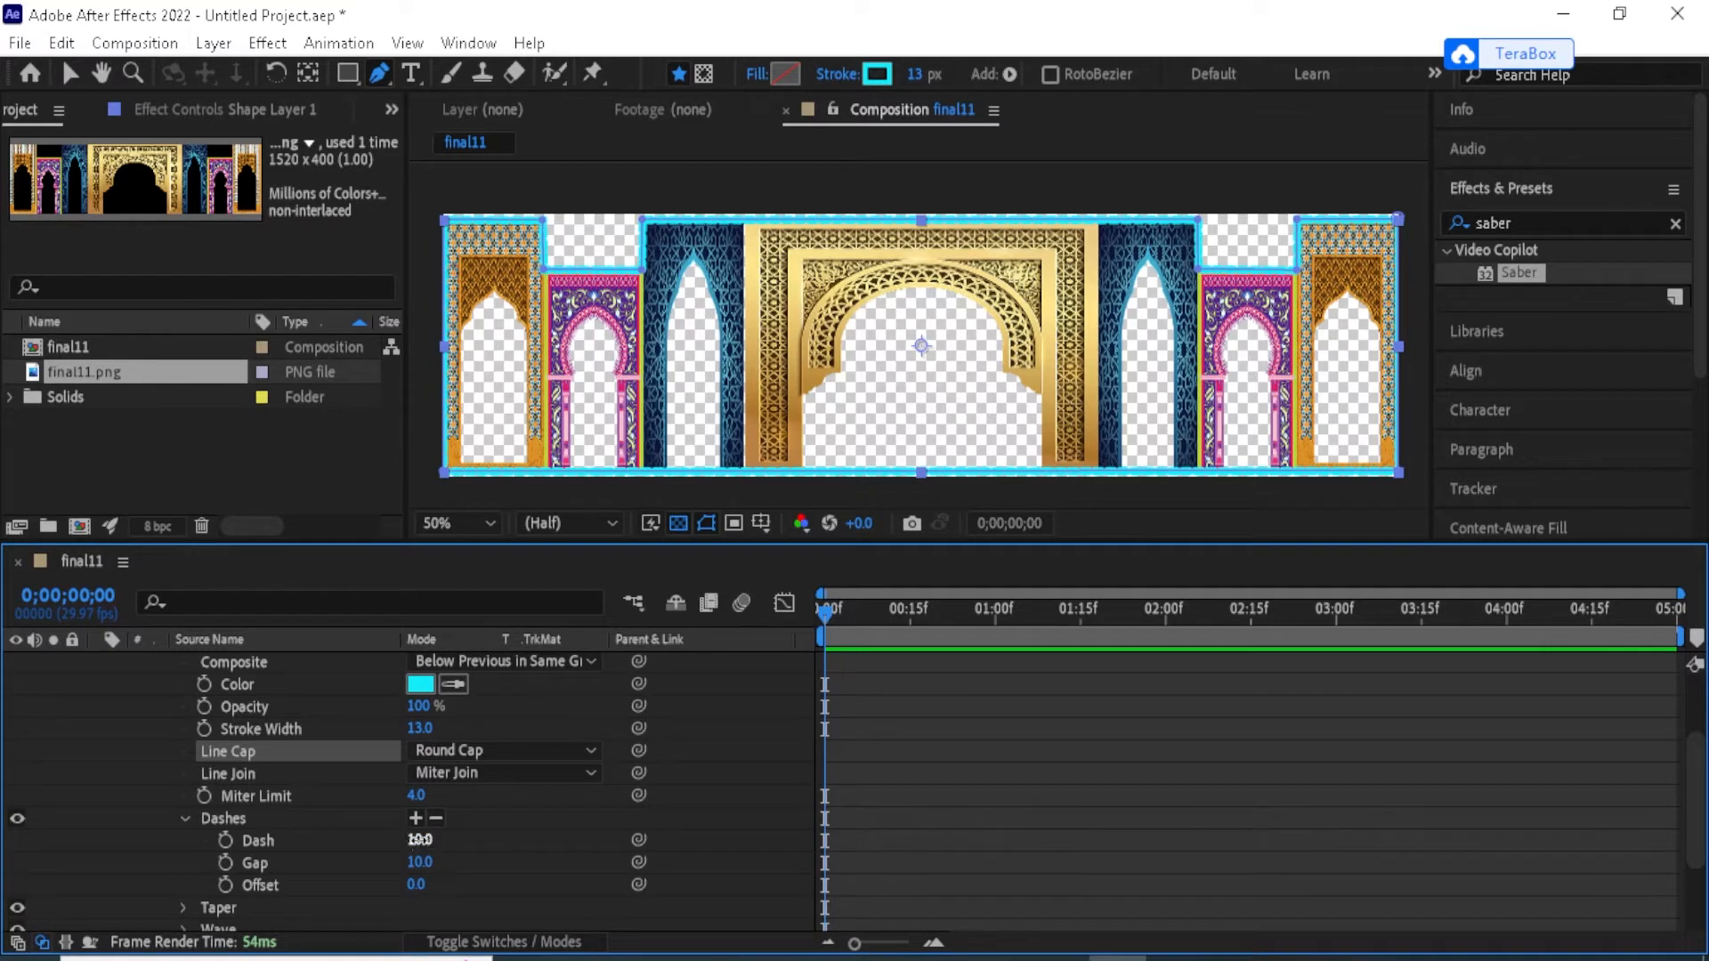
pyautogui.moveTo(419, 841)
pyautogui.mouseDown()
pyautogui.moveTo(392, 840)
pyautogui.moveTo(427, 866)
pyautogui.mouseUp()
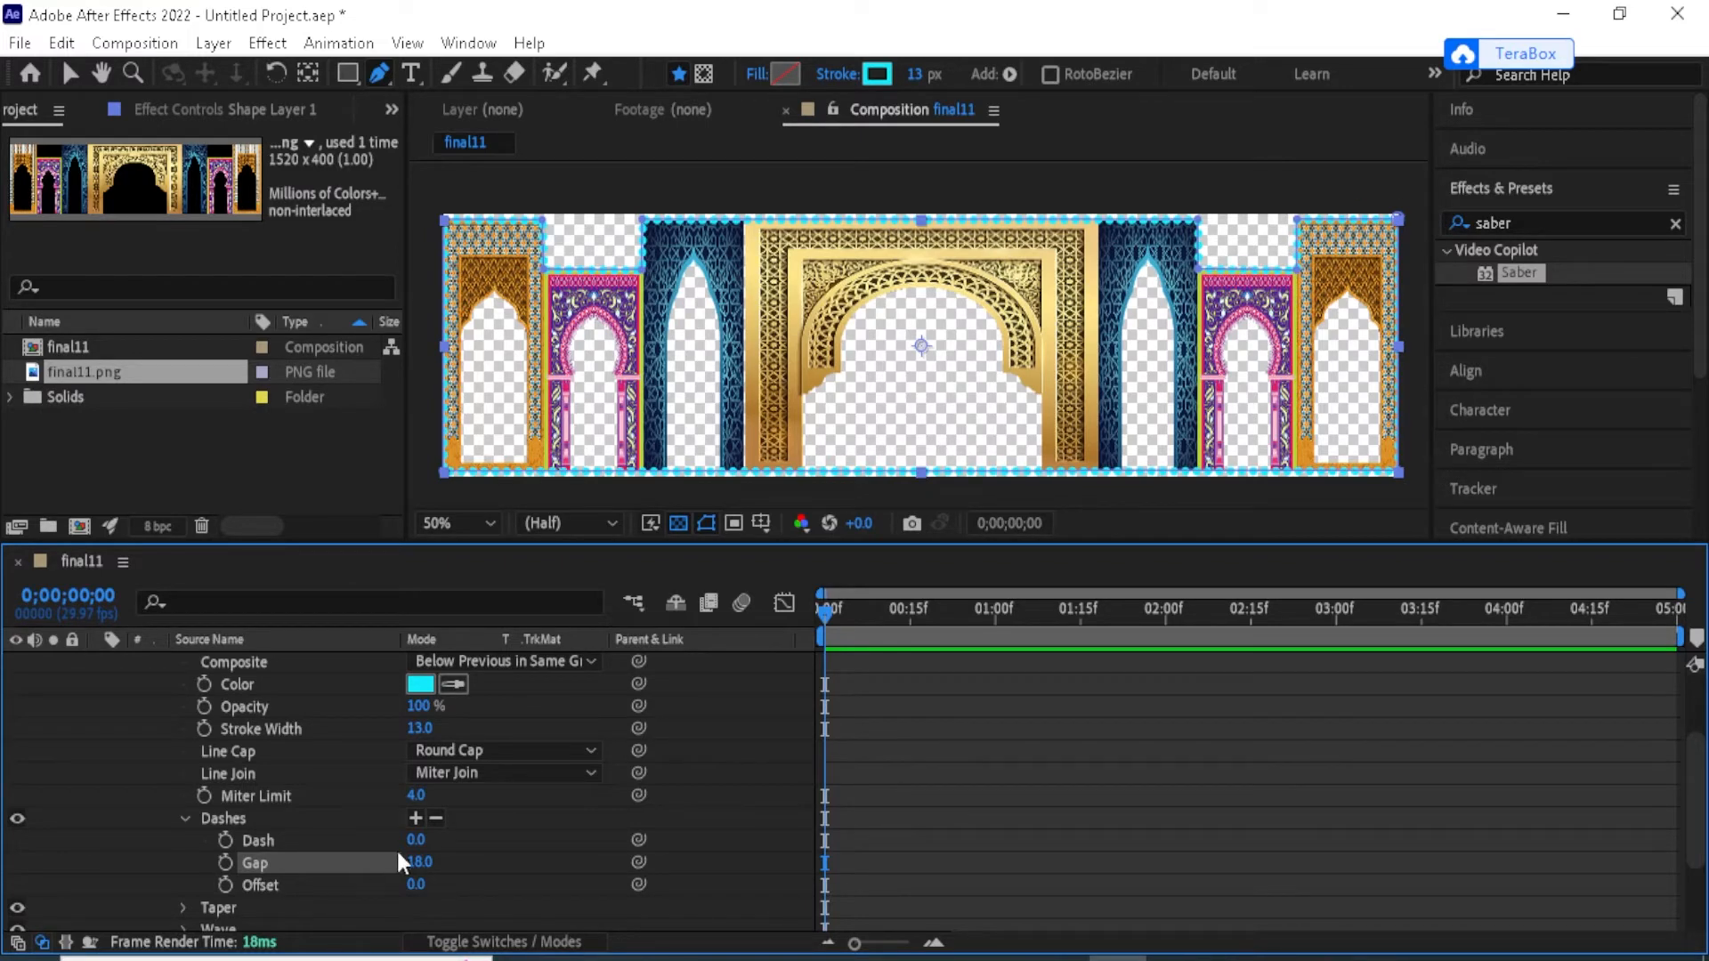
pyautogui.moveTo(419, 862)
pyautogui.mouseDown()
pyautogui.moveTo(515, 869)
pyautogui.moveTo(411, 879)
pyautogui.mouseUp()
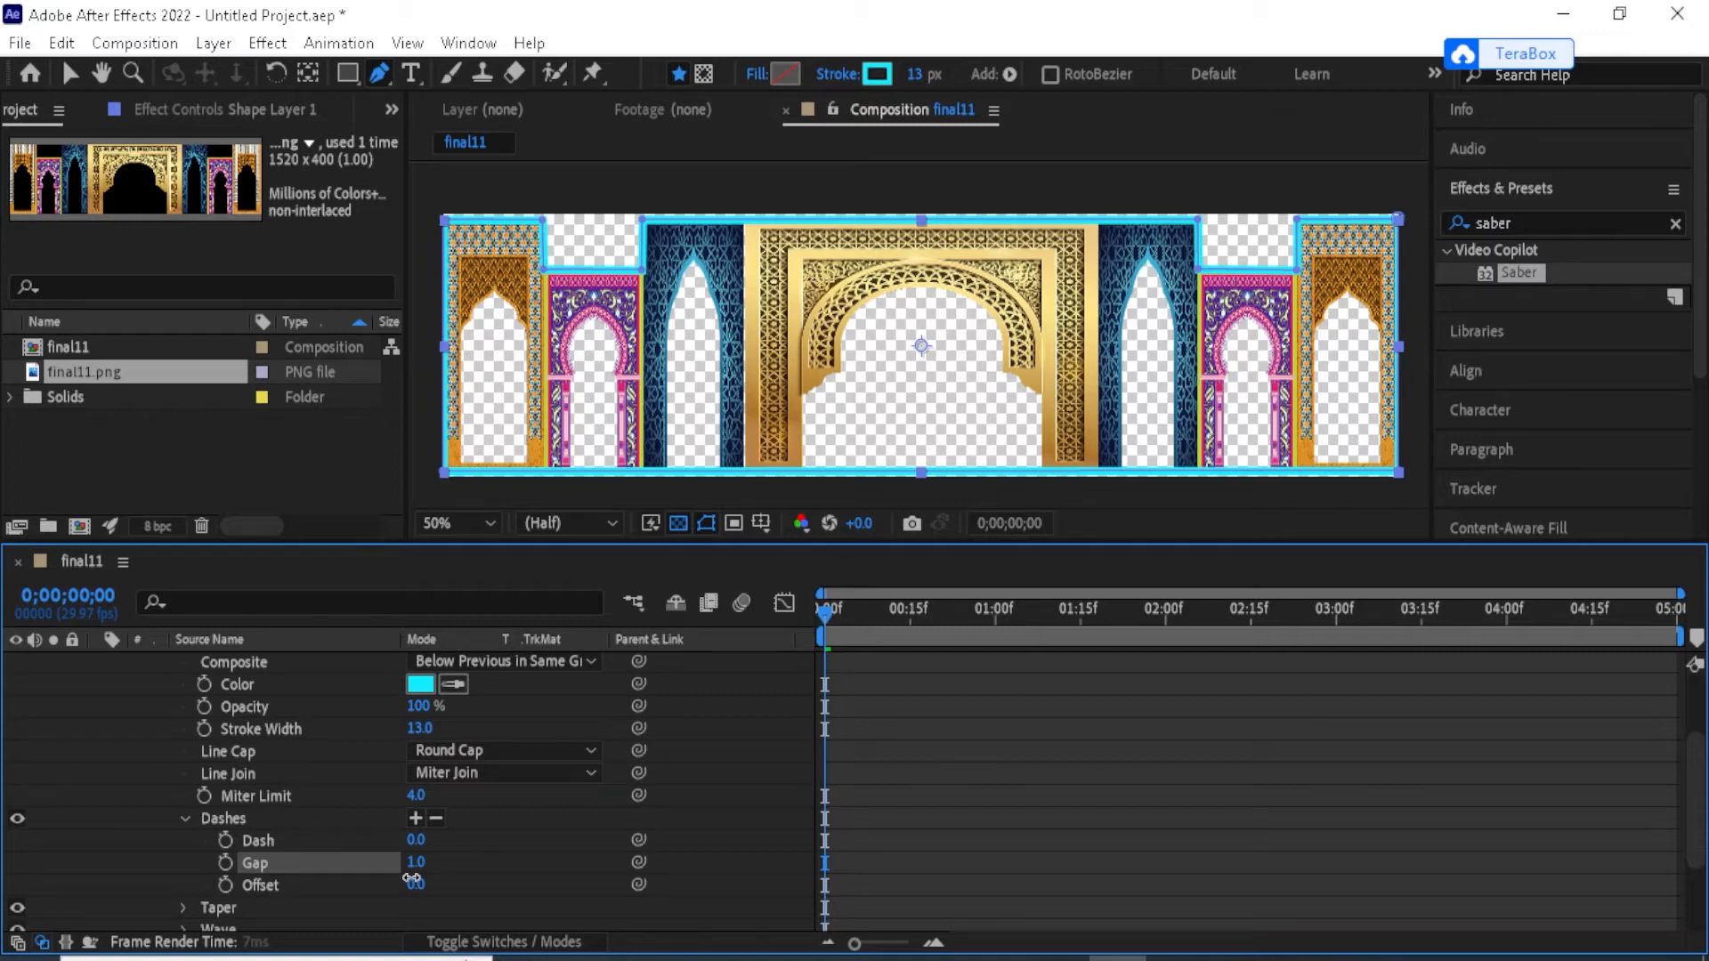
pyautogui.moveTo(411, 879)
pyautogui.mouseDown()
pyautogui.moveTo(465, 873)
pyautogui.moveTo(424, 876)
pyautogui.mouseUp()
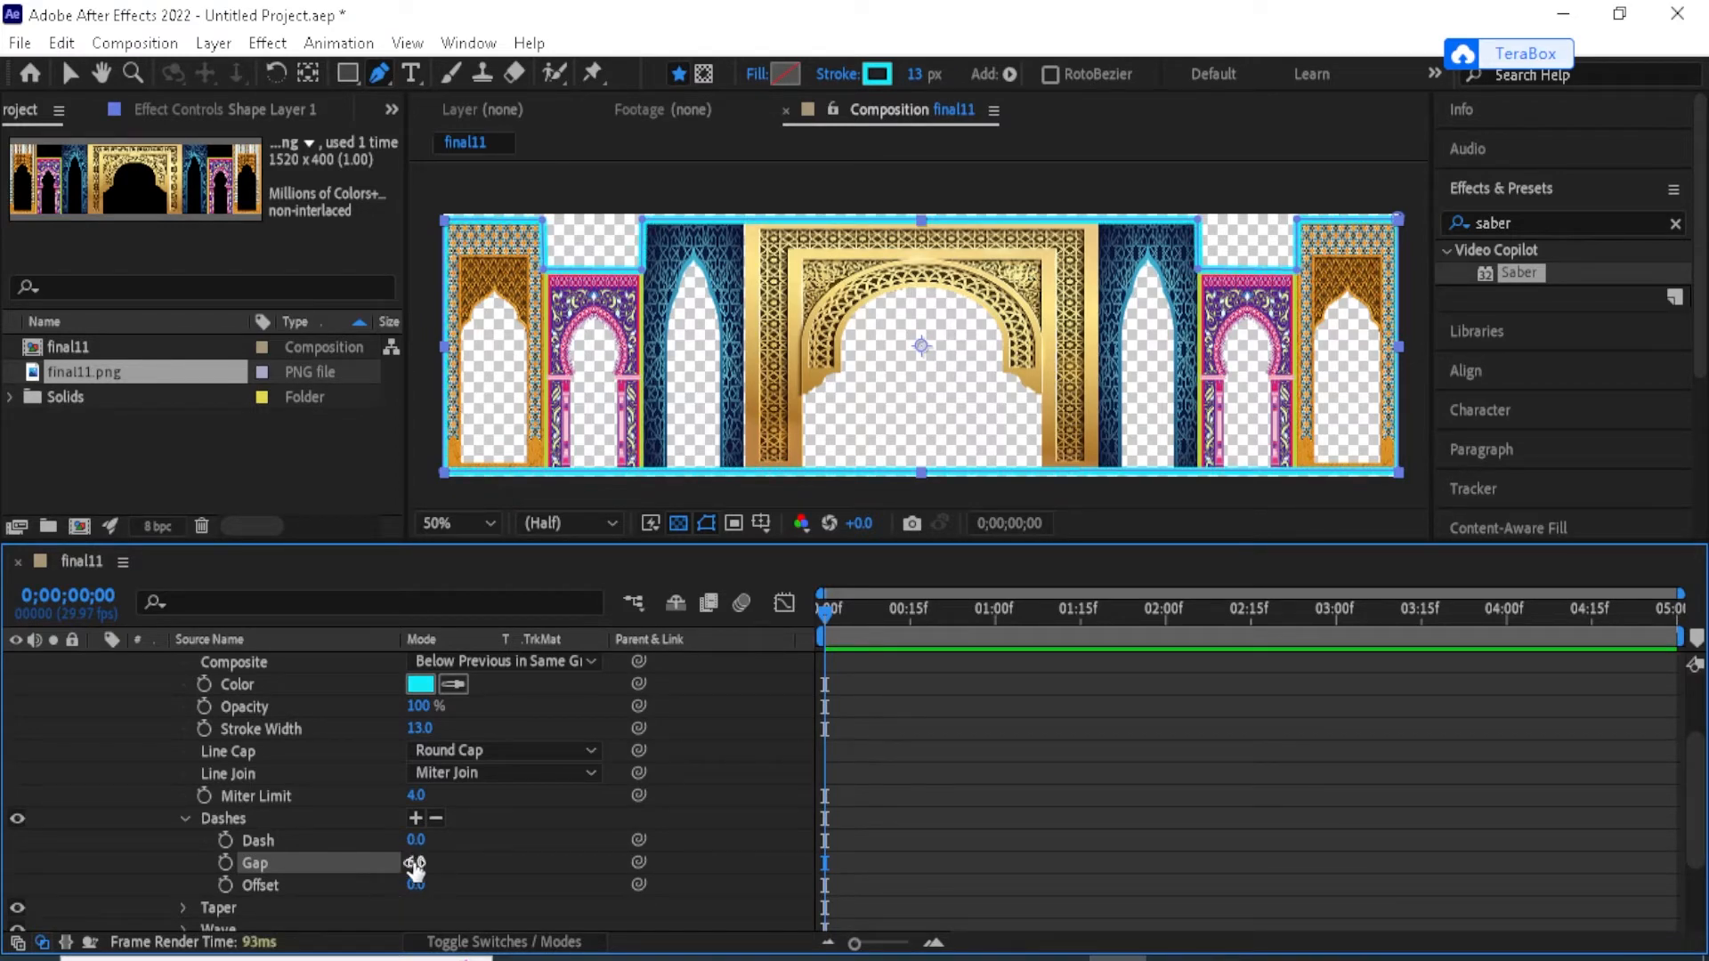
pyautogui.moveTo(412, 862)
pyautogui.mouseDown()
pyautogui.moveTo(487, 869)
pyautogui.moveTo(434, 872)
pyautogui.mouseUp()
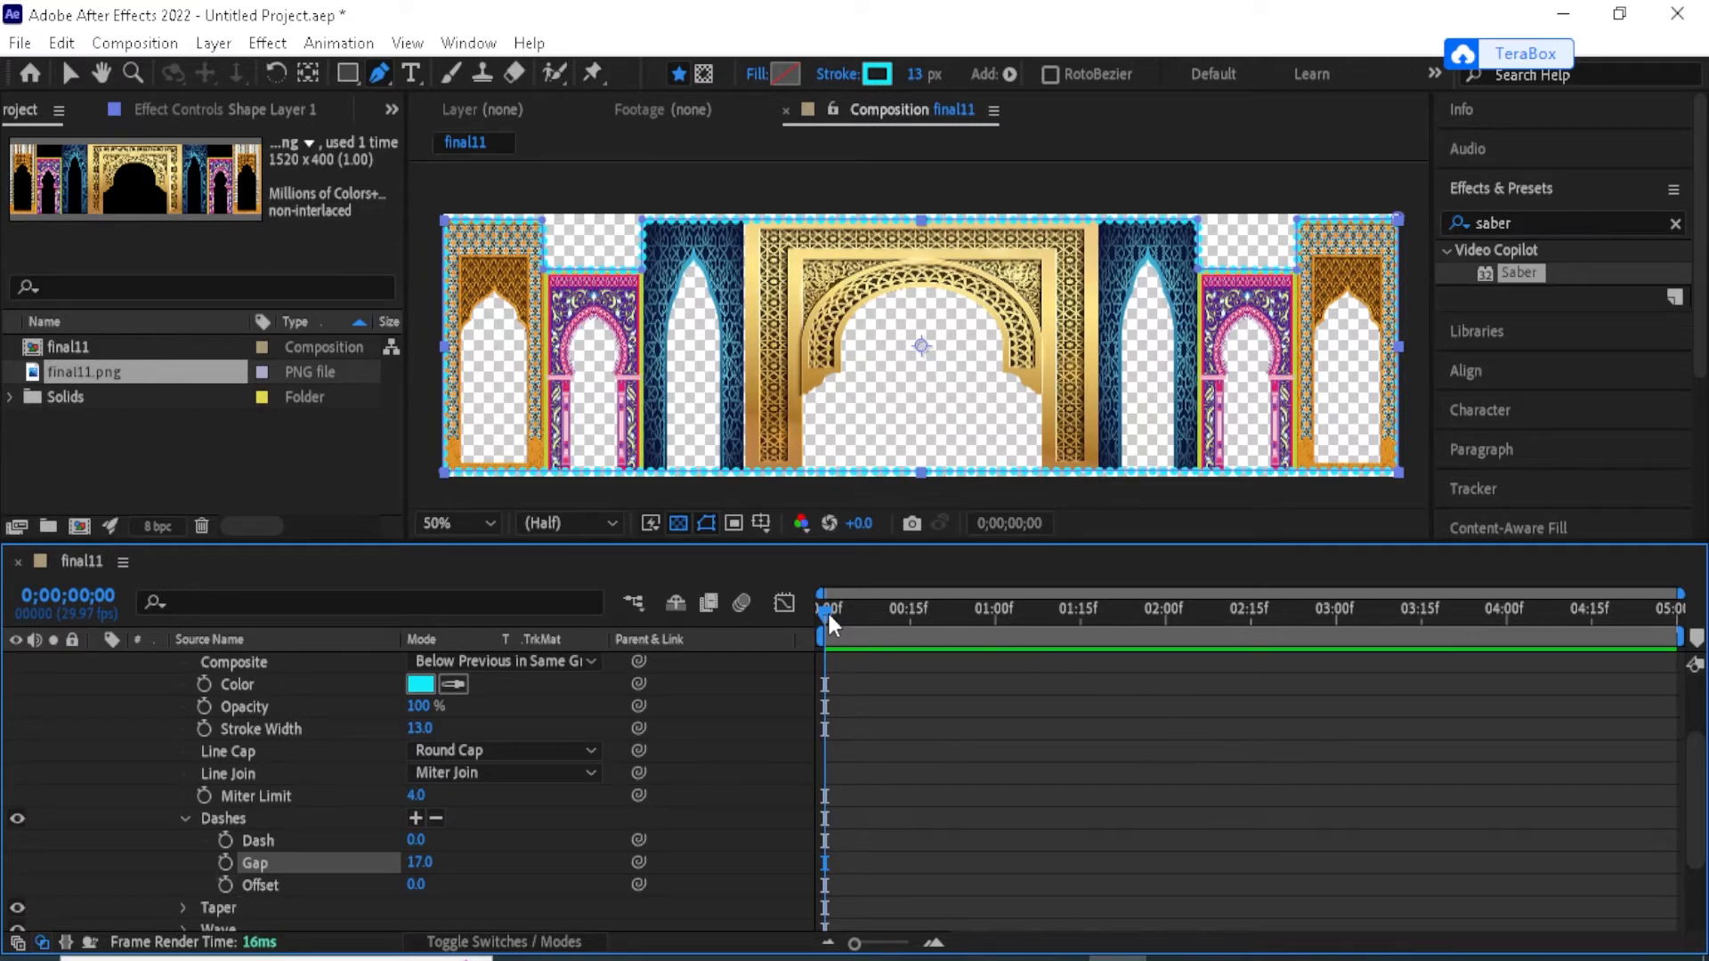
# Keyframe the dash Offset at 0 on 0;00;00;00 and at 851 on 0;00;04;29.
pyautogui.moveTo(827, 614); pyautogui.dragTo(739, 688)
pyautogui.click(226, 887)
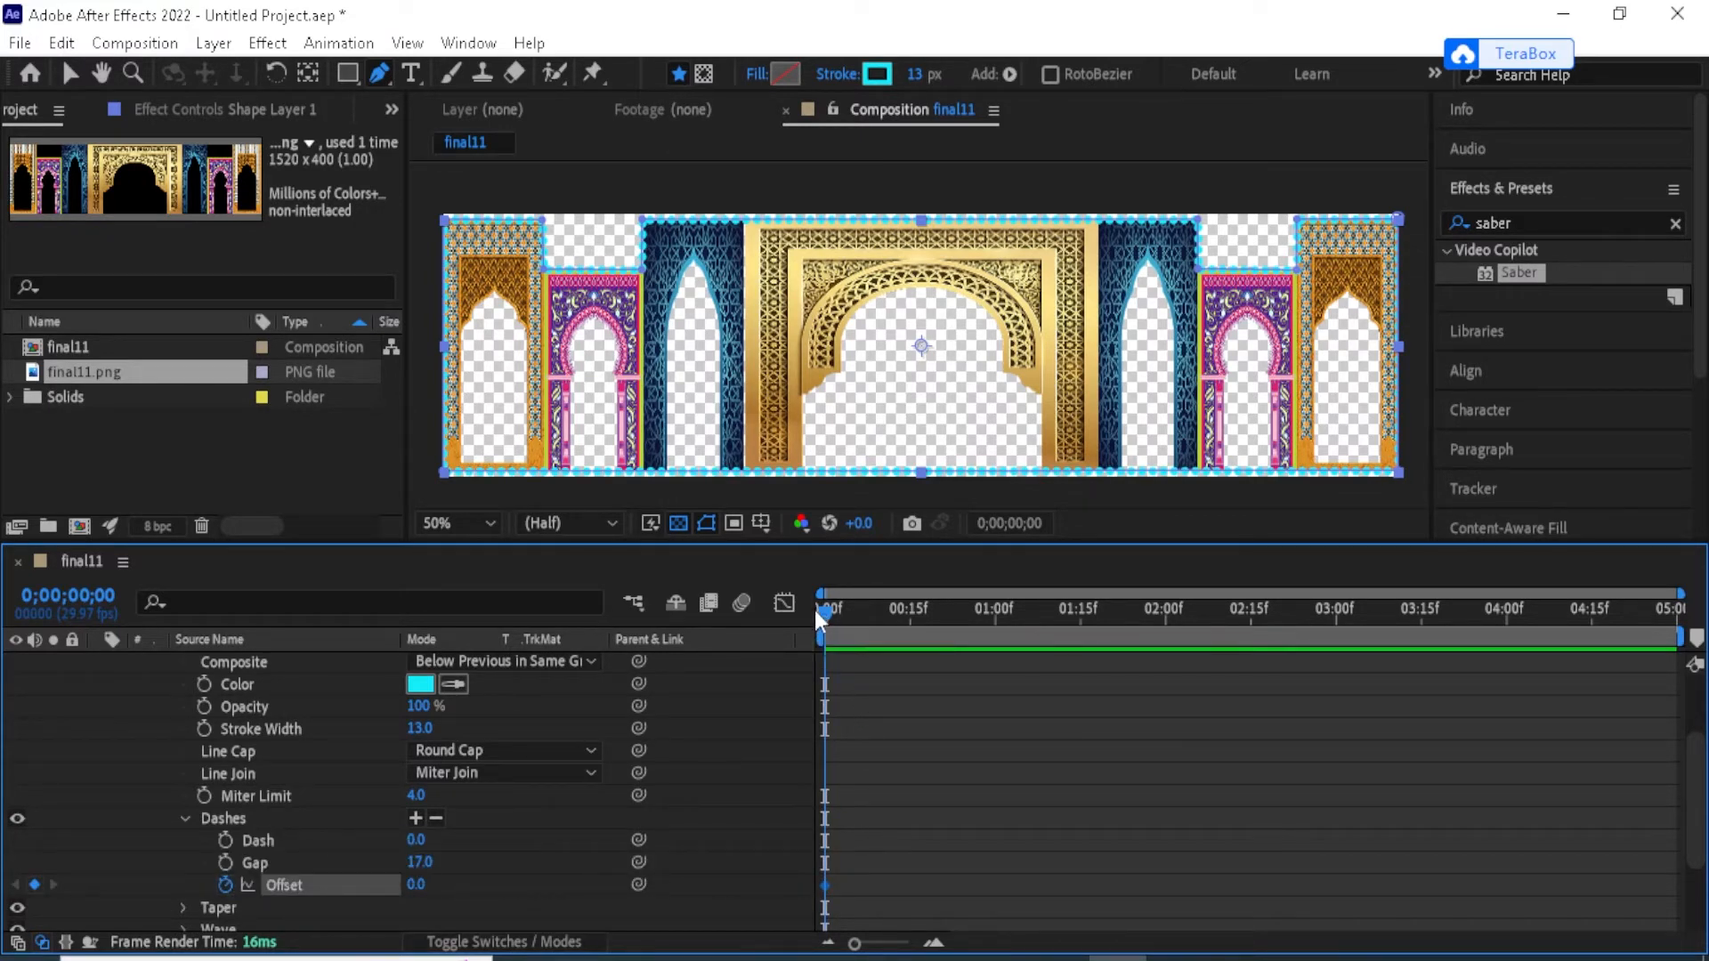
pyautogui.moveTo(820, 616); pyautogui.dragTo(1671, 612)
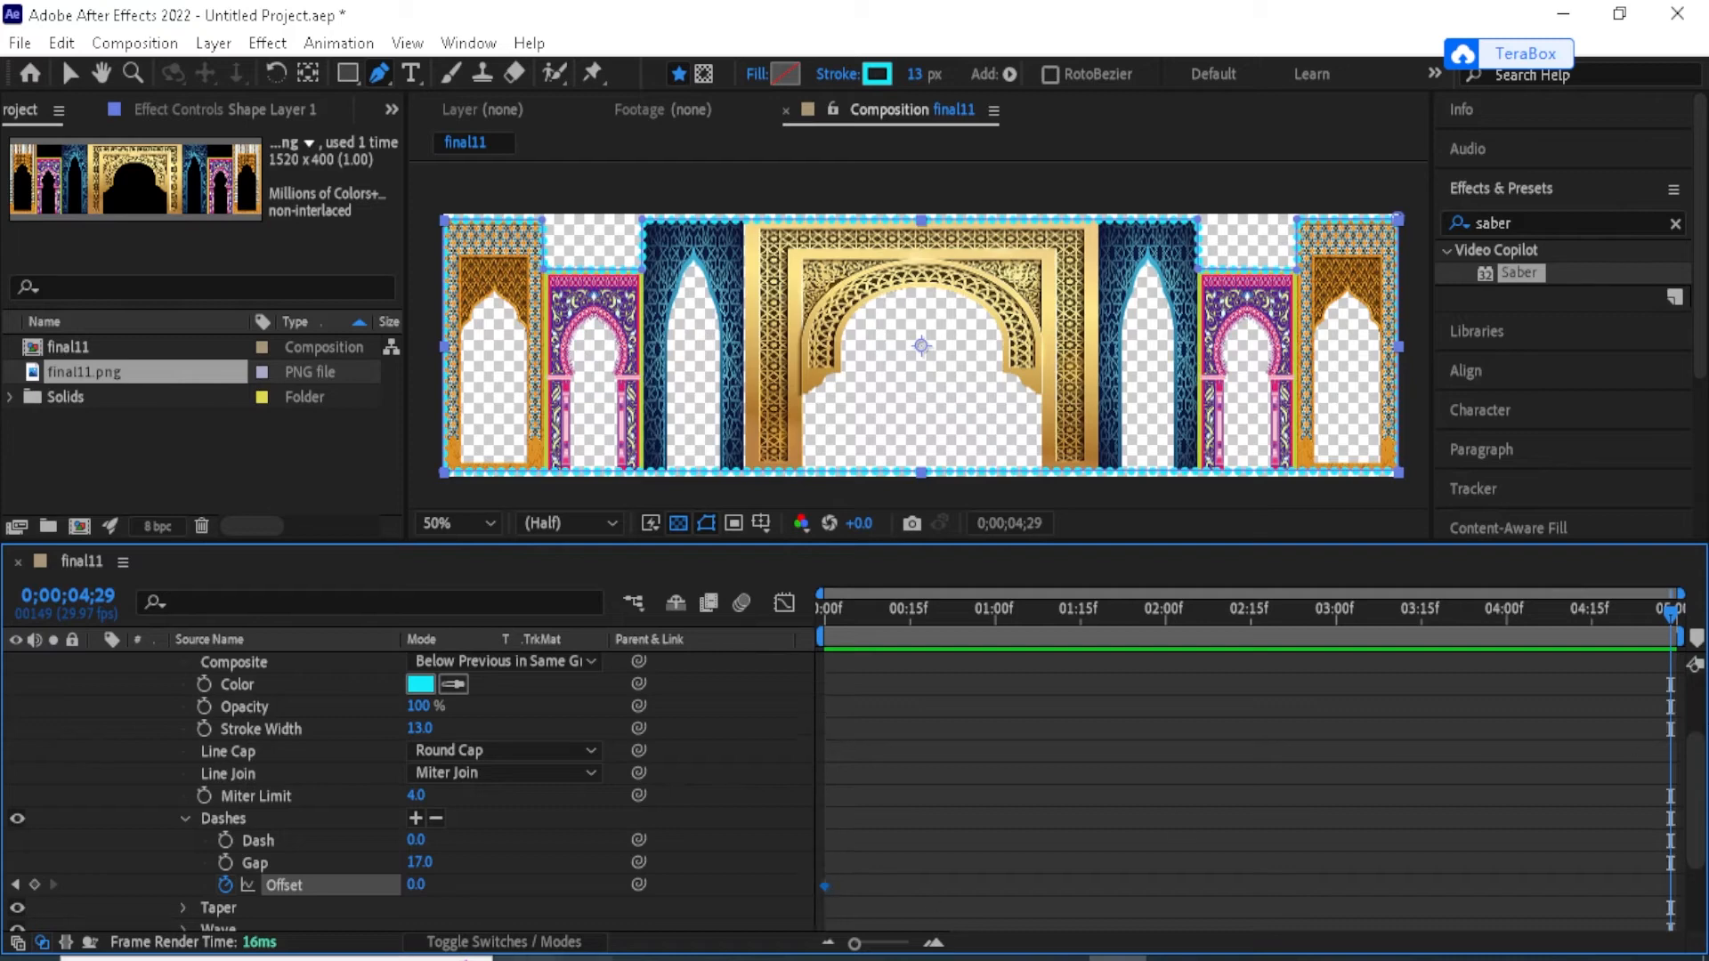
pyautogui.moveTo(418, 885); pyautogui.dragTo(1493, 882)
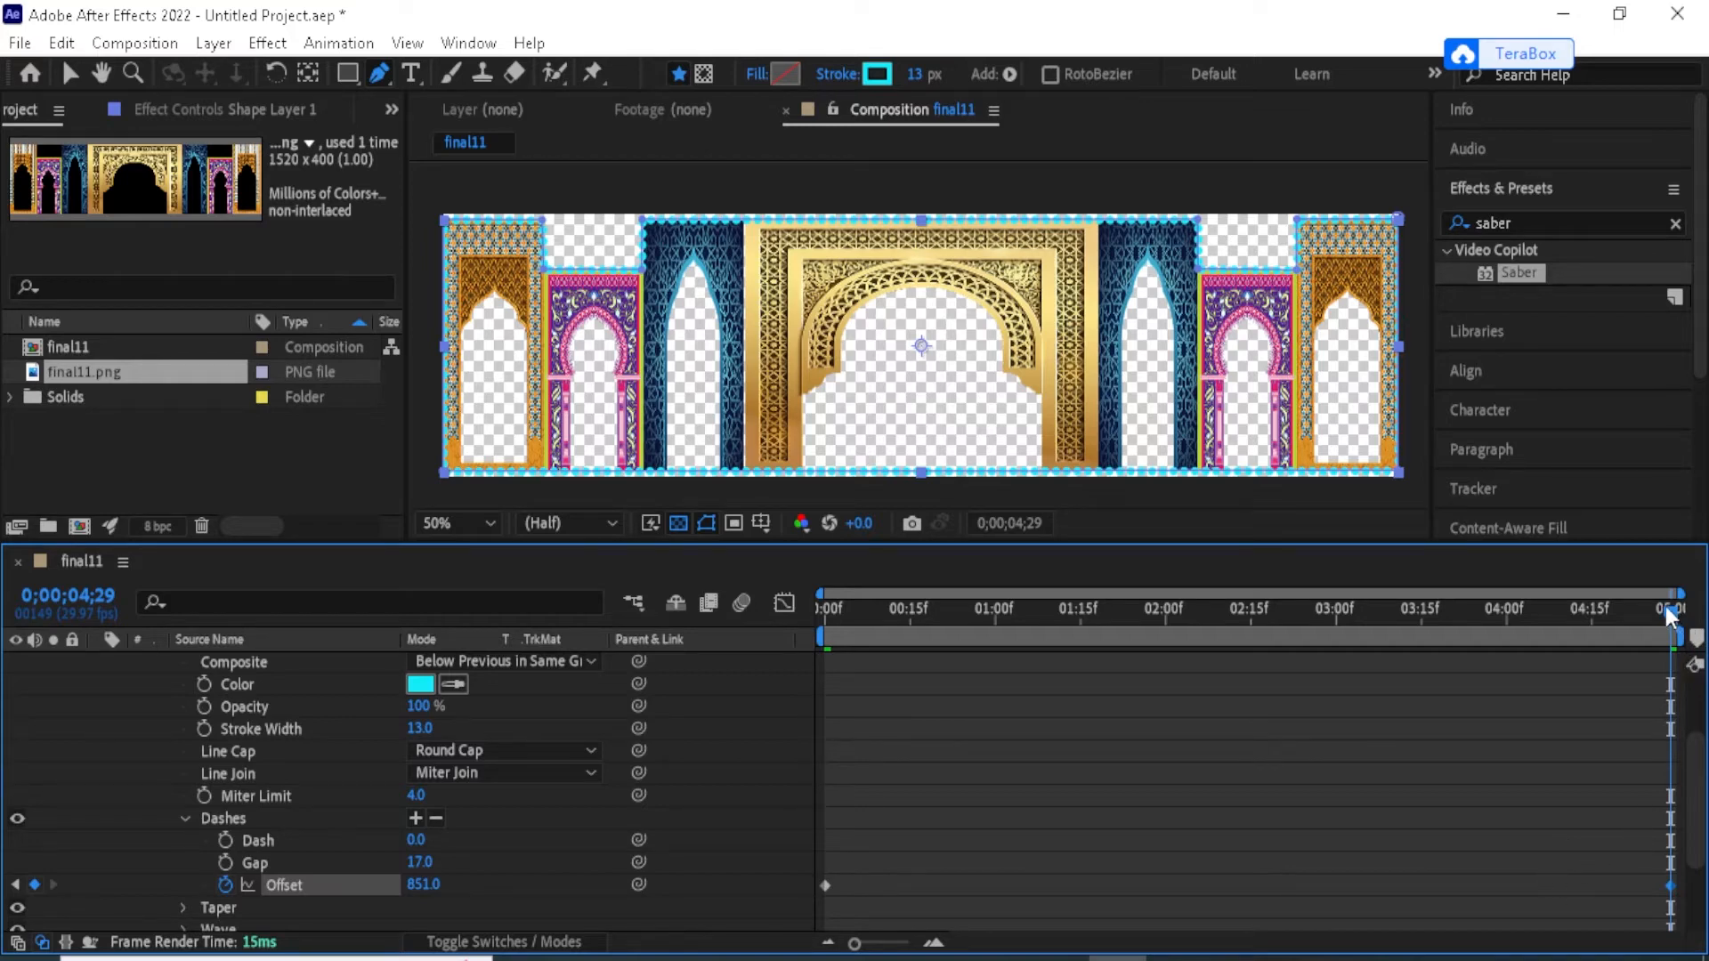
# Play the composition from the start and examine how the dots travel along the outline.
pyautogui.moveTo(1672, 612); pyautogui.dragTo(978, 613)
pyautogui.press('Home')
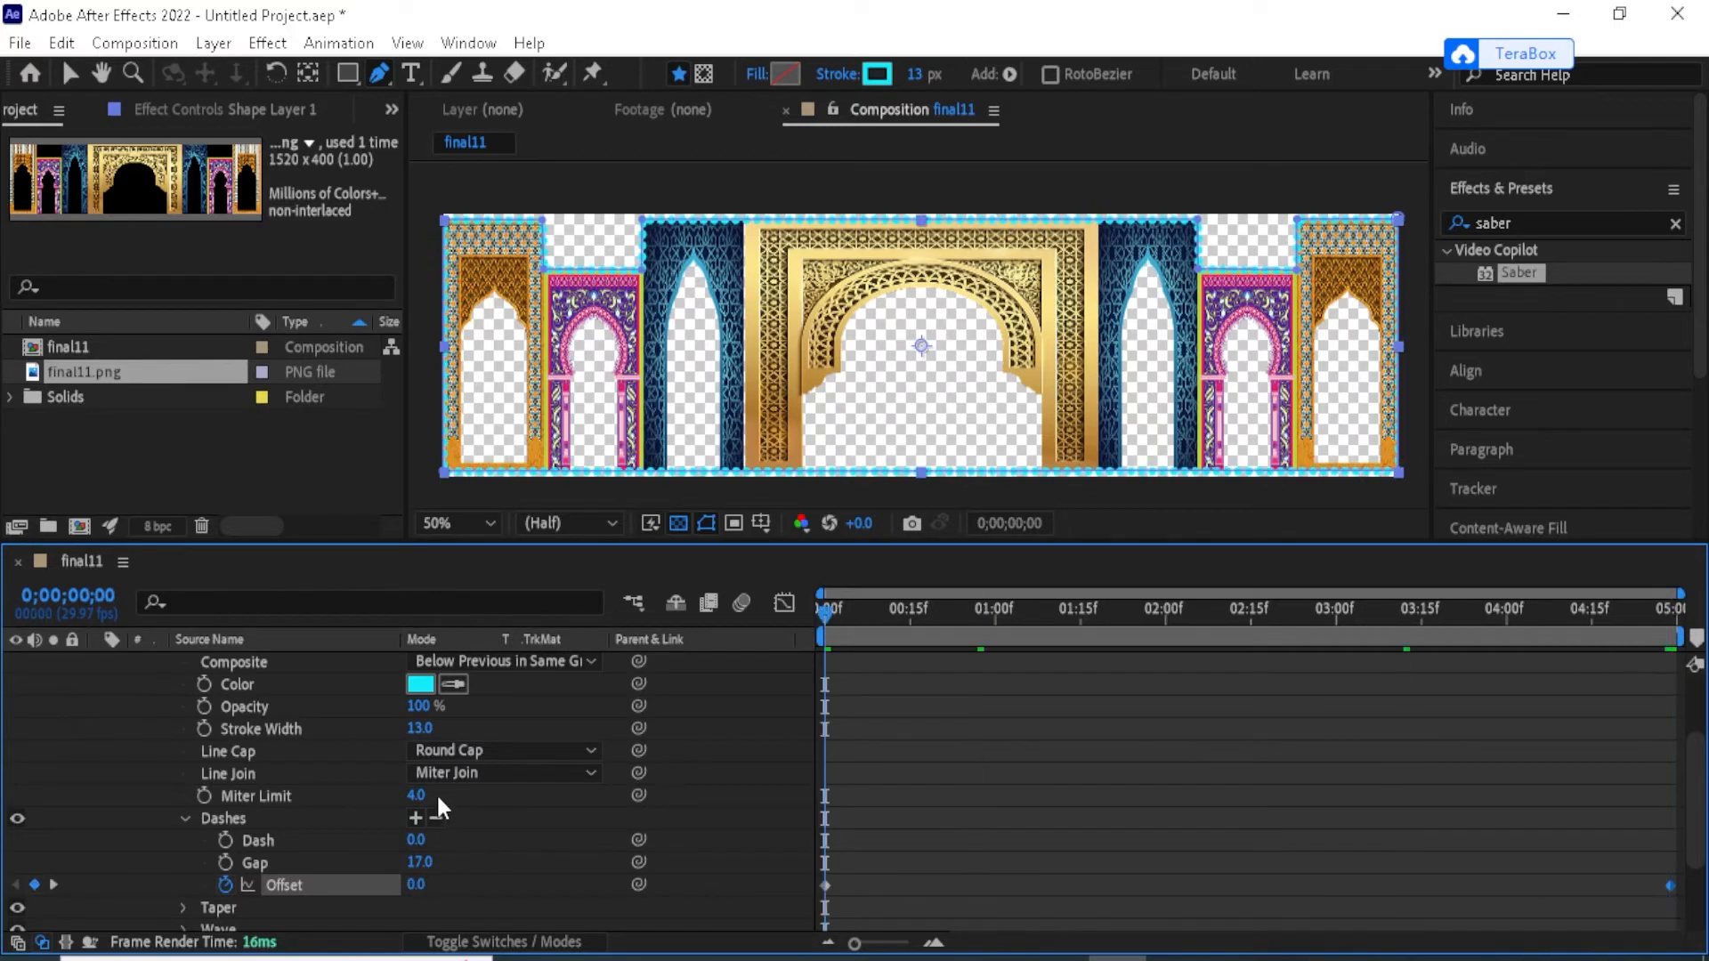
pyautogui.press('space')
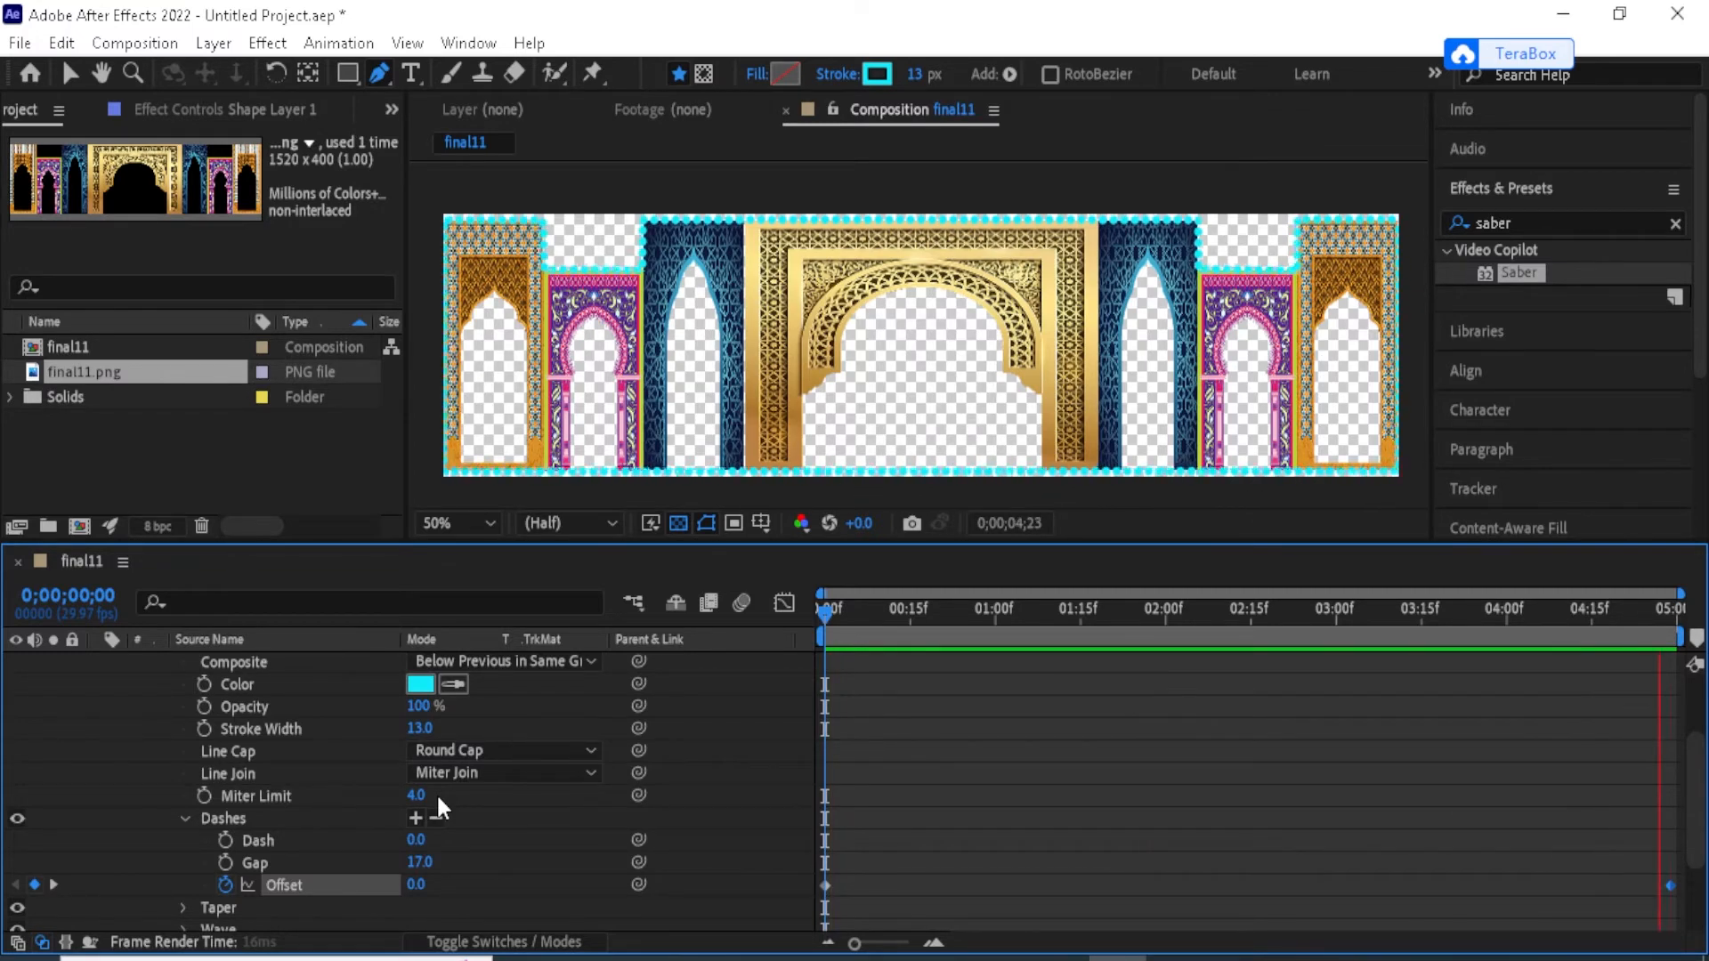
pyautogui.press('space')
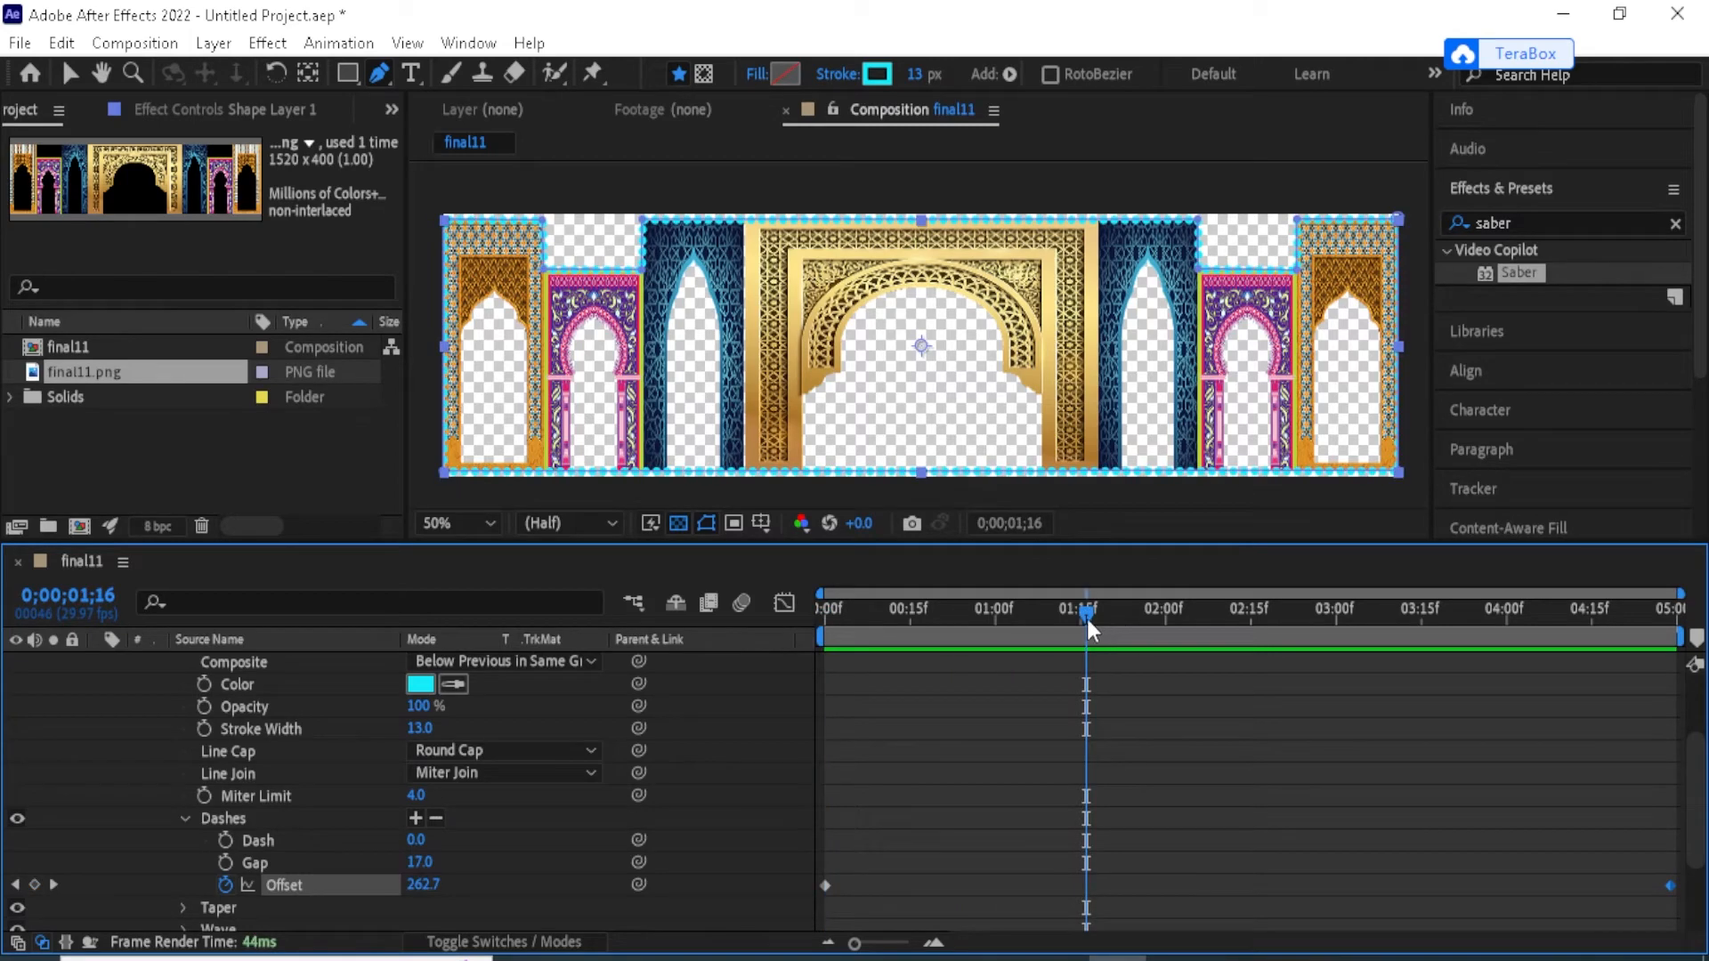
pyautogui.moveTo(1068, 623); pyautogui.dragTo(825, 614)
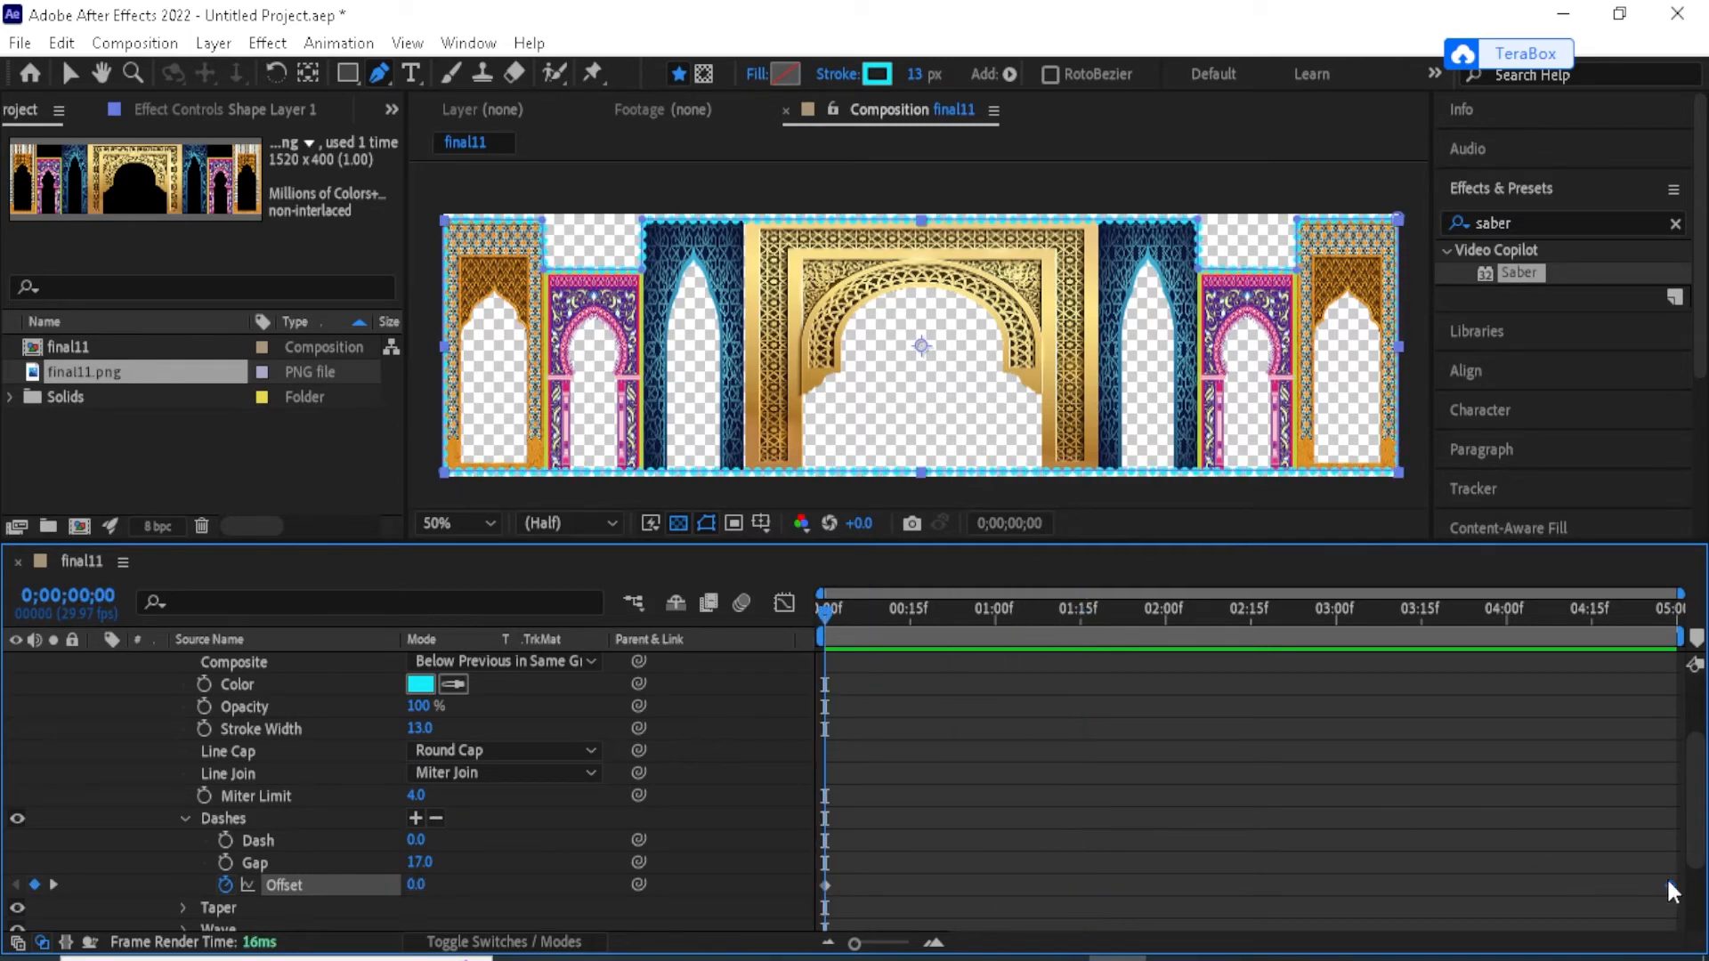
# Set the dash Offset to 117.3 at 0;00;04;28, just before the end keyframe.
pyautogui.moveTo(1667, 879); pyautogui.dragTo(1650, 910)
pyautogui.moveTo(824, 612); pyautogui.dragTo(1669, 801)
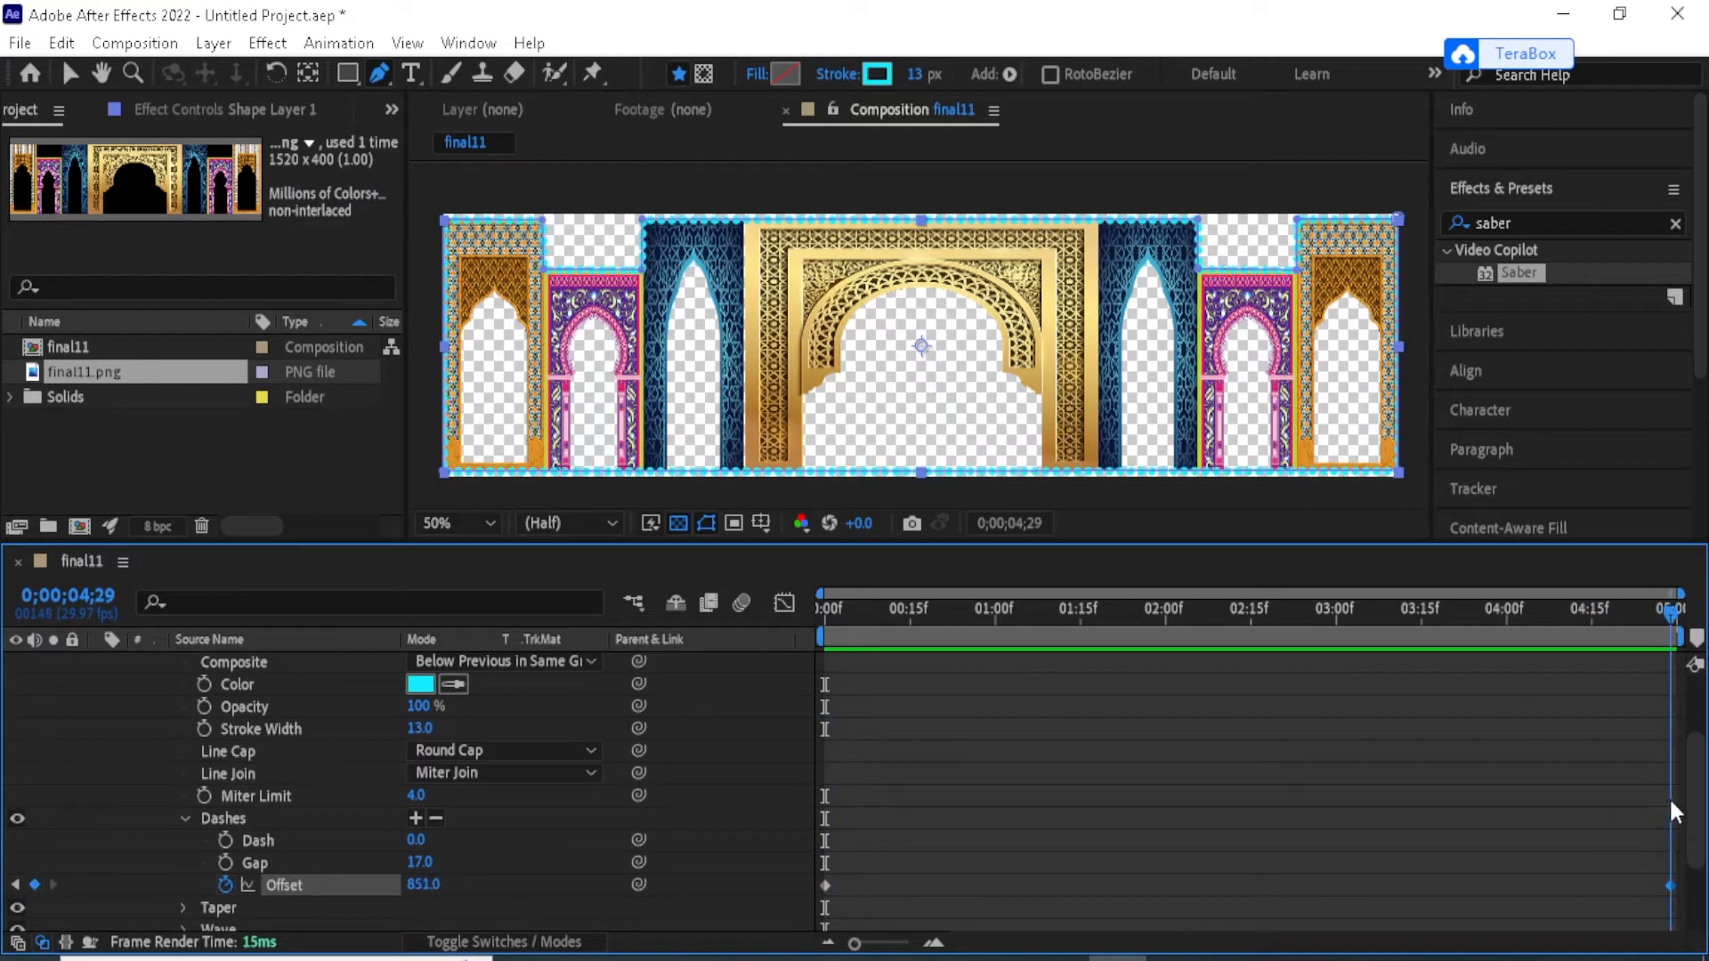
pyautogui.click(430, 885)
pyautogui.click(521, 908)
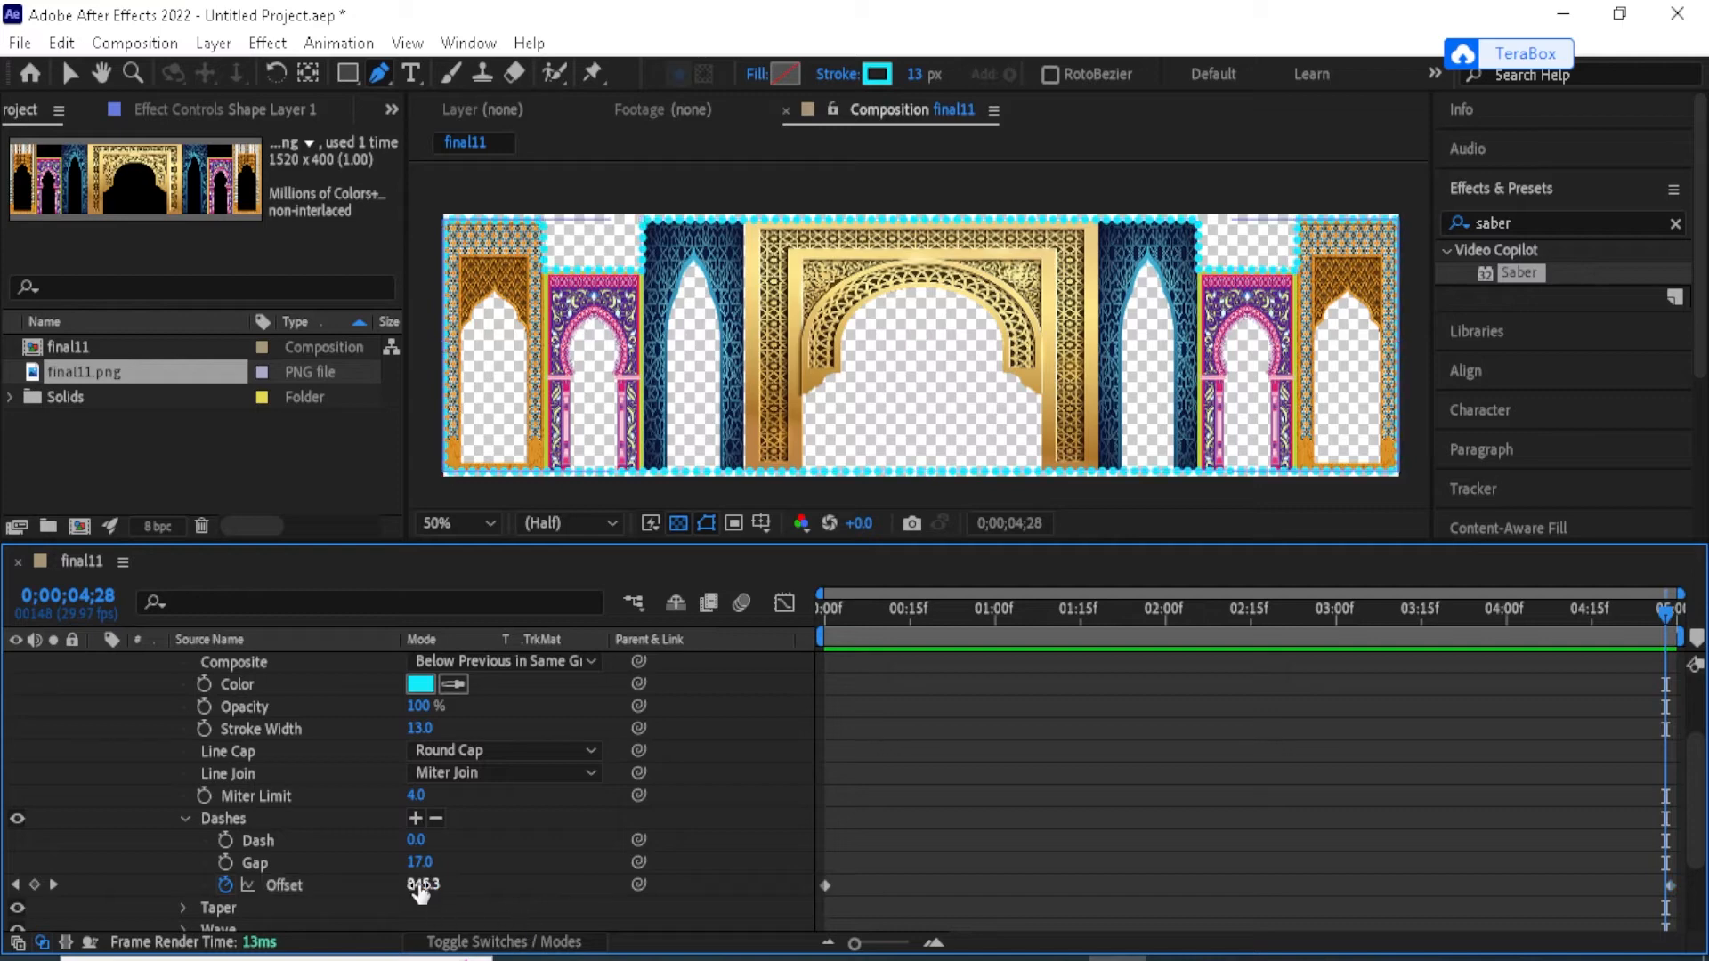
pyautogui.moveTo(419, 894); pyautogui.dragTo(0, 959)
pyautogui.moveTo(414, 885); pyautogui.dragTo(54, 894)
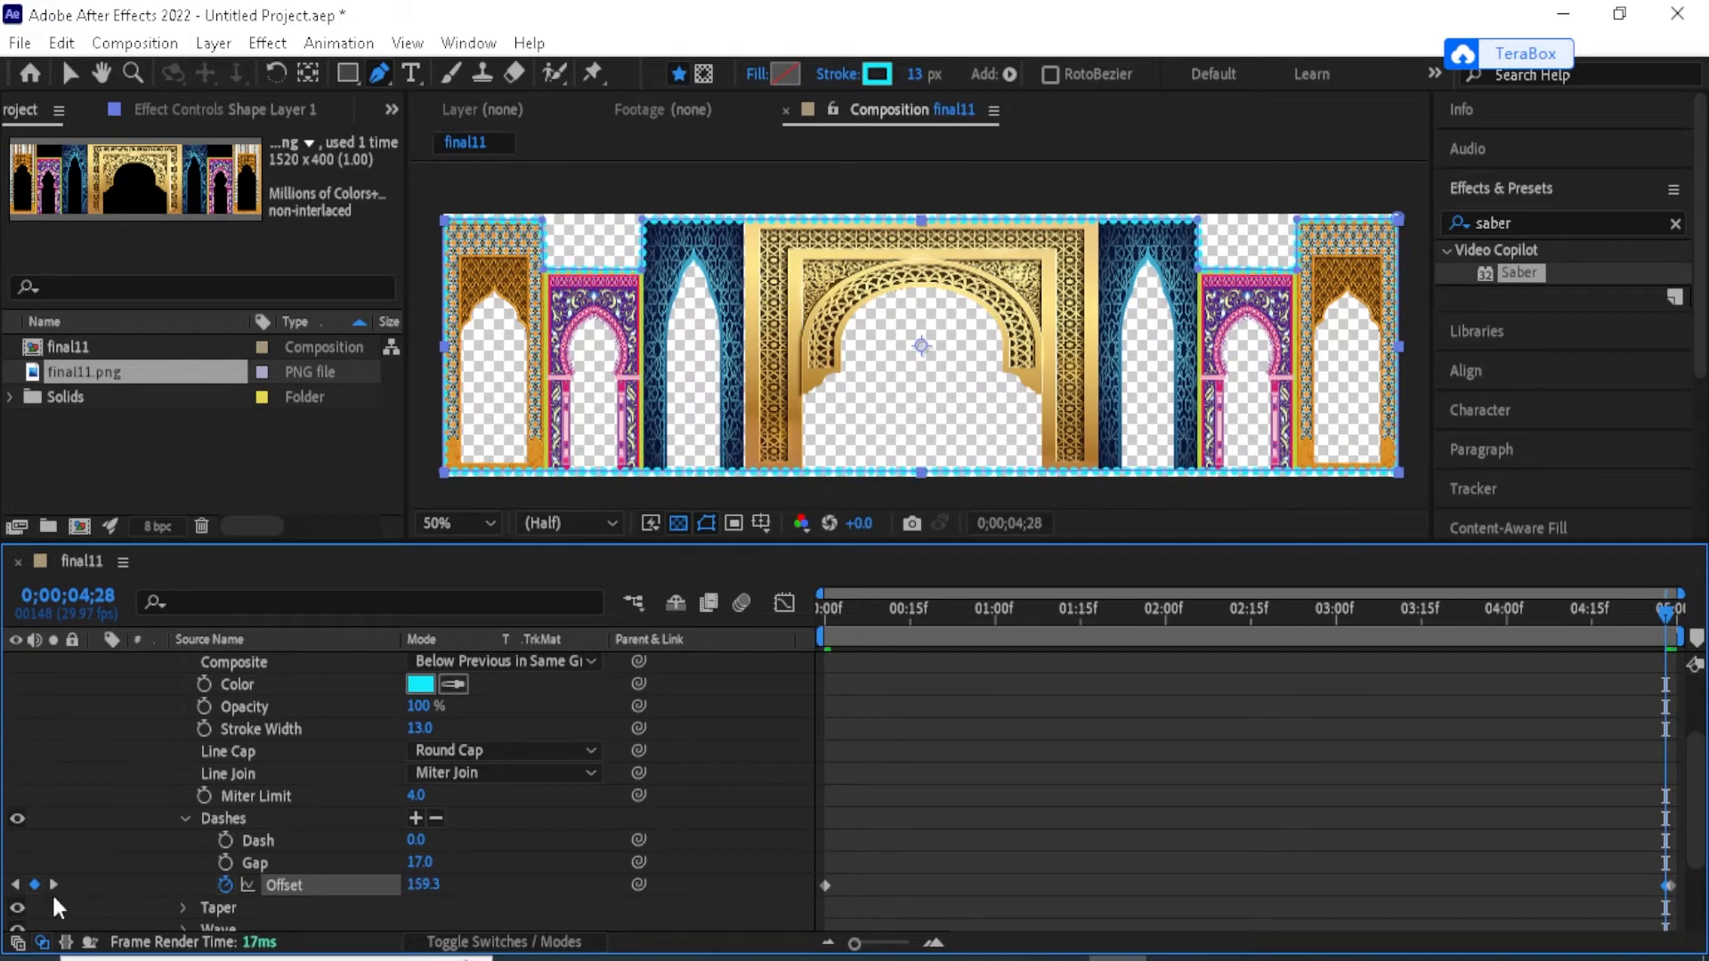
pyautogui.moveTo(418, 885)
pyautogui.mouseDown()
pyautogui.moveTo(349, 905)
pyautogui.moveTo(374, 906)
pyautogui.mouseUp()
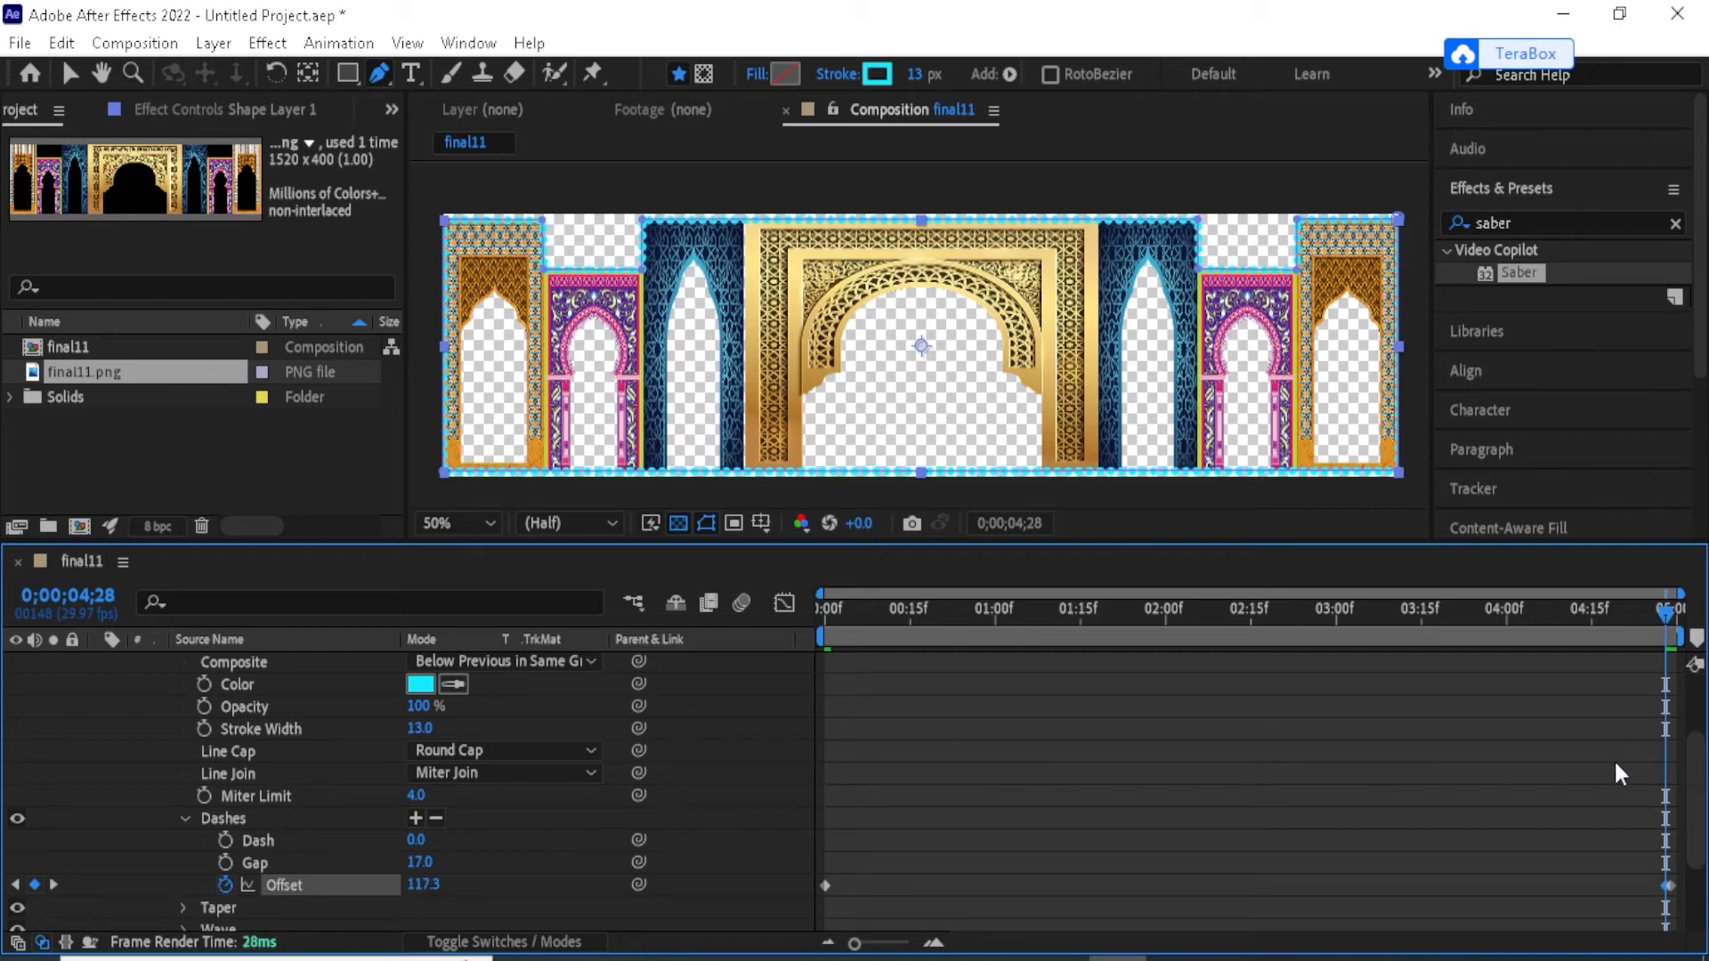
# Preview the dot animation from the beginning to check its speed.
pyautogui.press('Home')
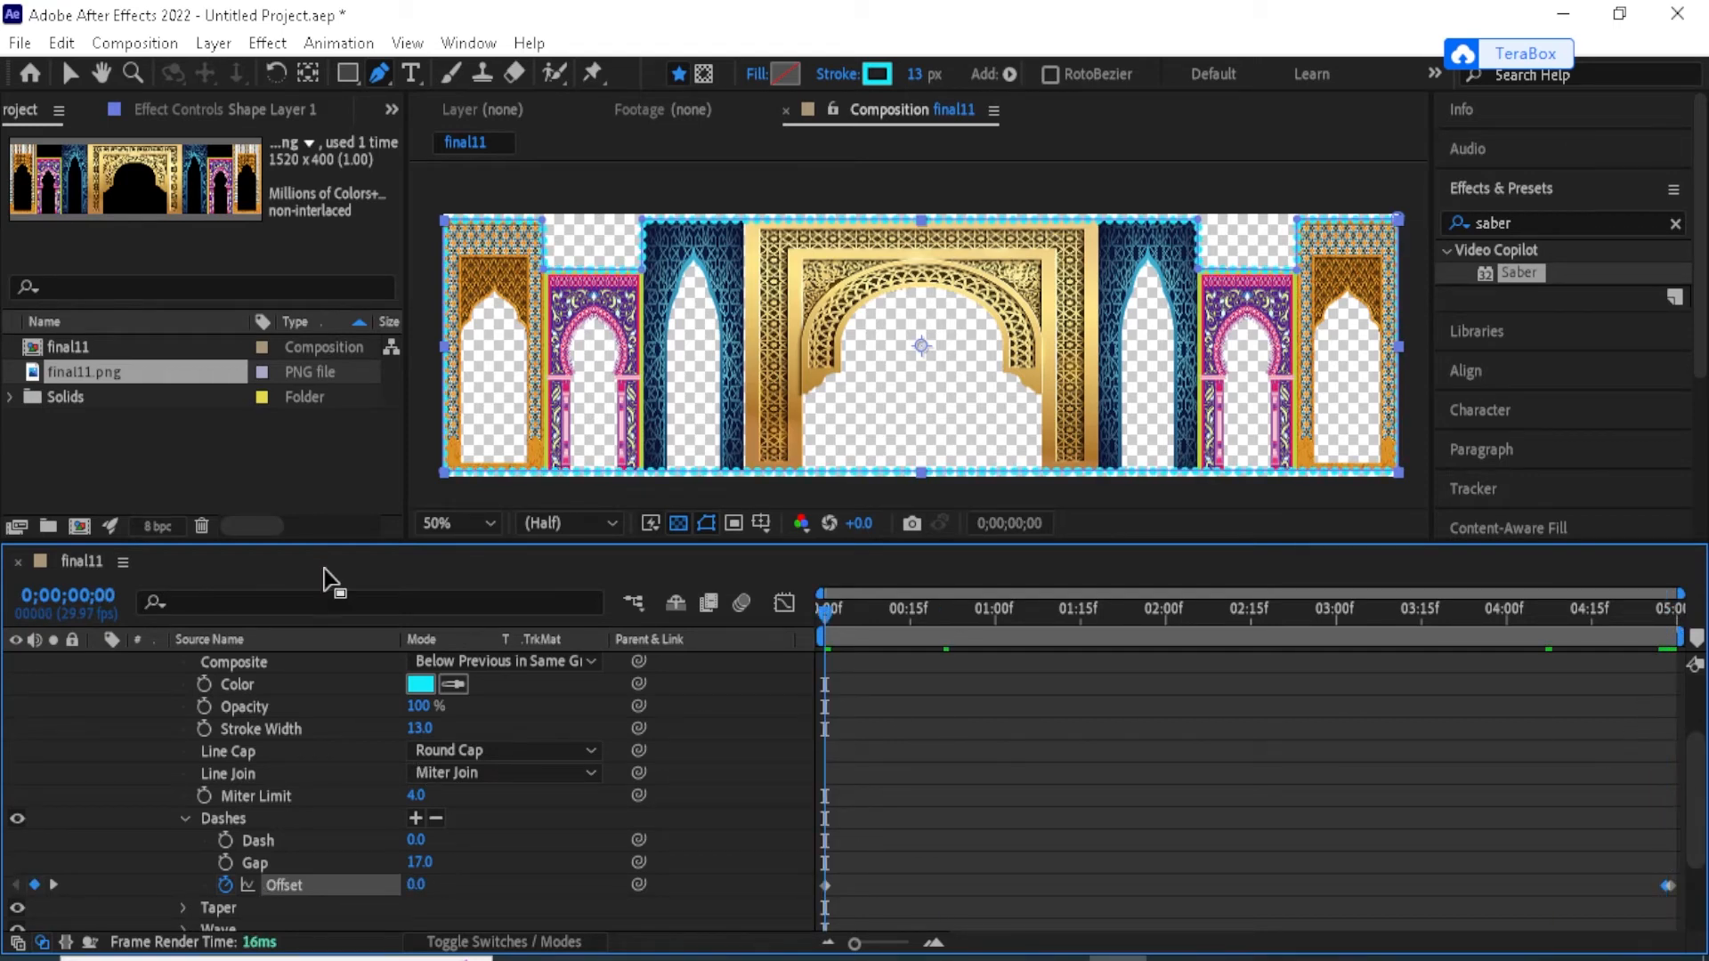
pyautogui.press('space')
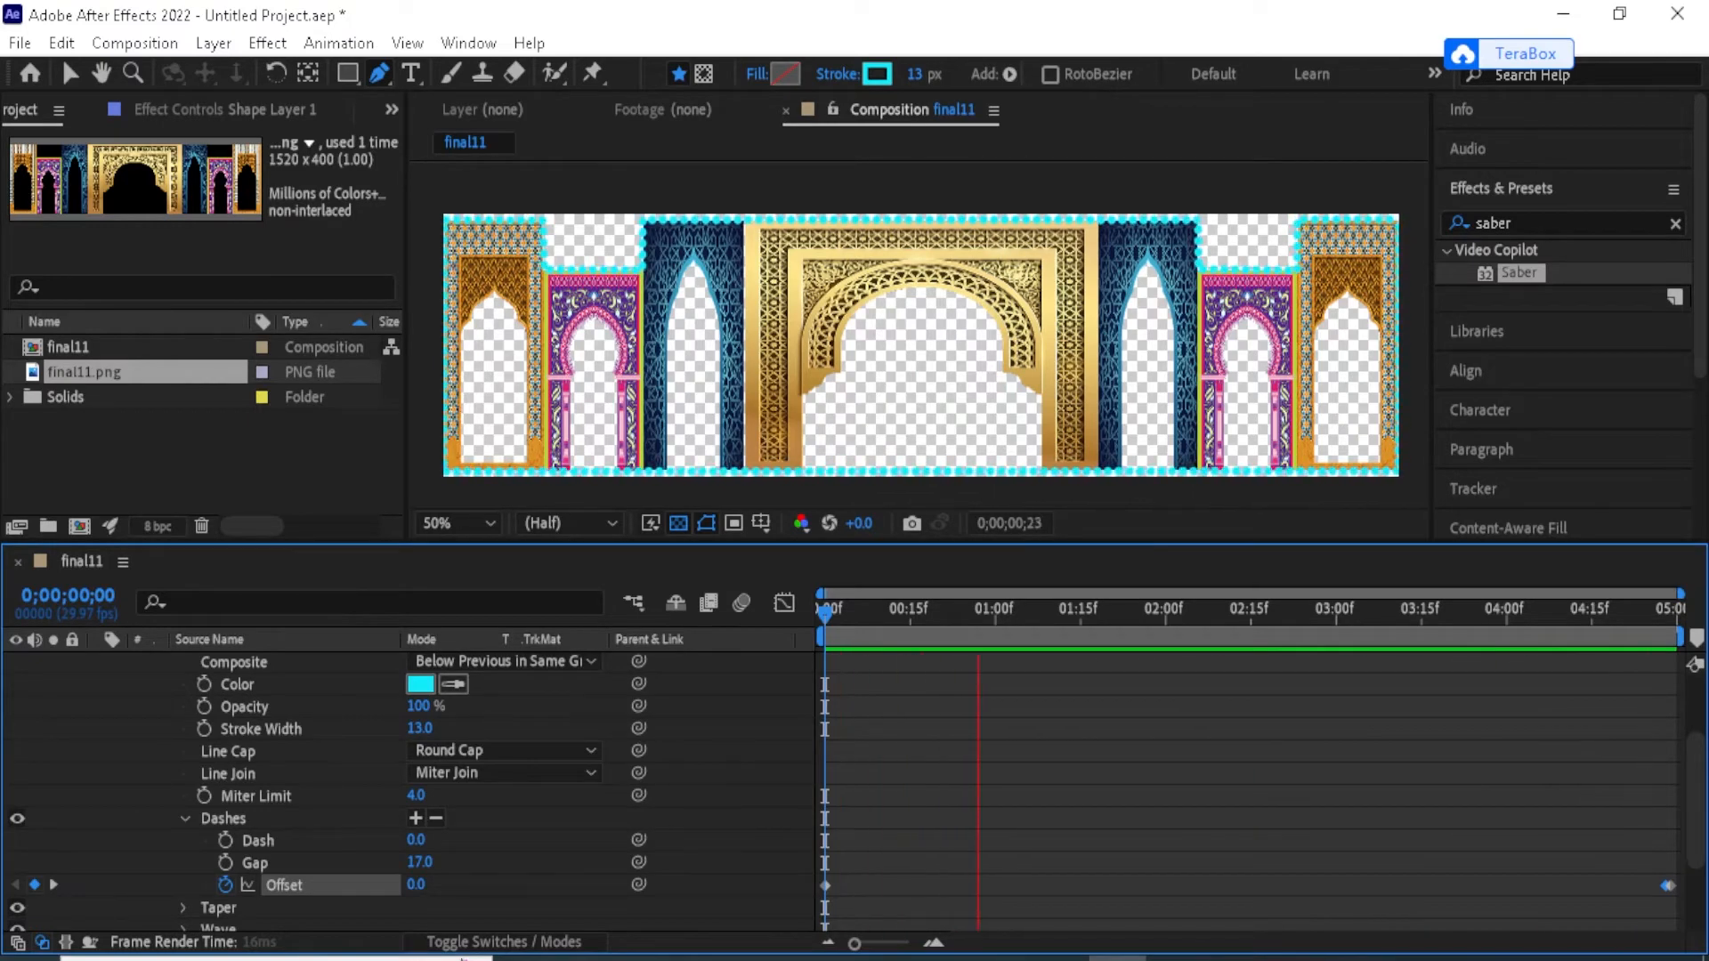
pyautogui.press('space')
# Delete the two dash Offset keyframes at the end of the composition.
pyautogui.moveTo(975, 612); pyautogui.dragTo(1677, 753)
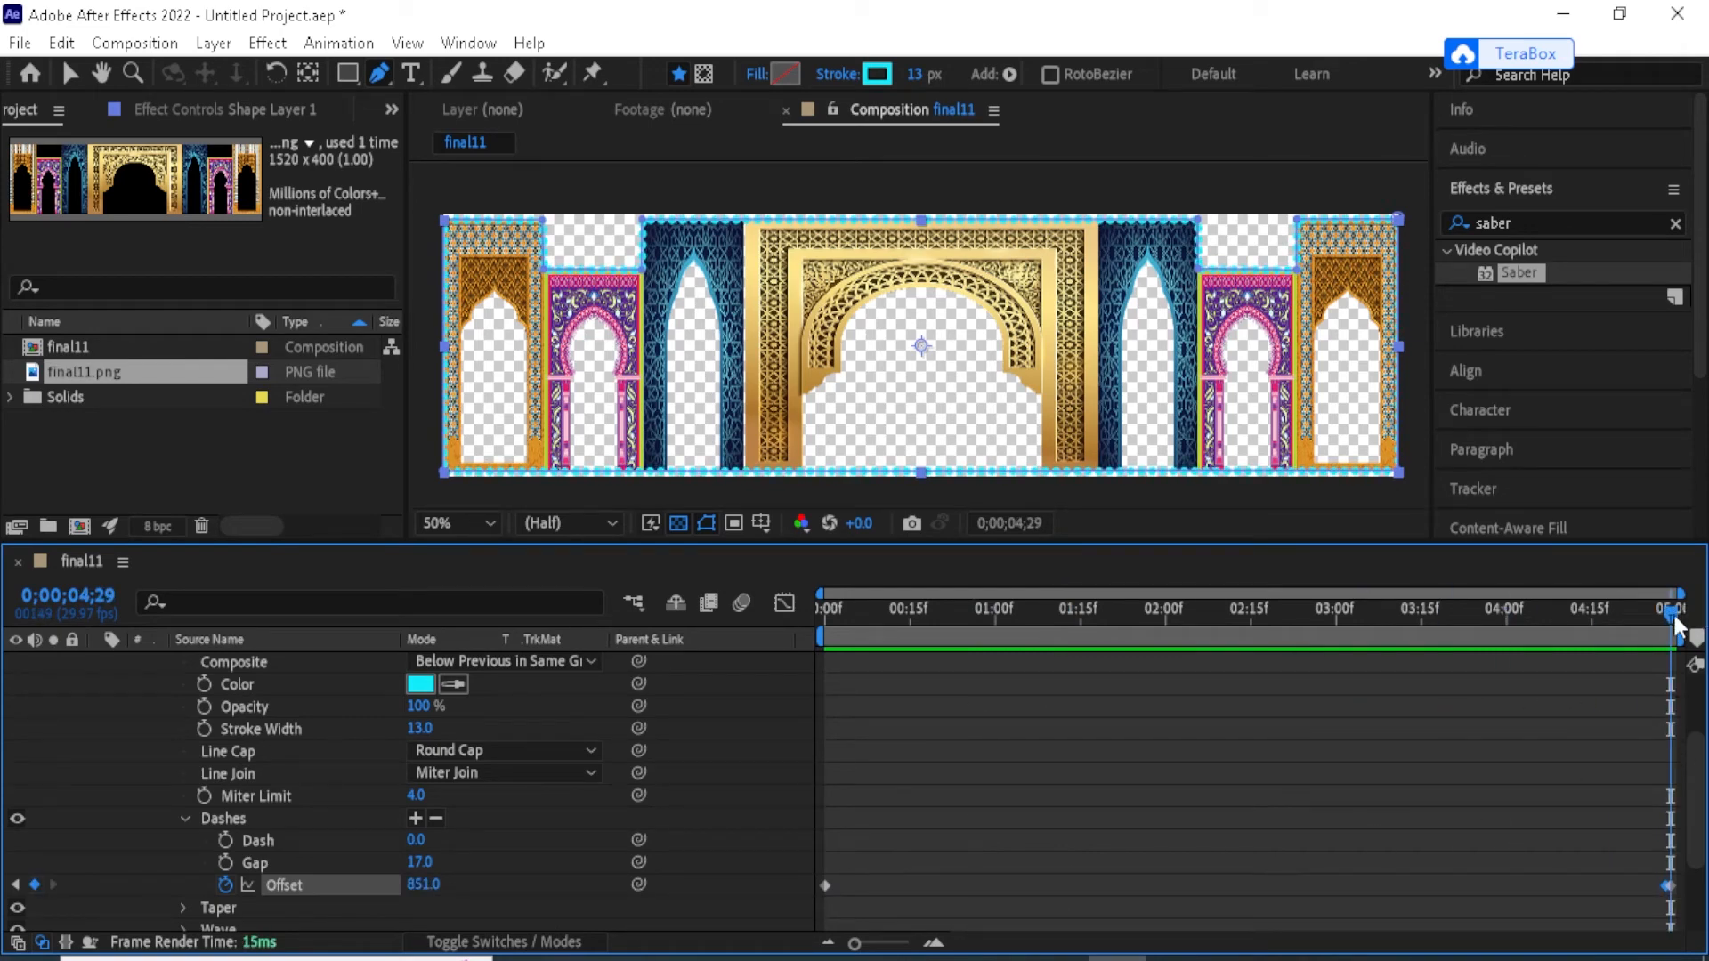
pyautogui.moveTo(1665, 618); pyautogui.dragTo(1645, 629)
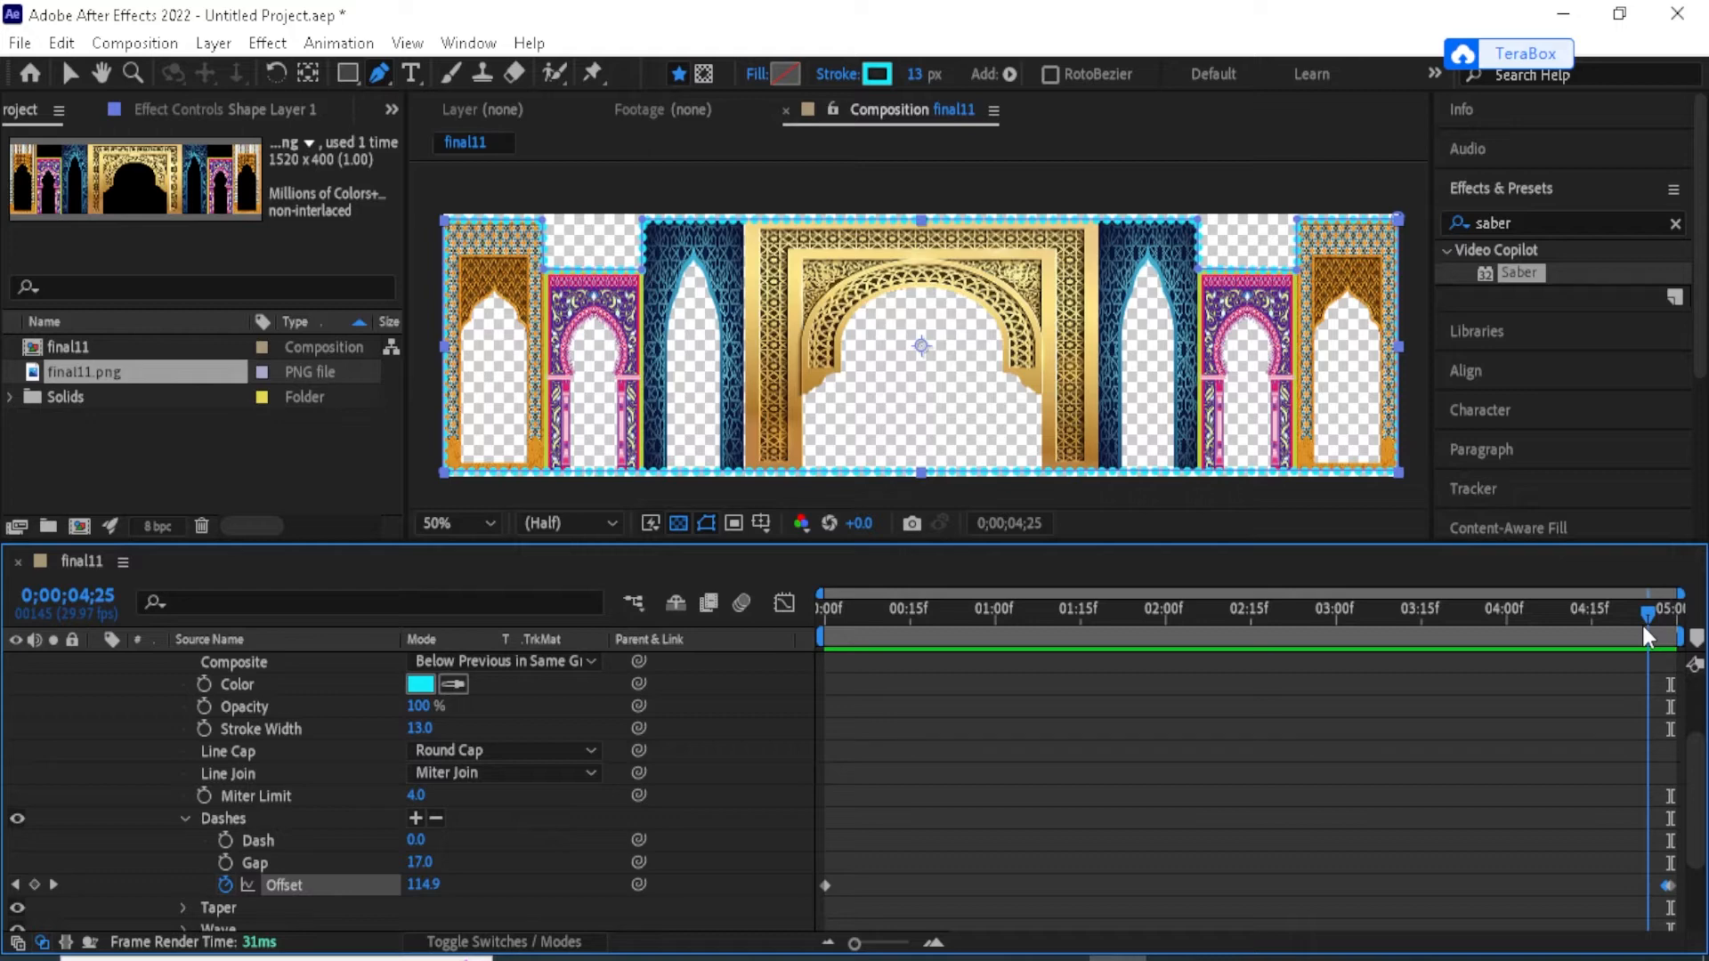
pyautogui.click(1659, 894)
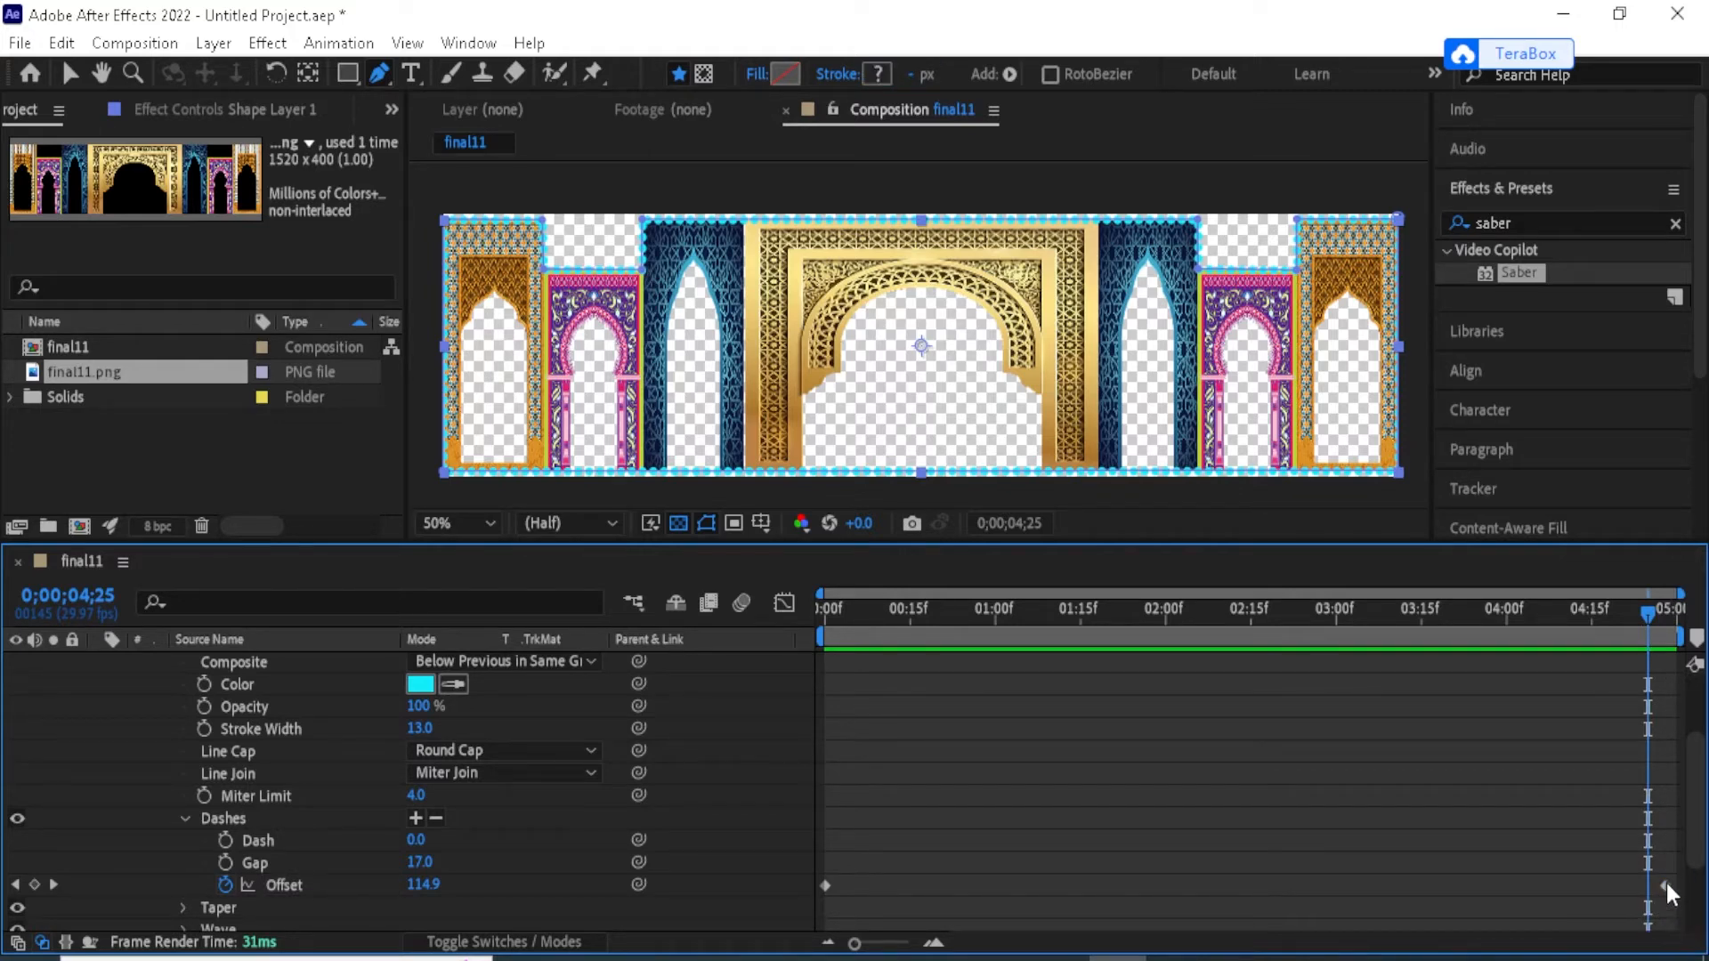
pyautogui.click(1664, 885)
pyautogui.press('Delete')
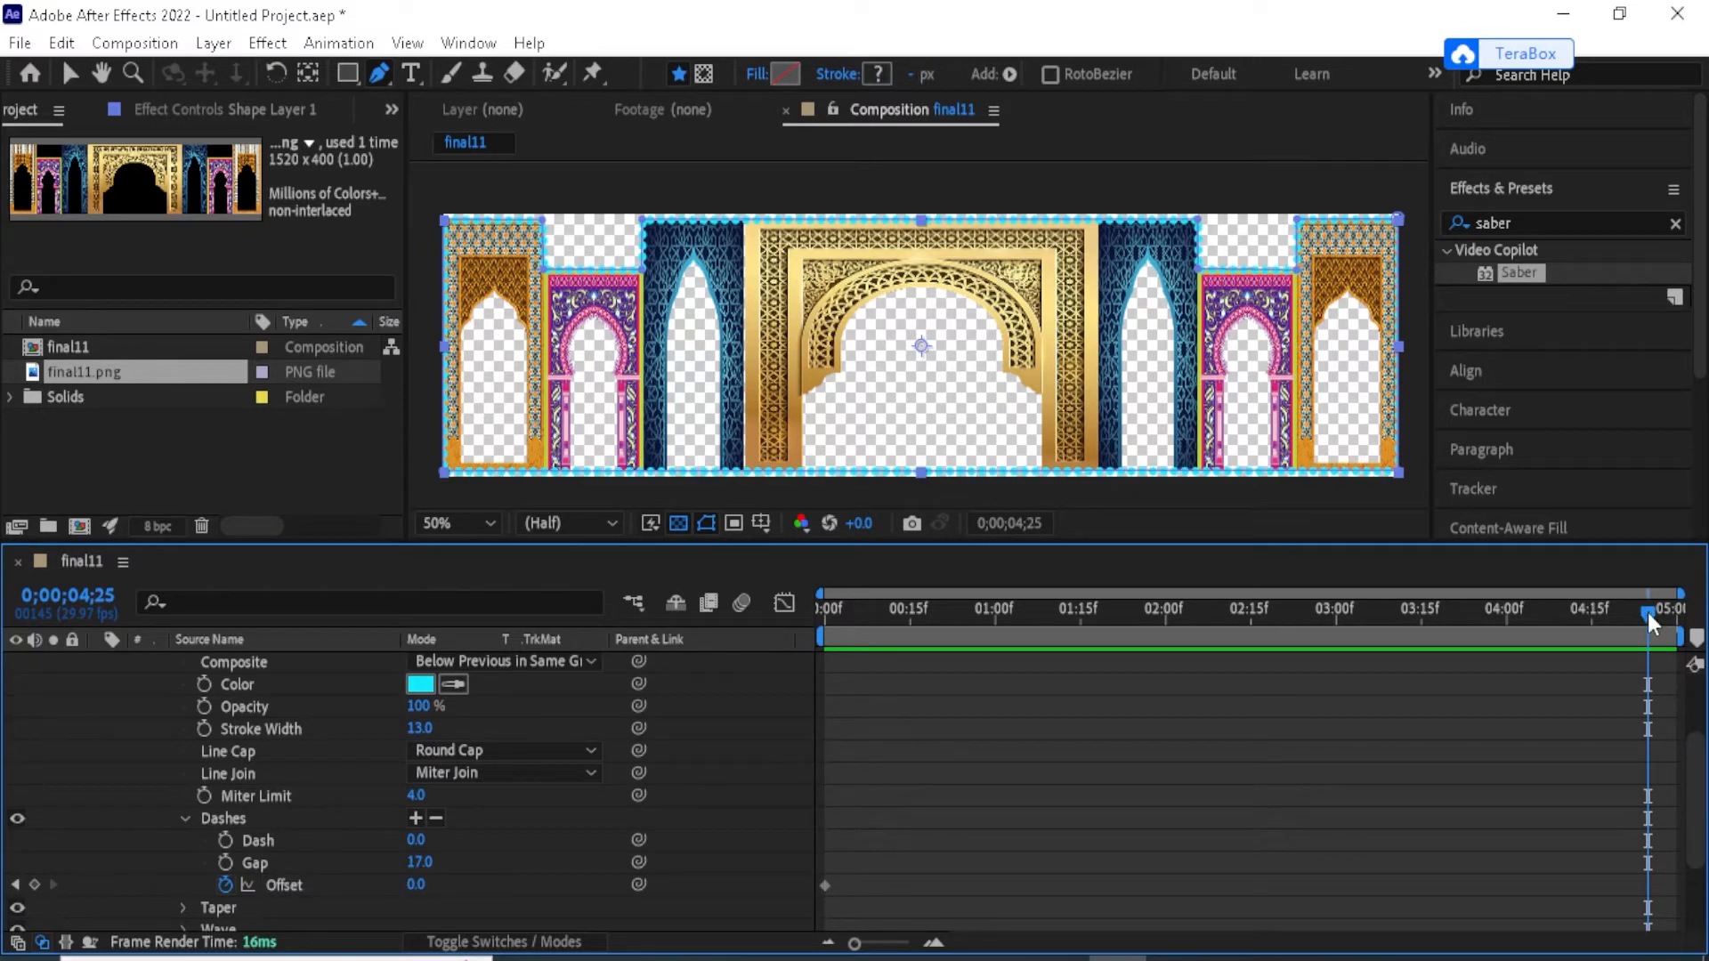
# Keyframe the dash Offset at 152 on 0;00;04;29 and play back the animation.
pyautogui.moveTo(1648, 612); pyautogui.dragTo(1670, 612)
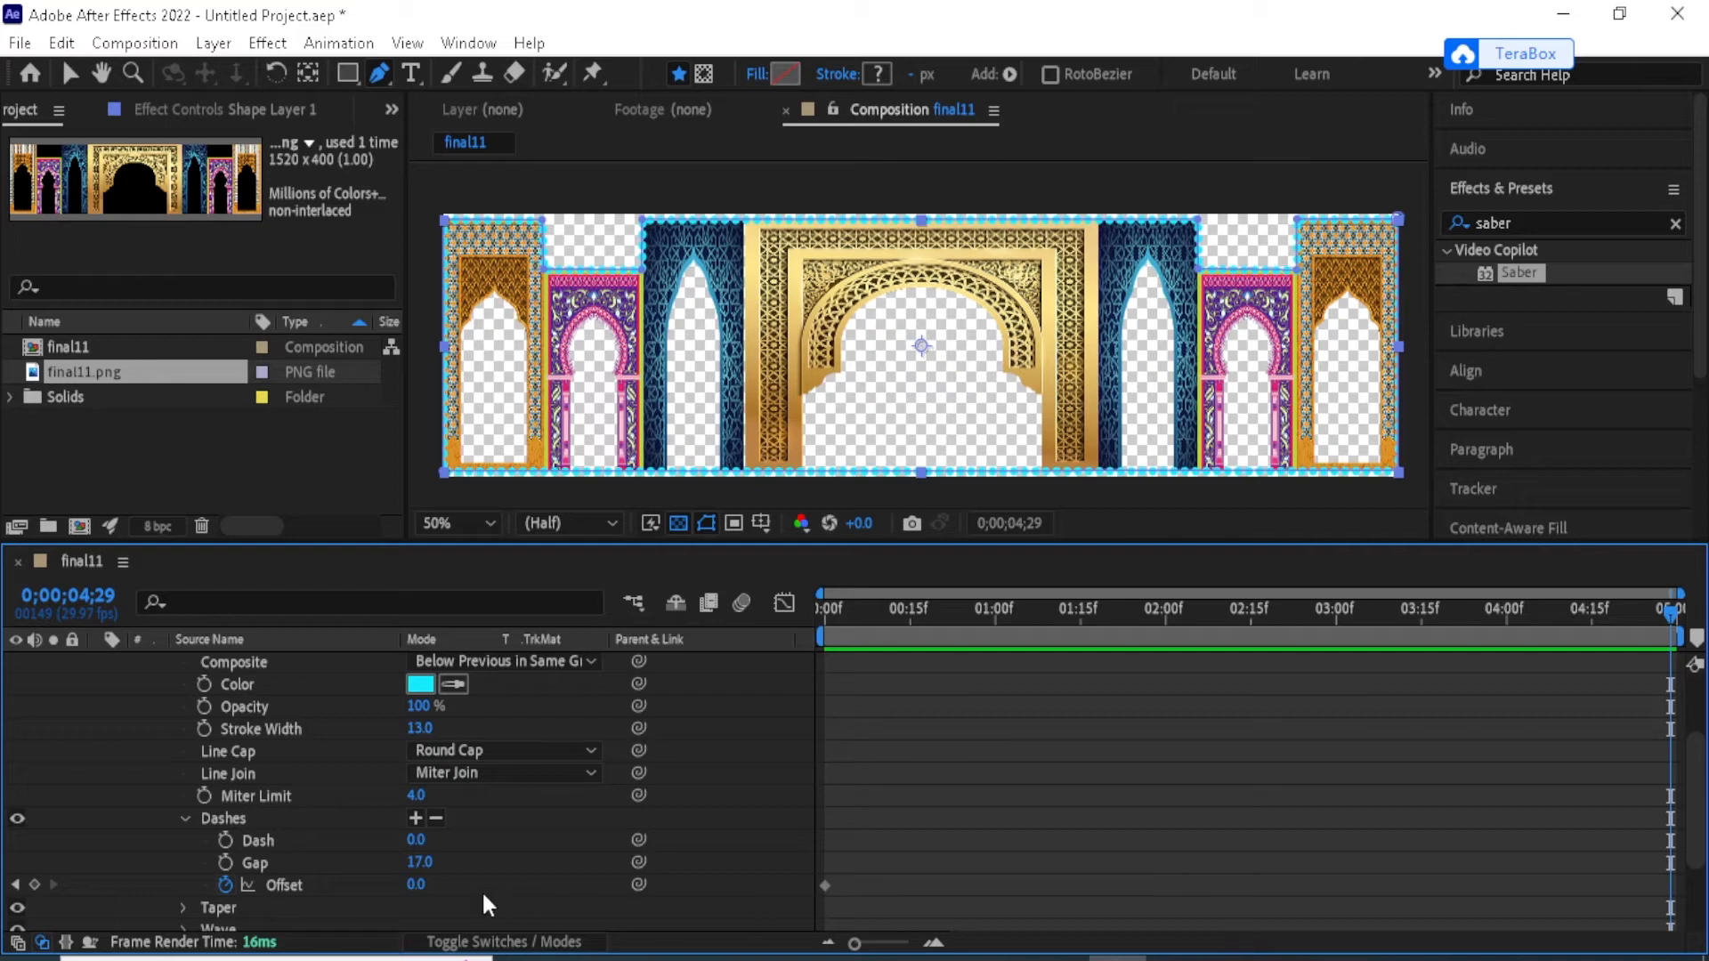
pyautogui.moveTo(422, 890); pyautogui.dragTo(649, 922)
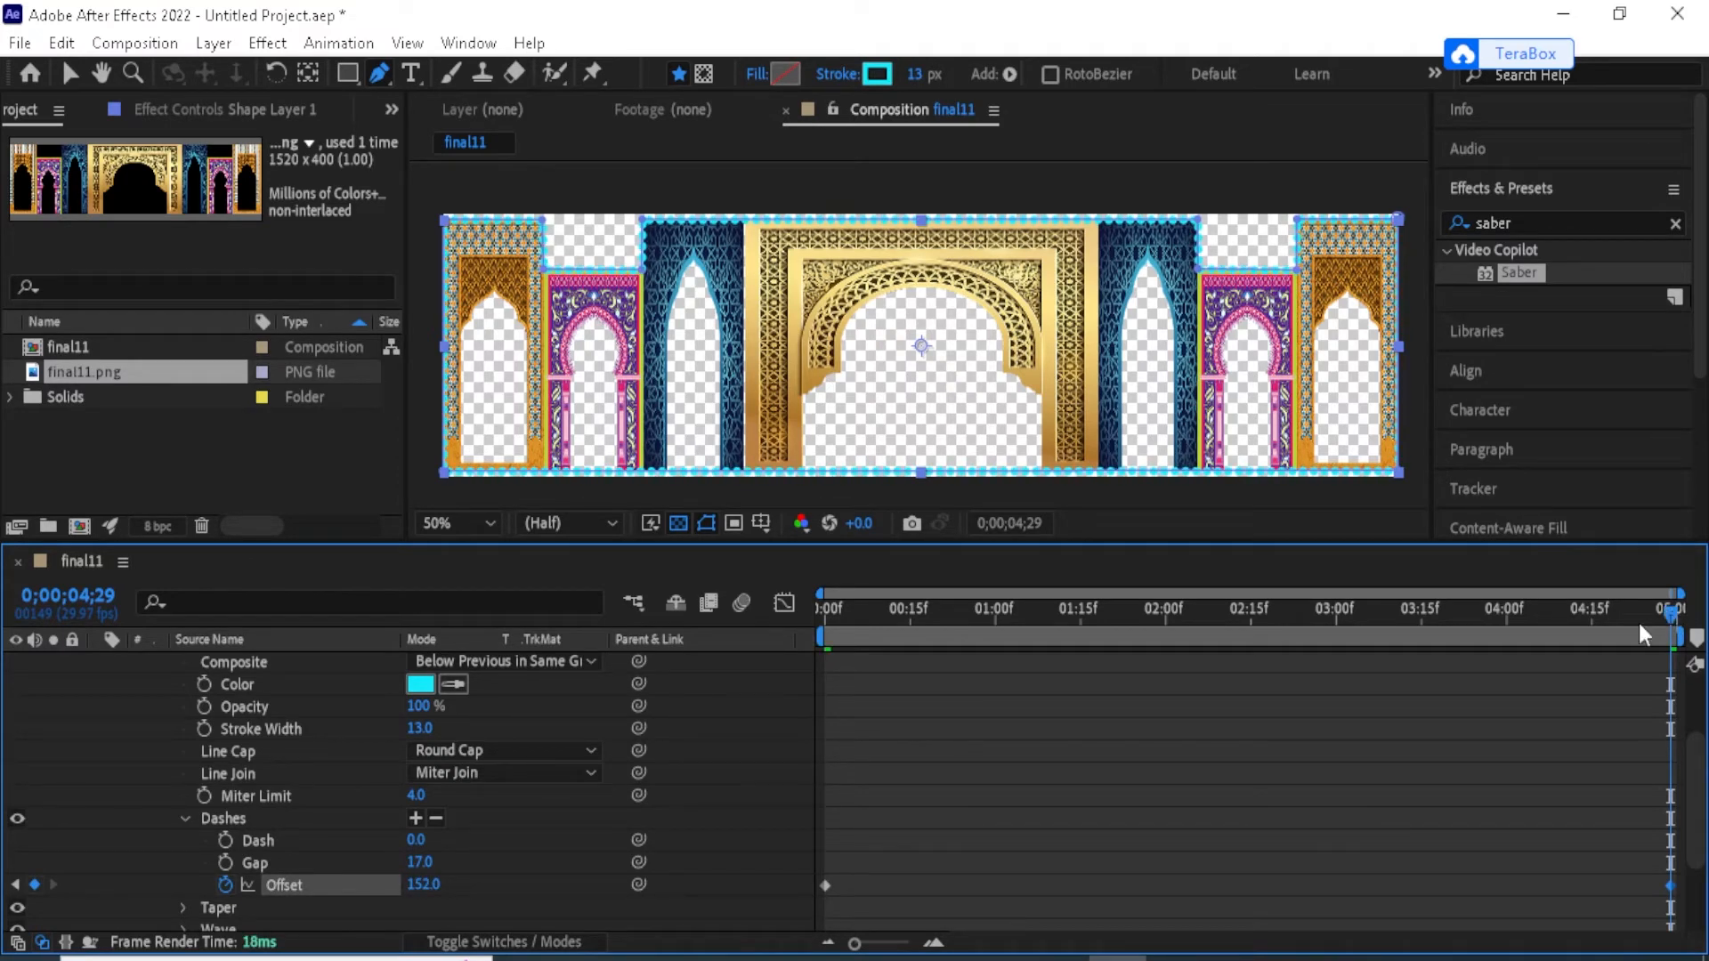
pyautogui.press('space')
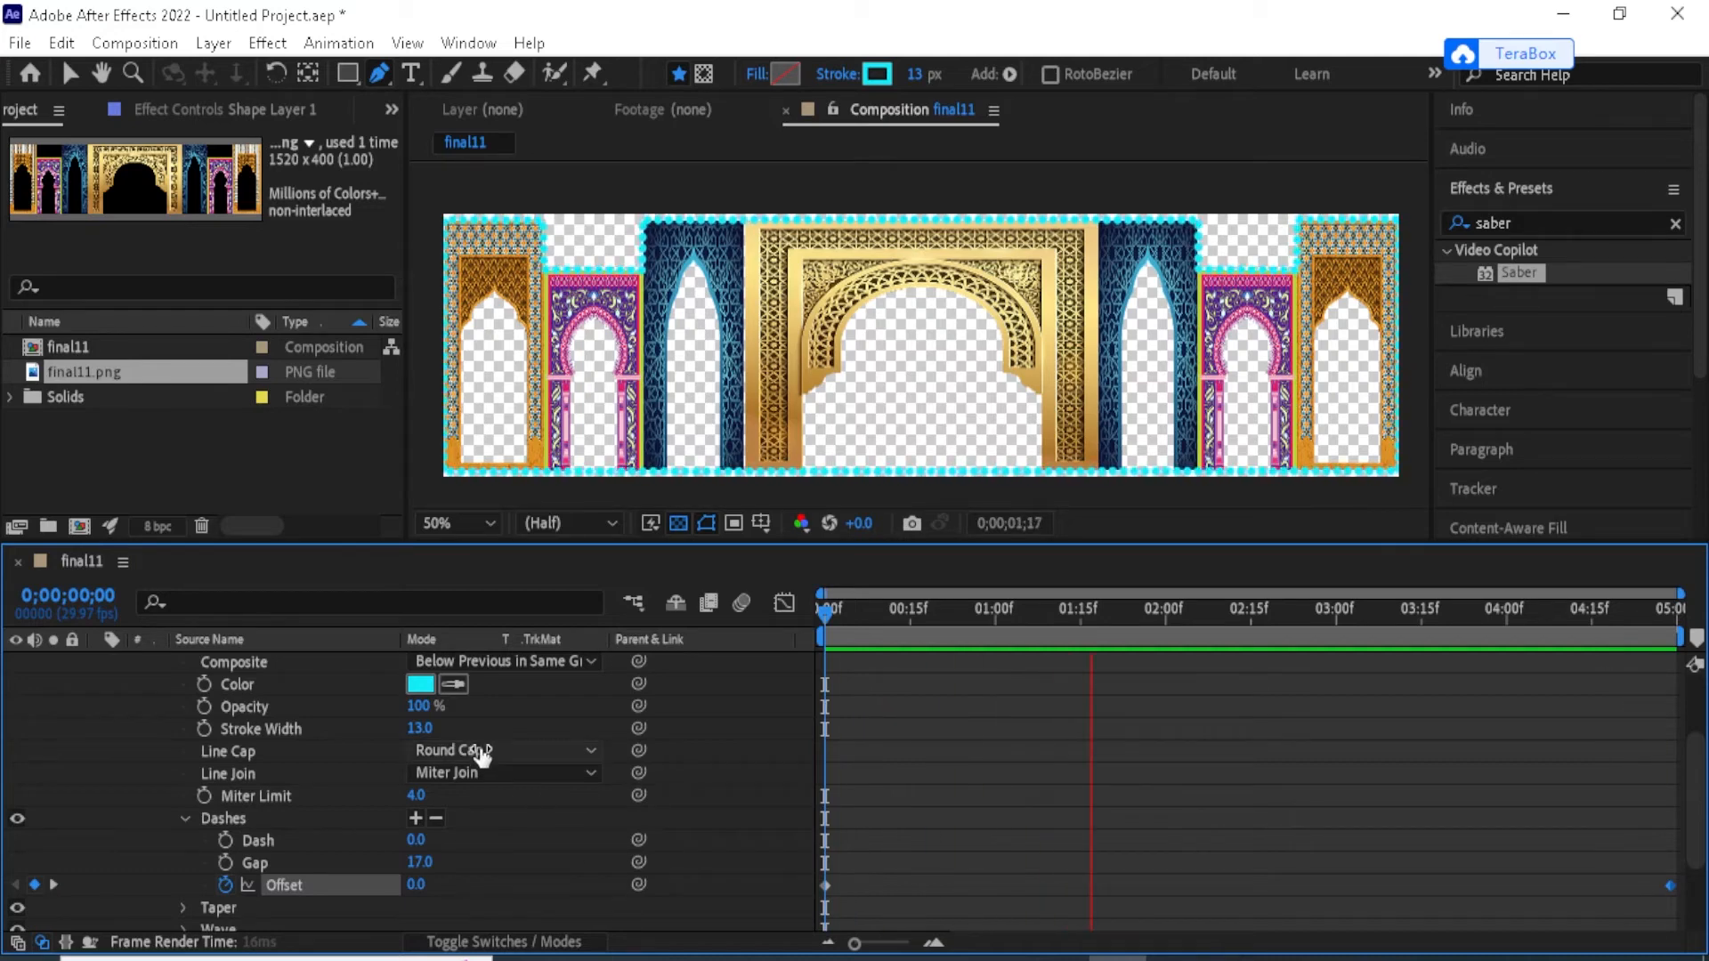
pyautogui.press('space')
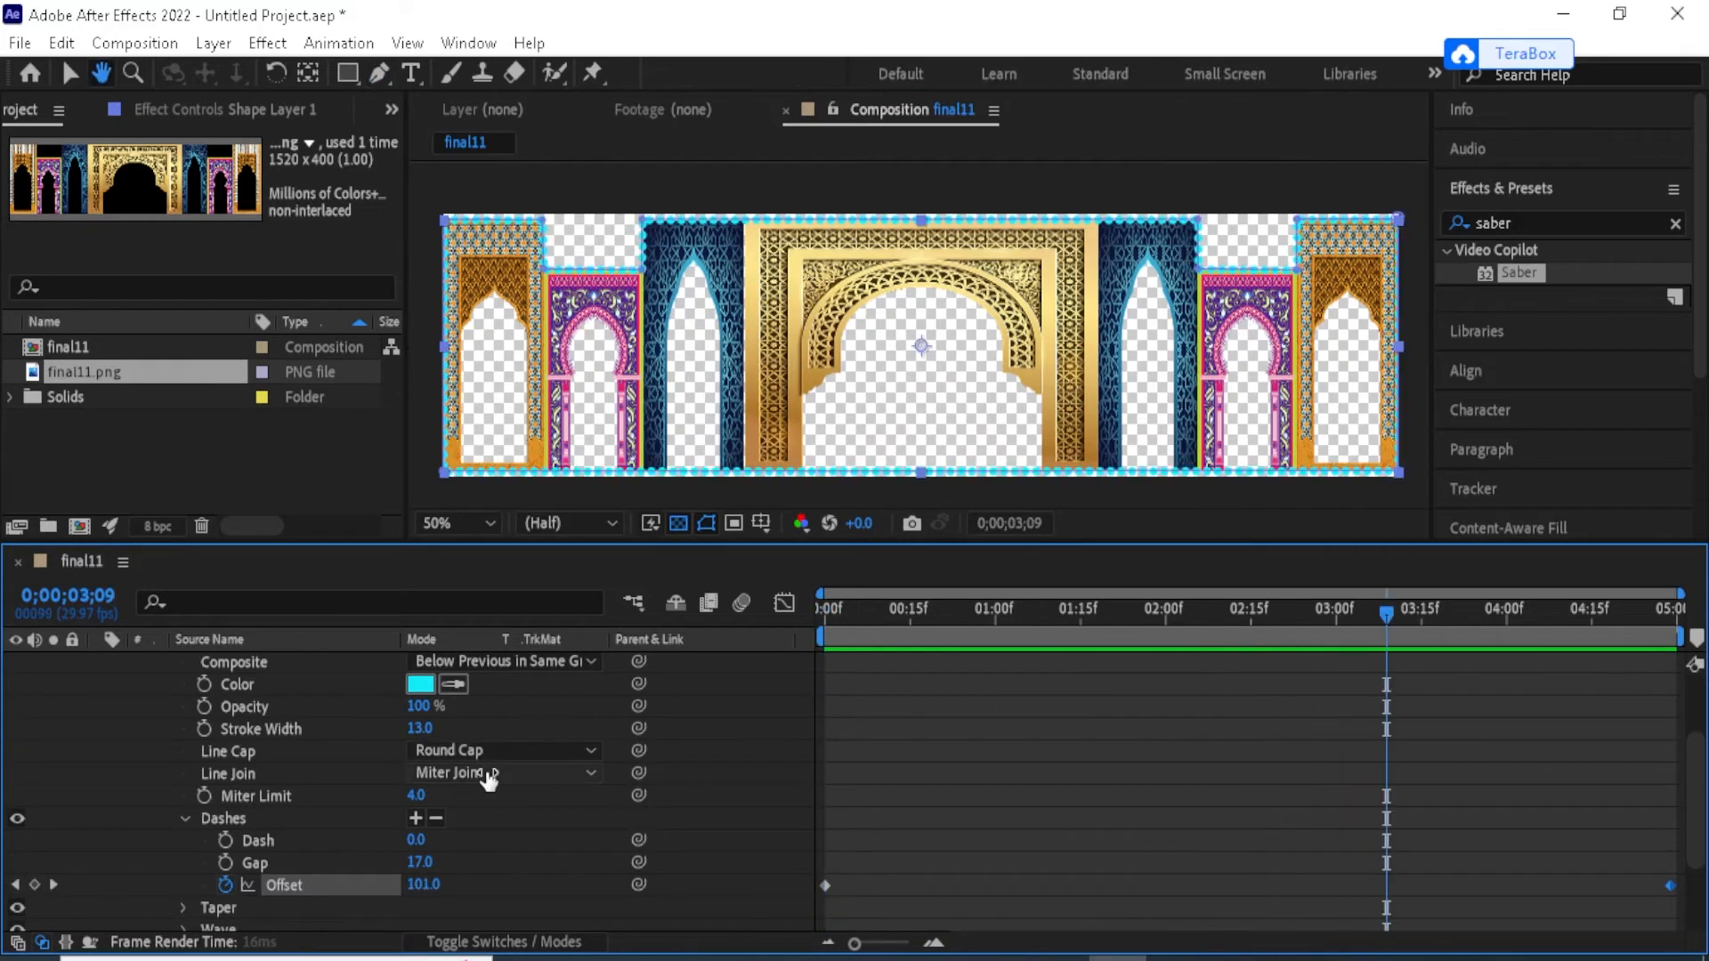
# Set the stroke's line cap to Butt Cap and check the outline at 0;00;00;00 and 0;00;01;11.
pyautogui.click(503, 758)
pyautogui.click(504, 776)
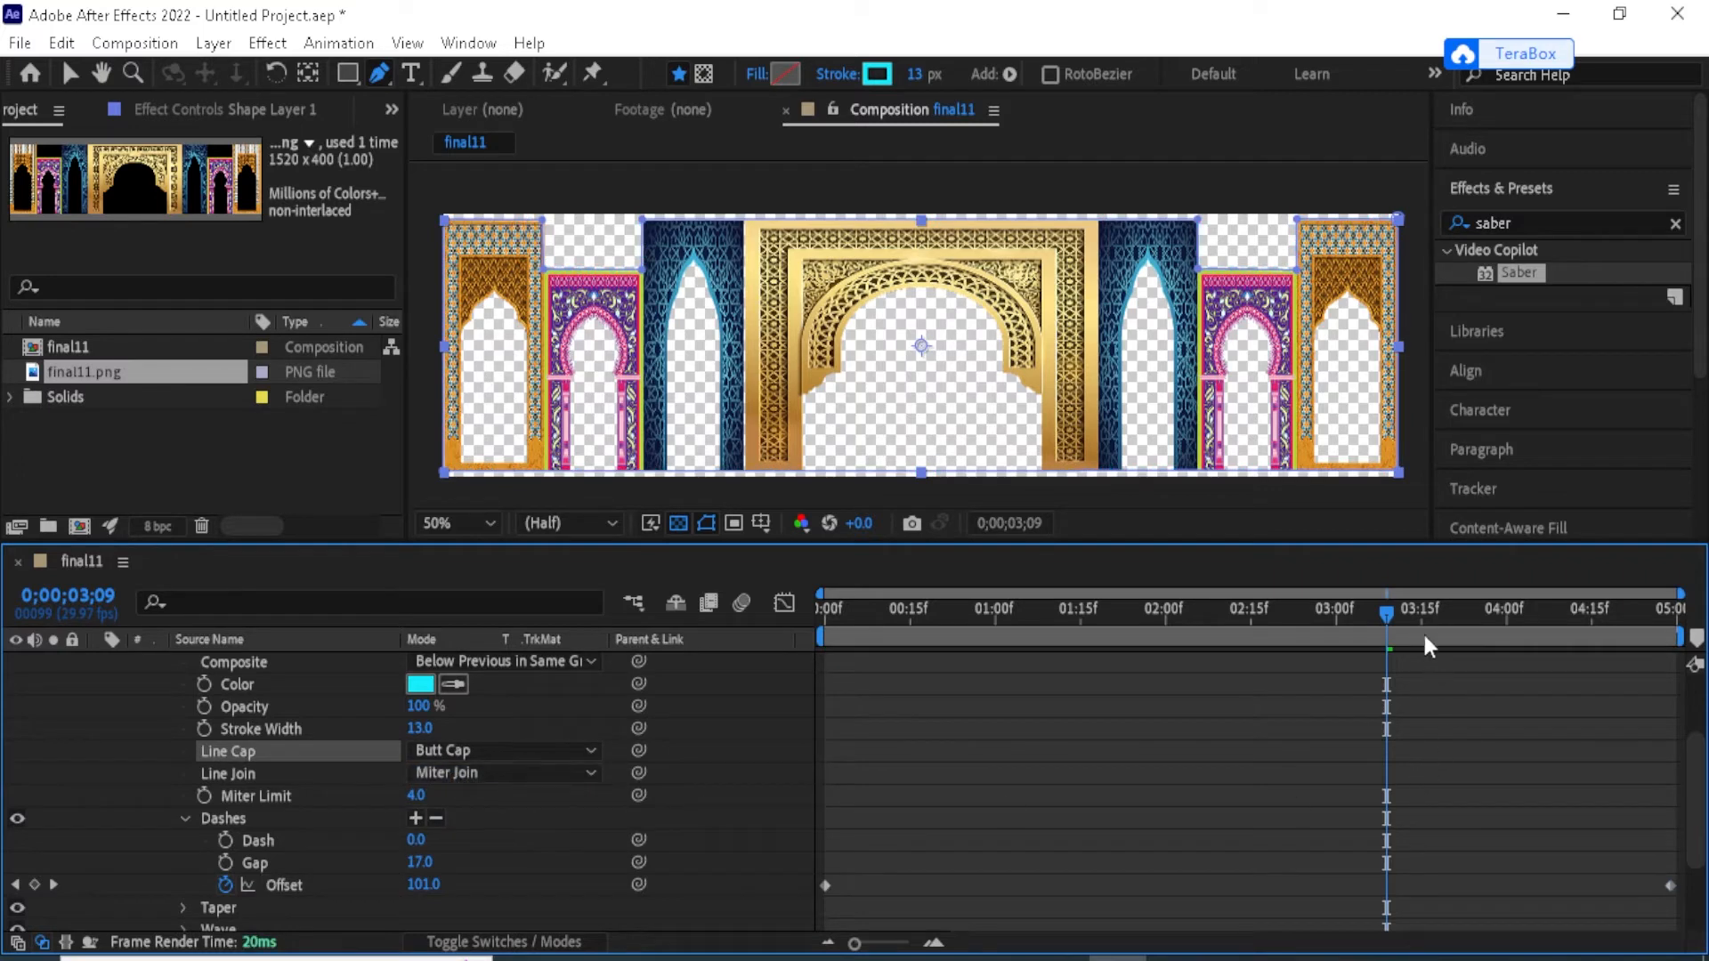
pyautogui.moveTo(1388, 618); pyautogui.dragTo(779, 693)
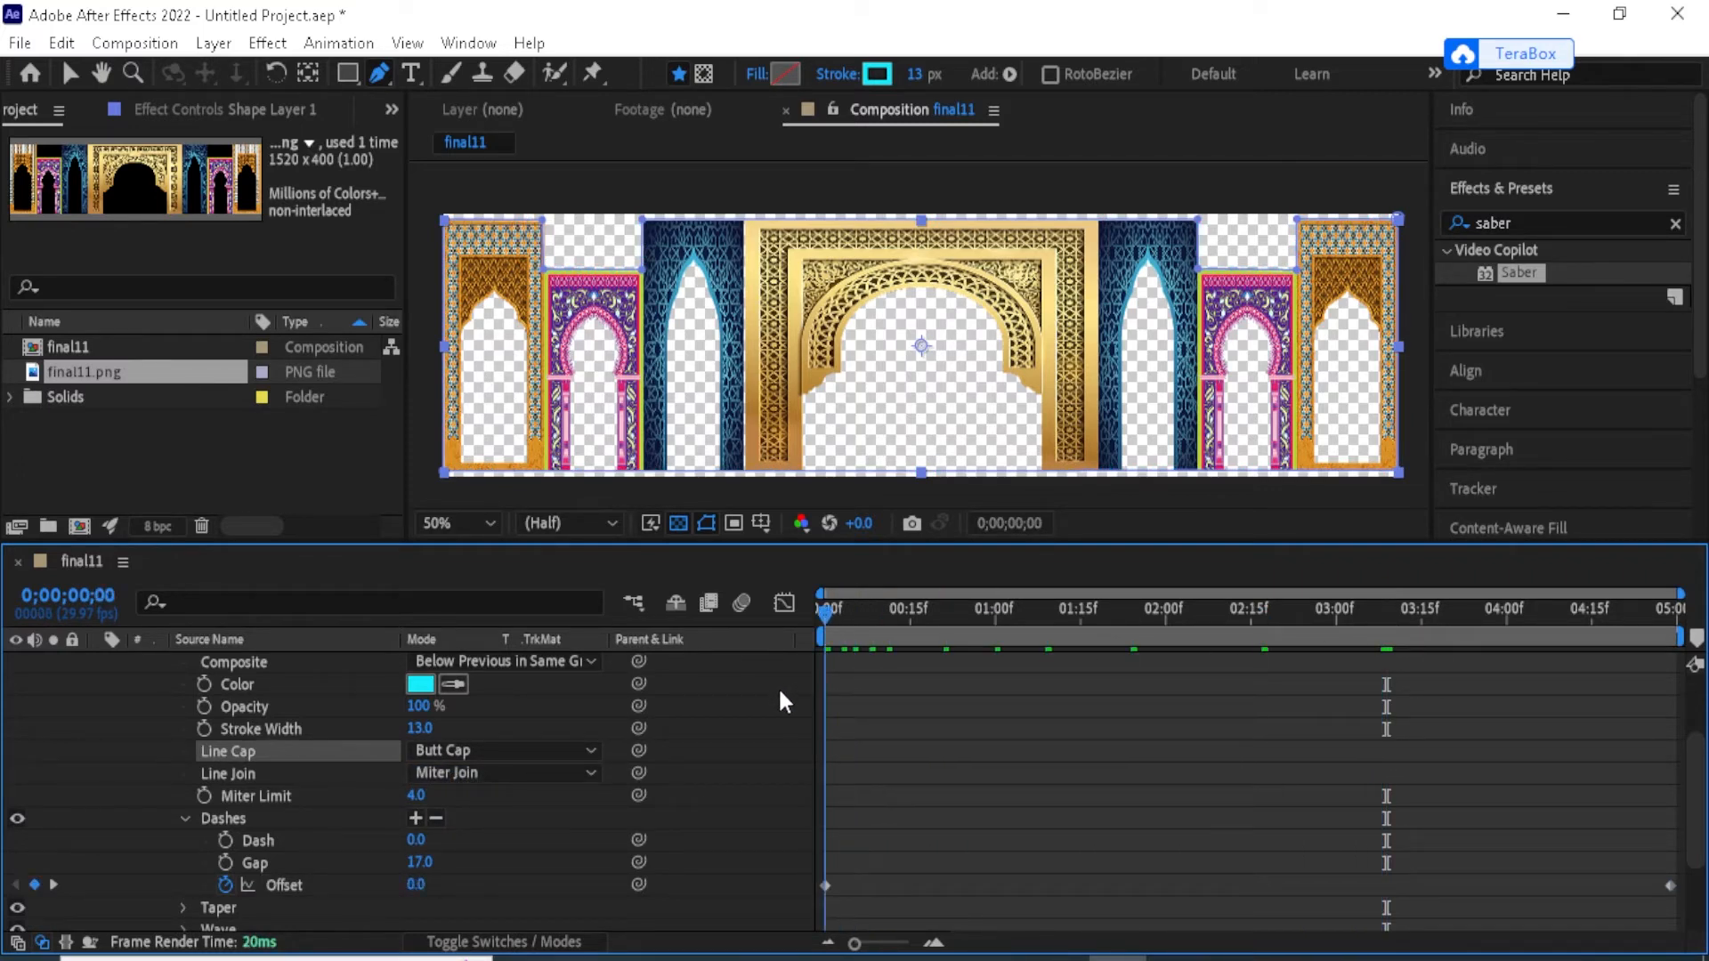
pyautogui.click(1057, 769)
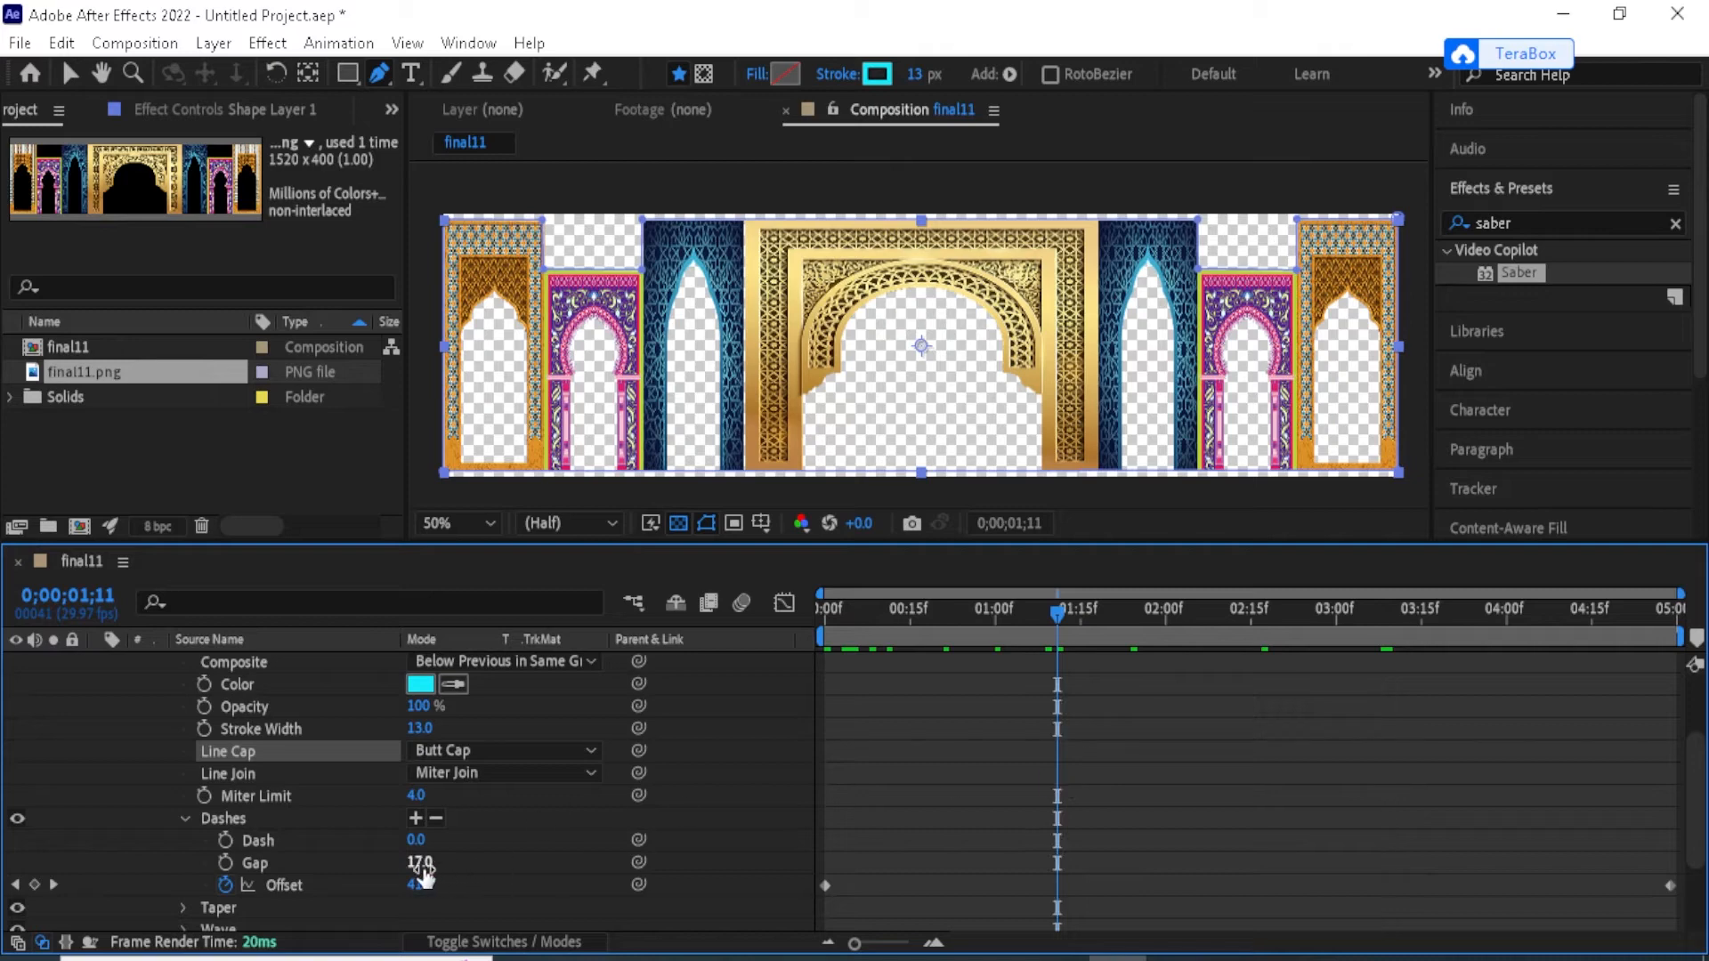
# Set the stroke's Dash to 83 and play back the outline animation from 0;00;00;00.
pyautogui.moveTo(415, 840); pyautogui.dragTo(533, 851)
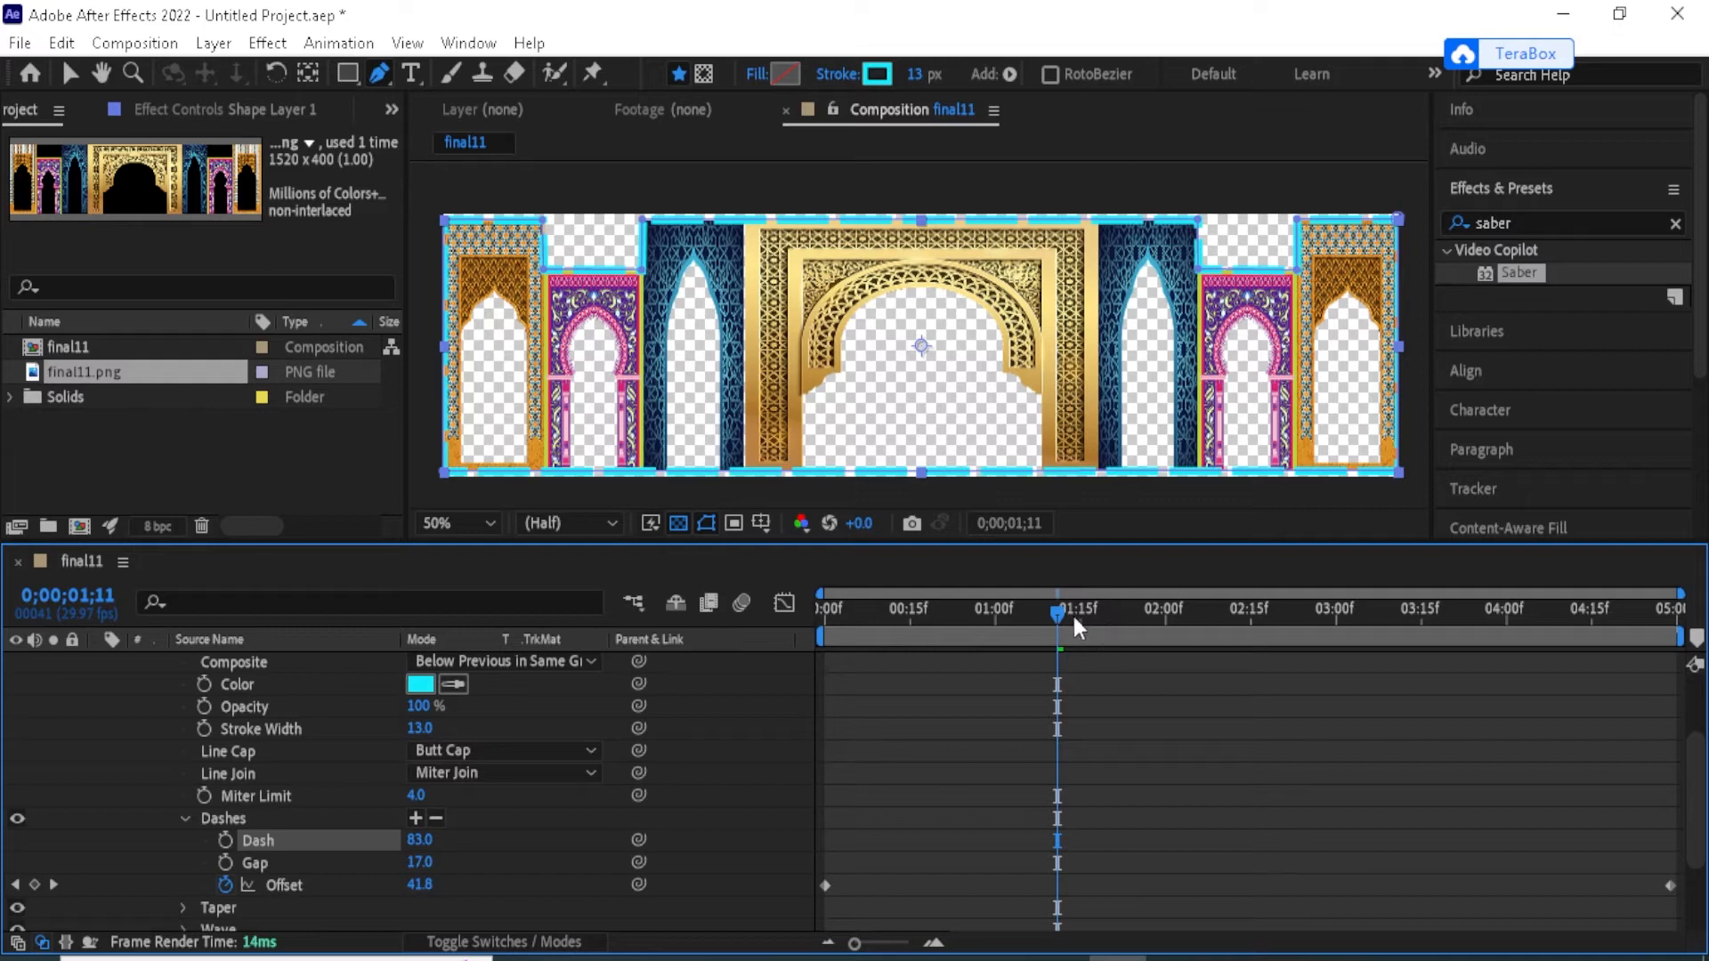
pyautogui.moveTo(1054, 616); pyautogui.dragTo(597, 690)
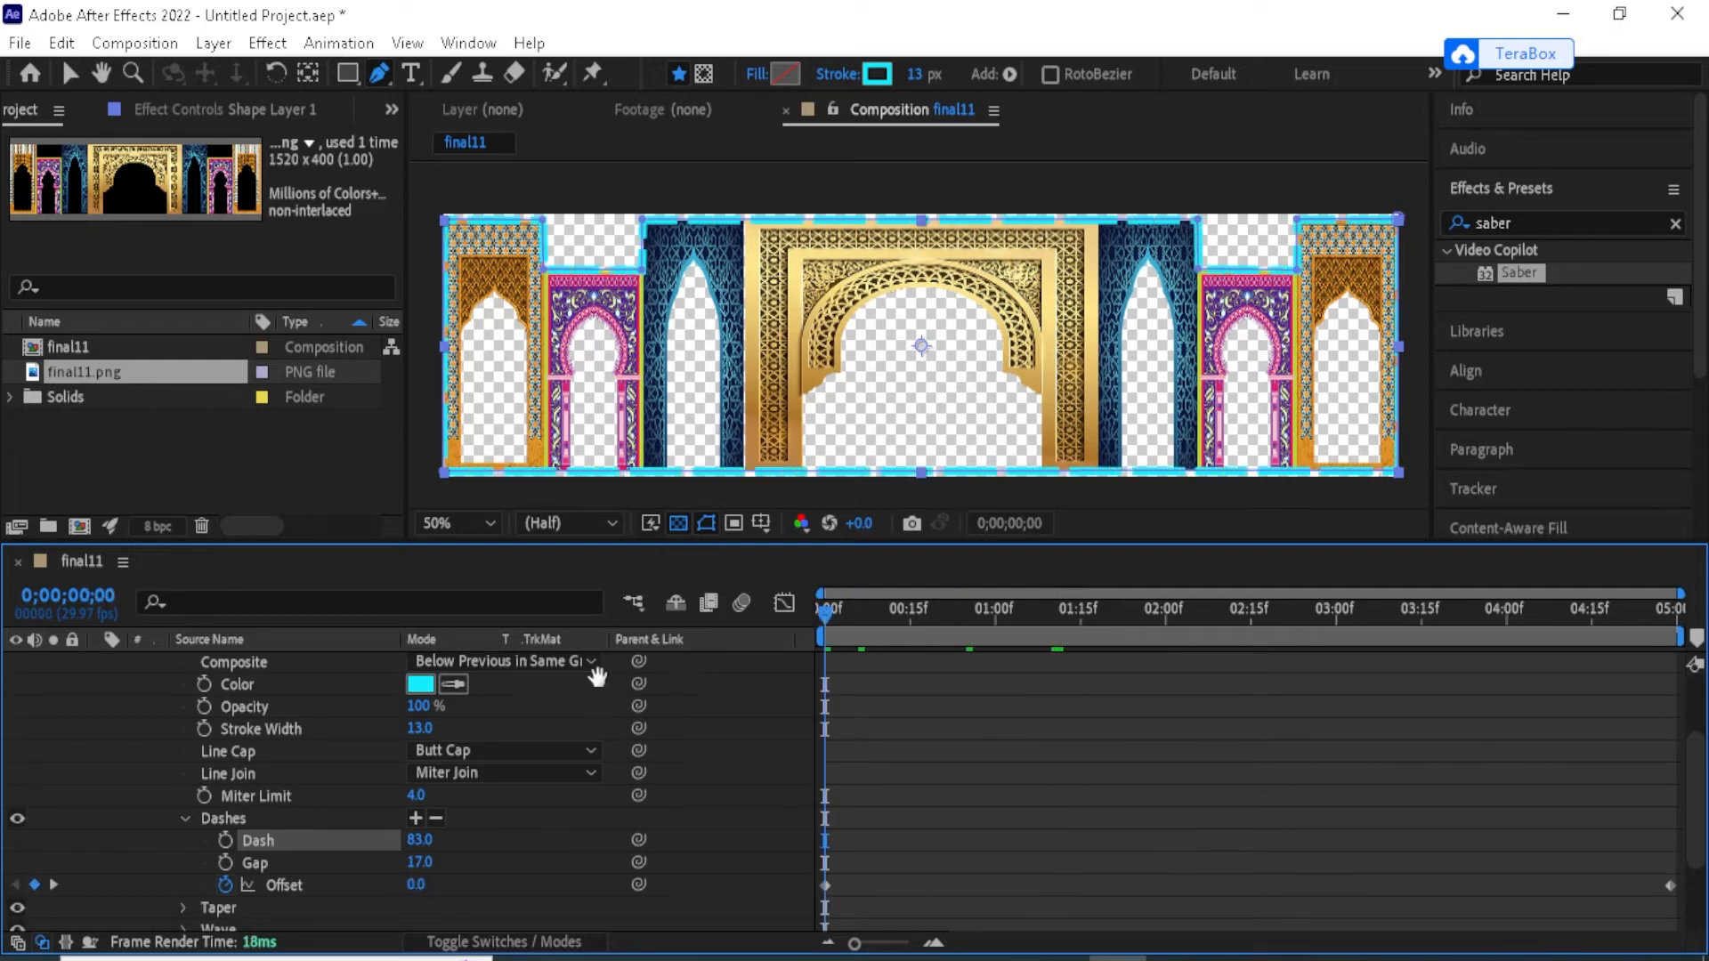
pyautogui.press('space')
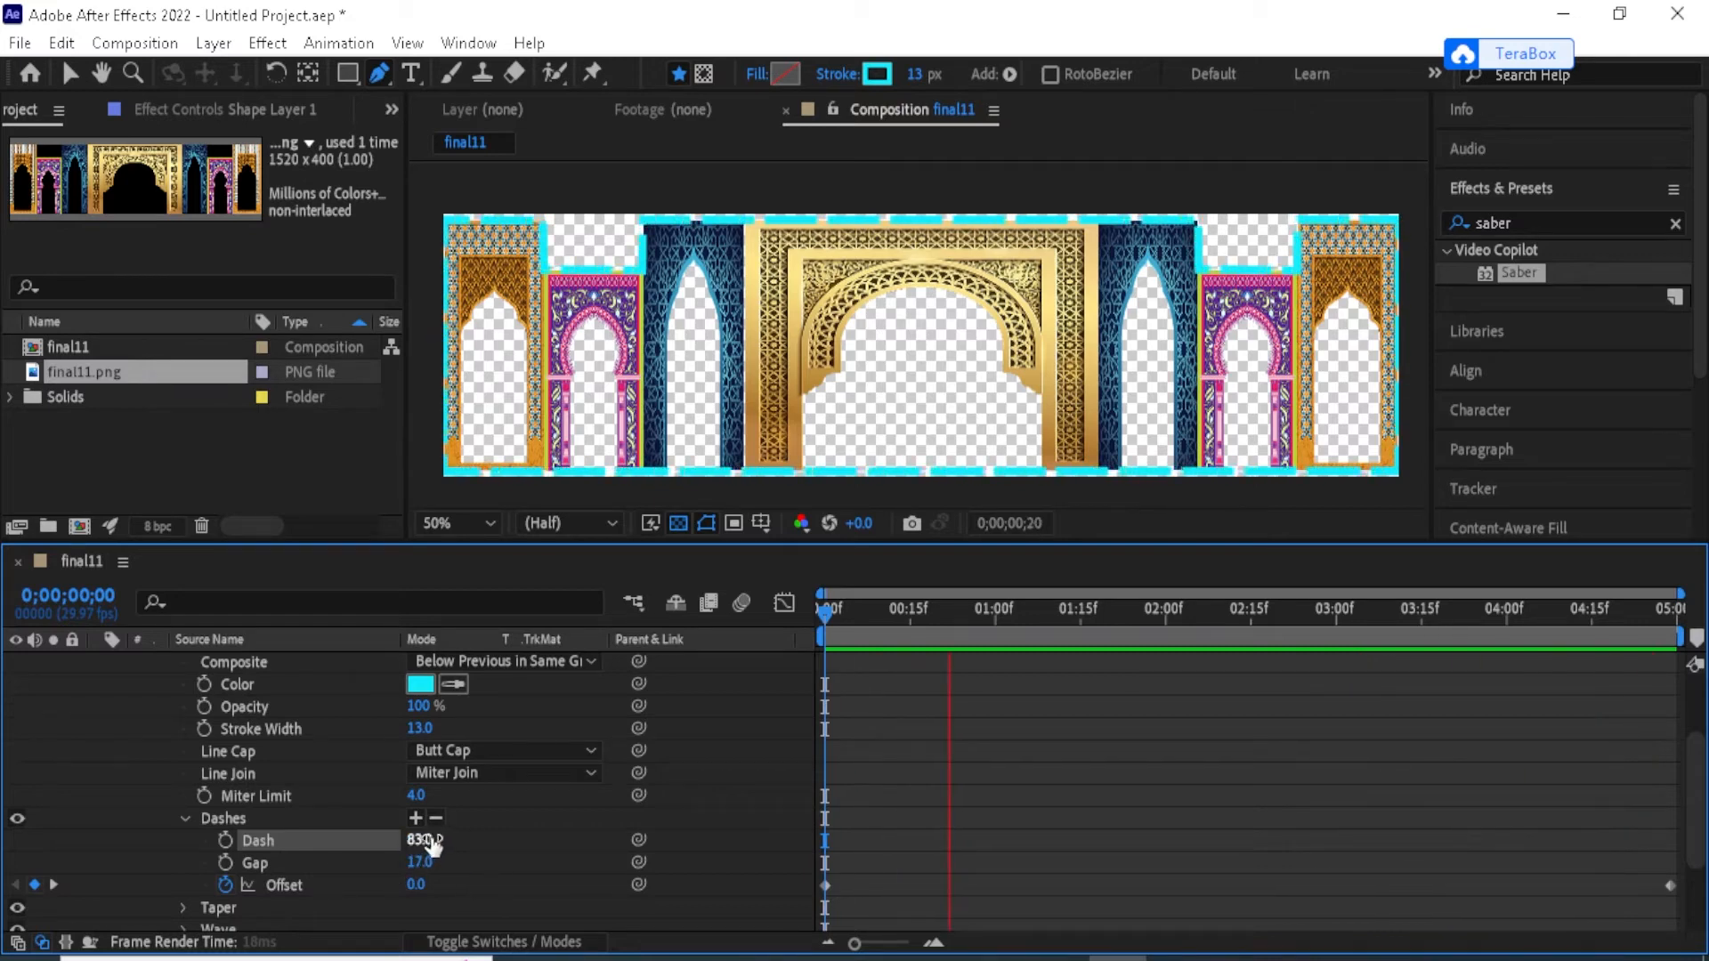
# Try shorter Dash lengths during playback, settling on 44, and stop the preview.
pyautogui.moveTo(434, 843); pyautogui.dragTo(354, 840)
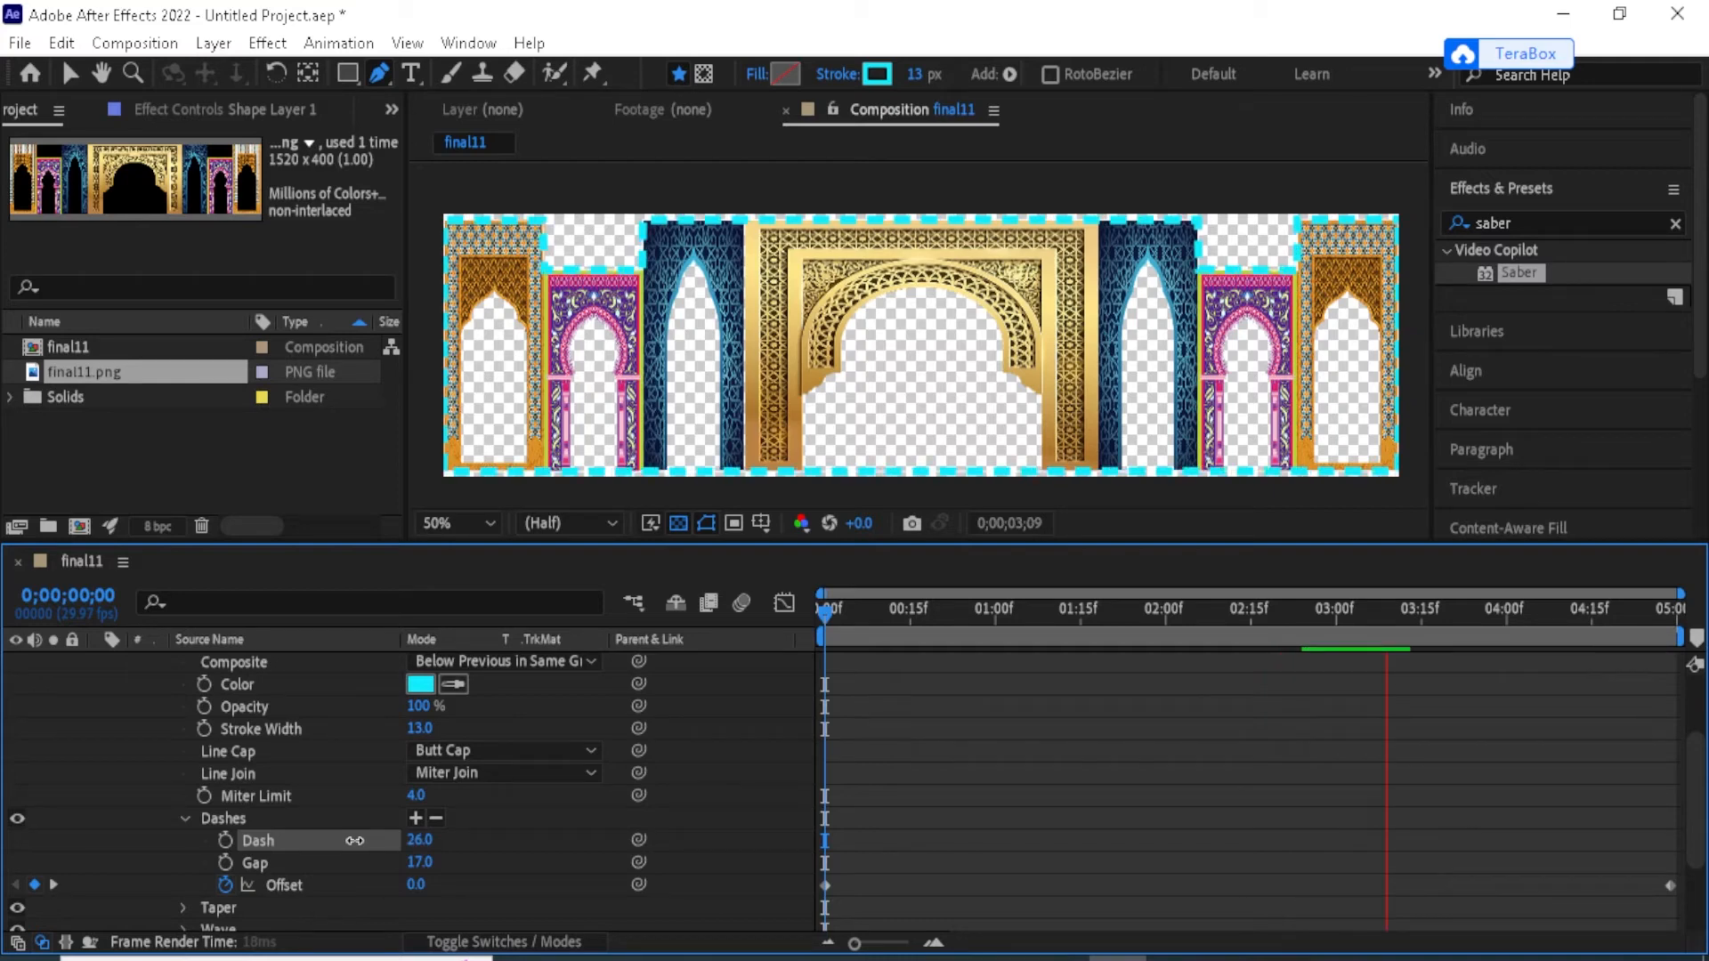
pyautogui.moveTo(354, 841)
pyautogui.mouseDown()
pyautogui.moveTo(379, 839)
pyautogui.moveTo(351, 839)
pyautogui.mouseUp()
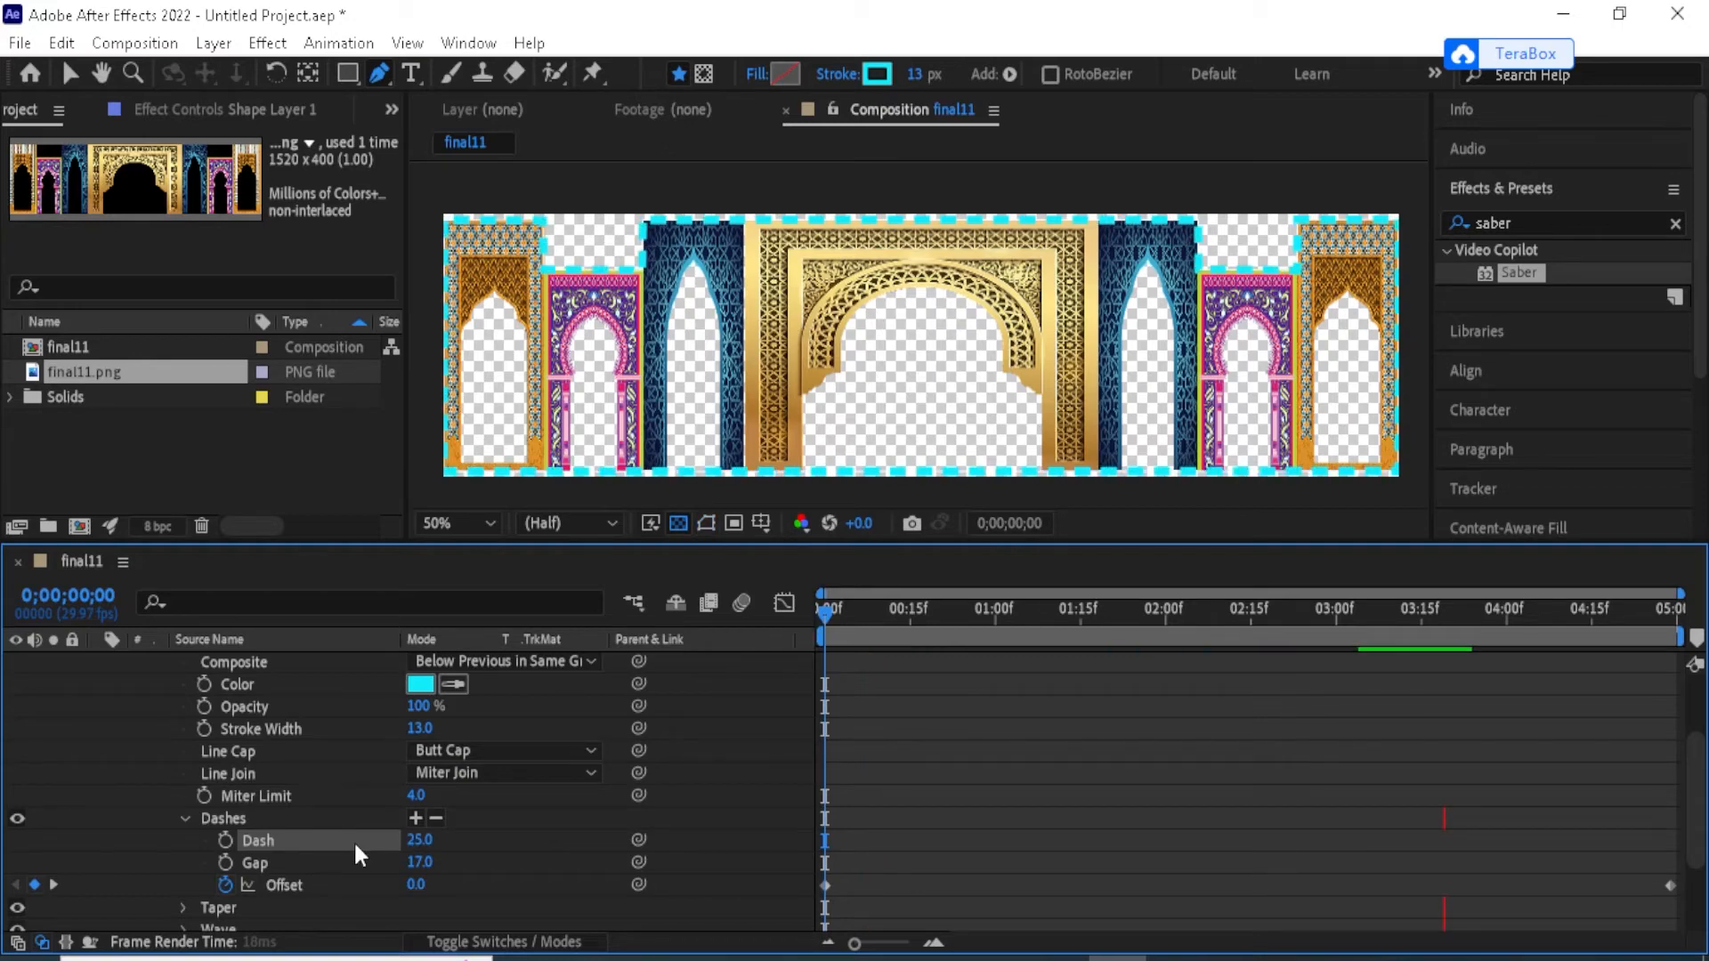
pyautogui.moveTo(354, 840); pyautogui.dragTo(435, 844)
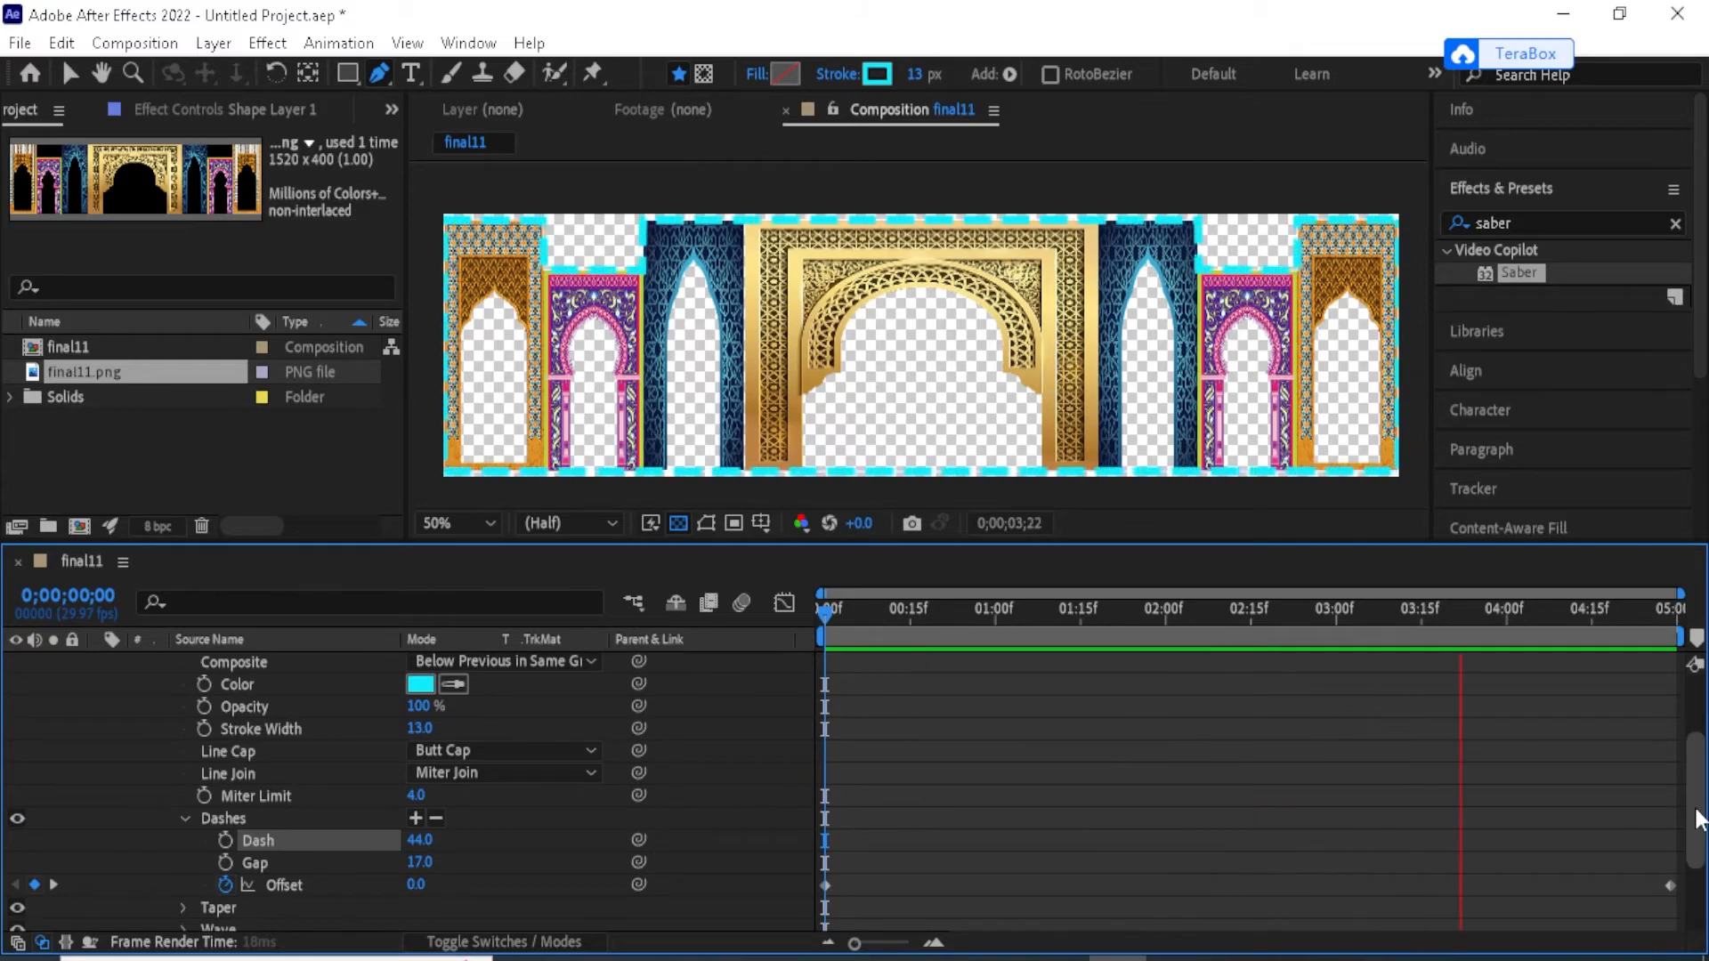
pyautogui.press('space')
# Delete Shape Layer 1 from the final11 composition.
pyautogui.moveTo(1697, 819); pyautogui.dragTo(1697, 761)
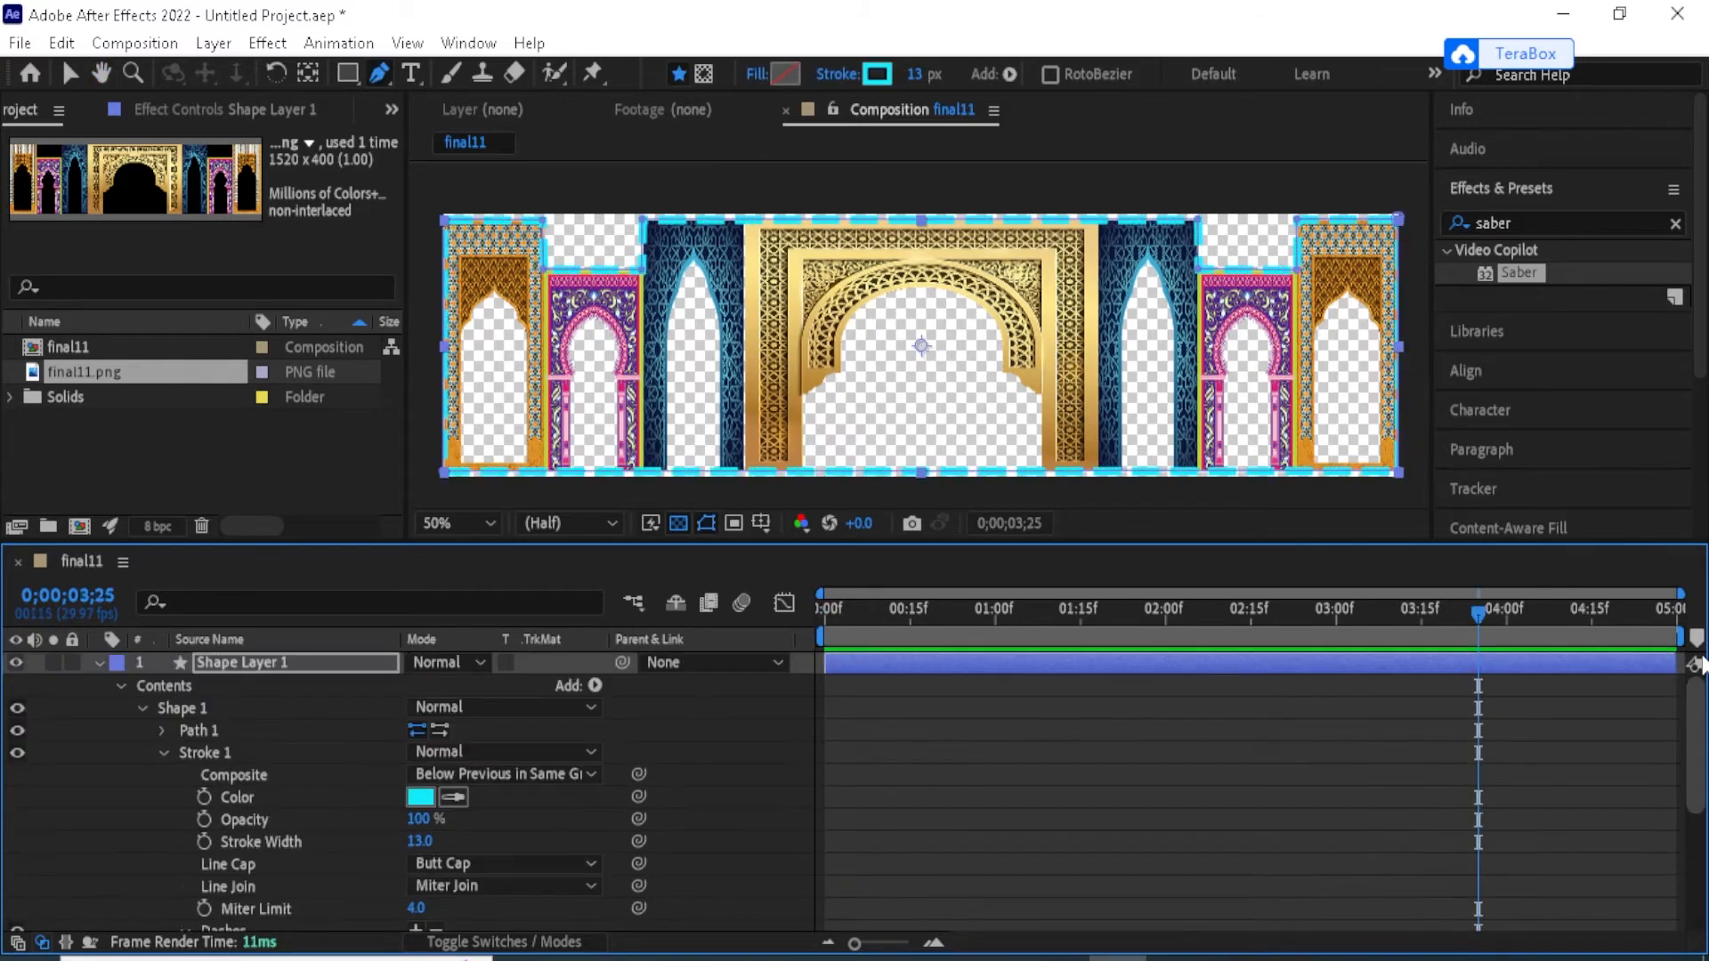
pyautogui.click(281, 671)
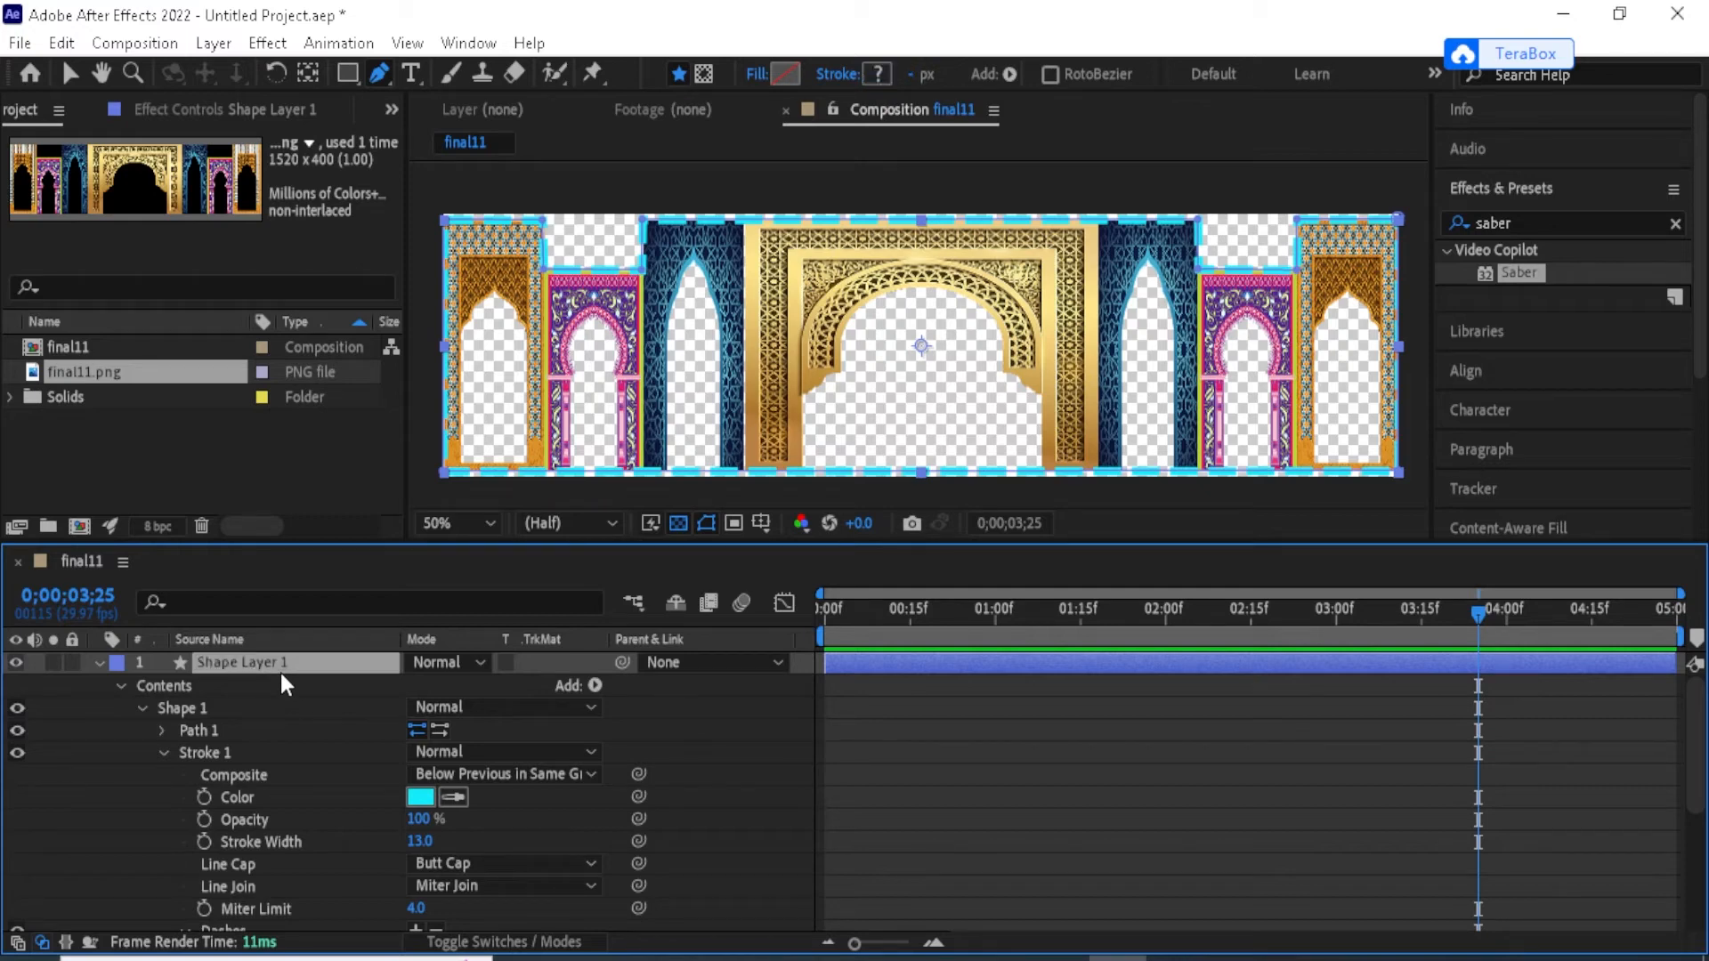
pyautogui.press('Delete')
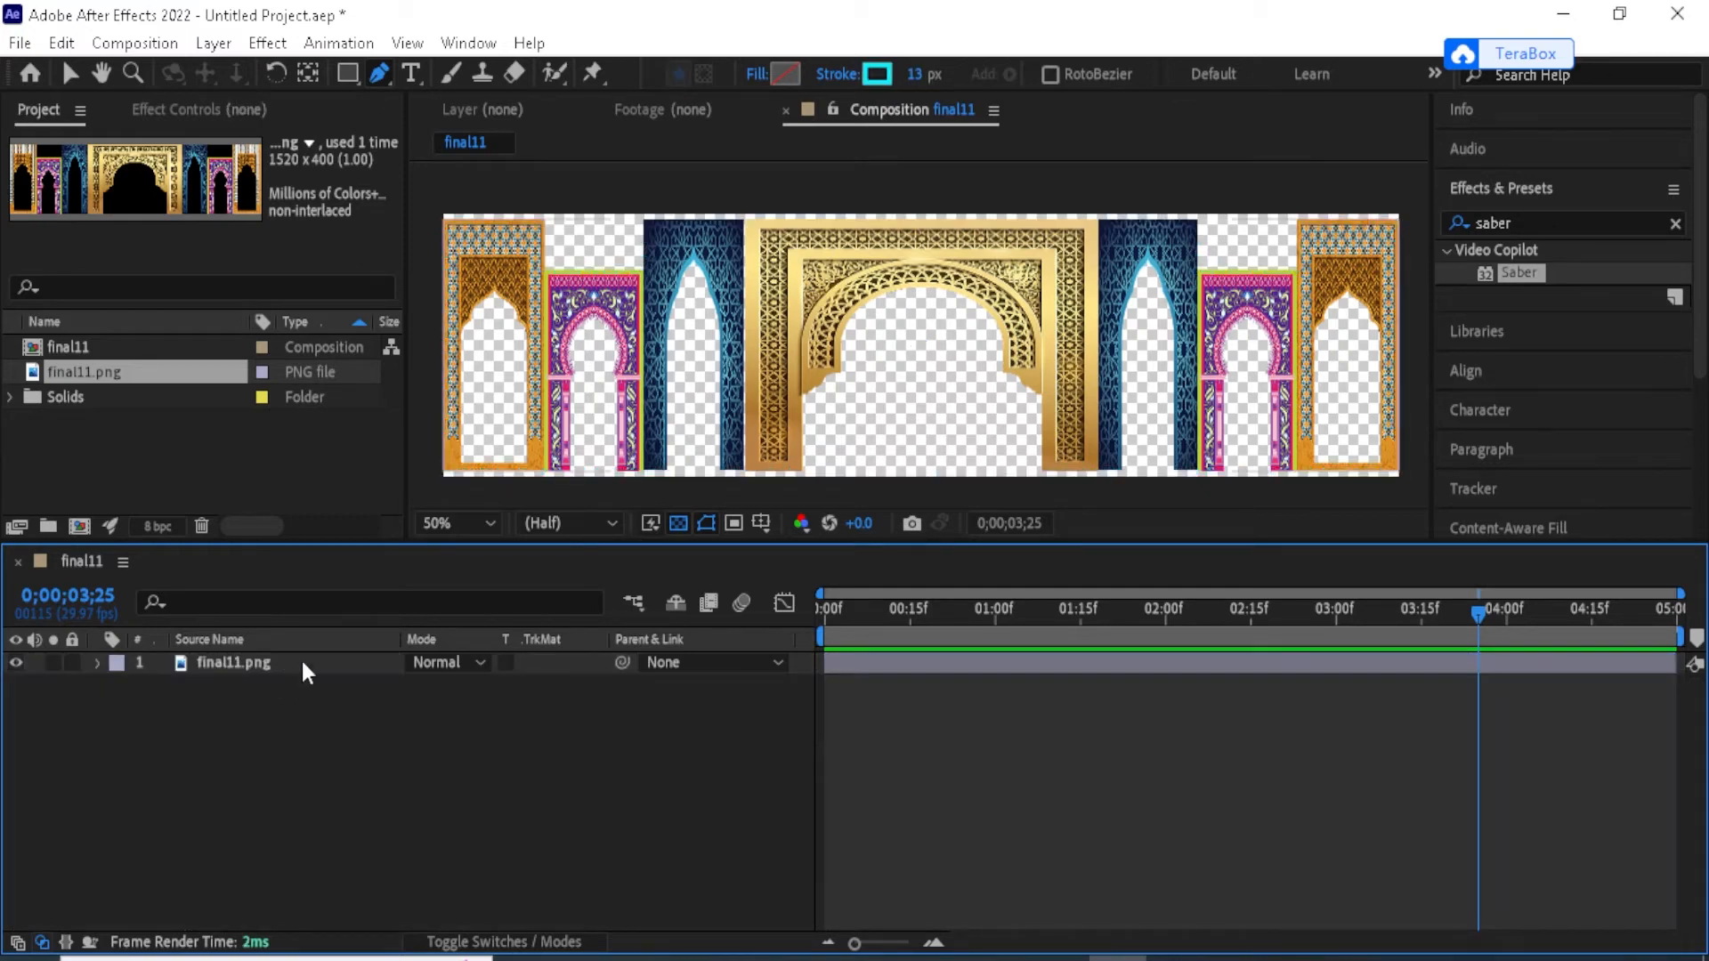
# Auto-trace the final11.png layer on the current frame from its Alpha channel with 1 px tolerance and 50% threshold.
pyautogui.click(301, 661)
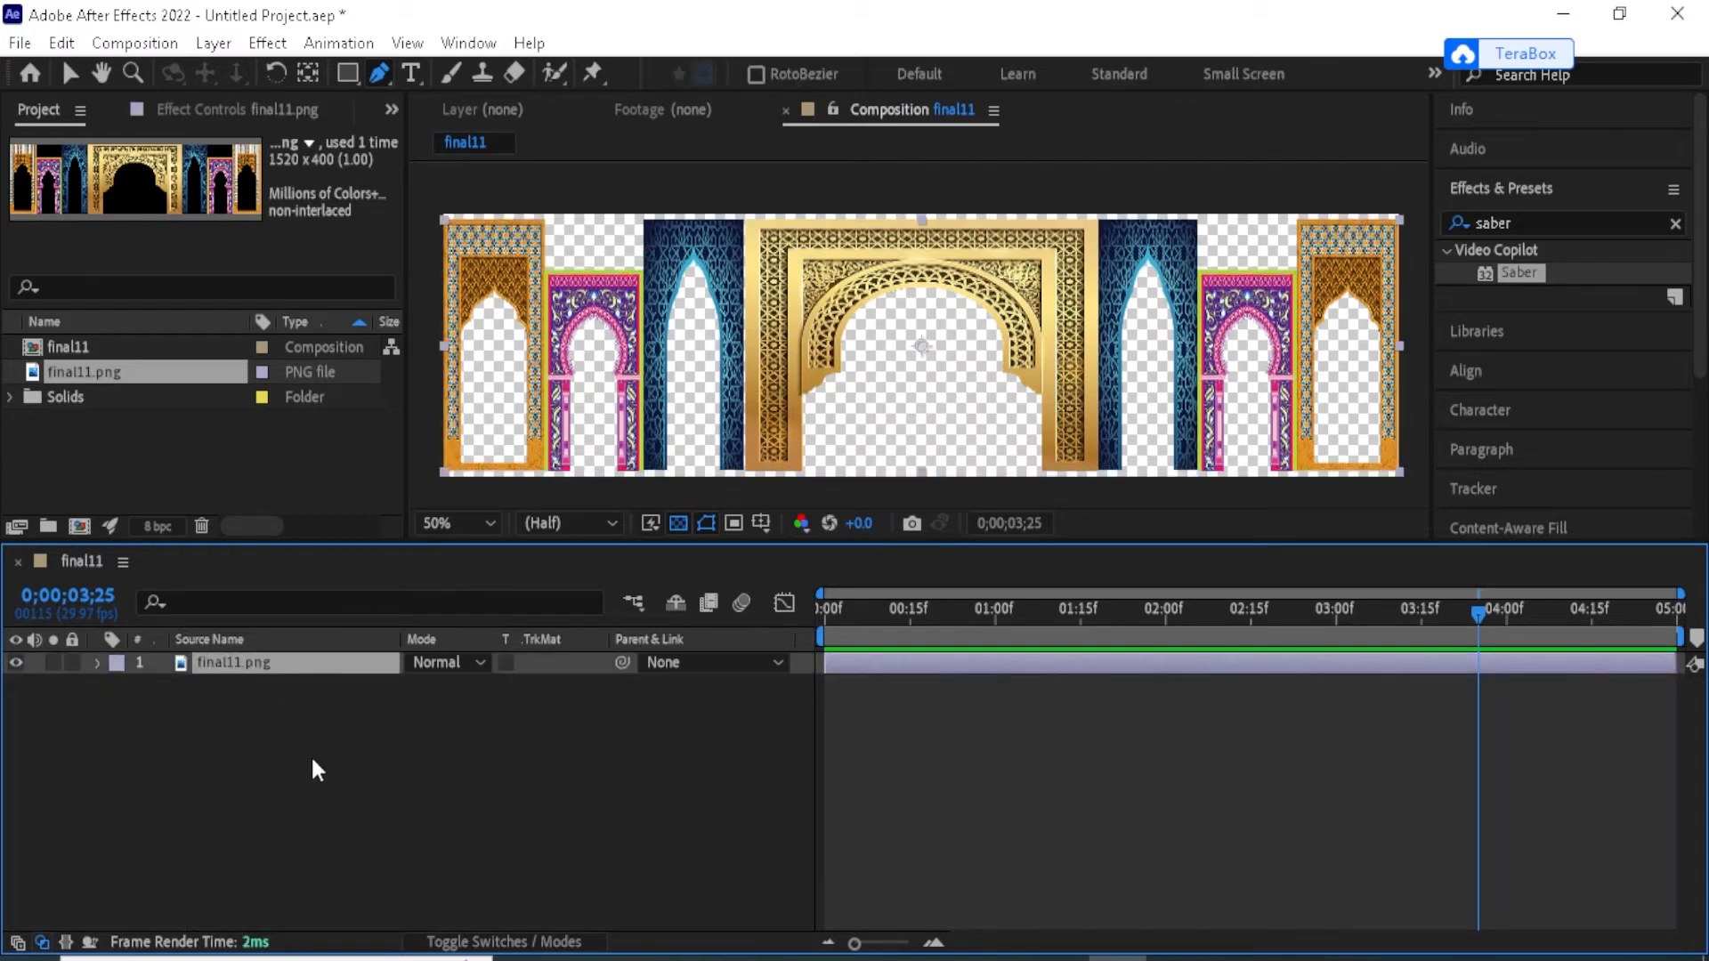
pyautogui.click(349, 852)
pyautogui.click(294, 668)
pyautogui.click(212, 43)
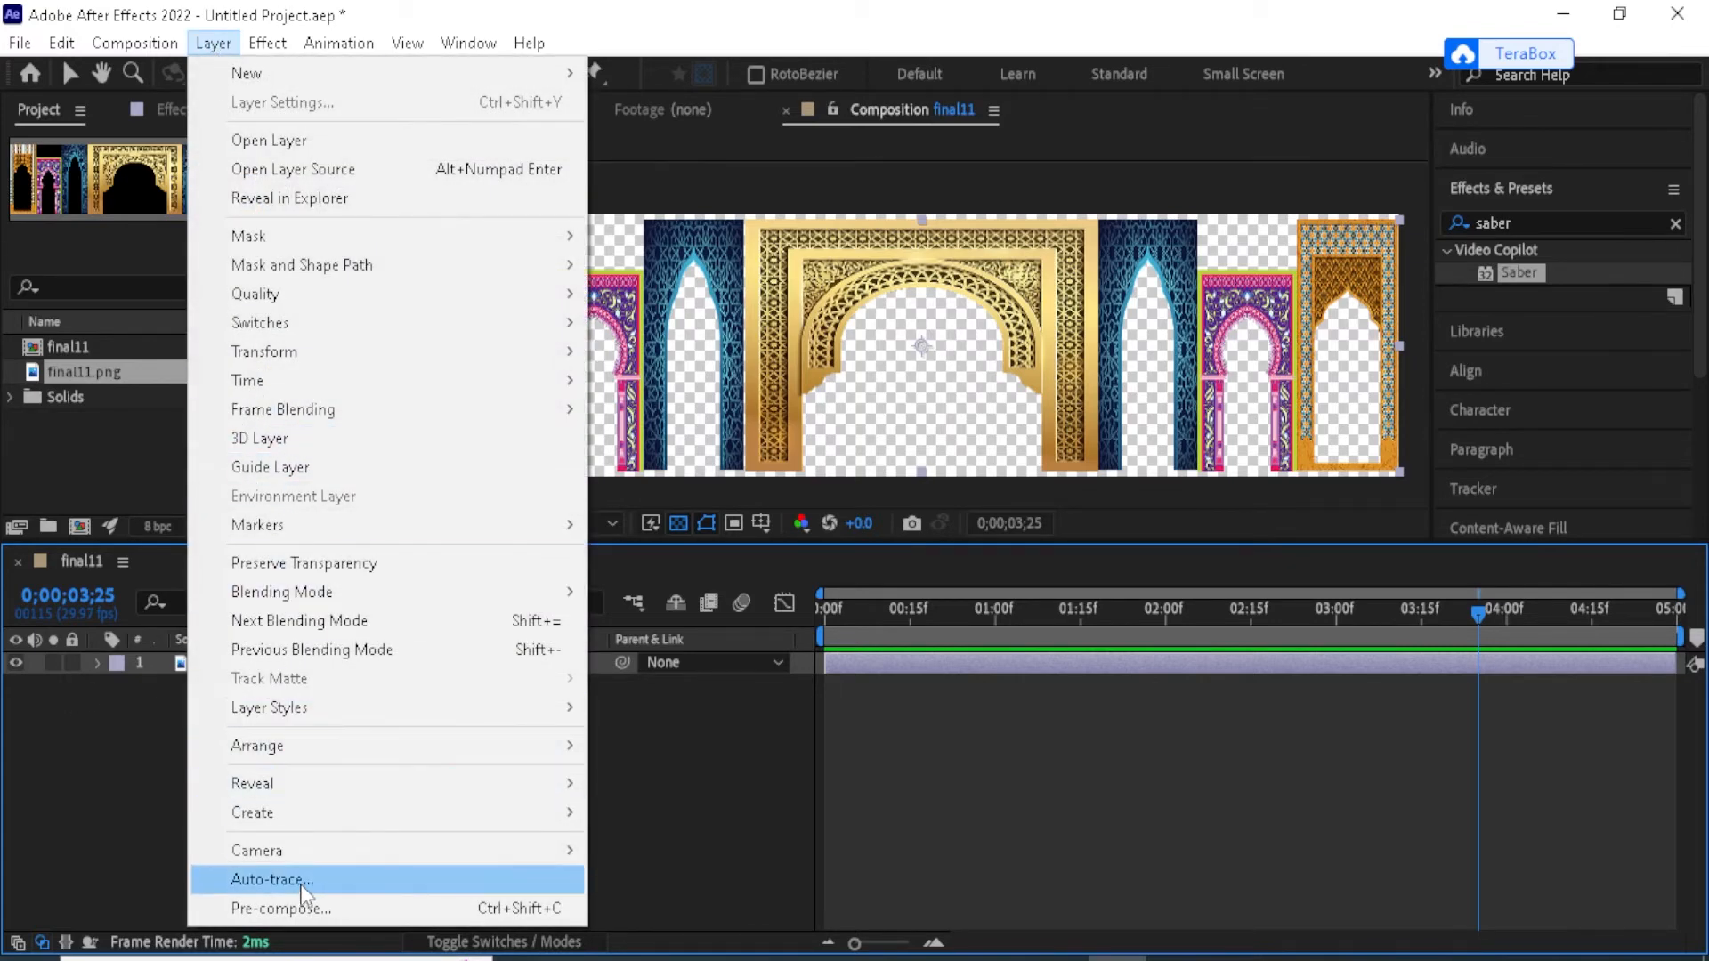
pyautogui.click(272, 880)
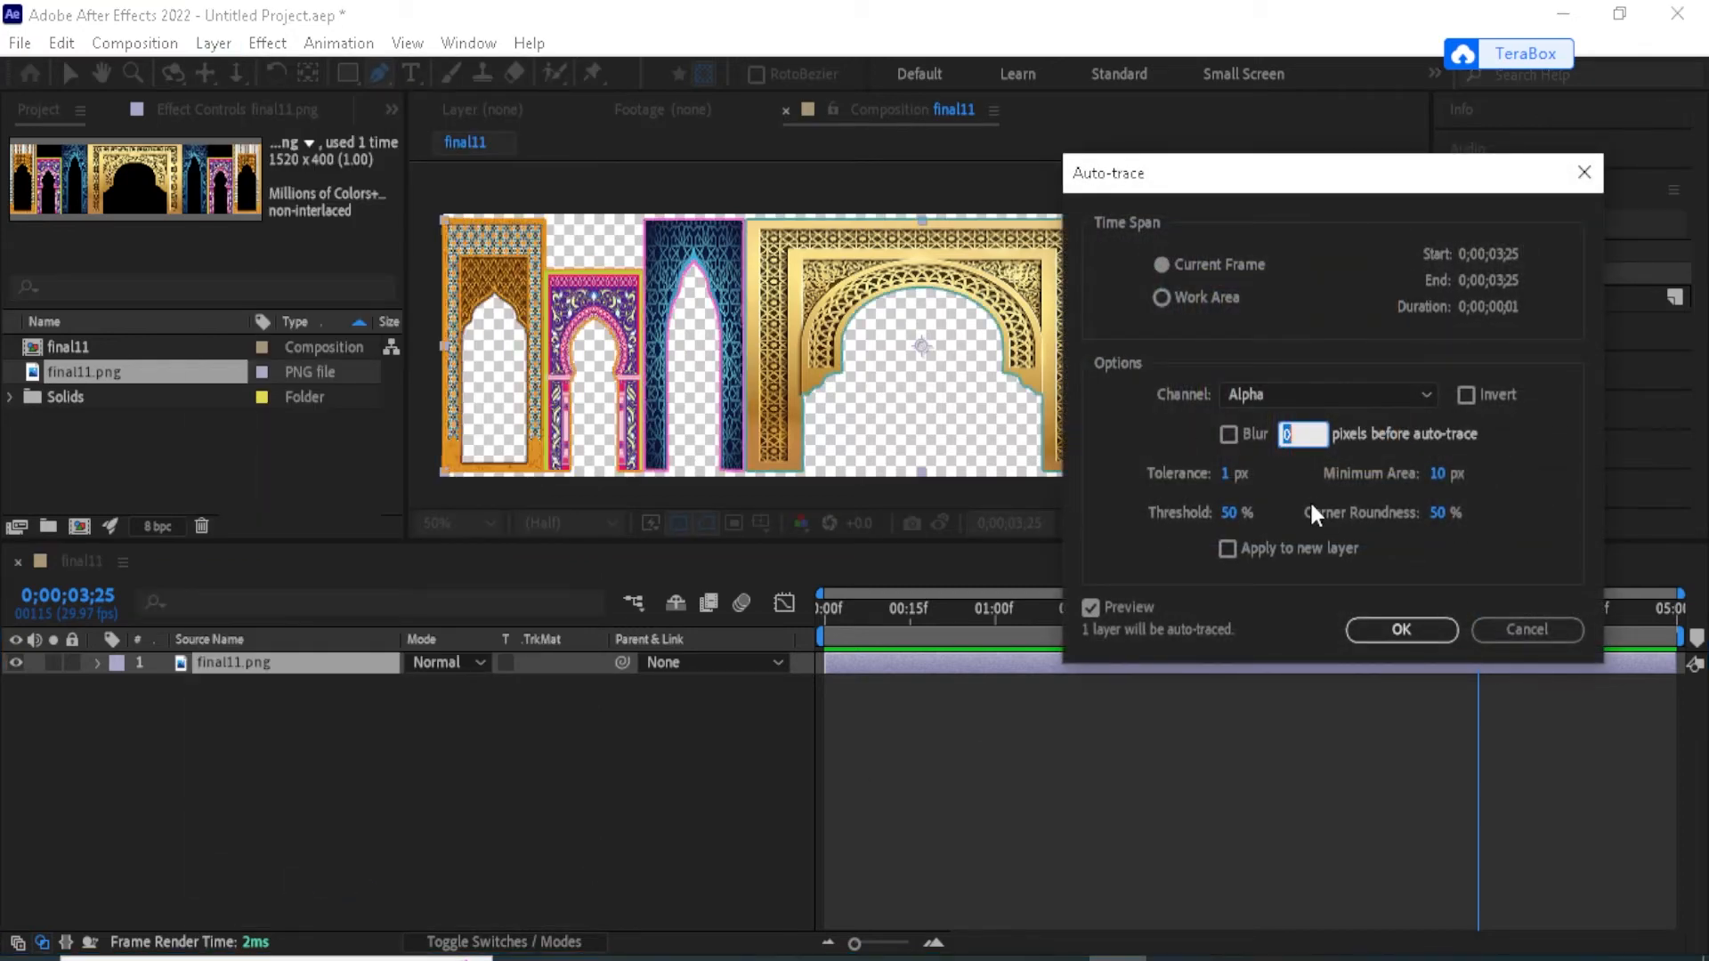
pyautogui.click(1401, 637)
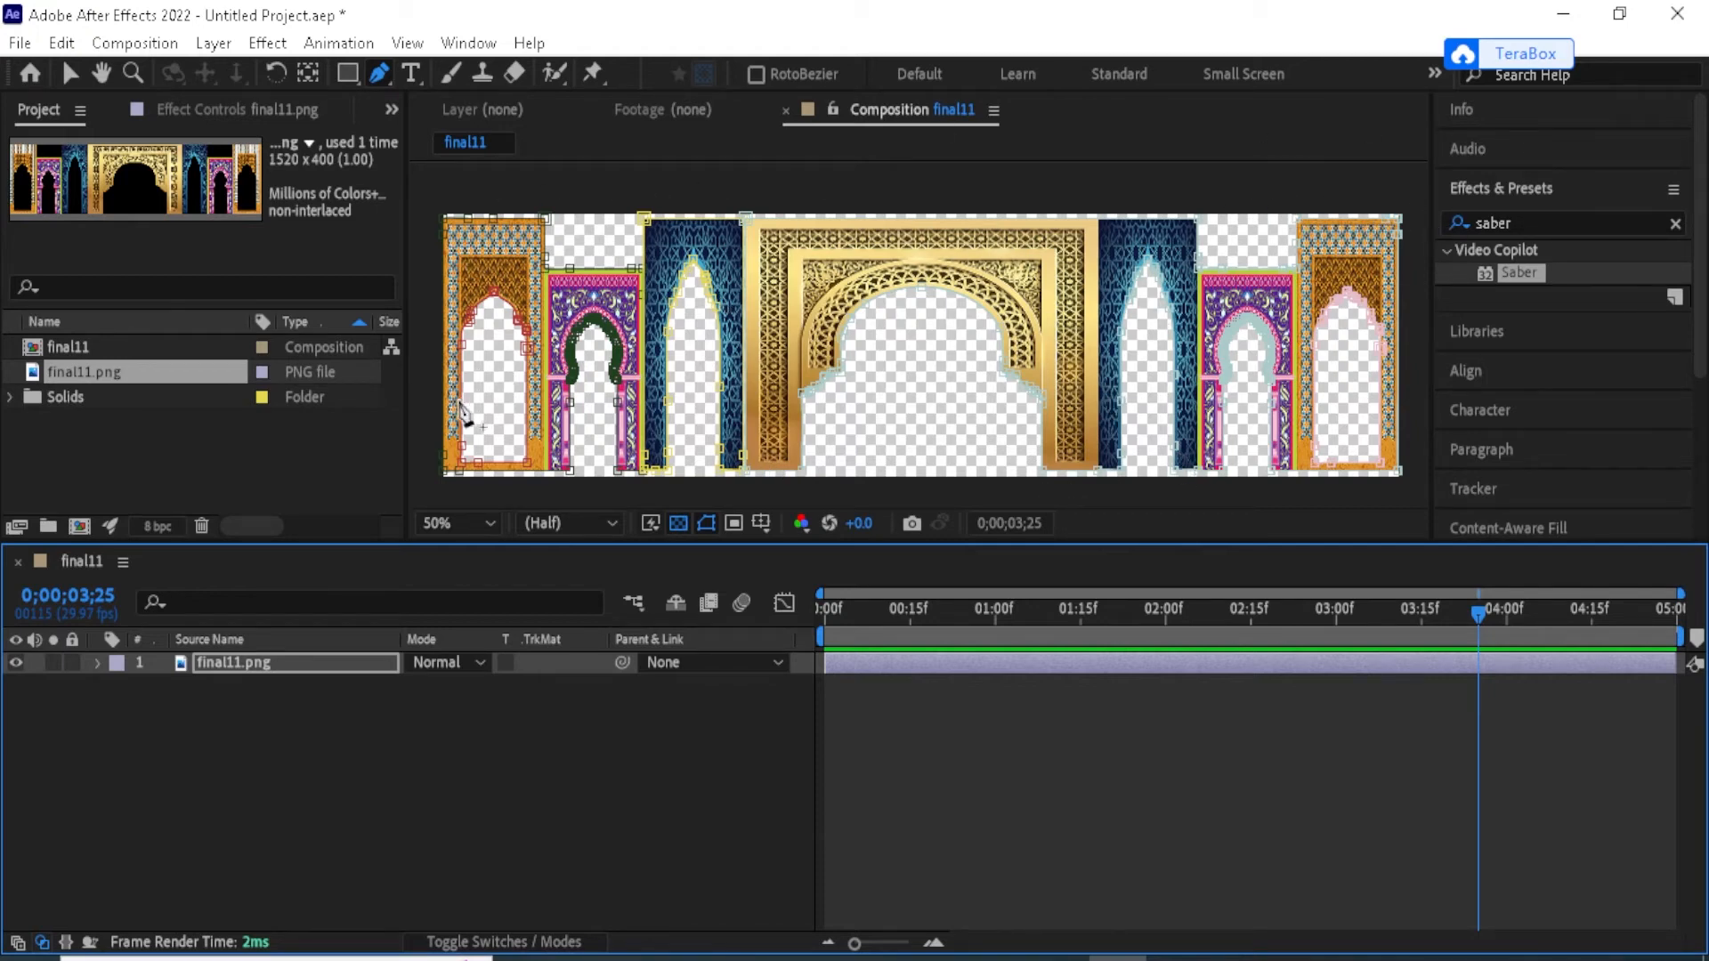
# Create a new black solid of 1520 x 400 px above the final11.png layer.
pyautogui.click(377, 838)
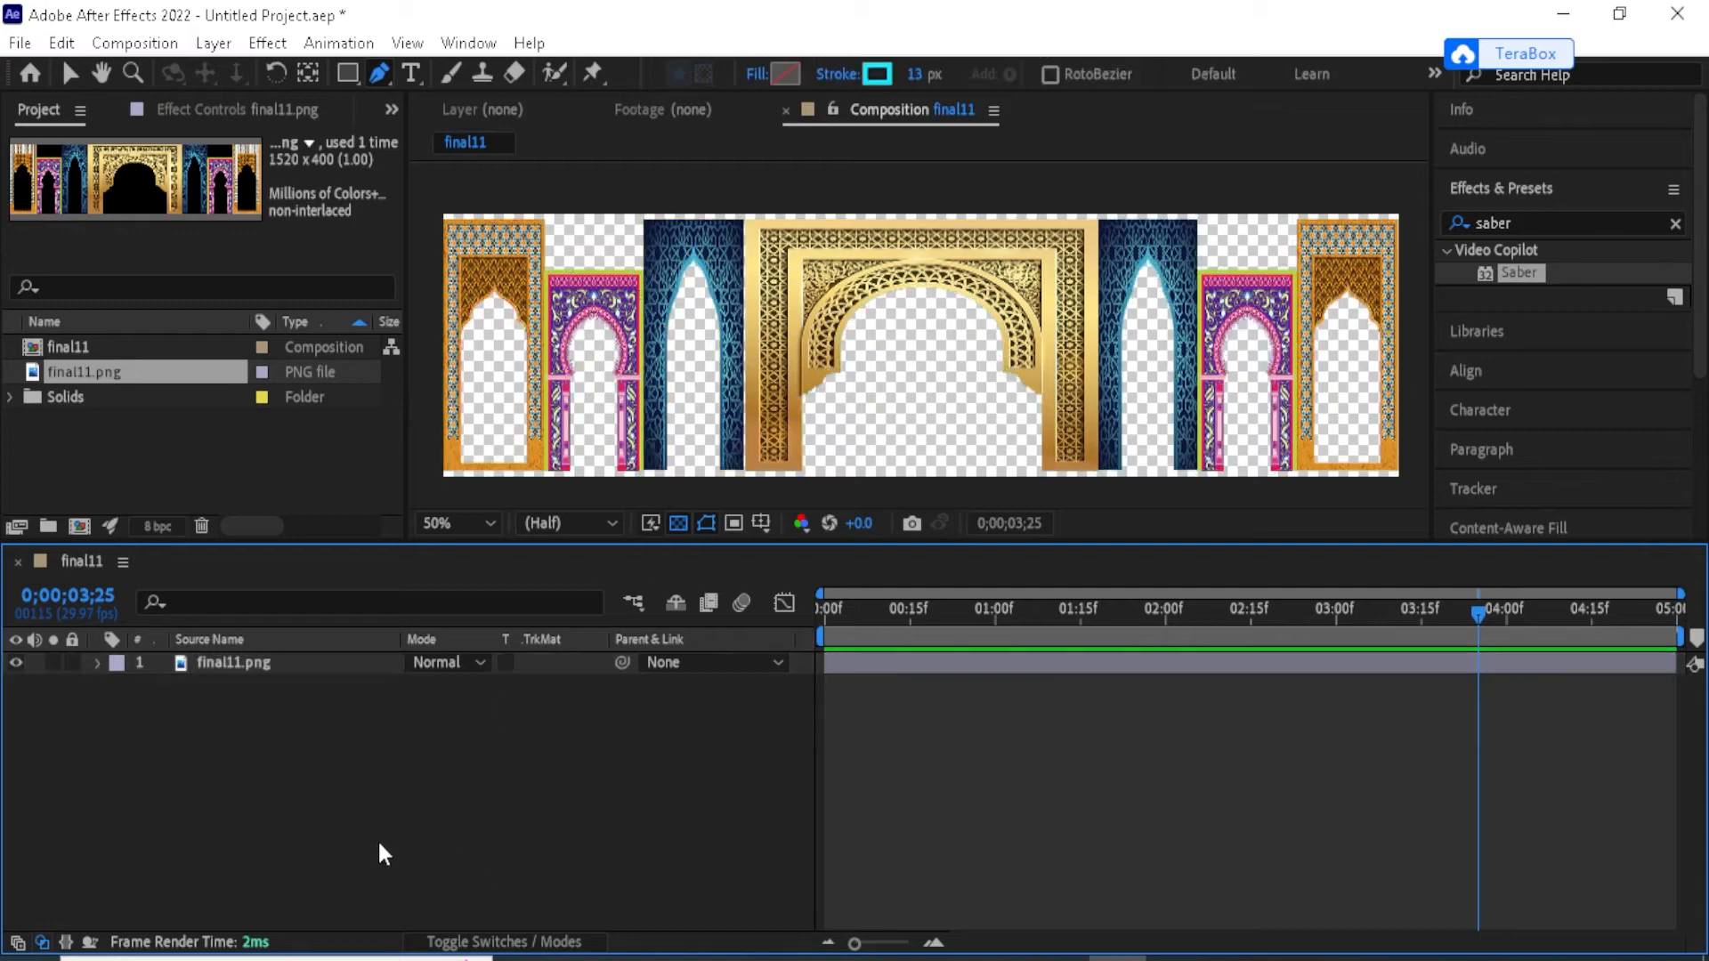
pyautogui.rightClick(341, 836)
pyautogui.moveTo(429, 534)
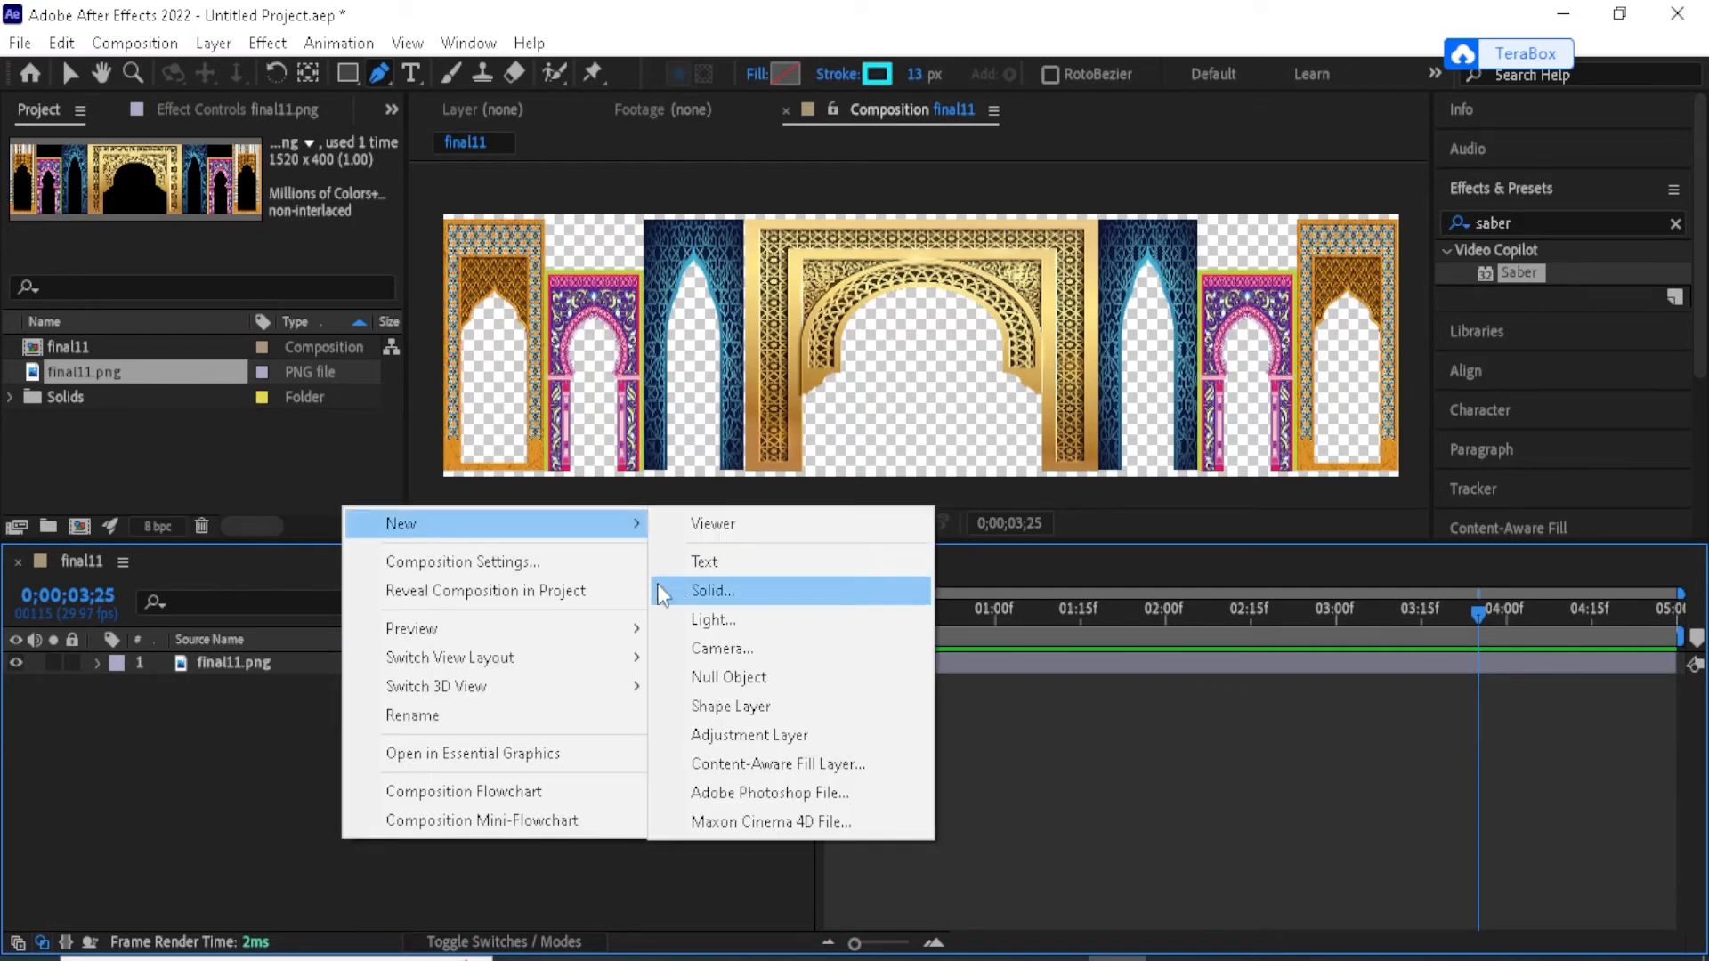
pyautogui.click(688, 595)
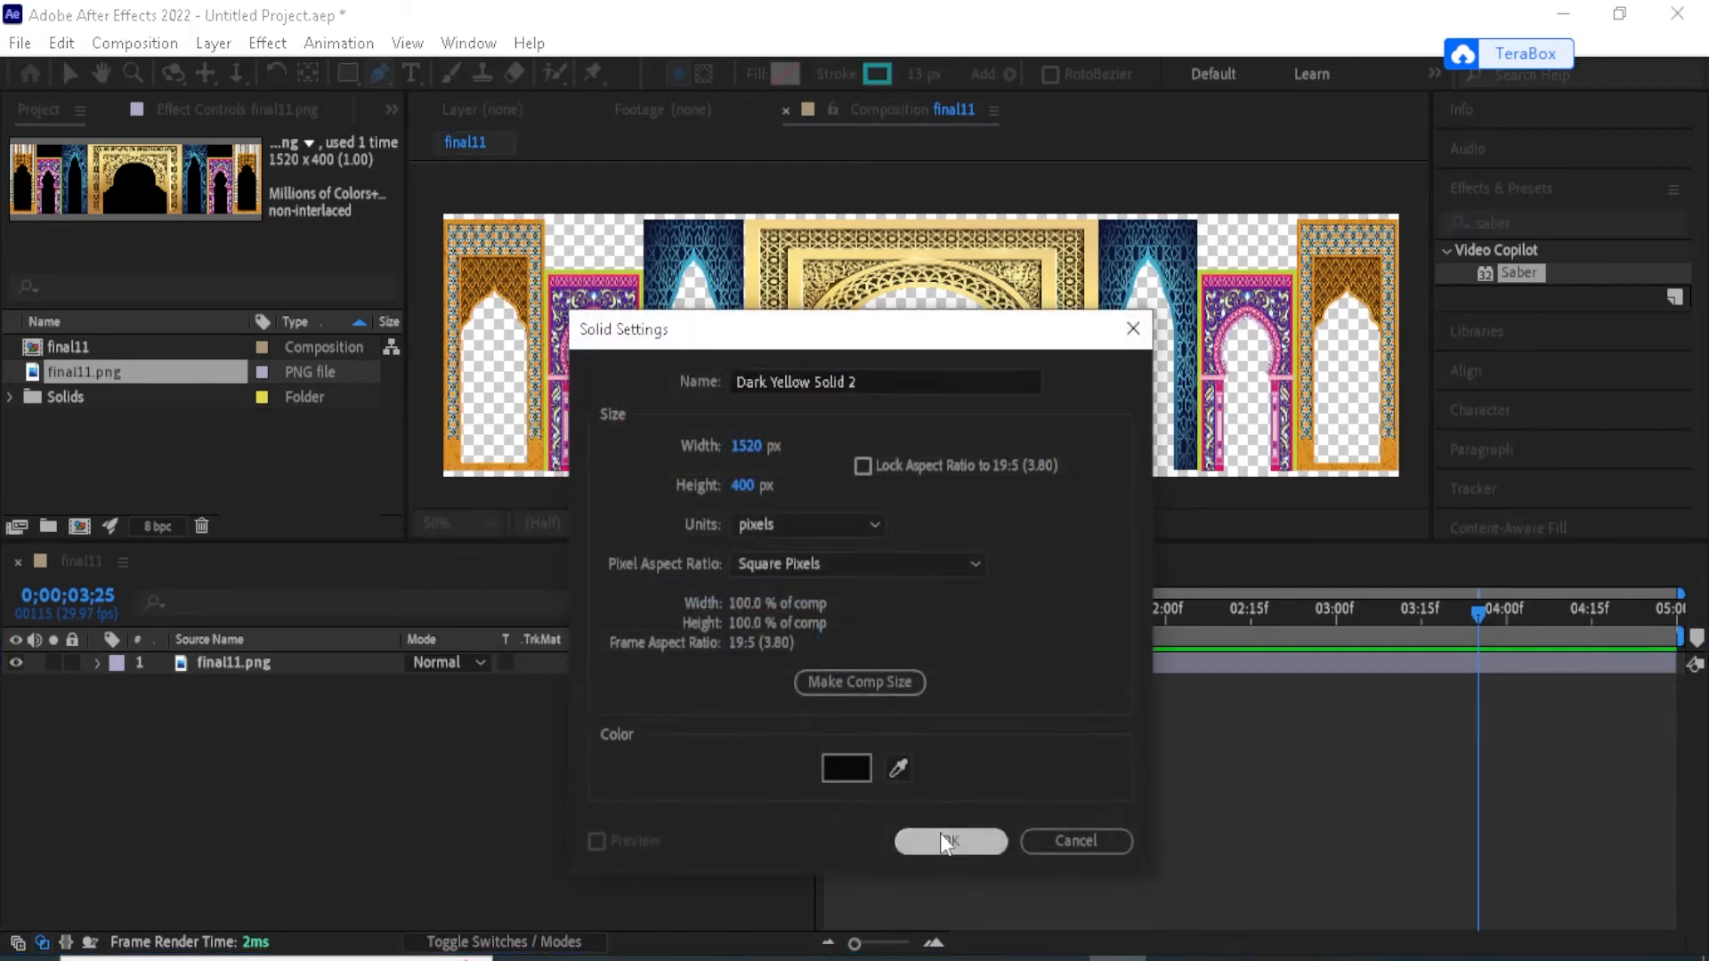
pyautogui.click(943, 838)
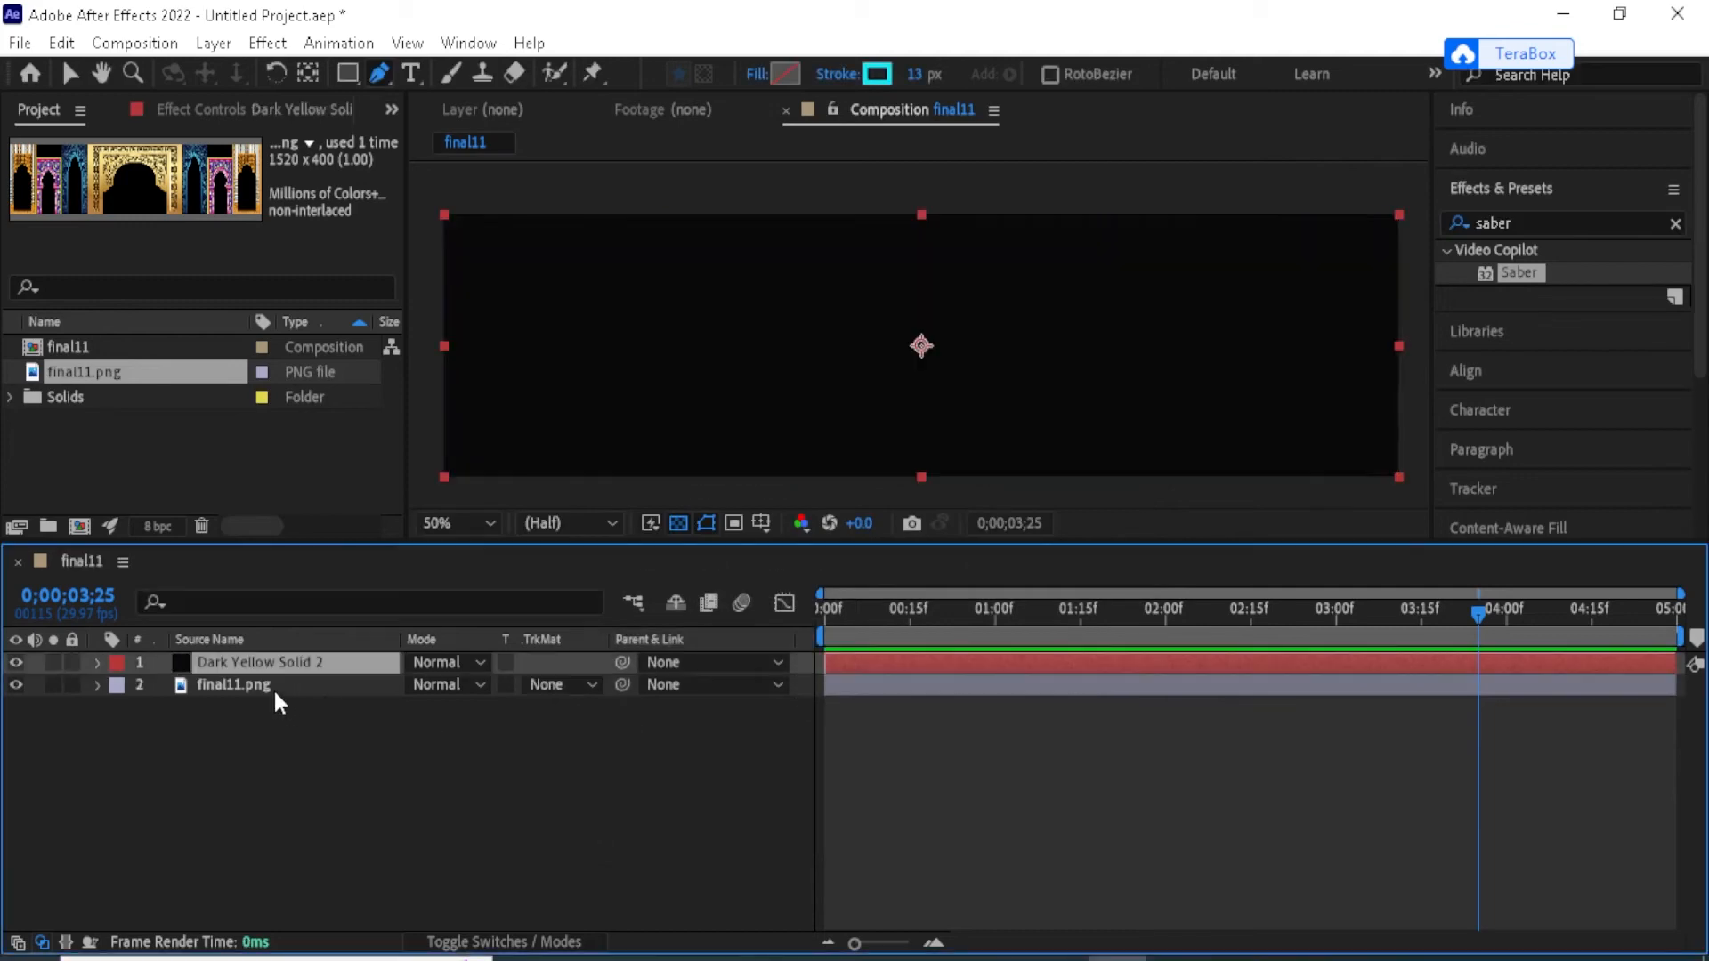
# Apply the Saber effect to the new solid and choose its Neon preset.
pyautogui.click(374, 799)
pyautogui.click(318, 659)
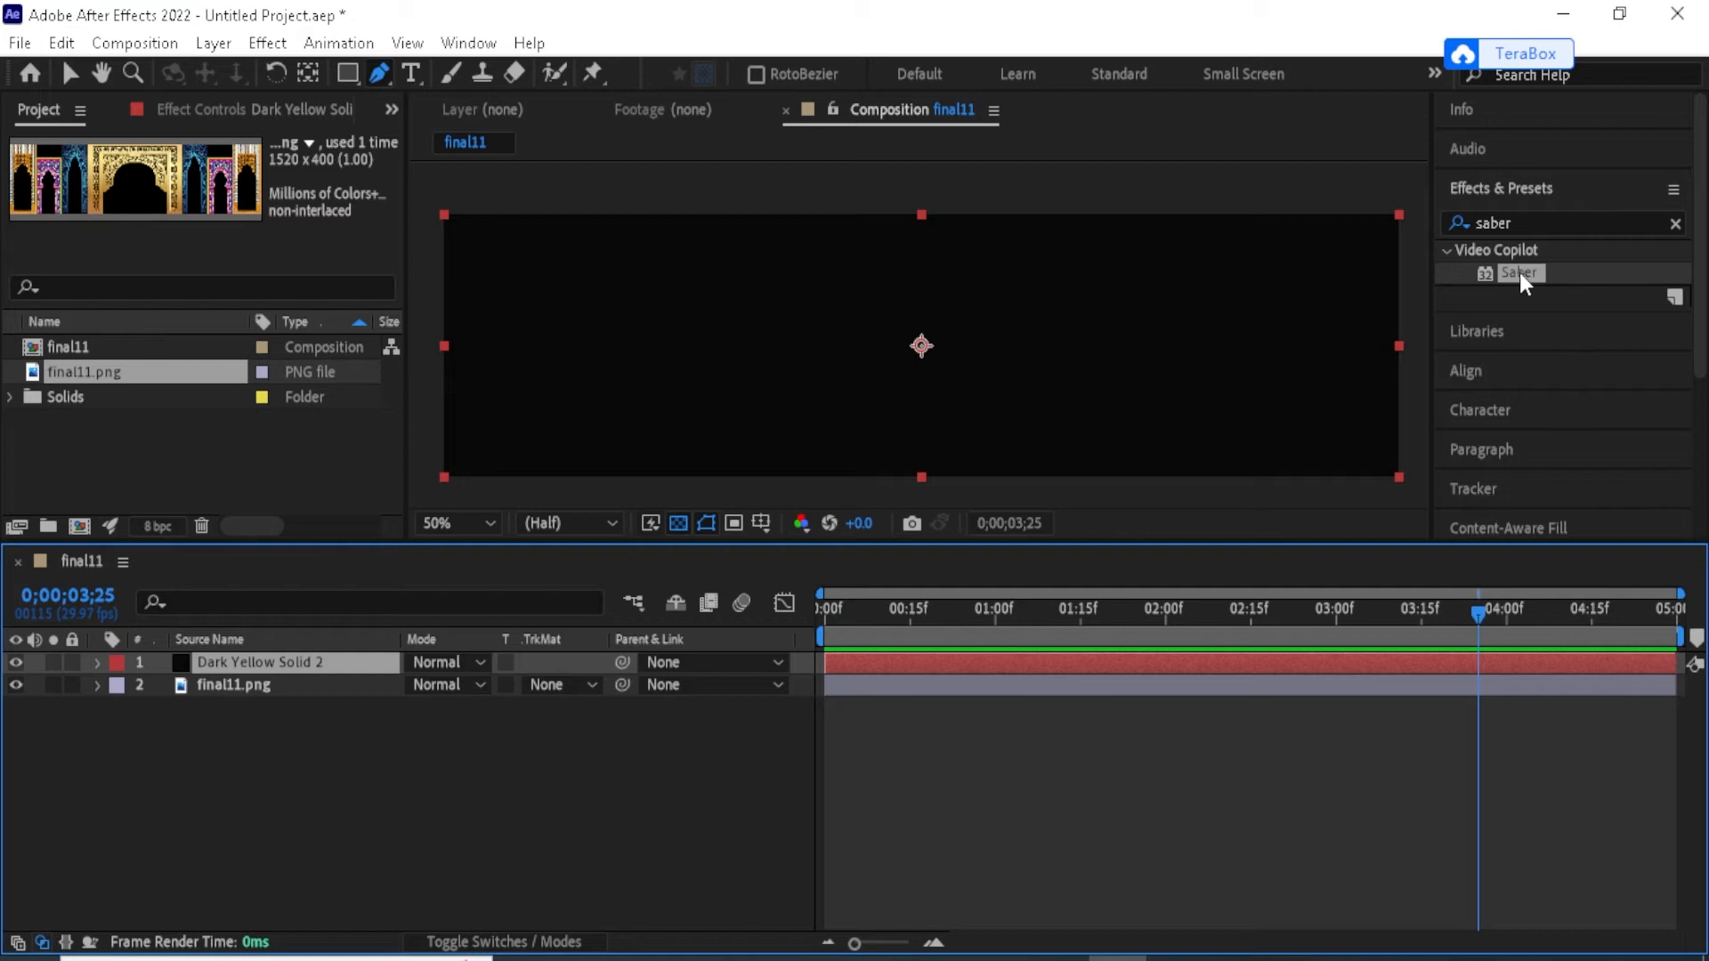
pyautogui.moveTo(1519, 271); pyautogui.dragTo(339, 660)
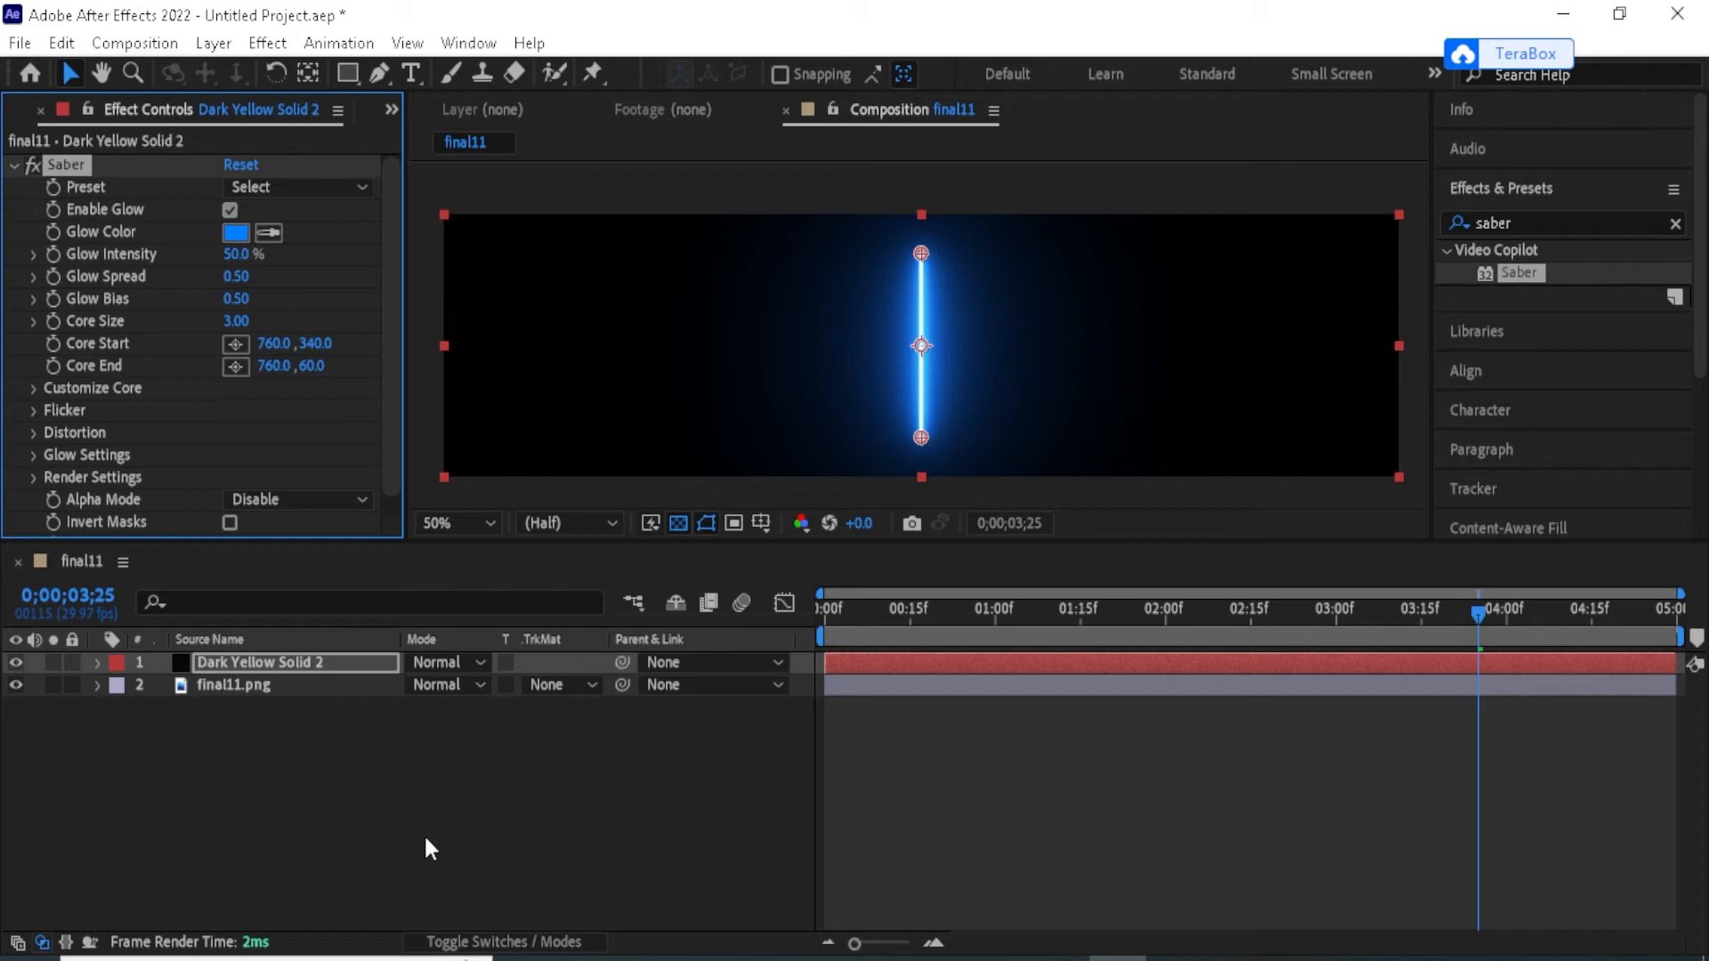
pyautogui.click(301, 179)
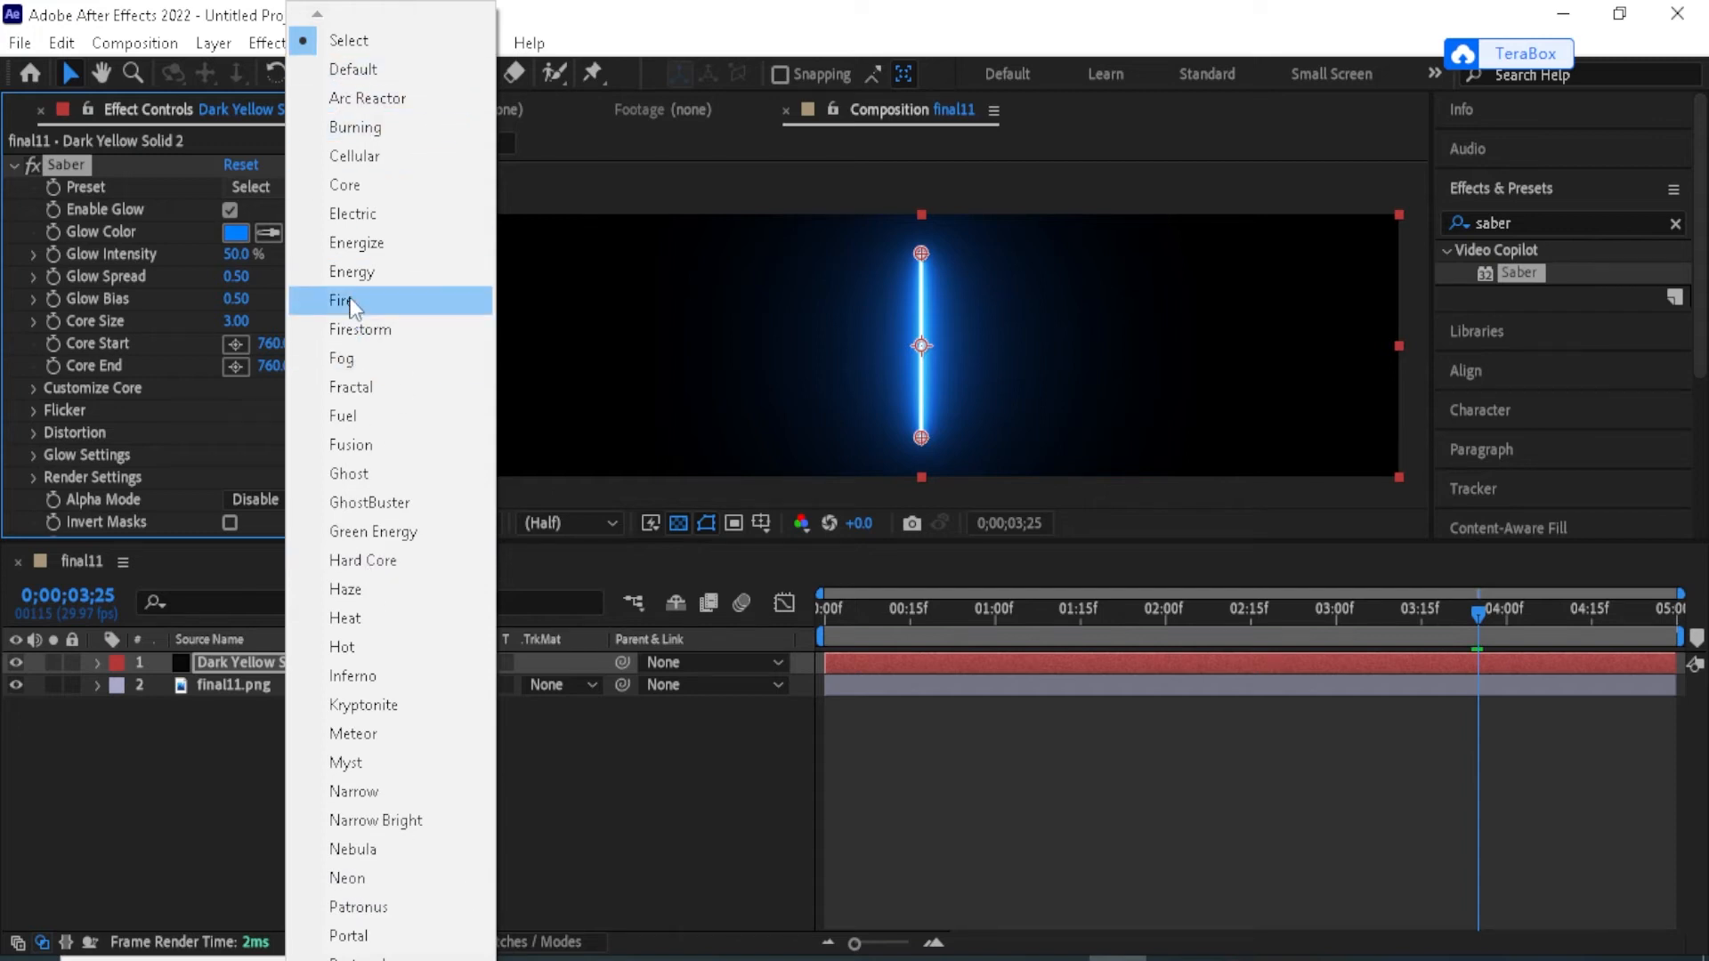
pyautogui.click(346, 877)
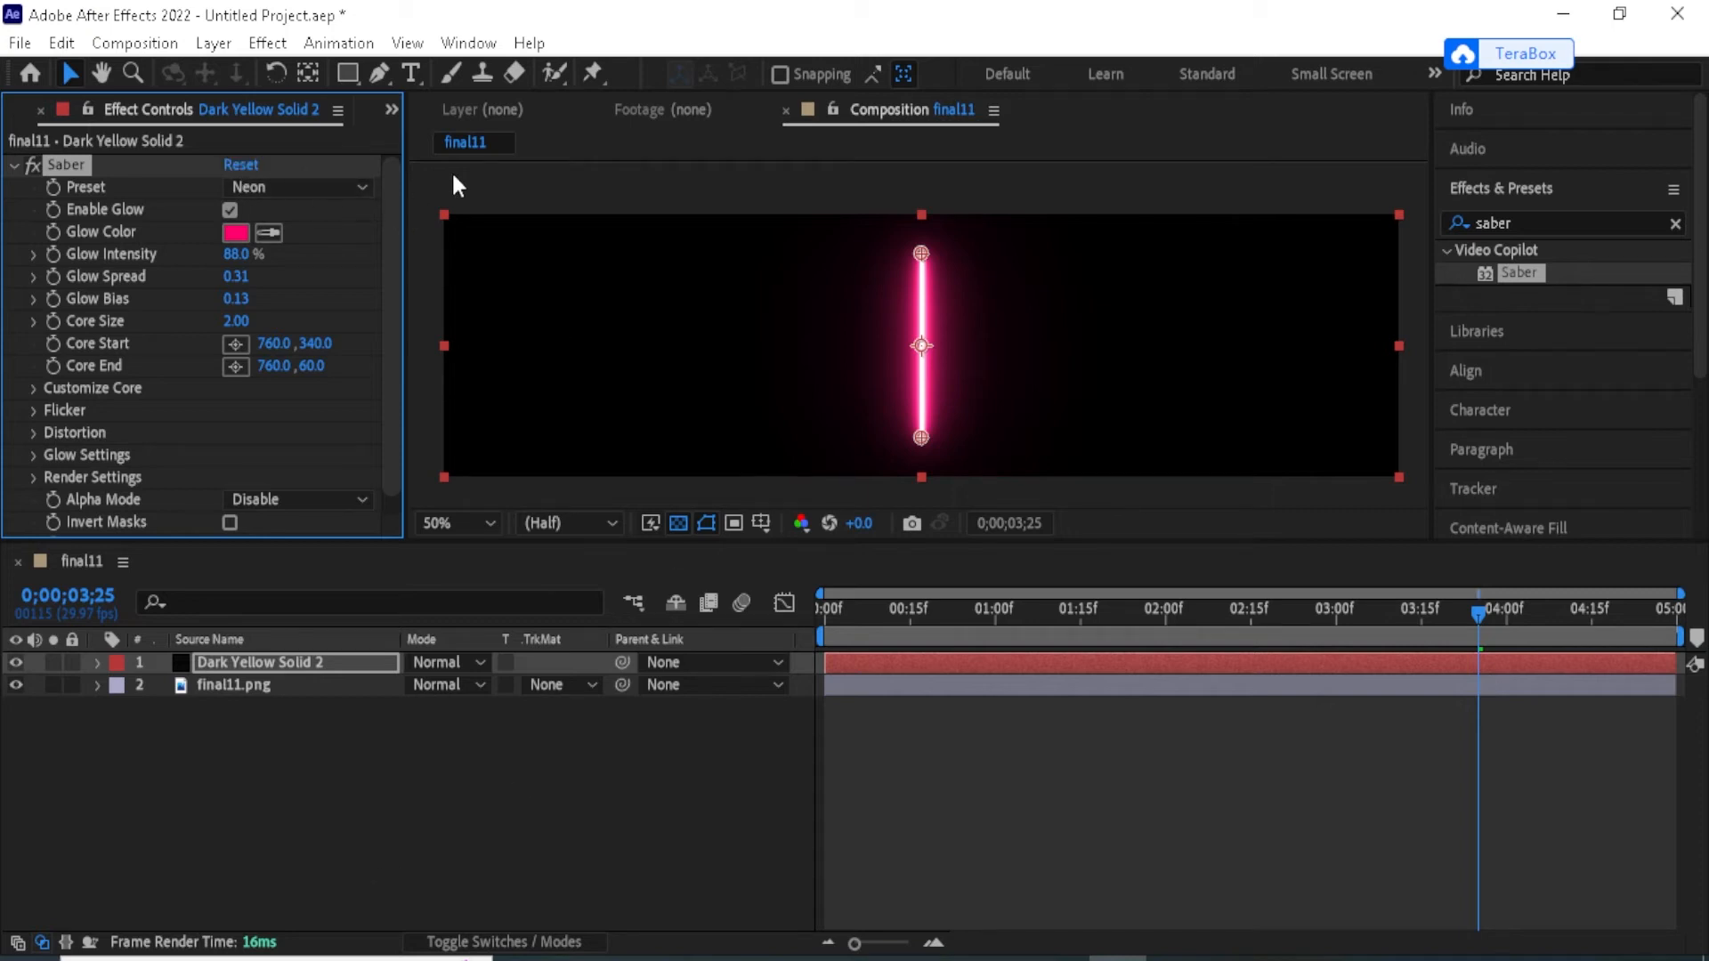
# Set Saber's Core Type to Layer Masks in the core customization settings.
pyautogui.moveTo(394, 340); pyautogui.dragTo(390, 438)
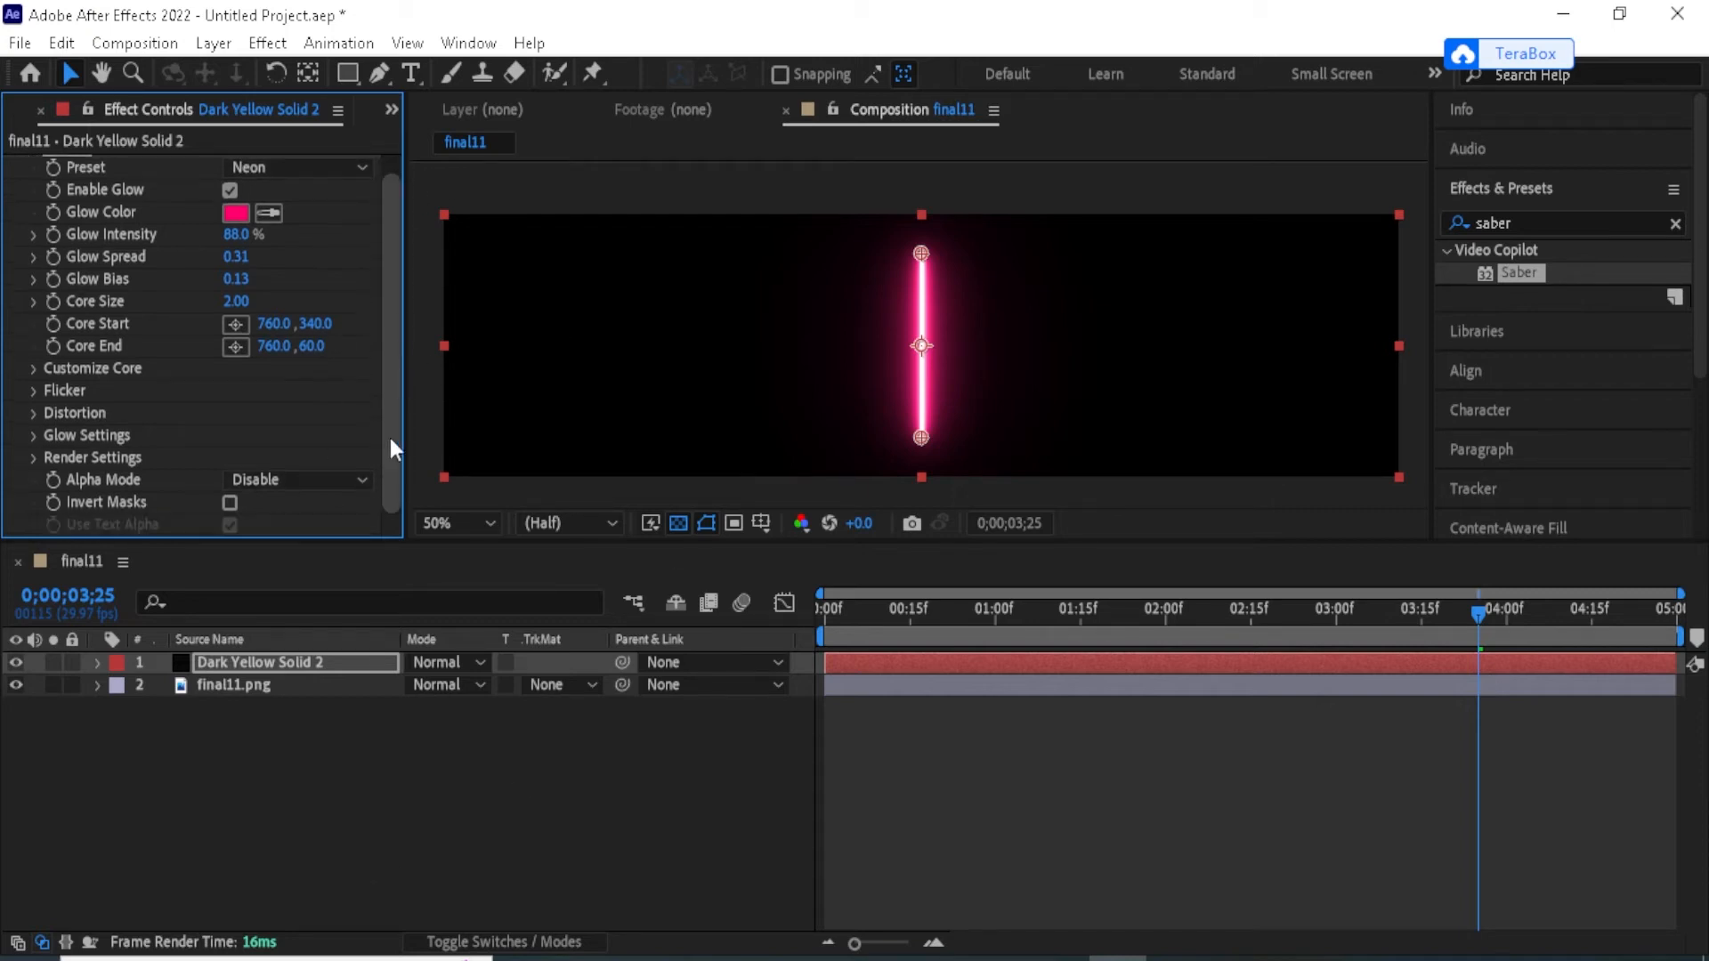
pyautogui.click(33, 367)
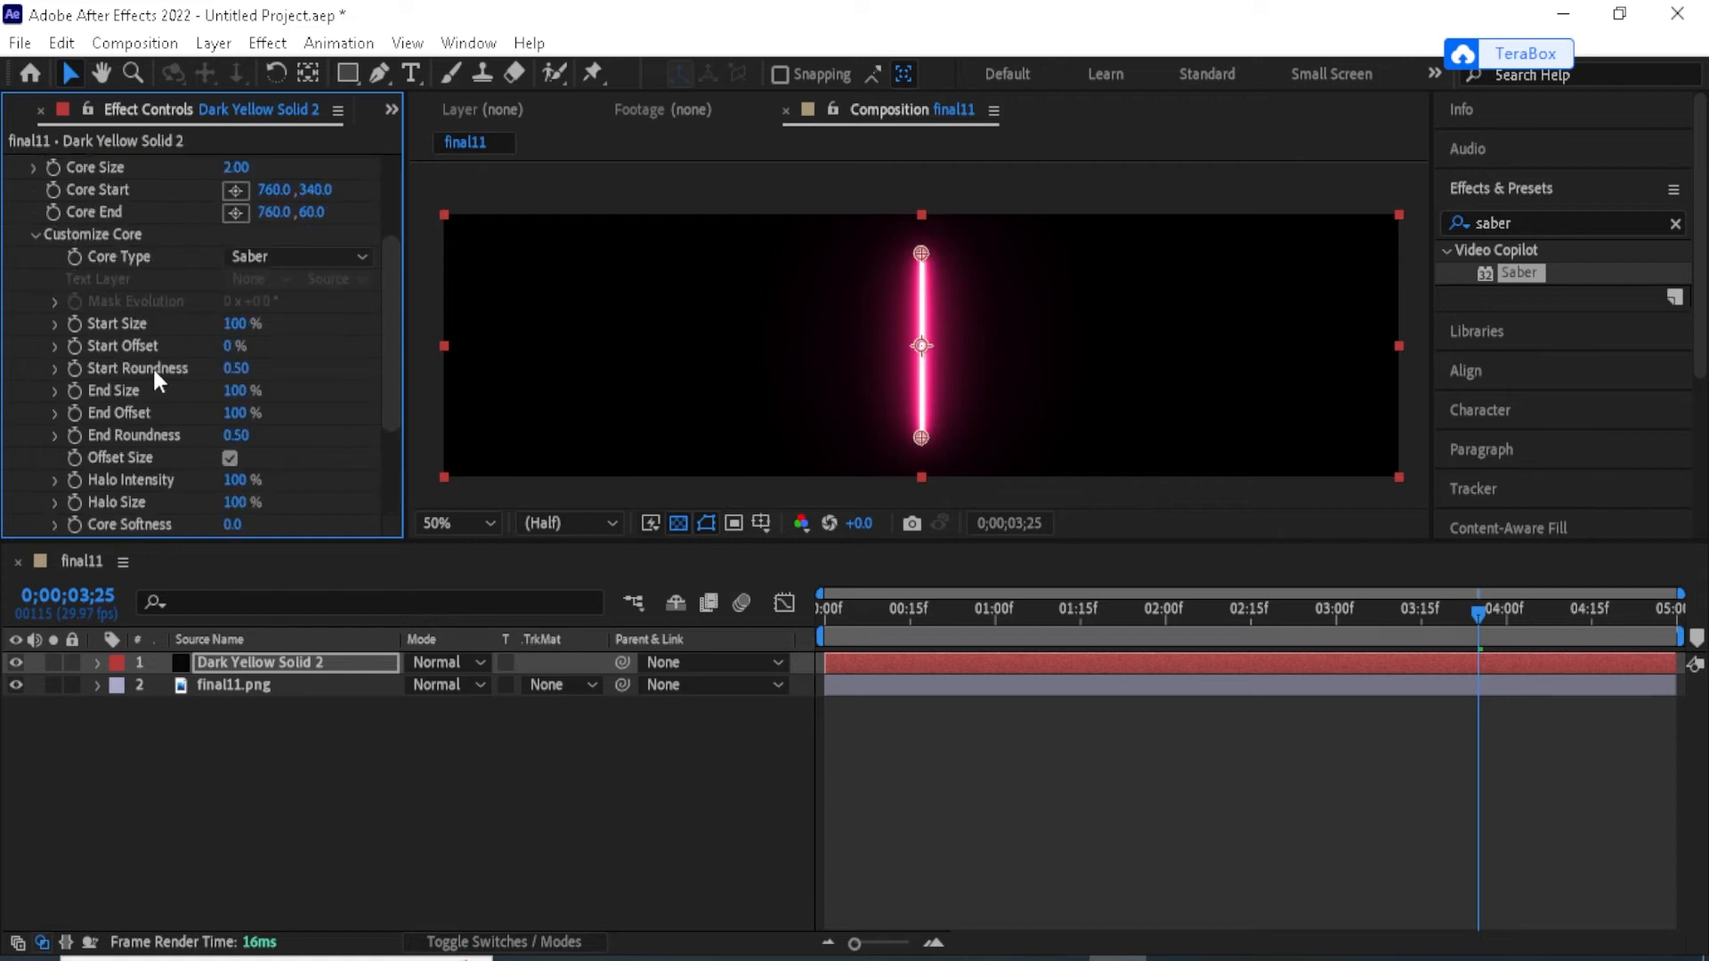
pyautogui.click(306, 256)
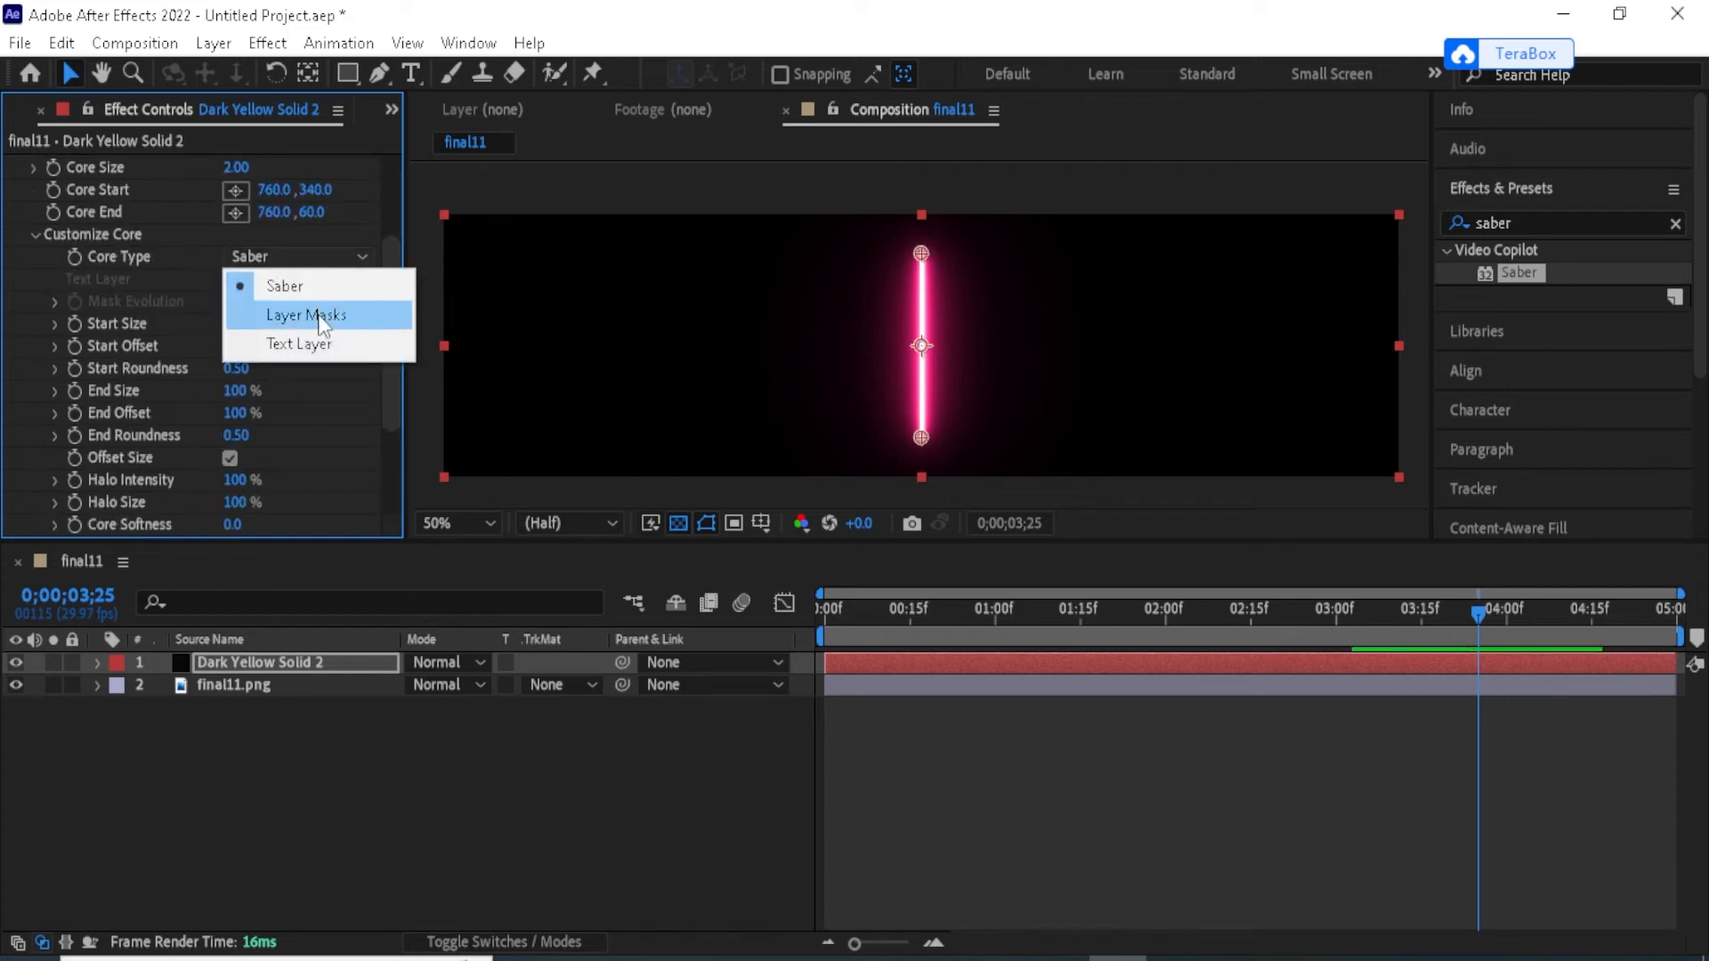
pyautogui.click(318, 317)
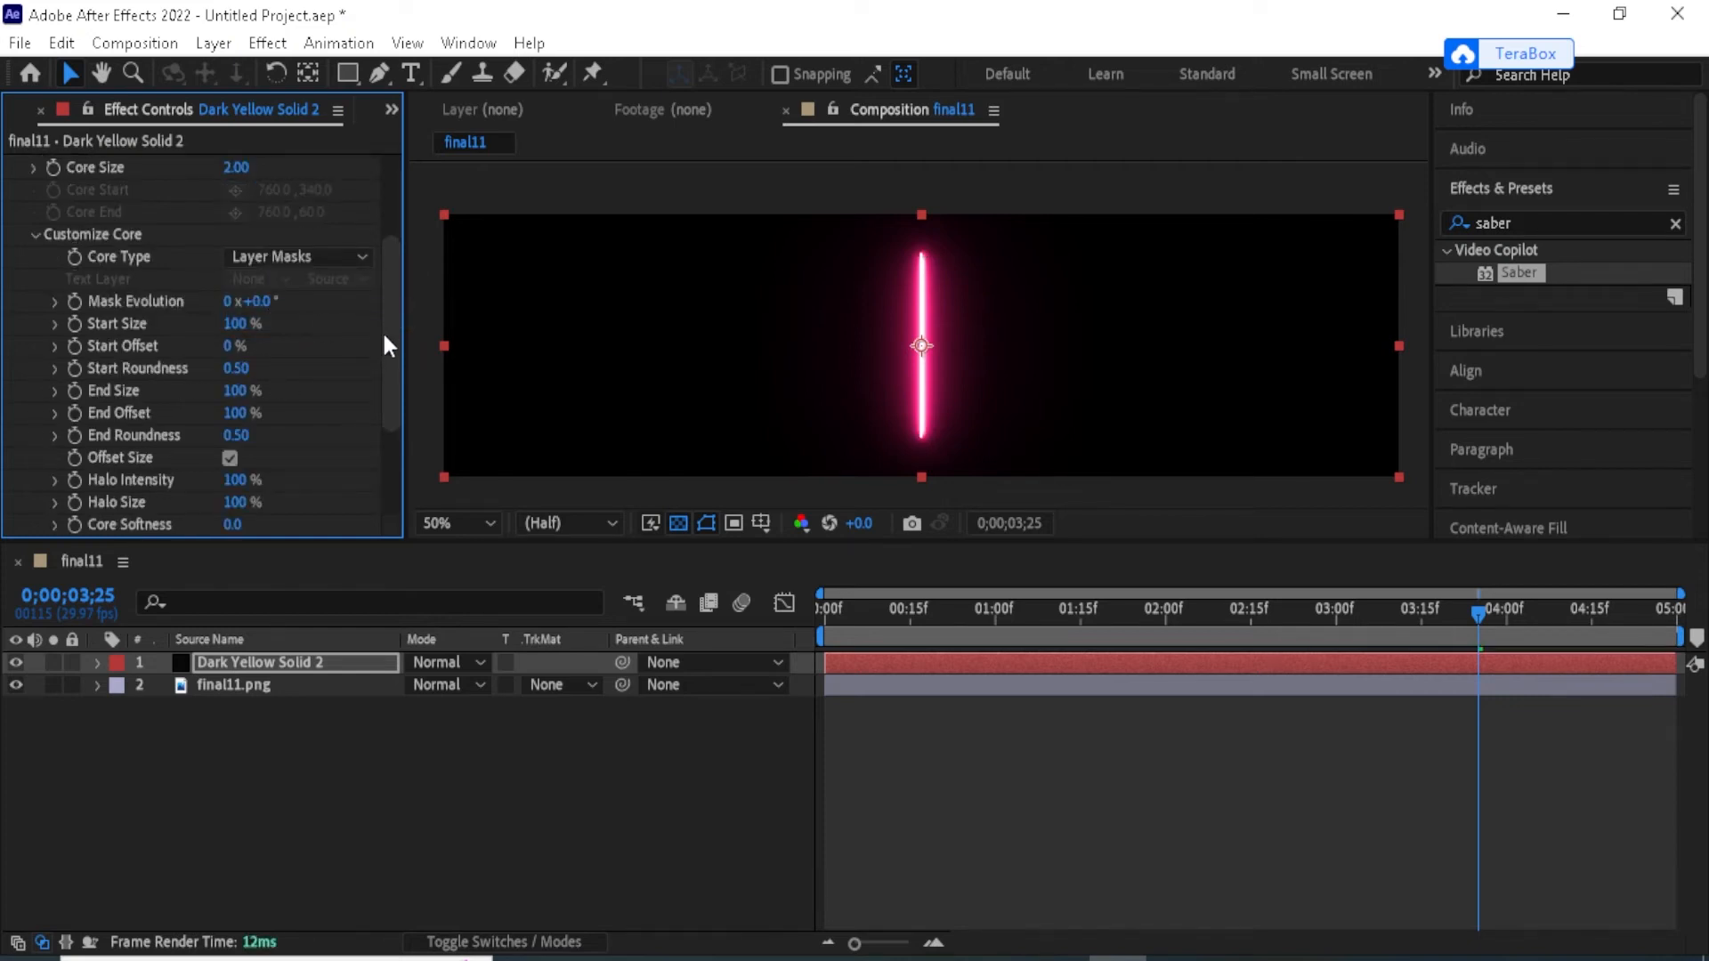
# Set Saber's Composite Settings to Transparent in the render settings and deselect the solid.
pyautogui.moveTo(393, 319); pyautogui.dragTo(392, 436)
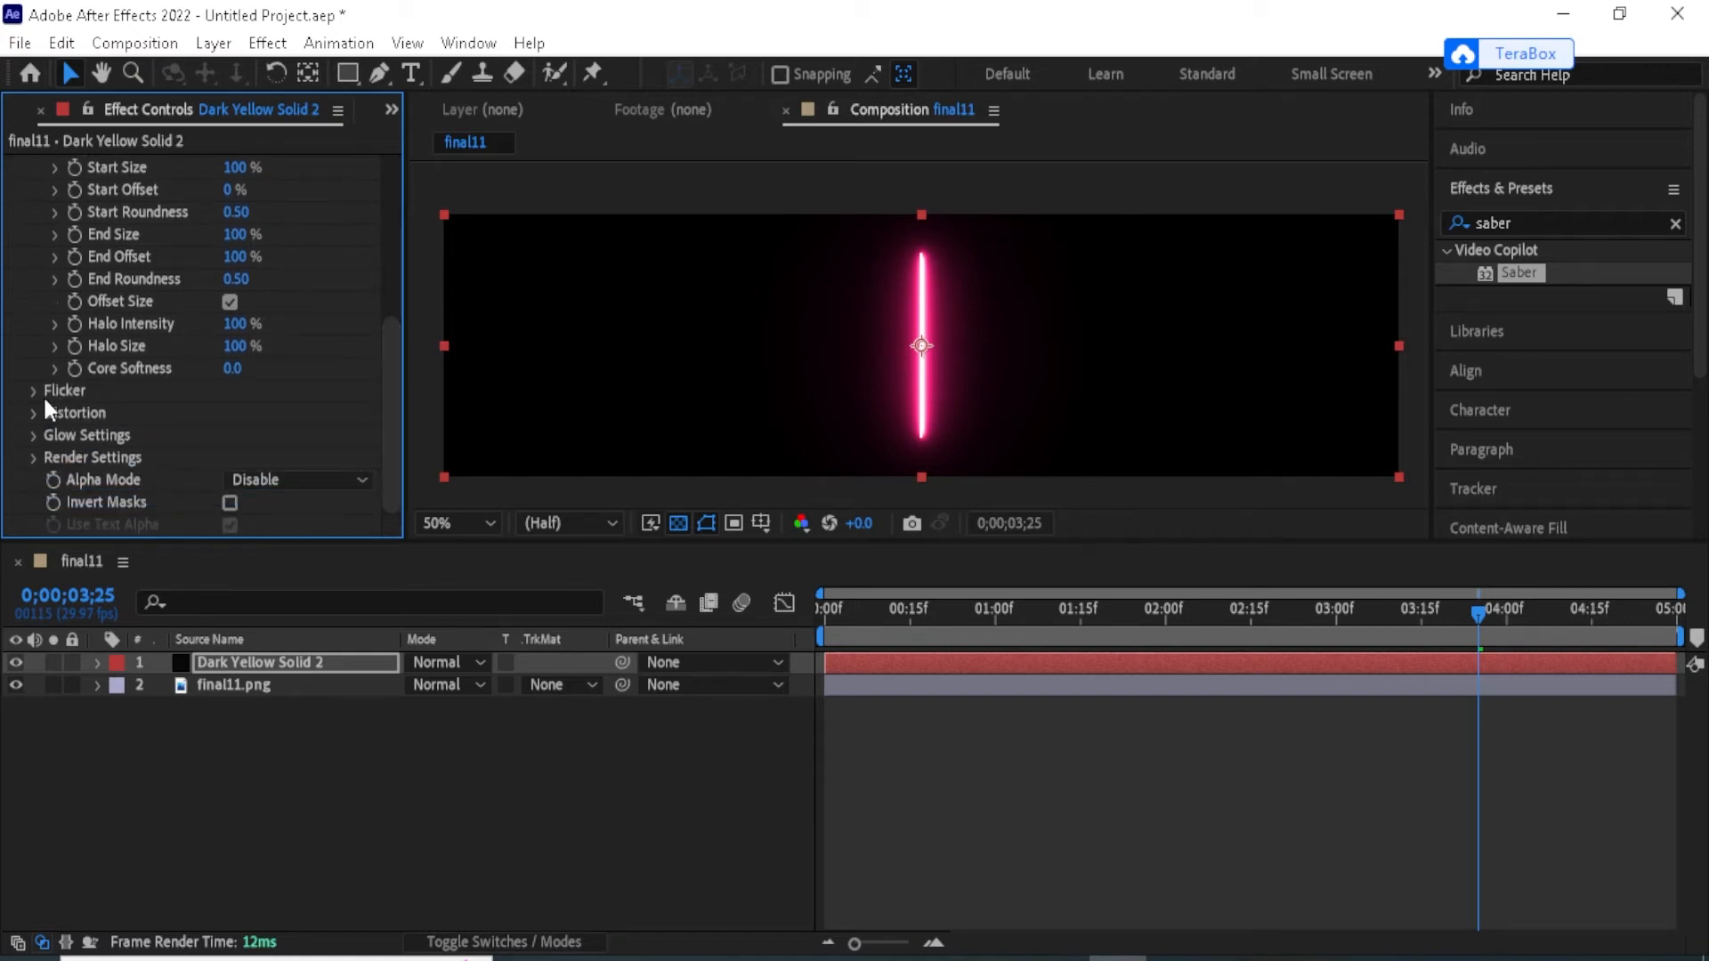
pyautogui.click(33, 459)
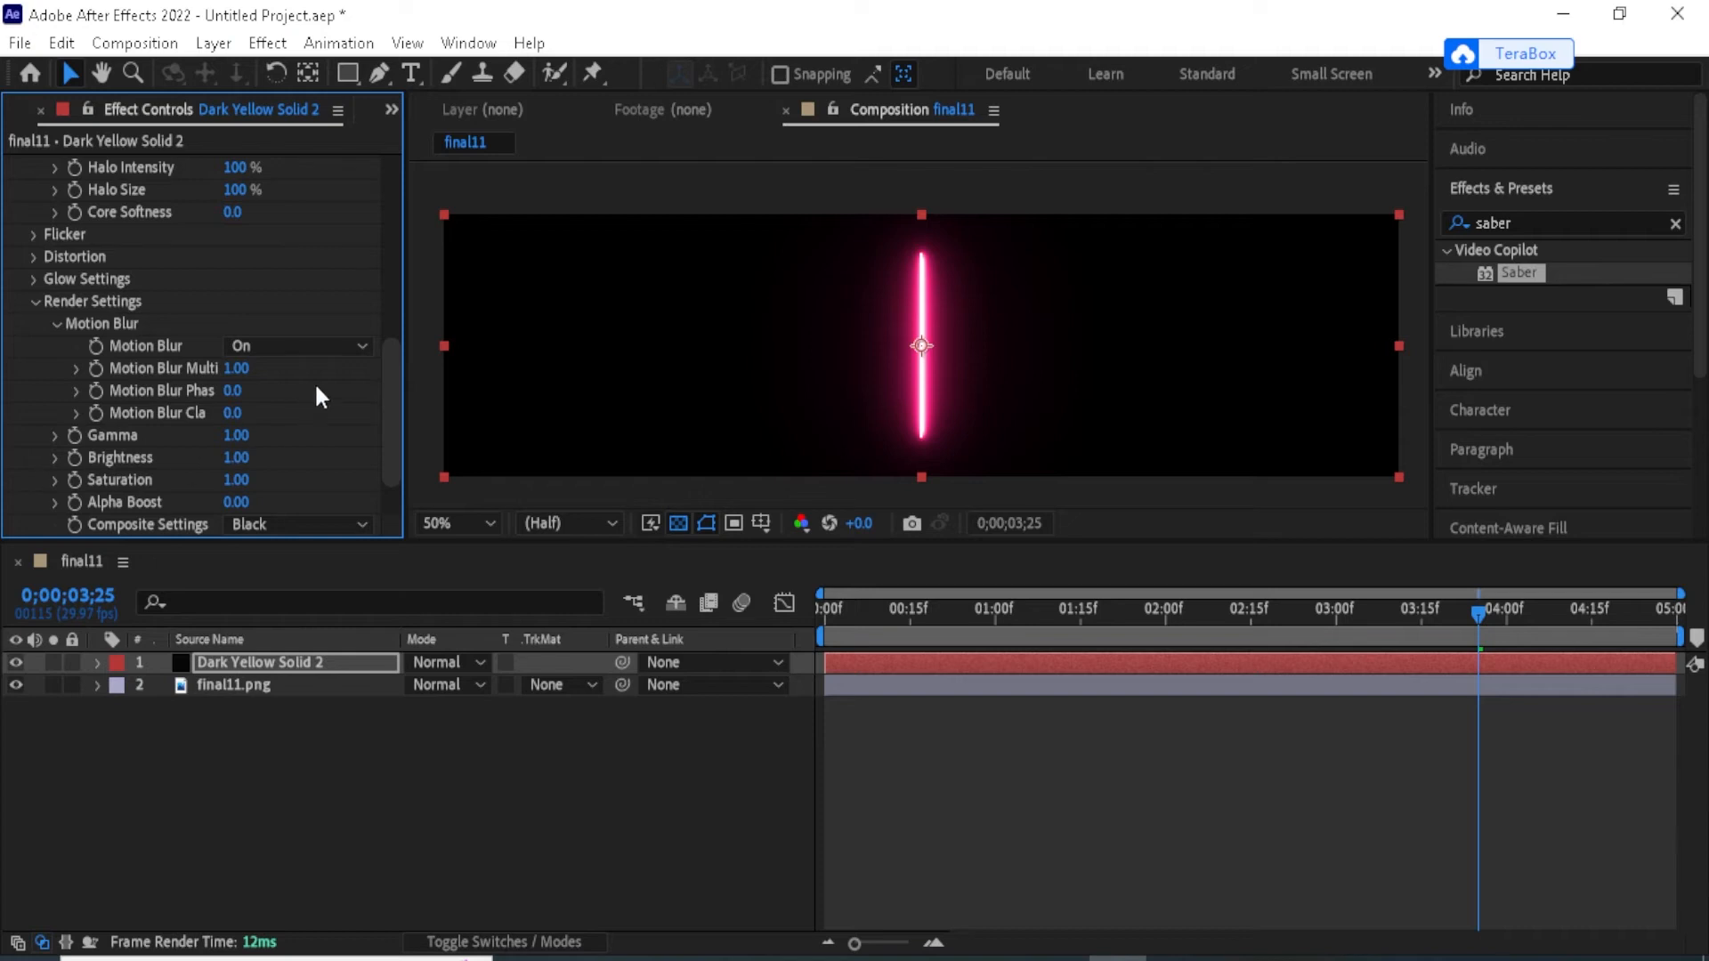
pyautogui.moveTo(397, 430); pyautogui.dragTo(338, 532)
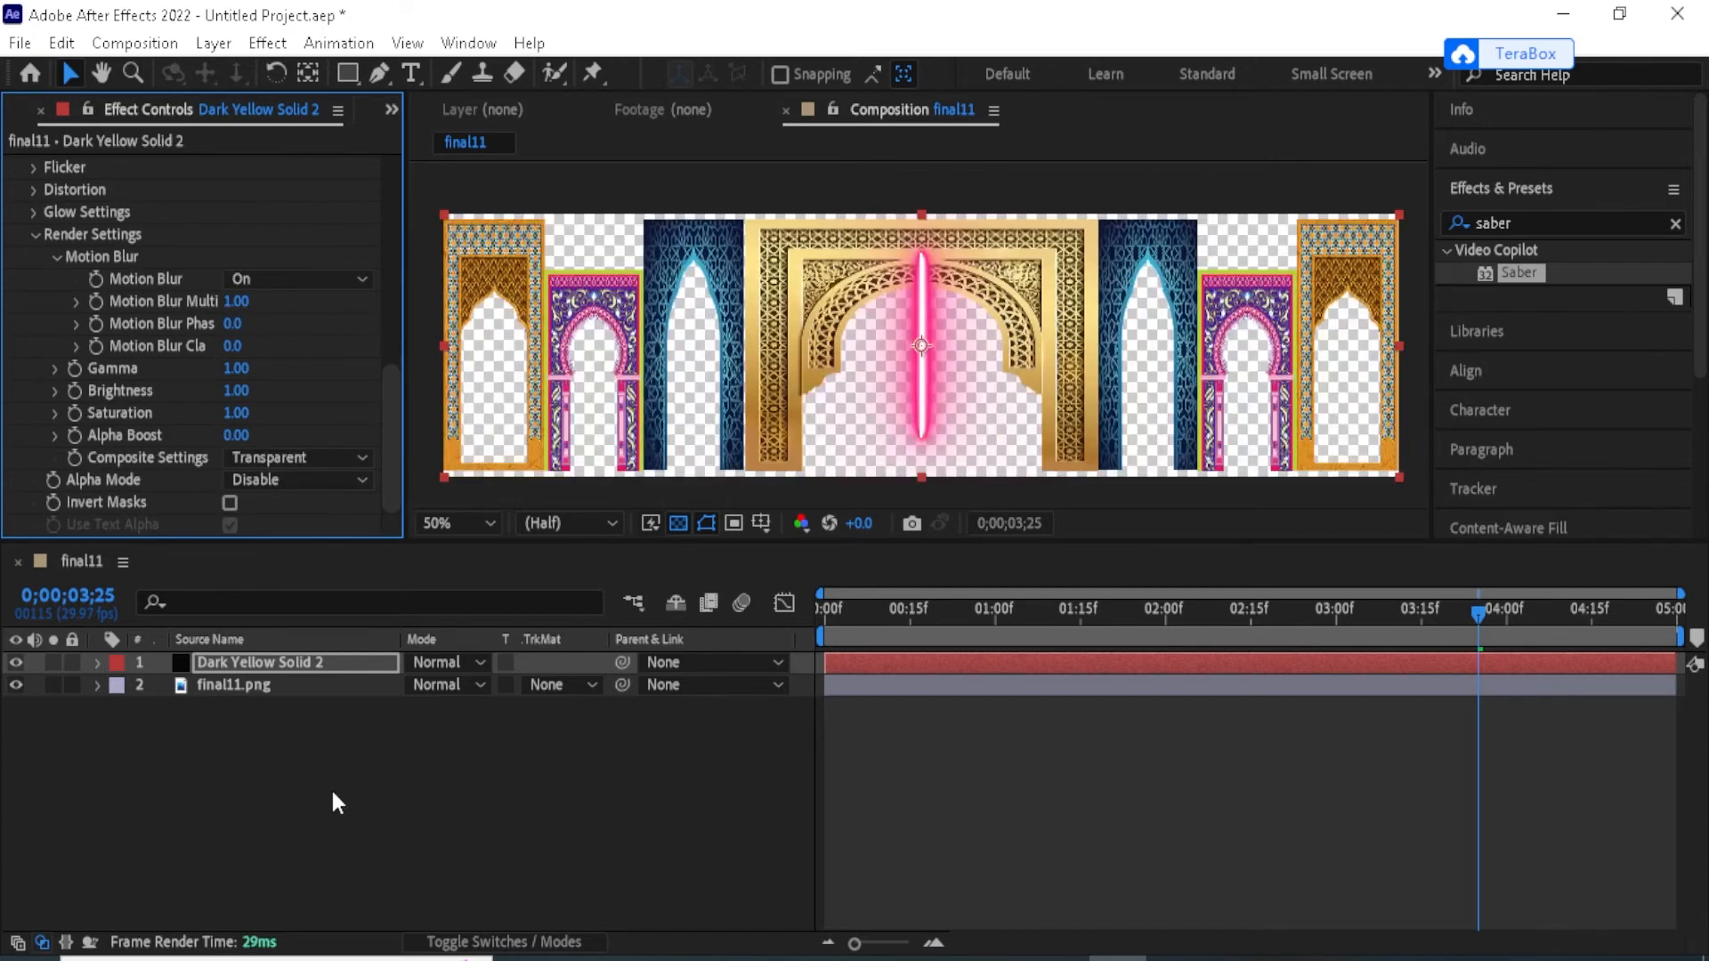
pyautogui.click(318, 800)
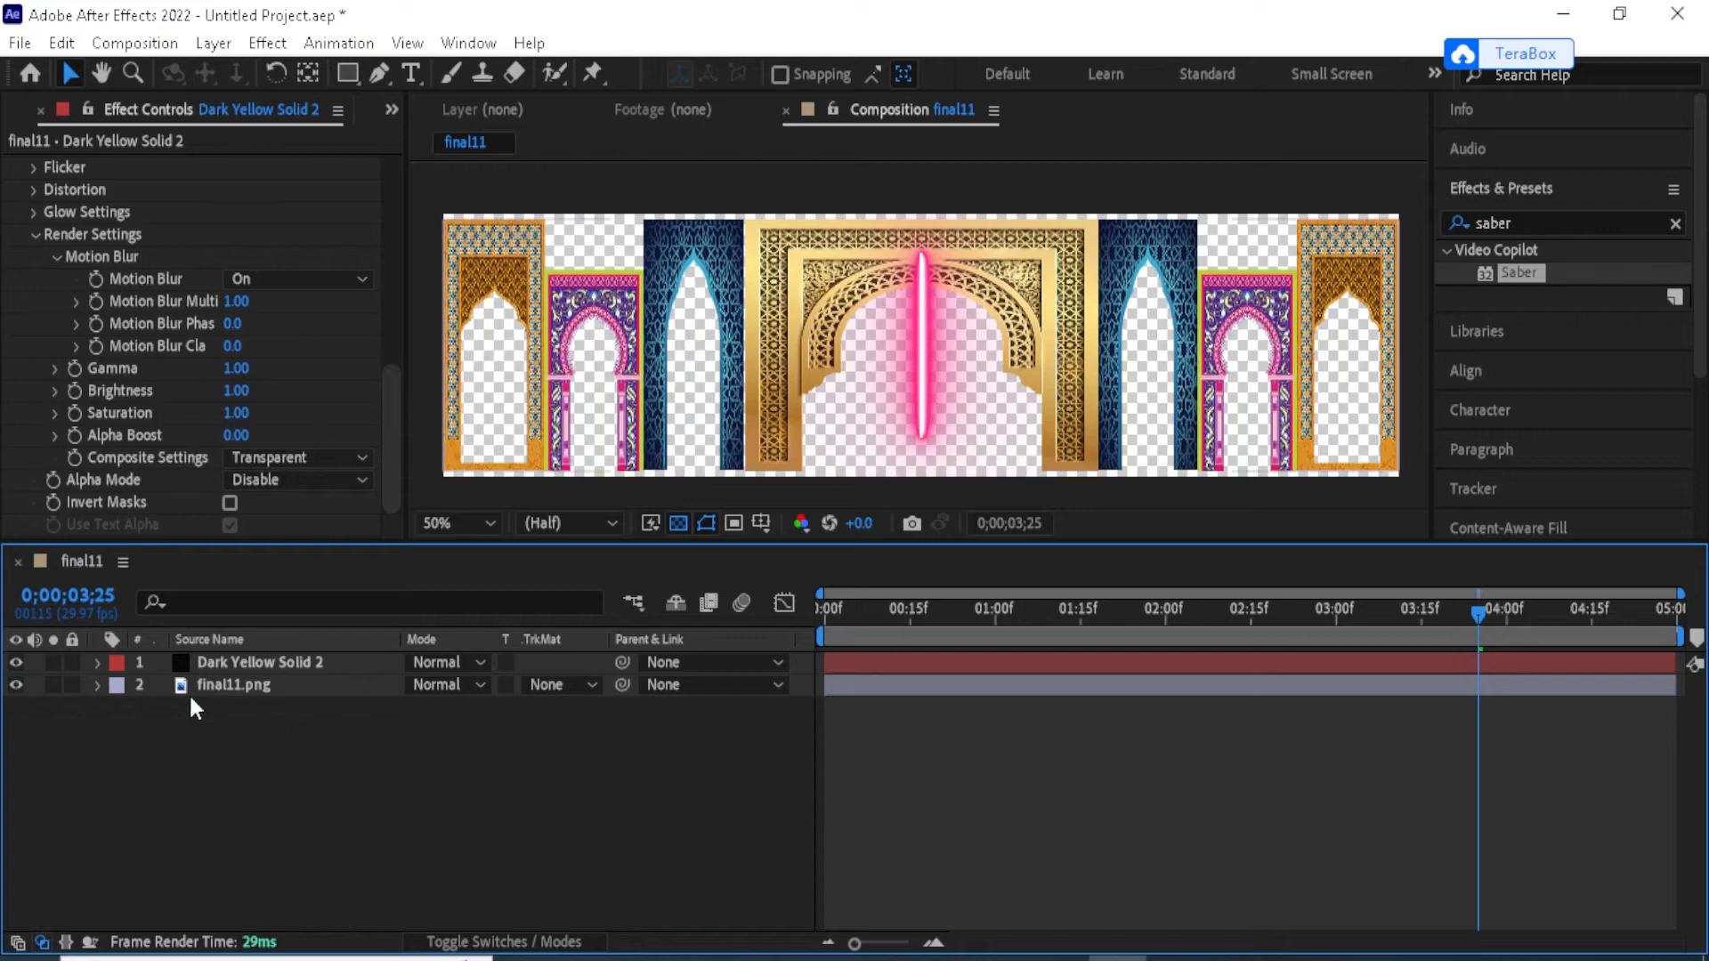
# Copy Mask 1 through Mask 5 from the final11.png layer and collapse its properties.
pyautogui.click(217, 687)
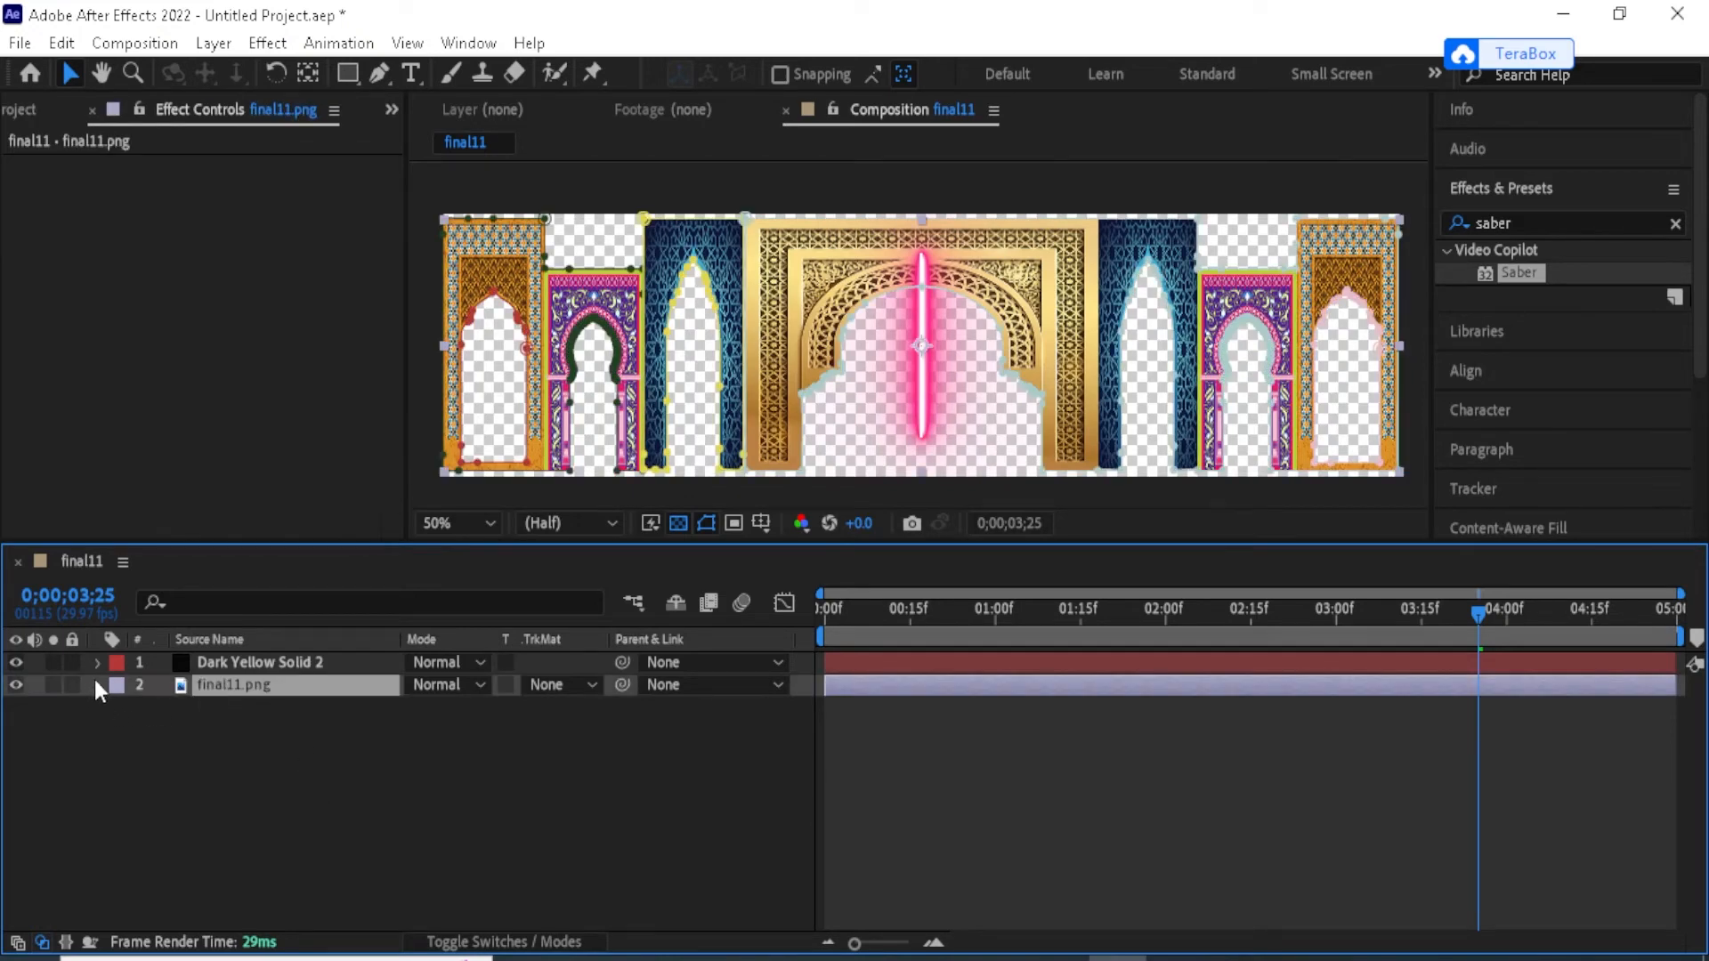
pyautogui.click(97, 684)
pyautogui.click(118, 707)
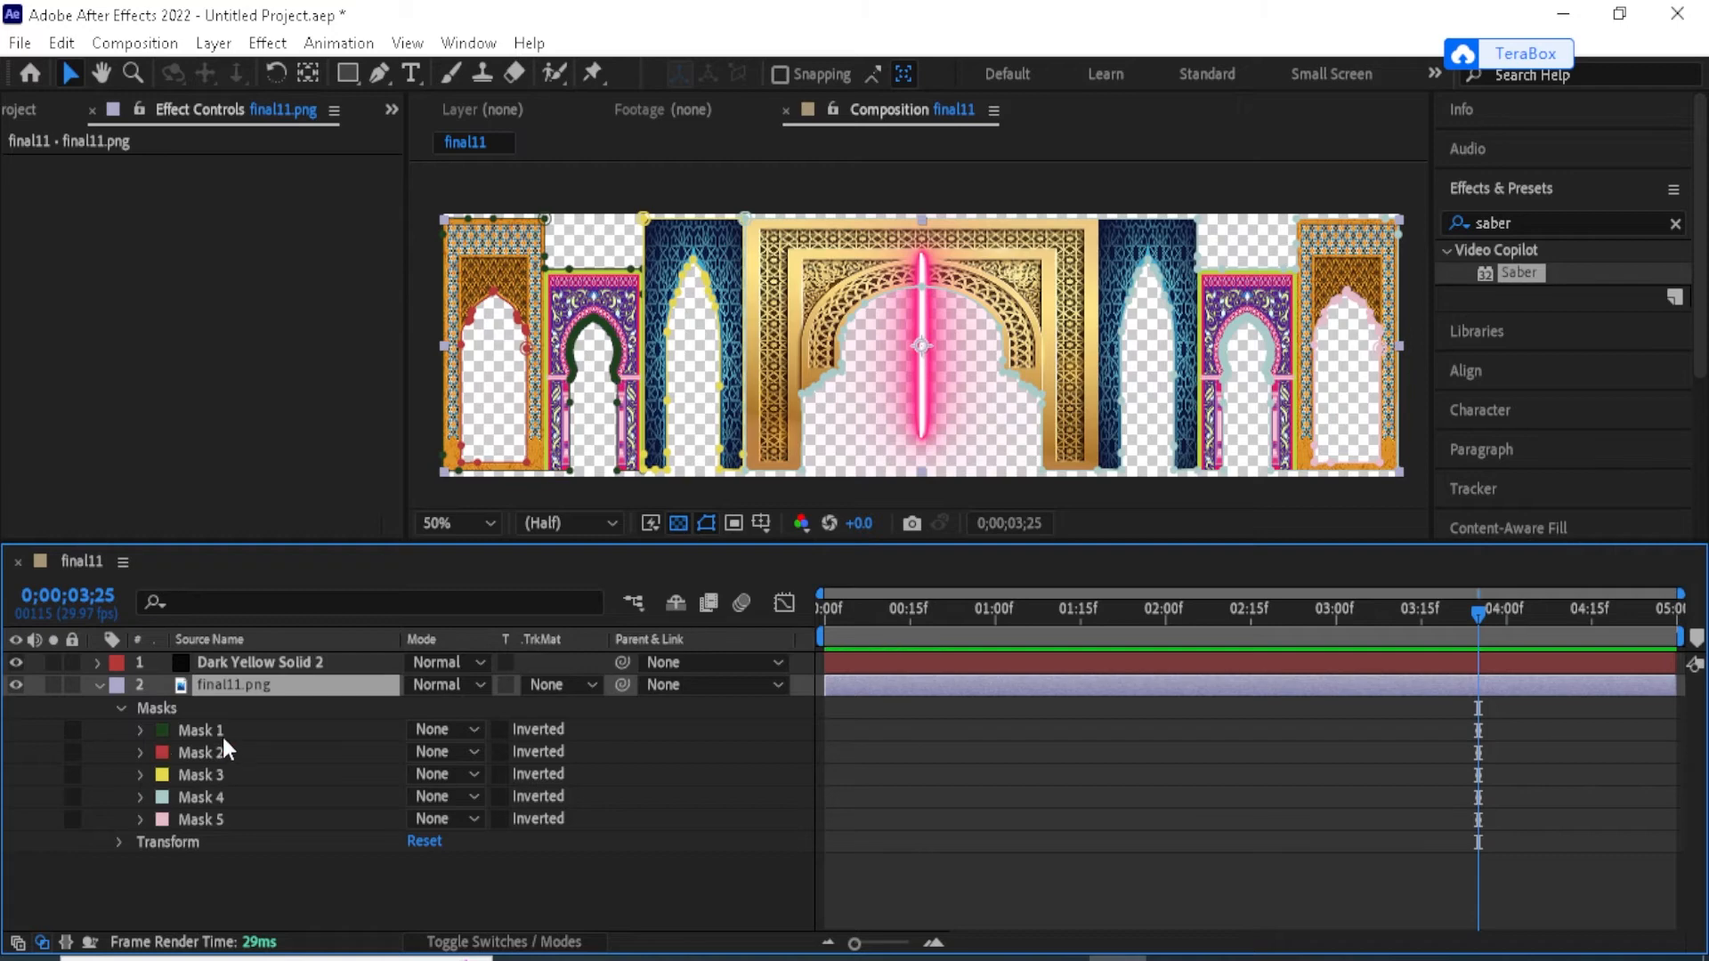
pyautogui.click(220, 734)
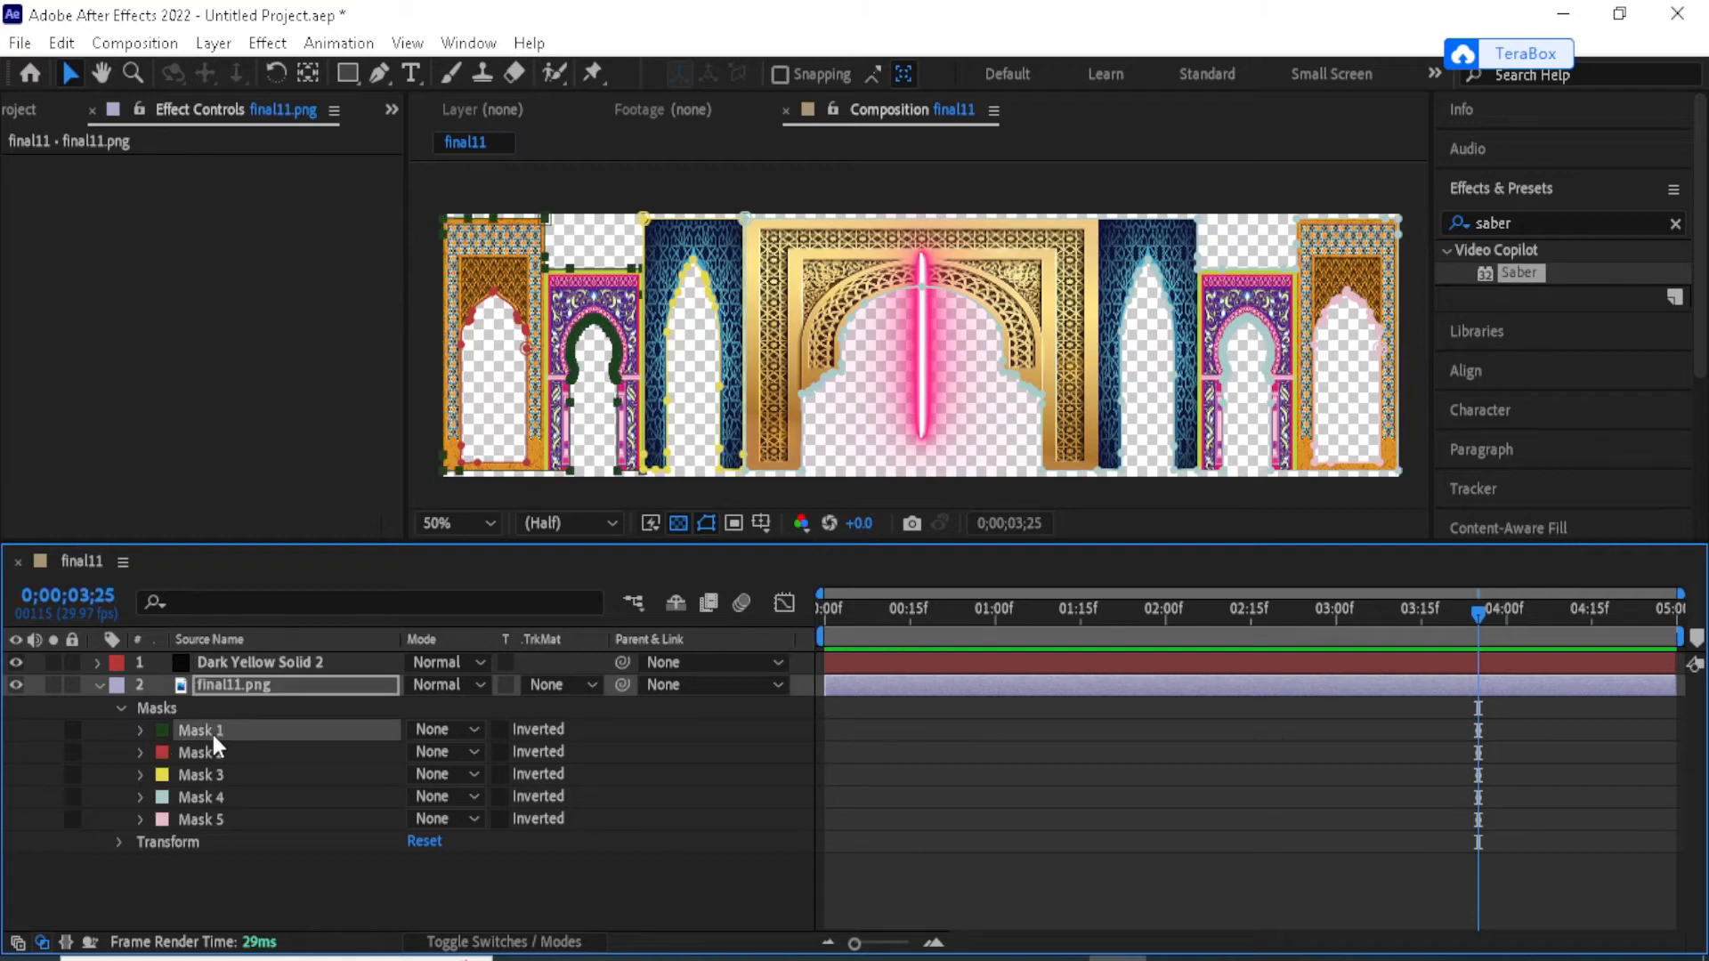
pyautogui.keyDown('shift'); pyautogui.click(217, 751); pyautogui.keyUp('shift')
pyautogui.keyDown('shift'); pyautogui.click(212, 775); pyautogui.keyUp('shift')
pyautogui.keyDown('shift'); pyautogui.click(217, 797); pyautogui.keyUp('shift')
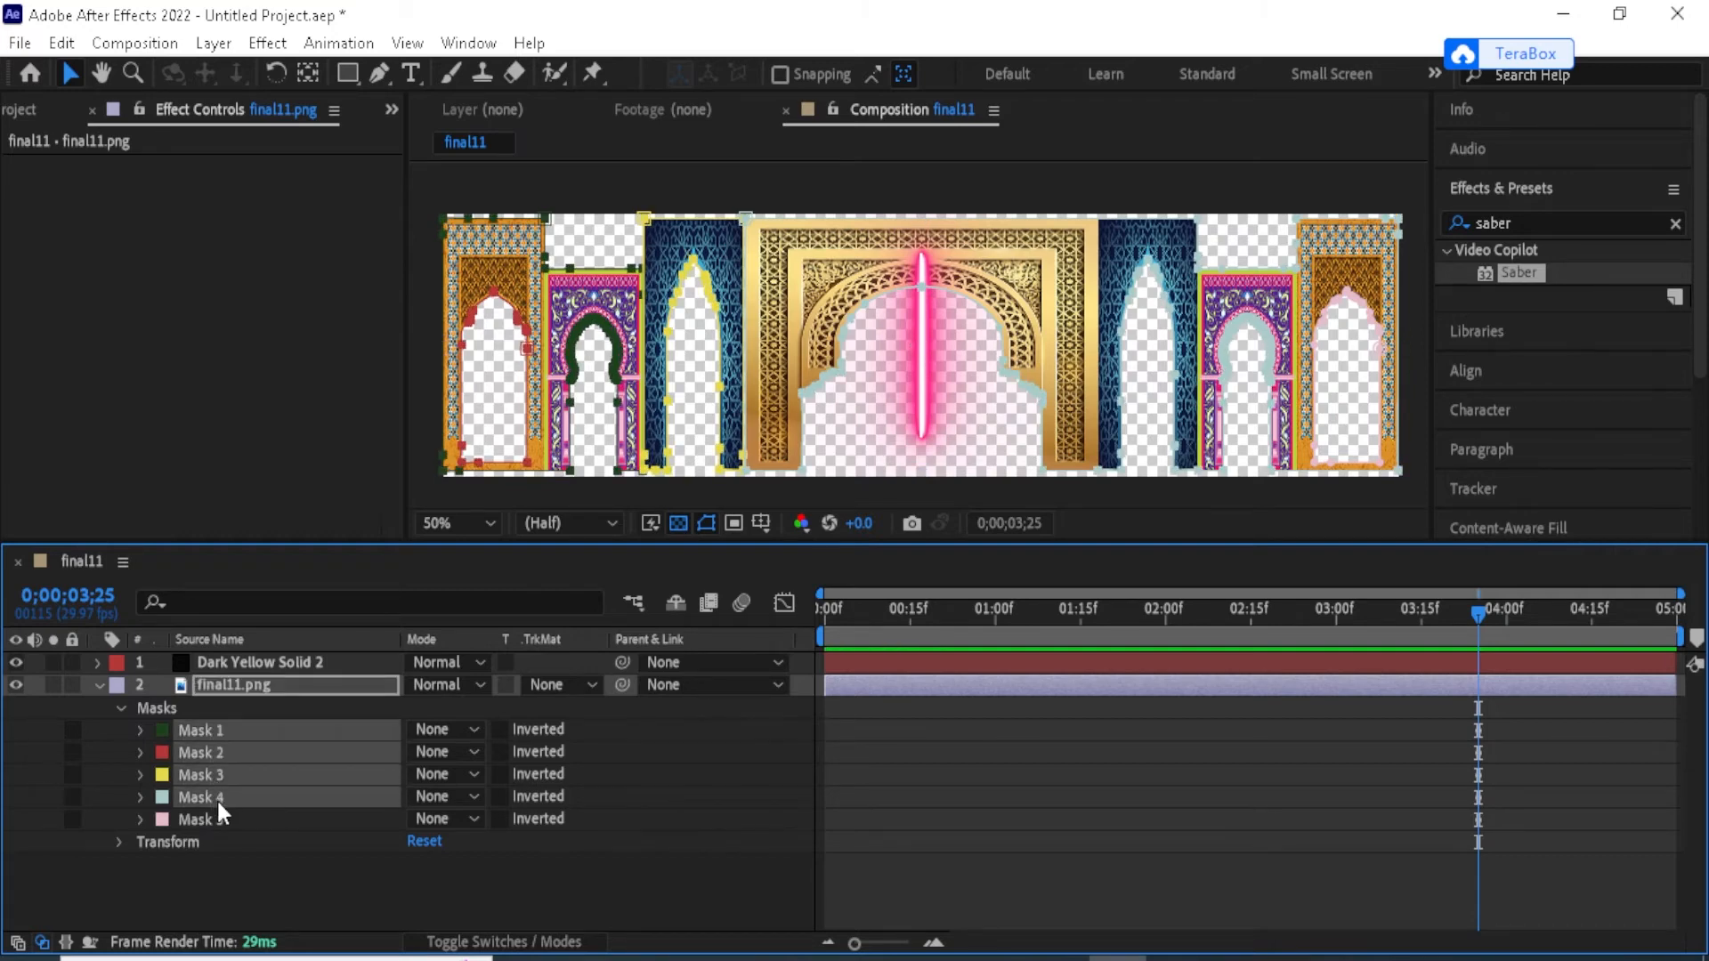
pyautogui.keyDown('shift'); pyautogui.click(214, 817); pyautogui.keyUp('shift')
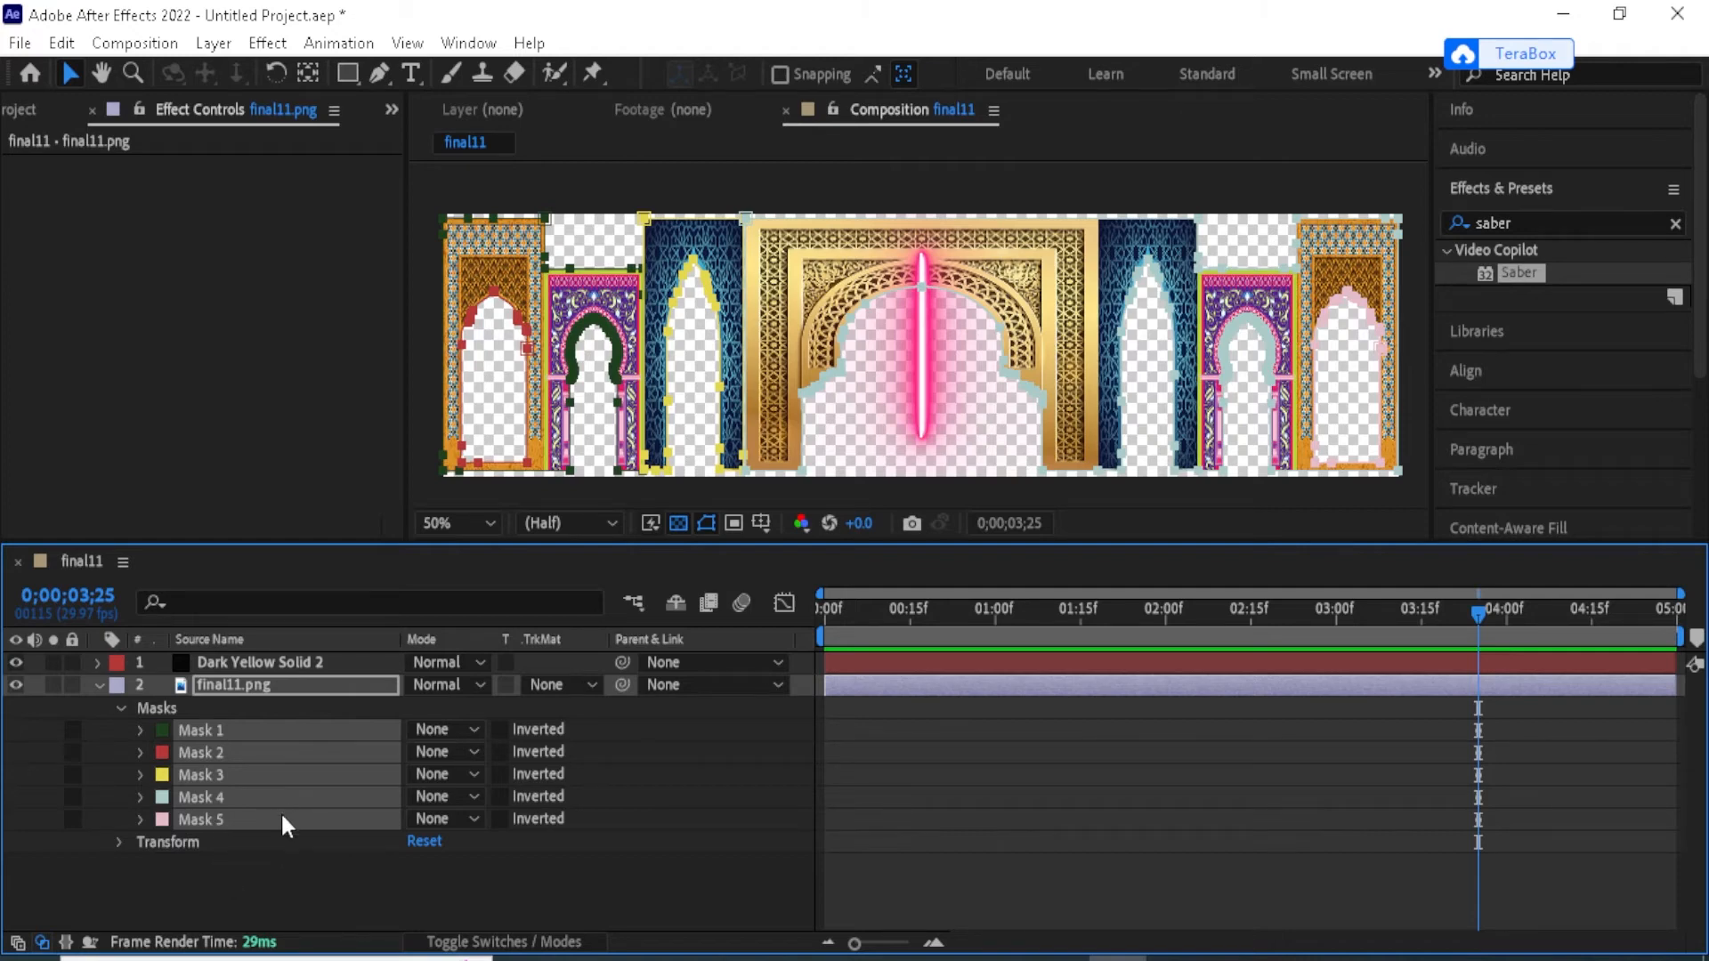
pyautogui.click(98, 697)
pyautogui.click(97, 683)
# Paste the copied masks onto the Dark Yellow Solid 2 layer that carries the Saber effect.
pyautogui.click(96, 663)
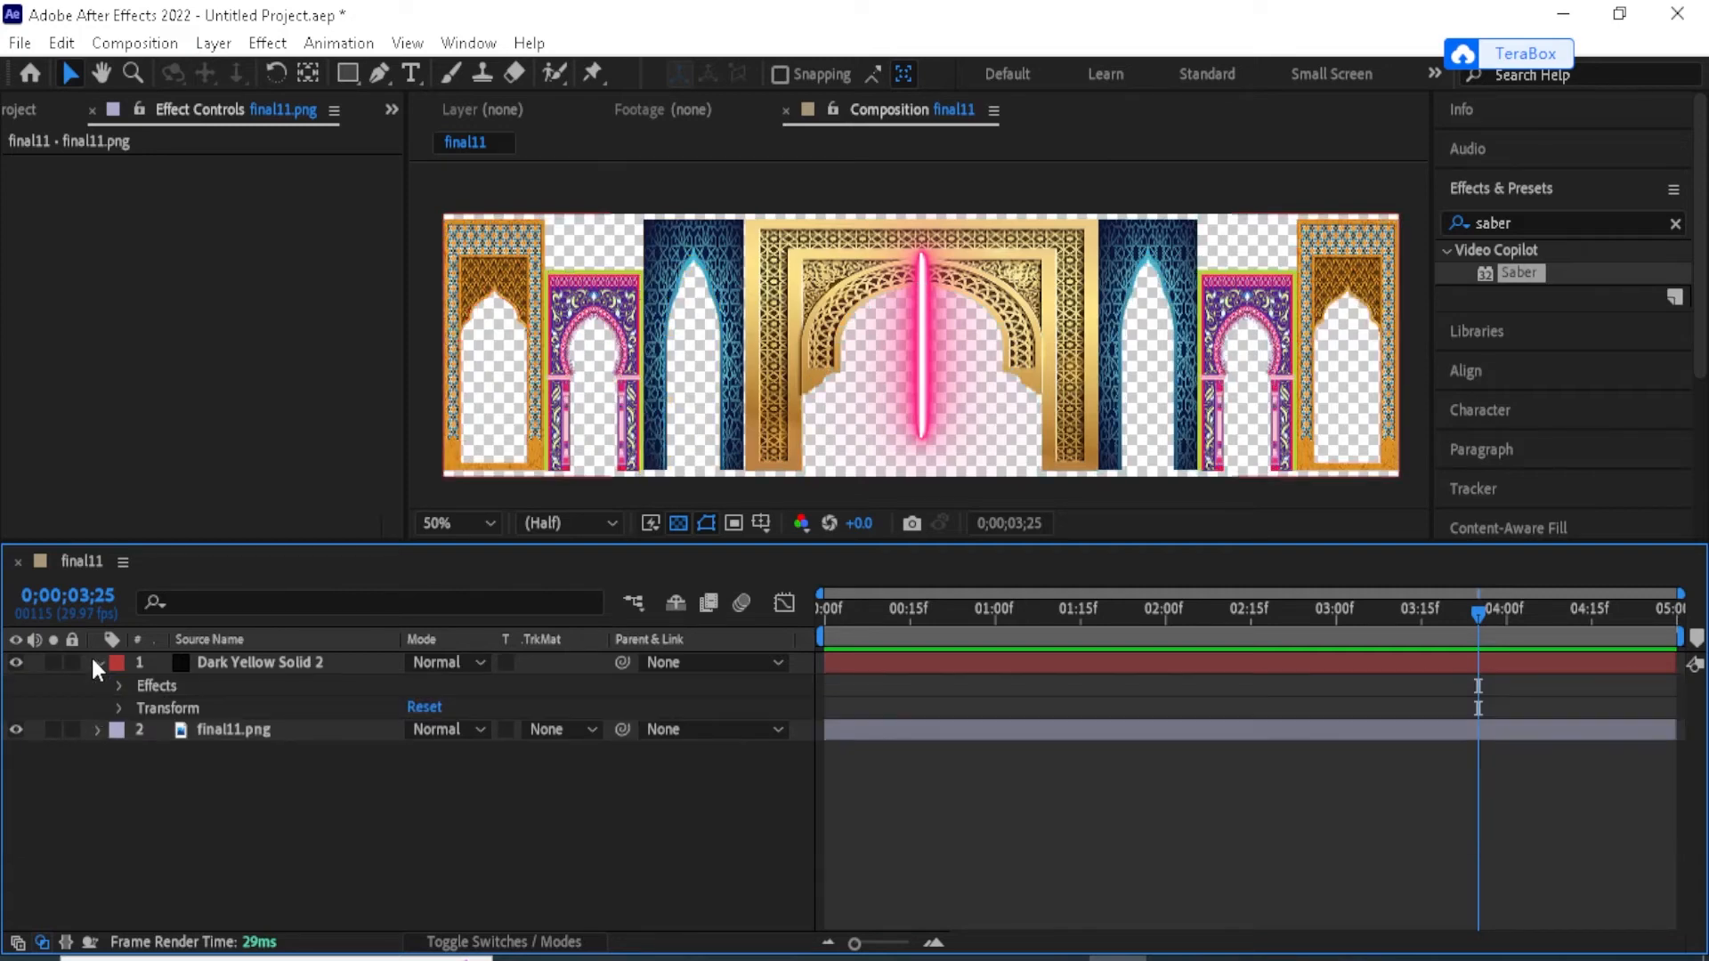
pyautogui.click(118, 686)
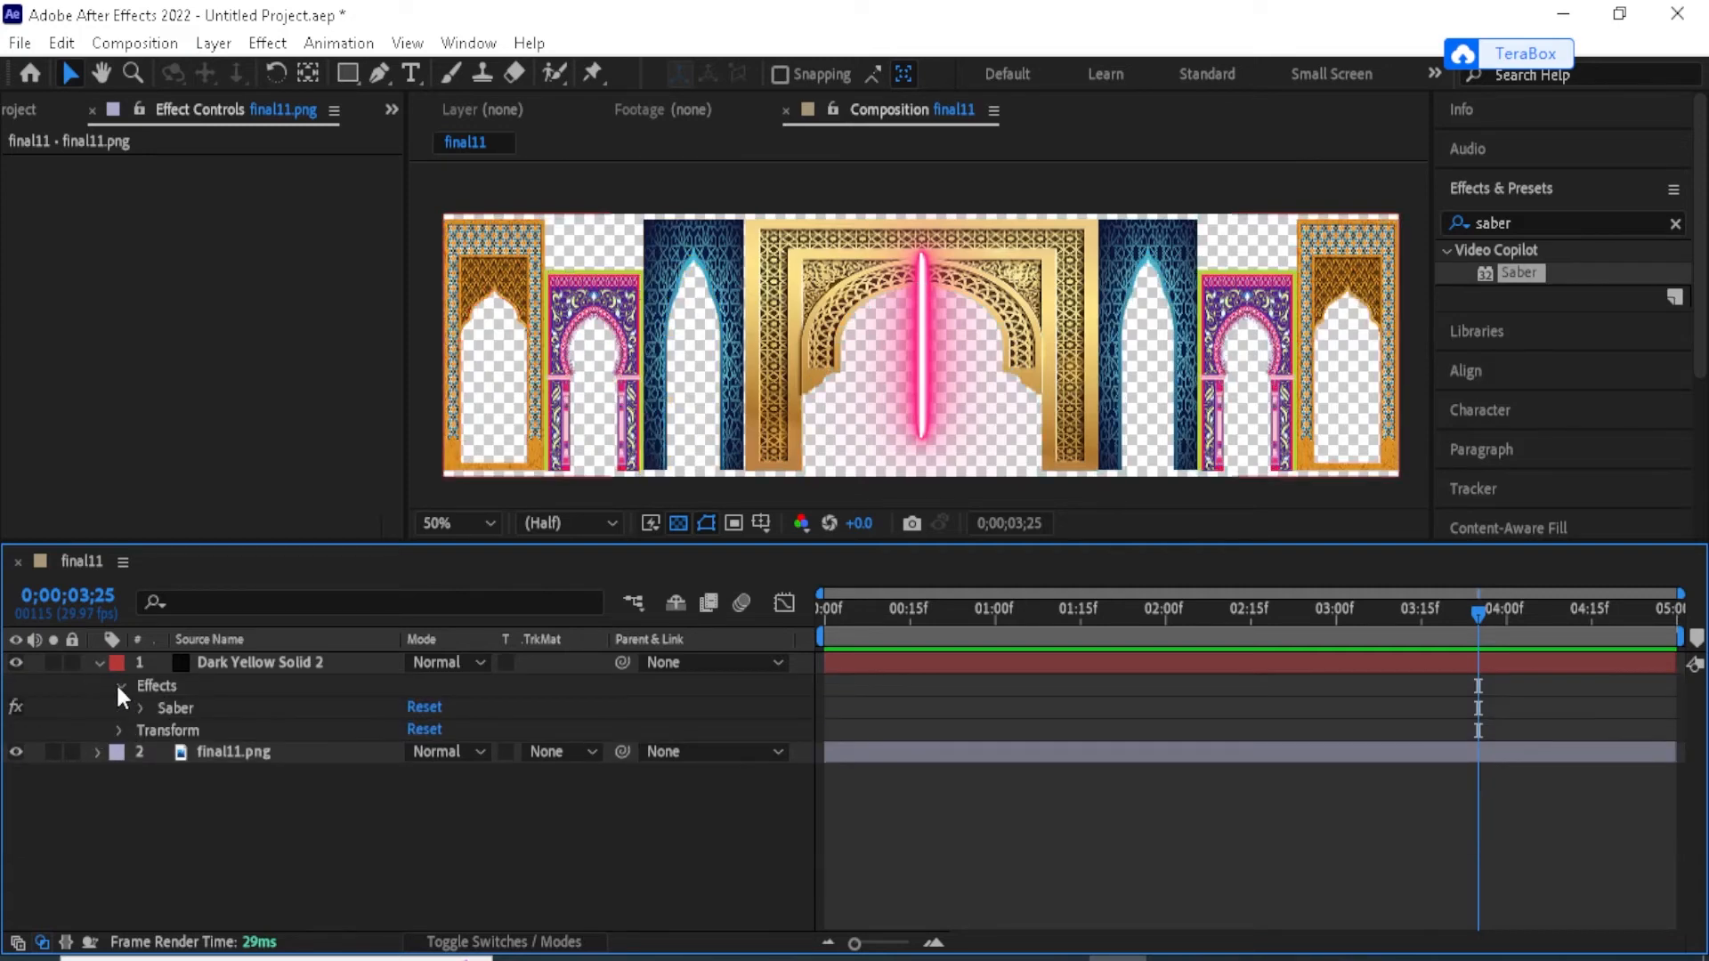
pyautogui.click(118, 687)
pyautogui.click(98, 663)
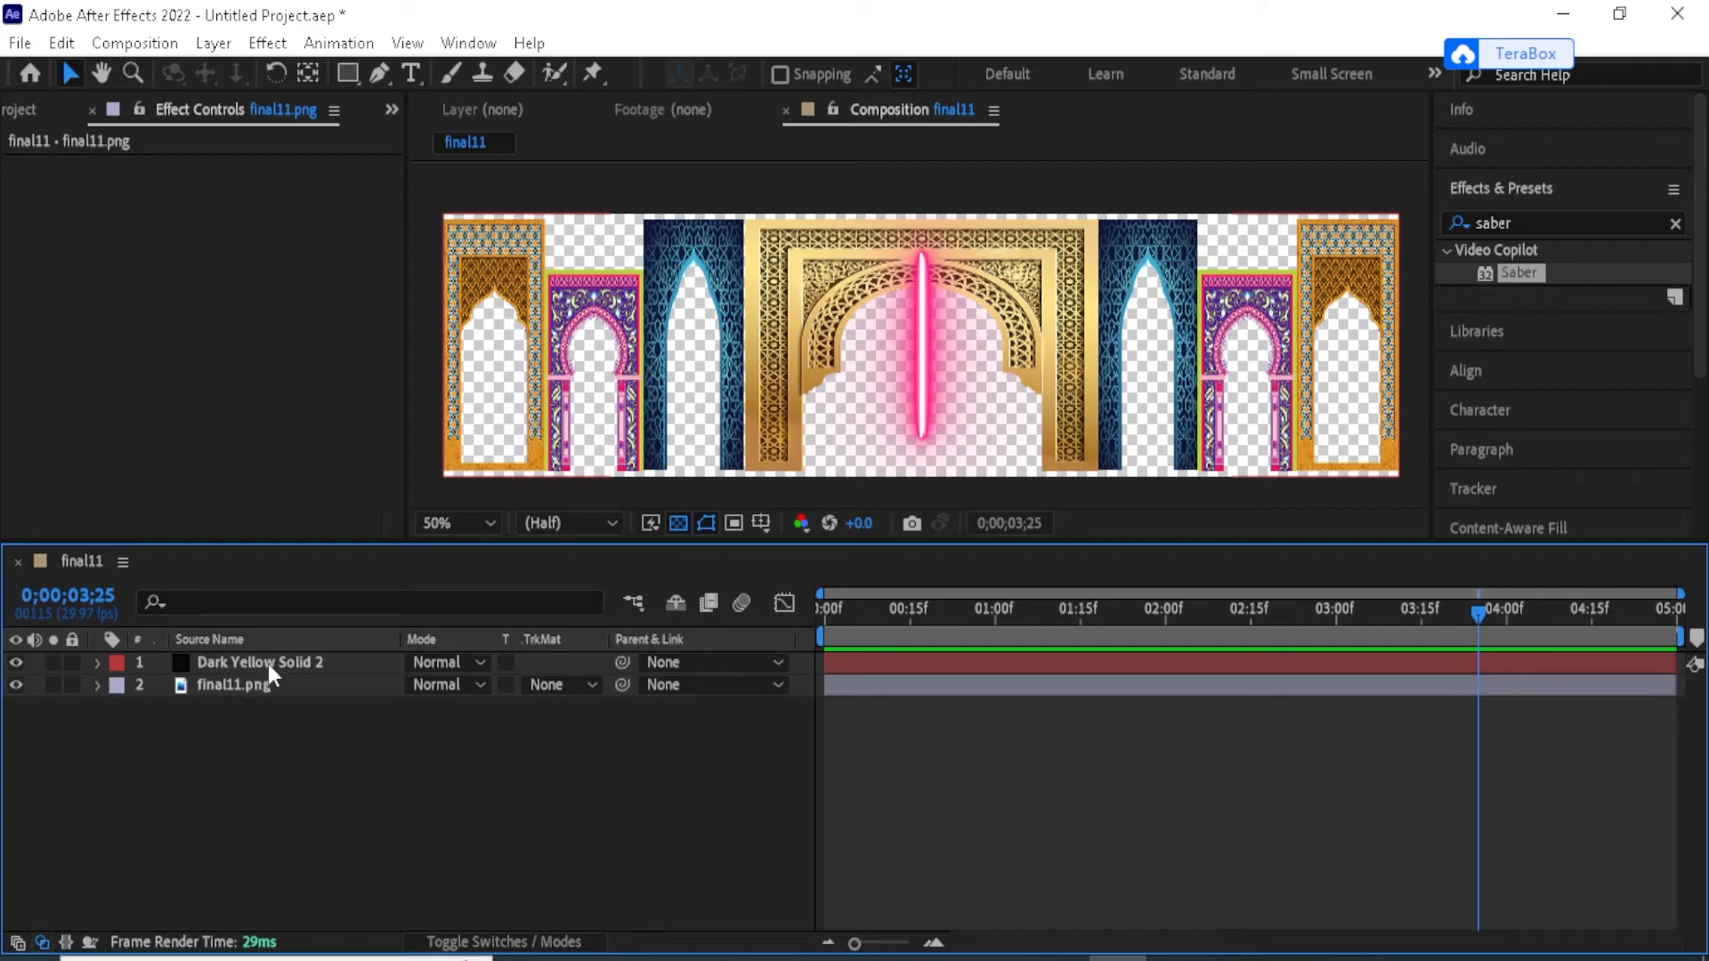
pyautogui.click(103, 660)
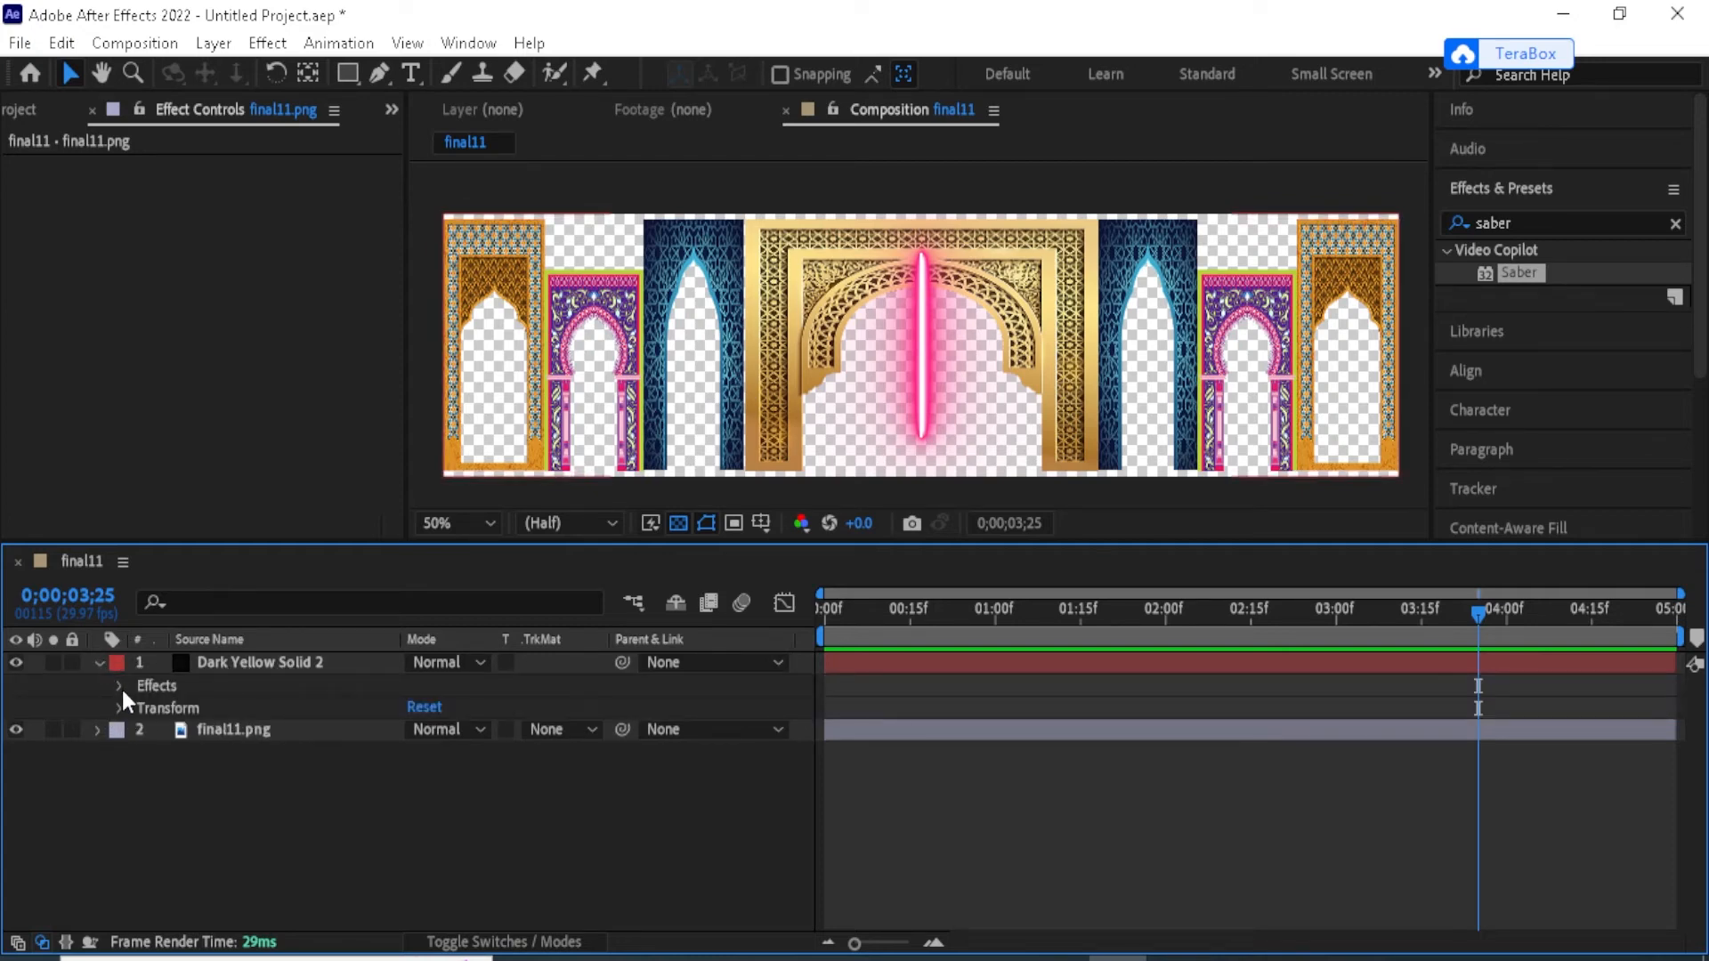
pyautogui.click(116, 684)
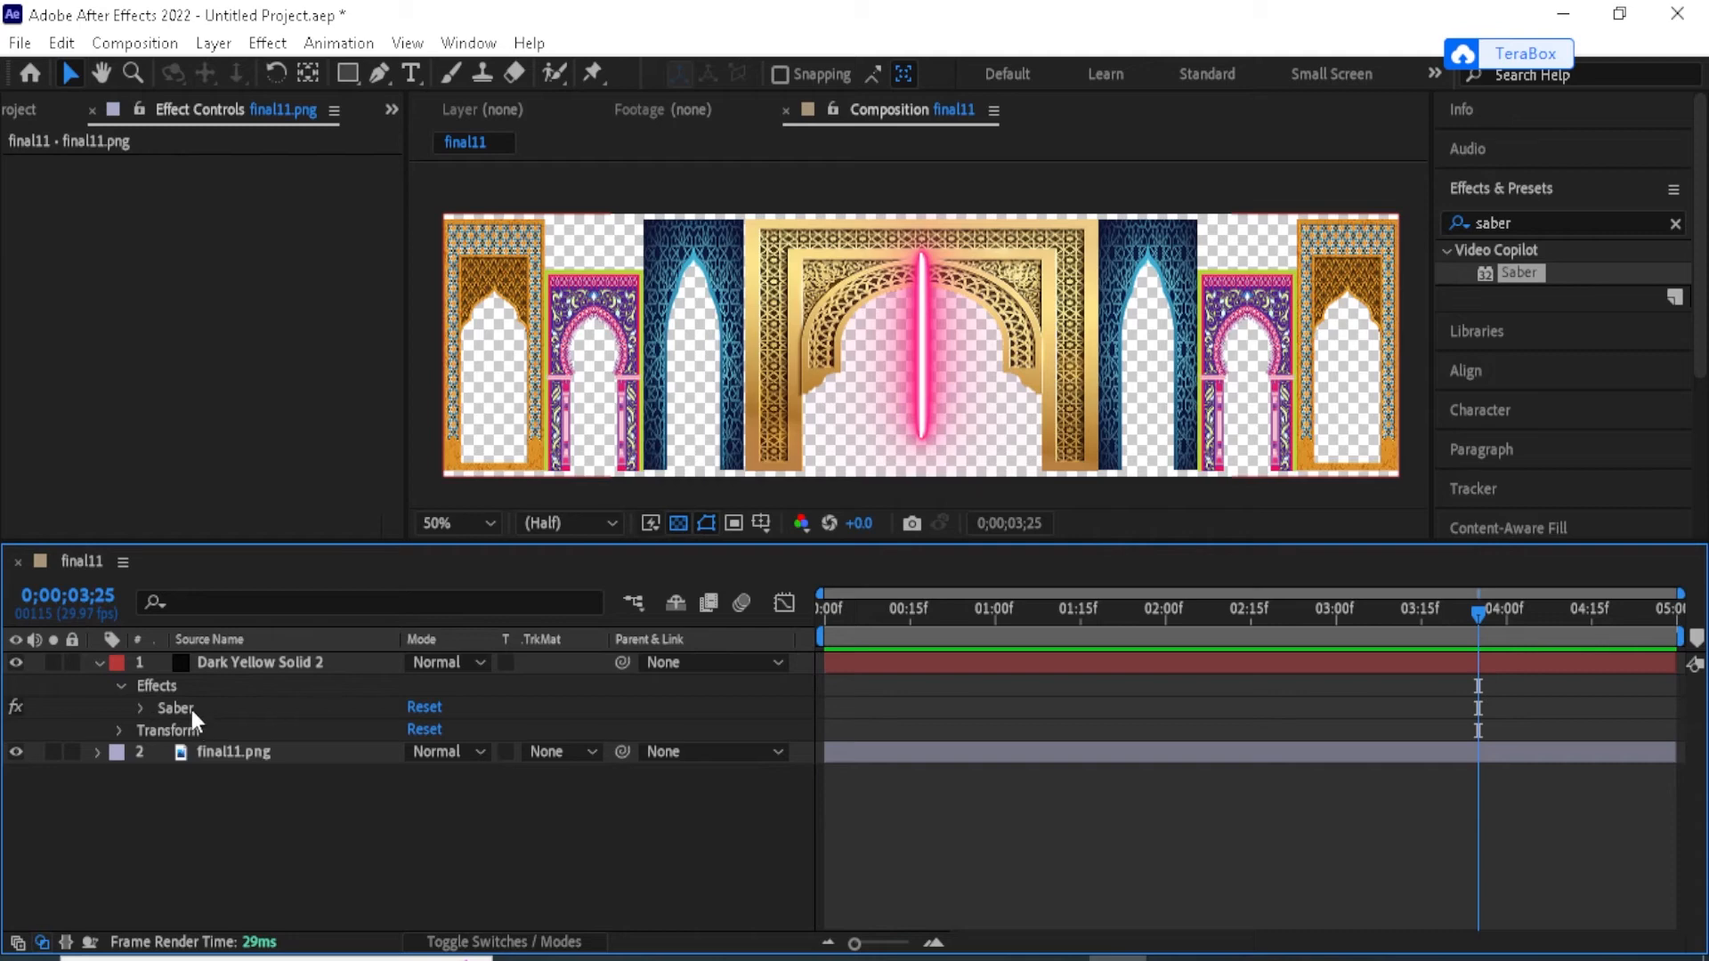
pyautogui.click(190, 709)
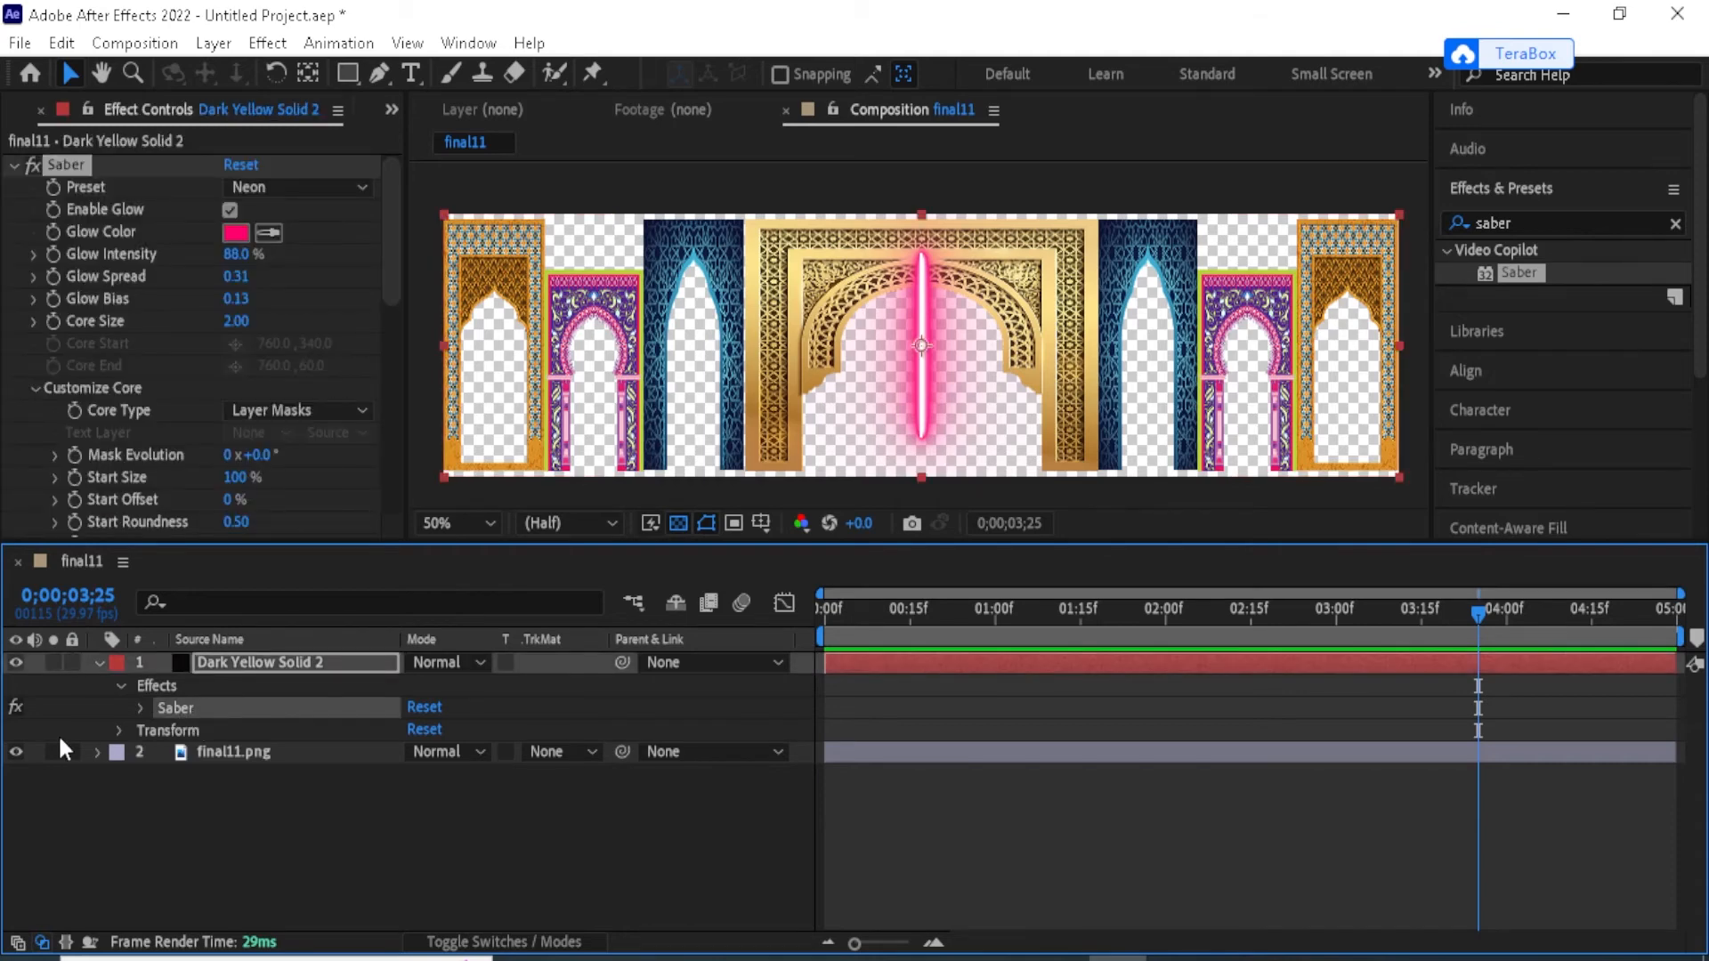
pyautogui.hotkey('ctrl', 'v')
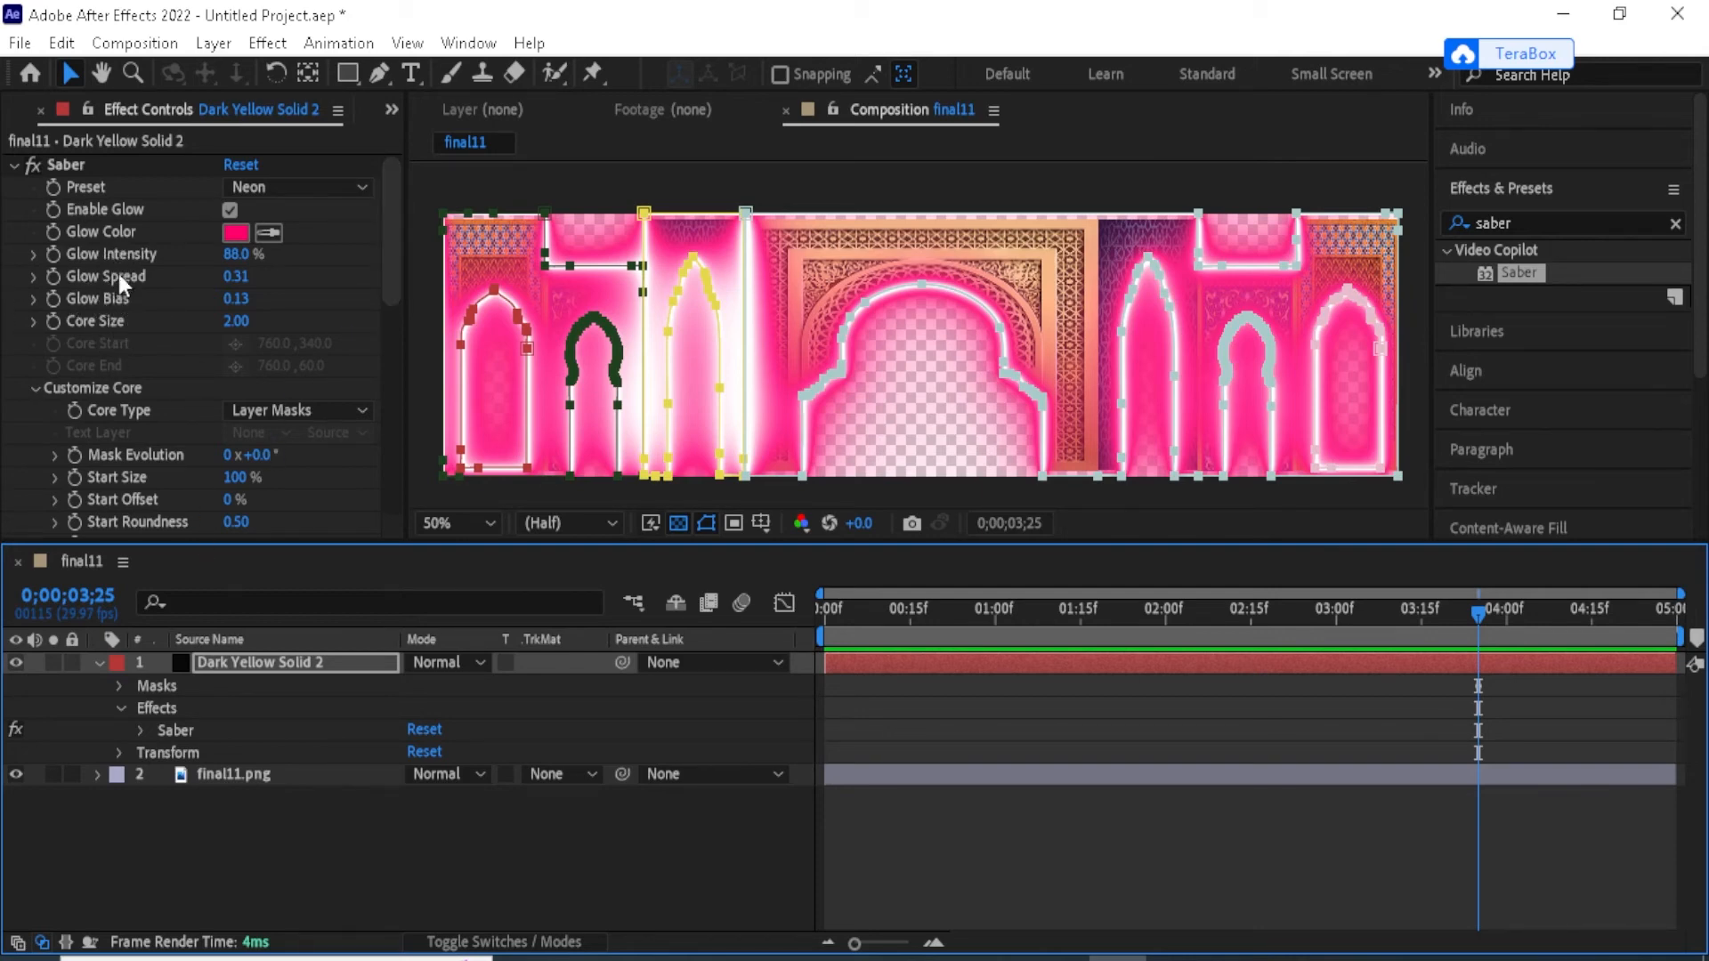
# Hide the final11.png layer and reduce Saber's Glow Spread to 0.03.
pyautogui.click(33, 254)
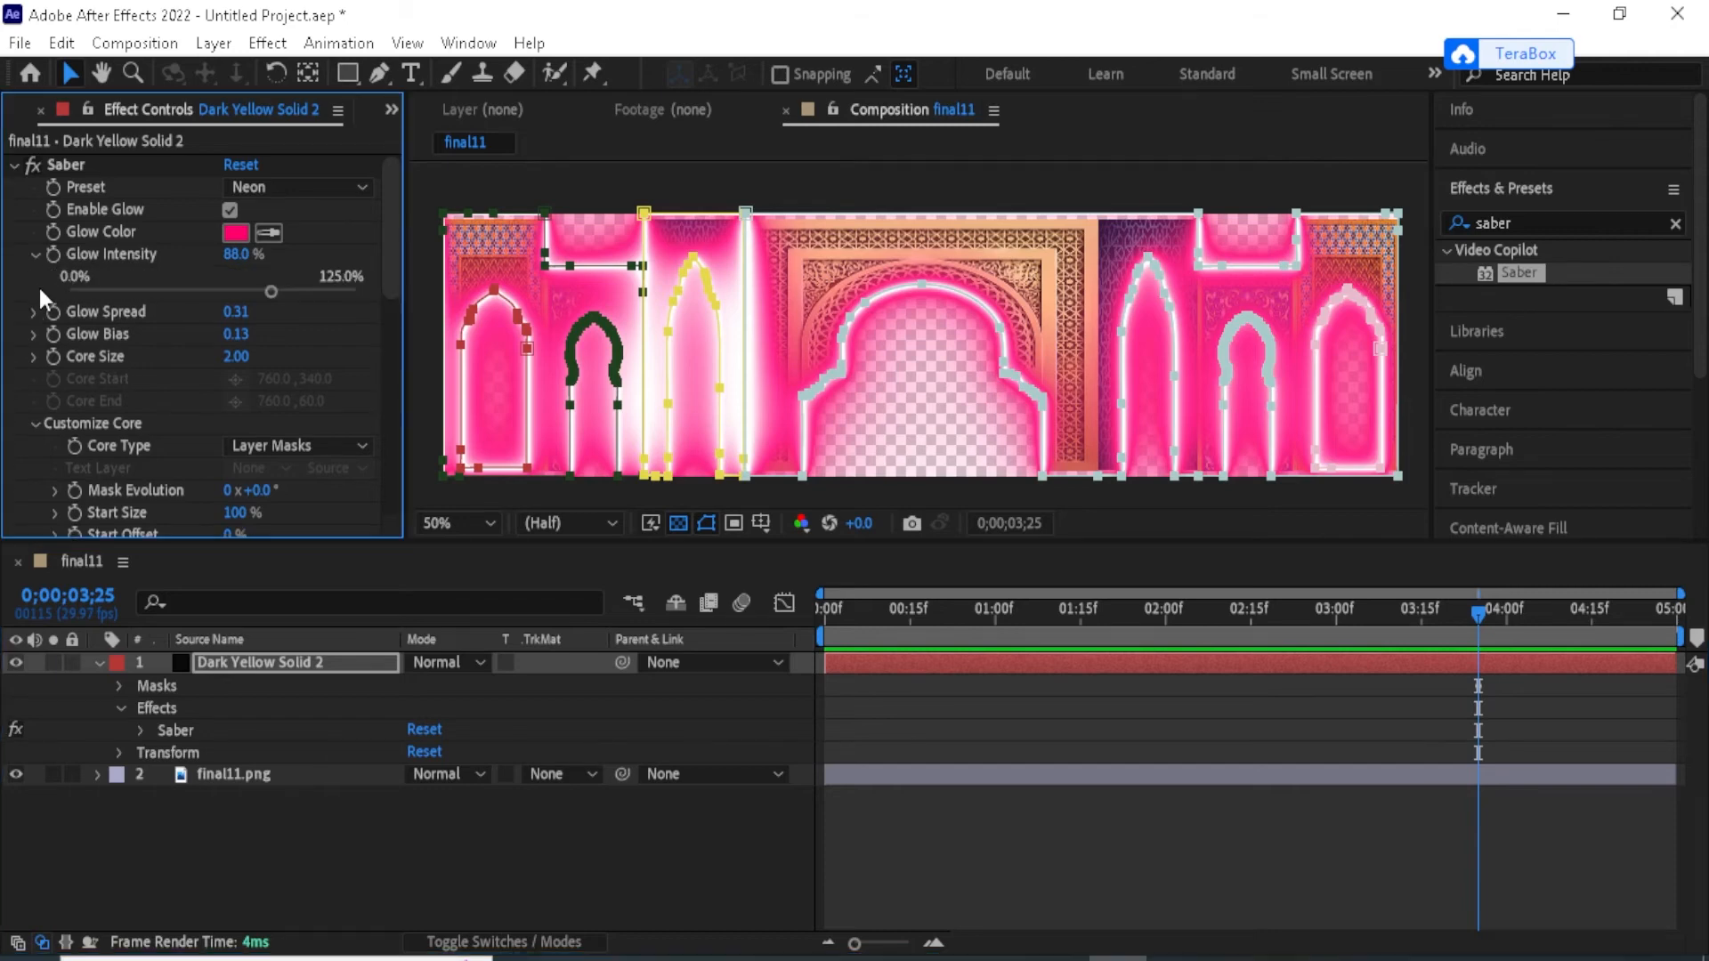
pyautogui.click(34, 312)
pyautogui.click(33, 370)
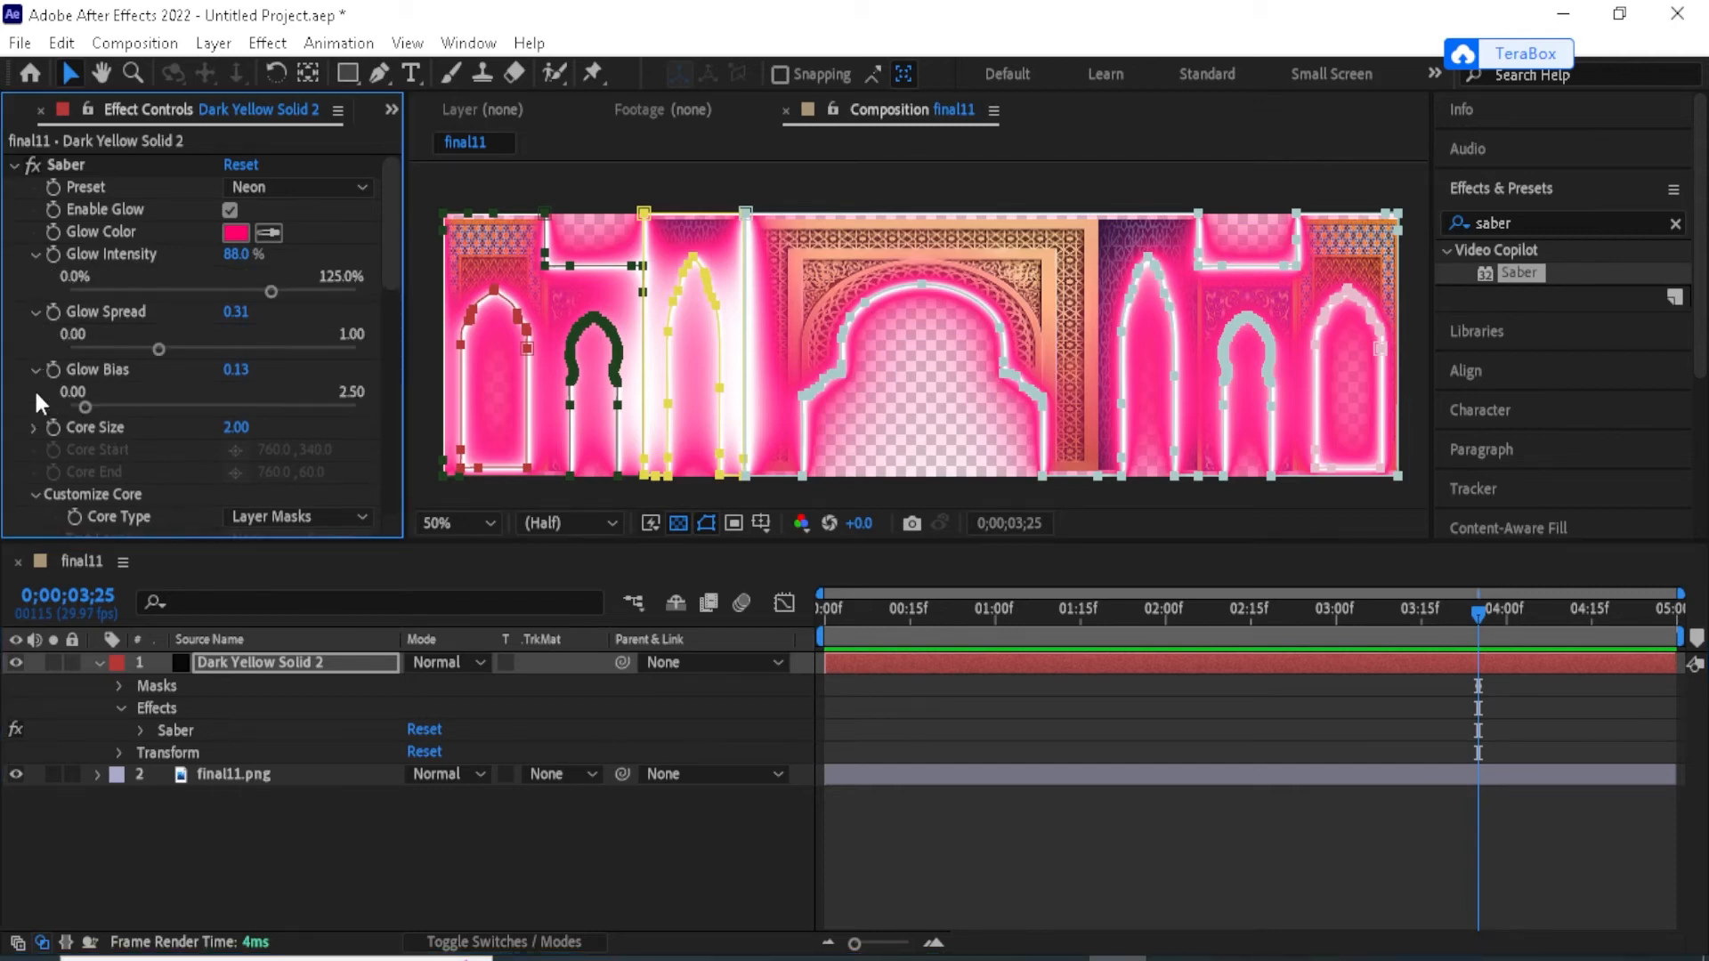
pyautogui.click(34, 428)
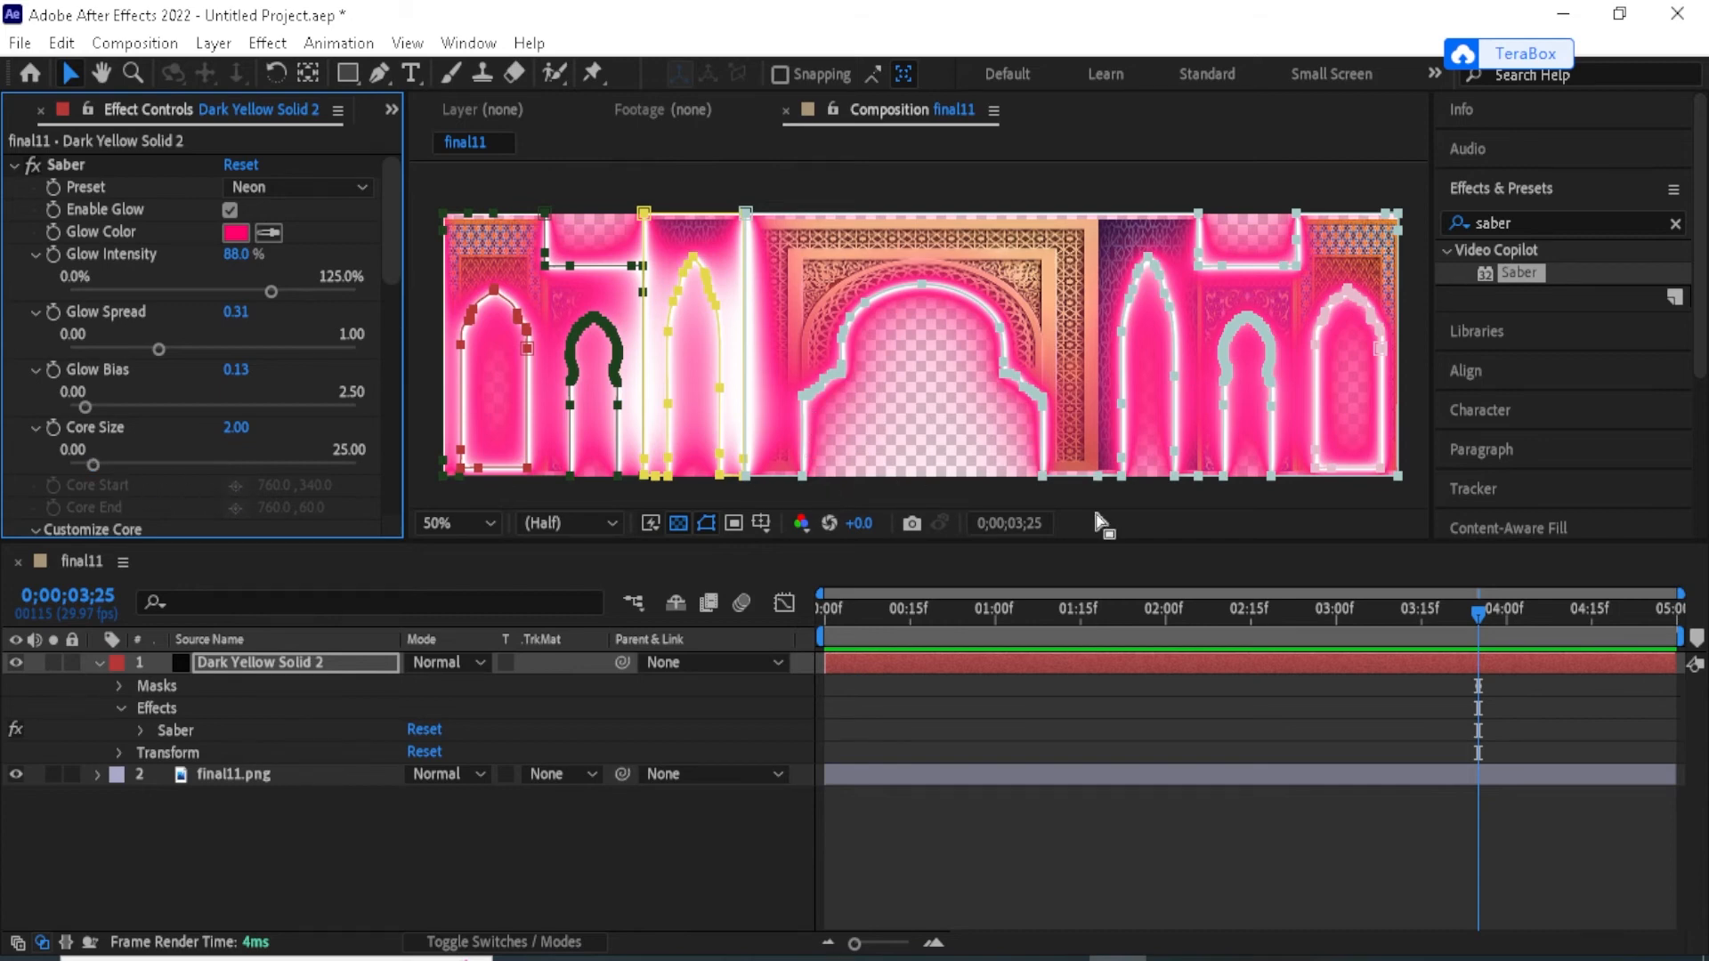
pyautogui.click(16, 774)
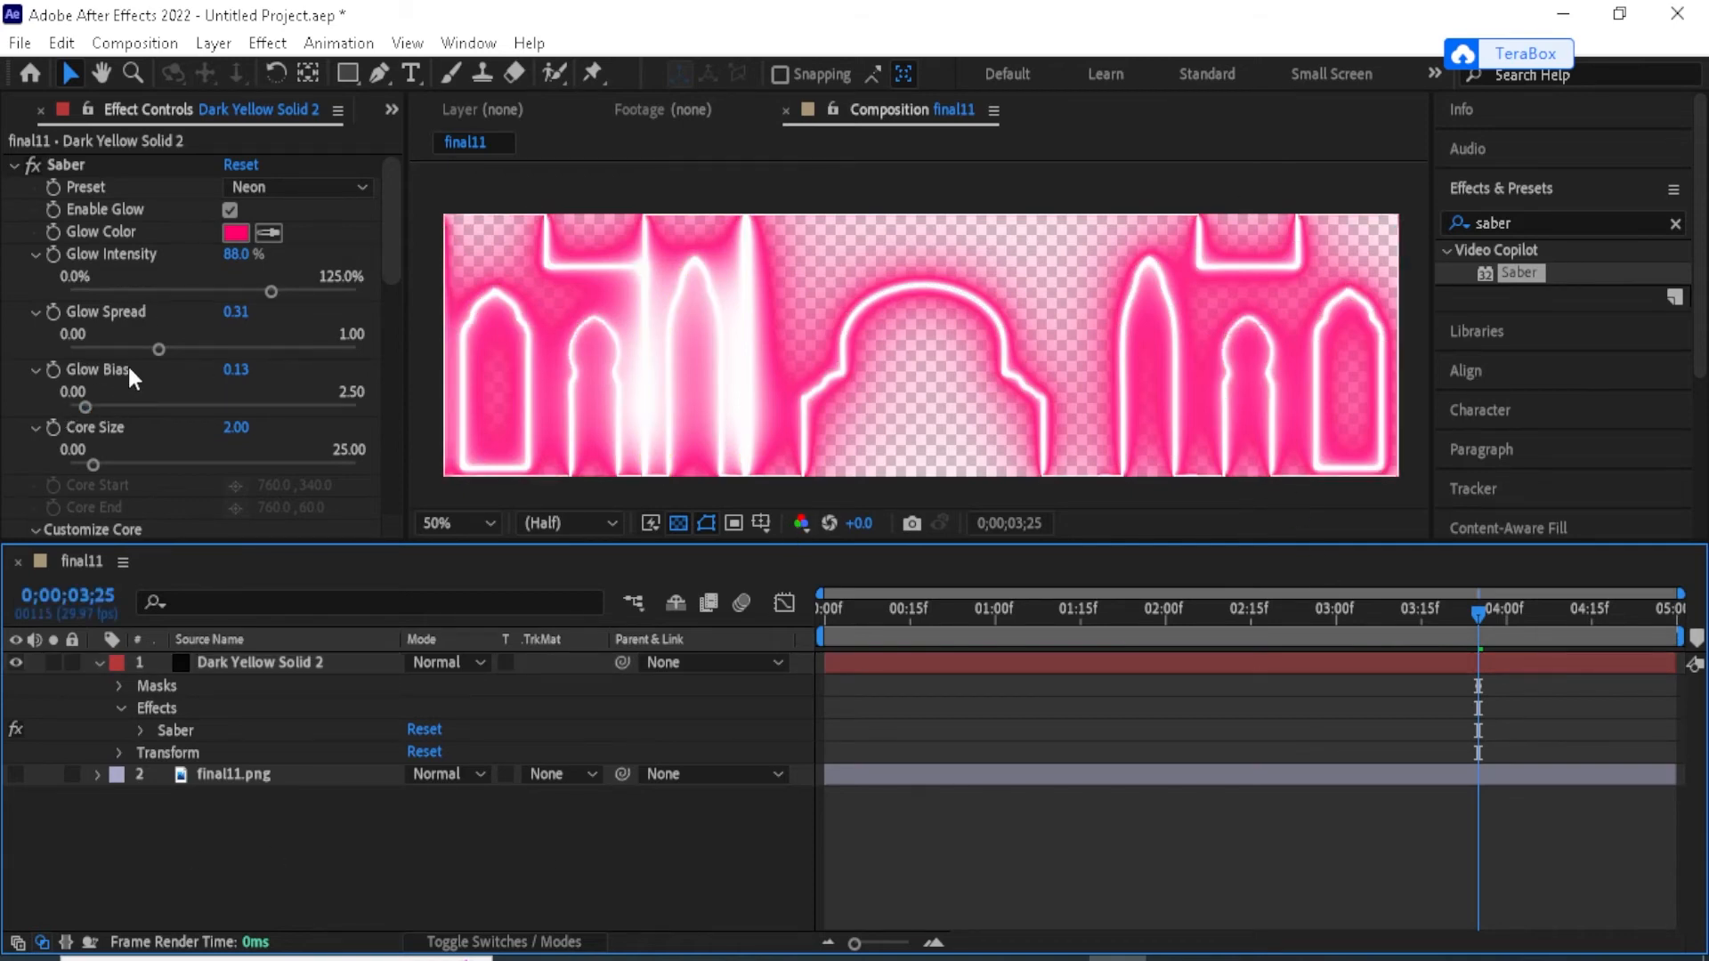
pyautogui.moveTo(153, 342); pyautogui.dragTo(80, 366)
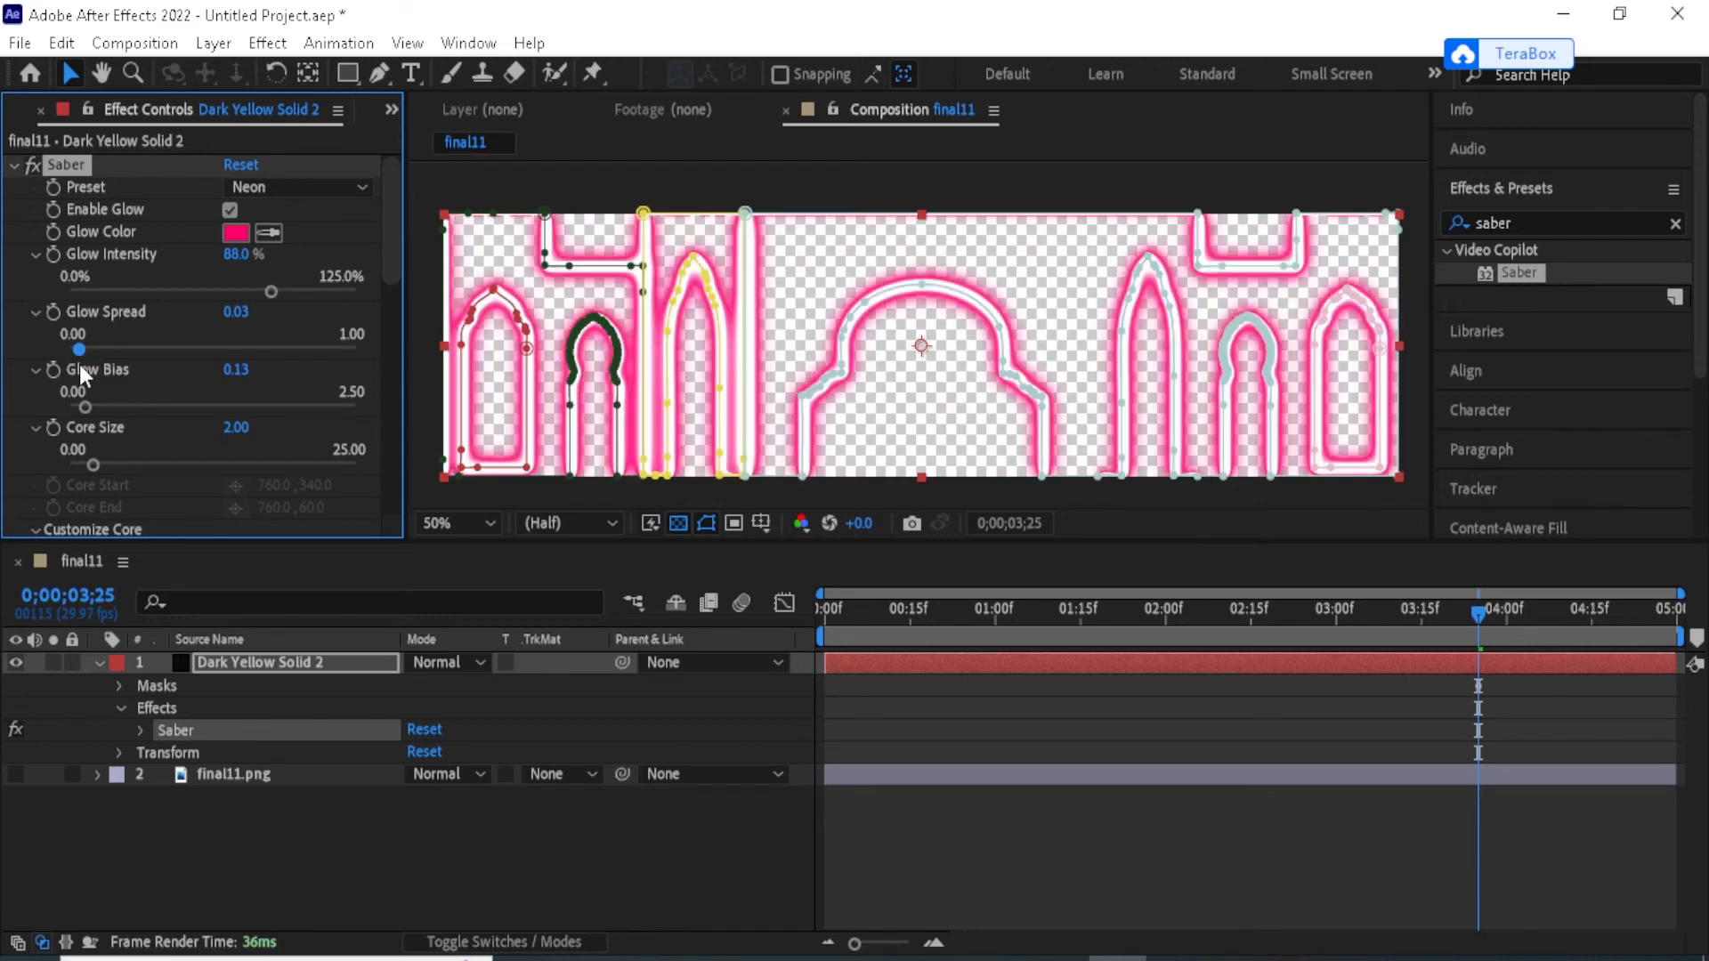
pyautogui.click(248, 864)
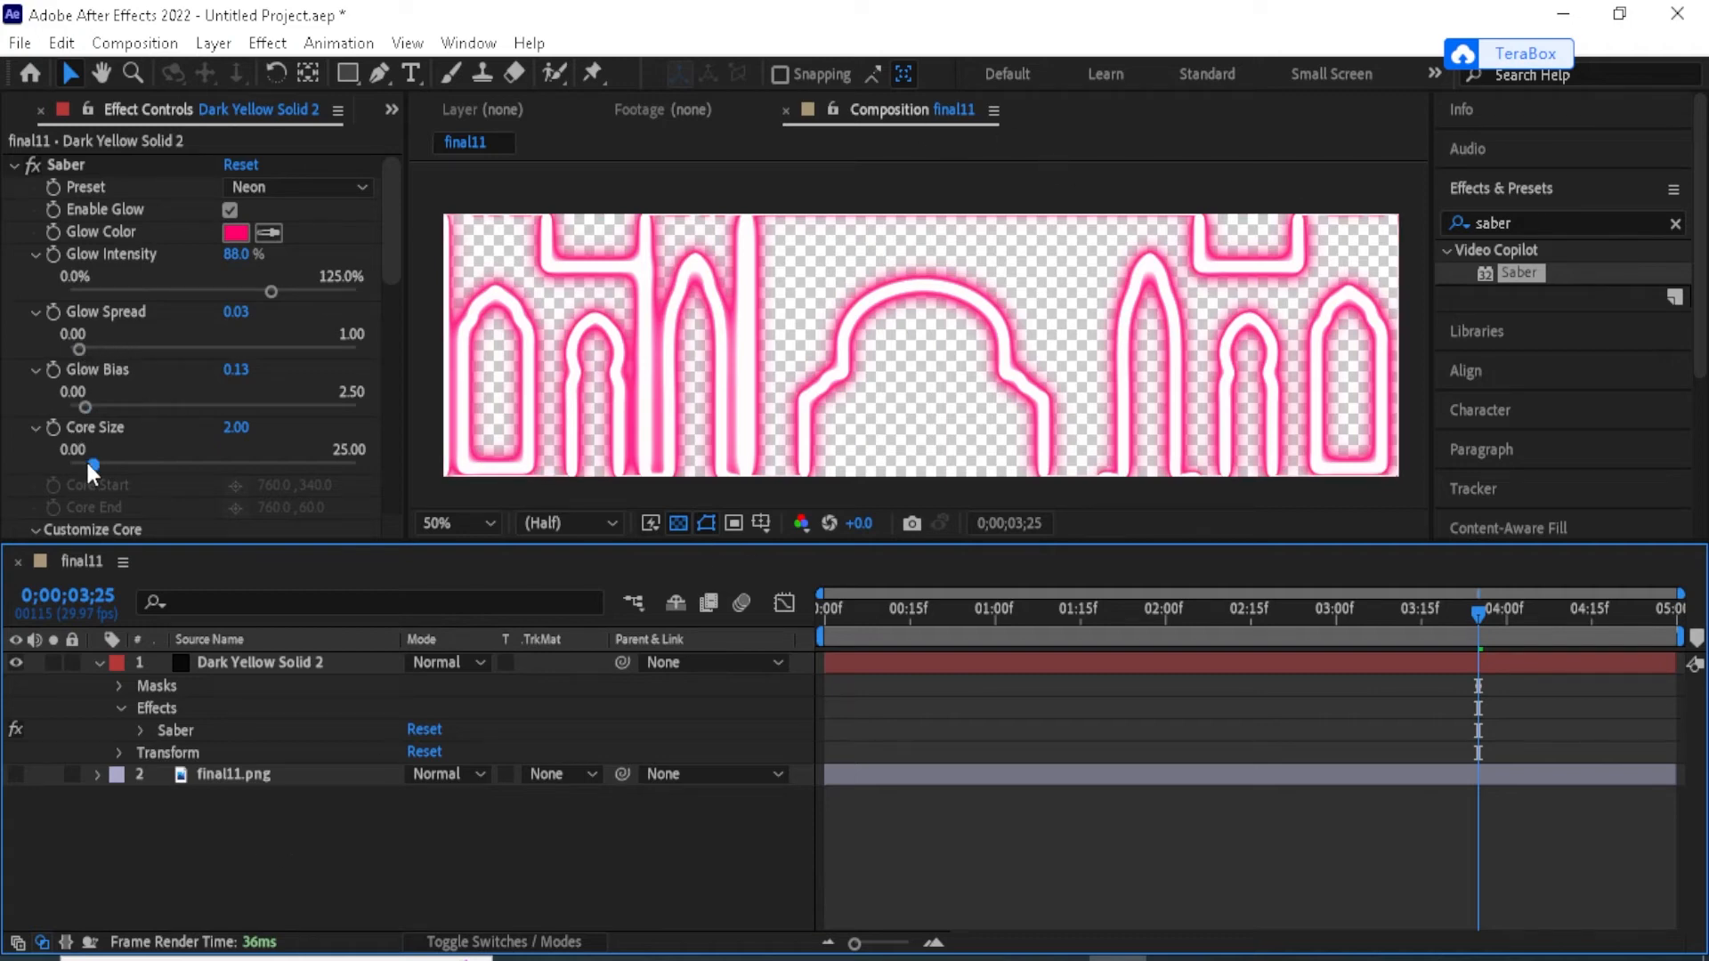
# Reduce Saber's Core Size to 0.77 and its Glow Intensity to 40.7%.
pyautogui.moveTo(89, 463); pyautogui.dragTo(79, 462)
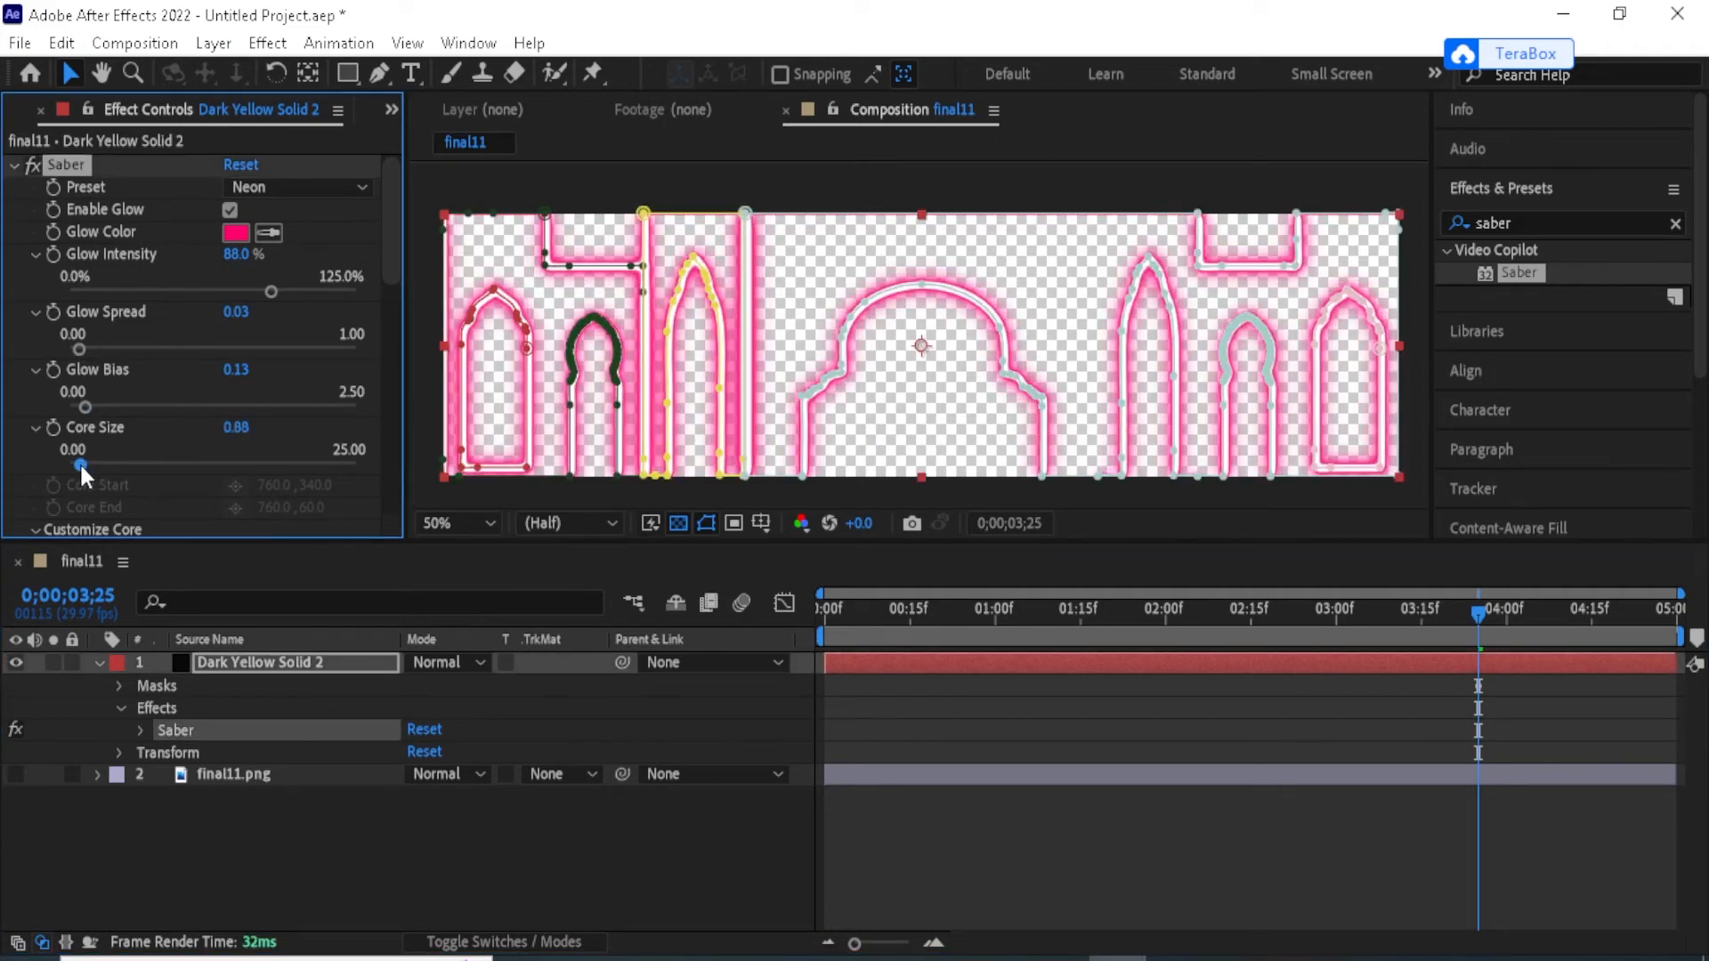
pyautogui.click(243, 866)
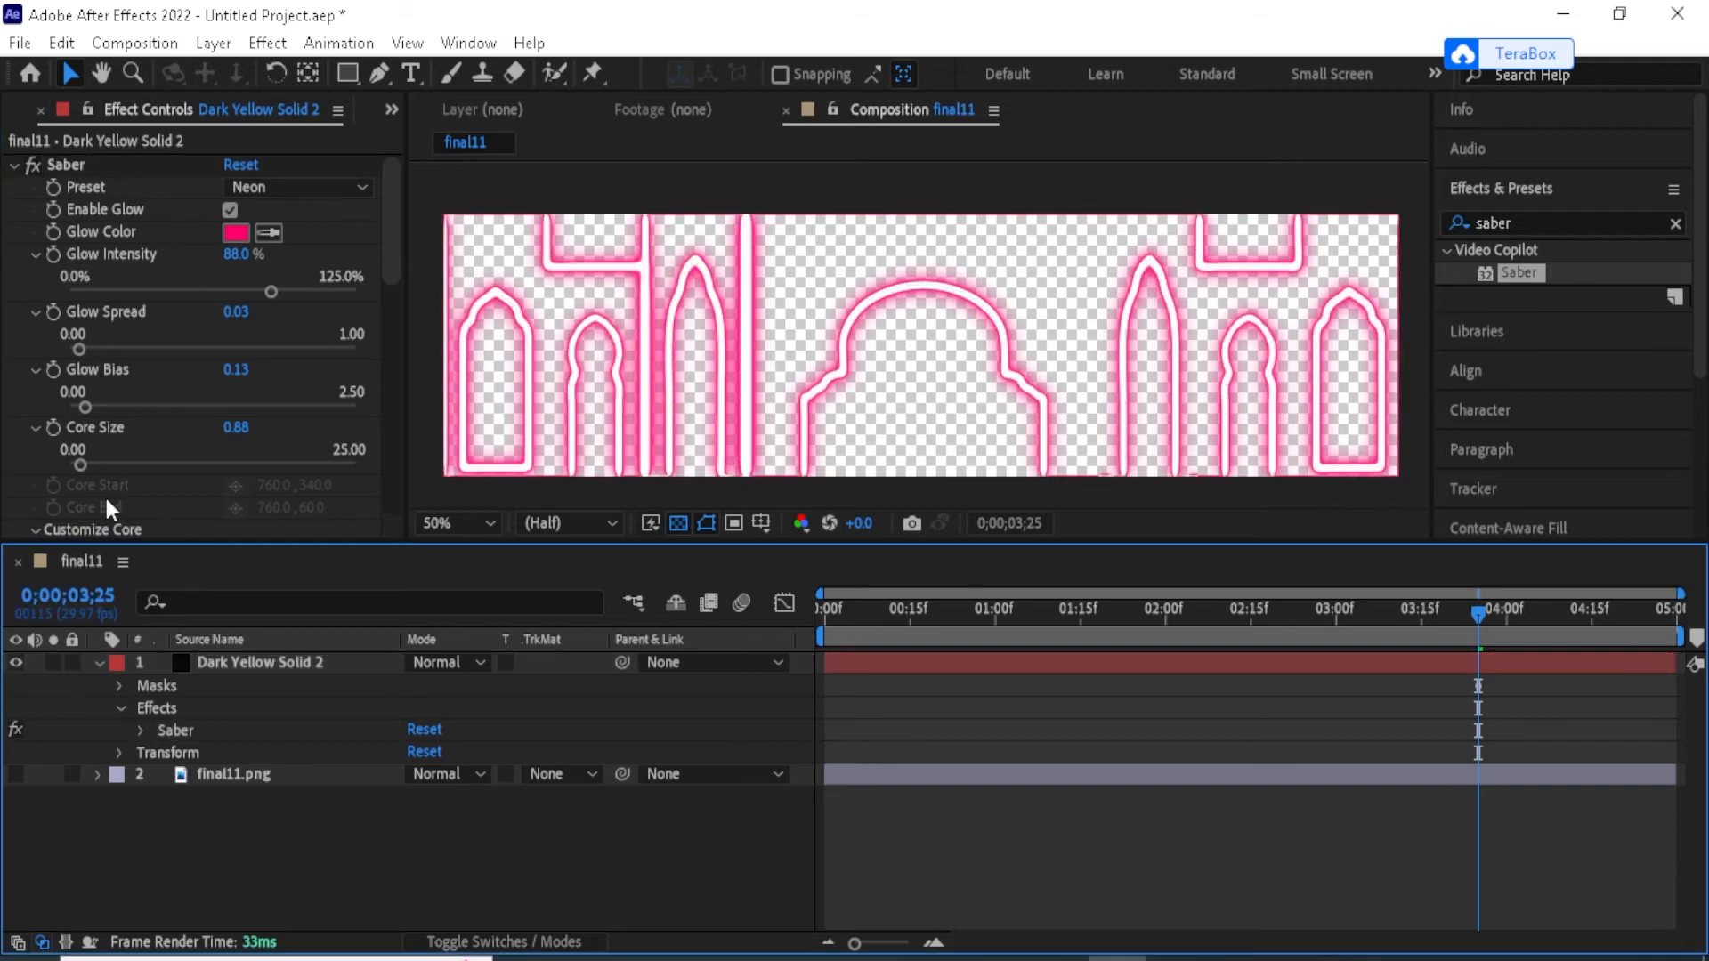
pyautogui.moveTo(77, 461); pyautogui.dragTo(78, 466)
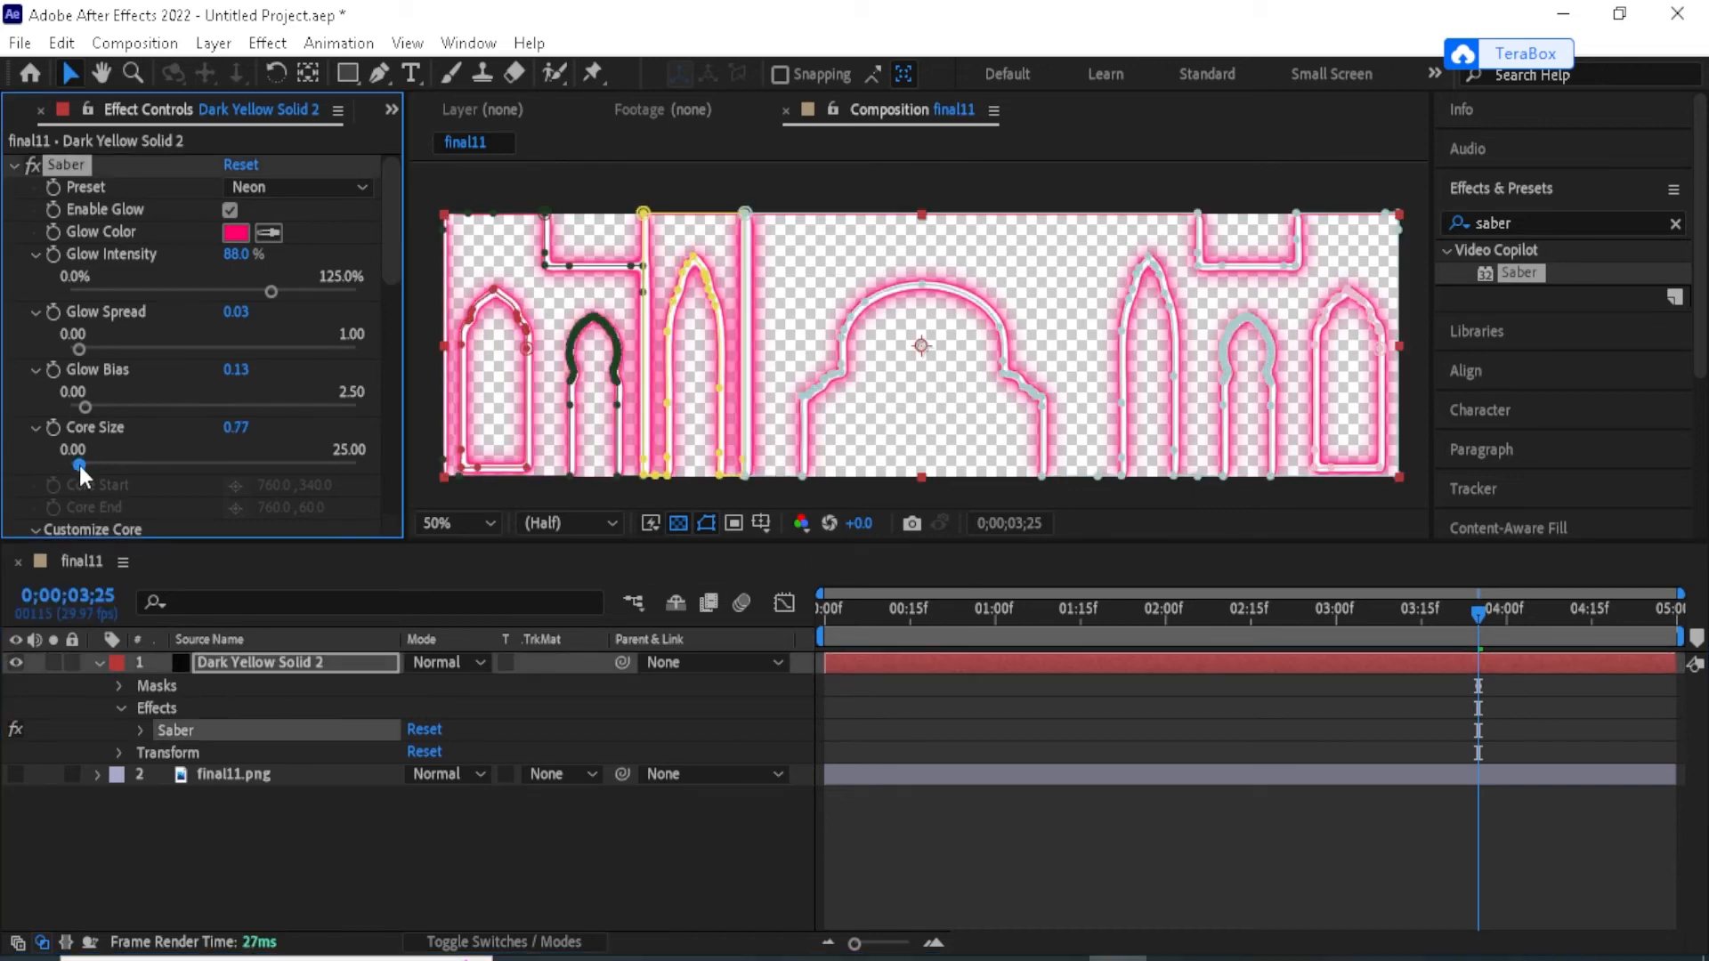
pyautogui.click(251, 903)
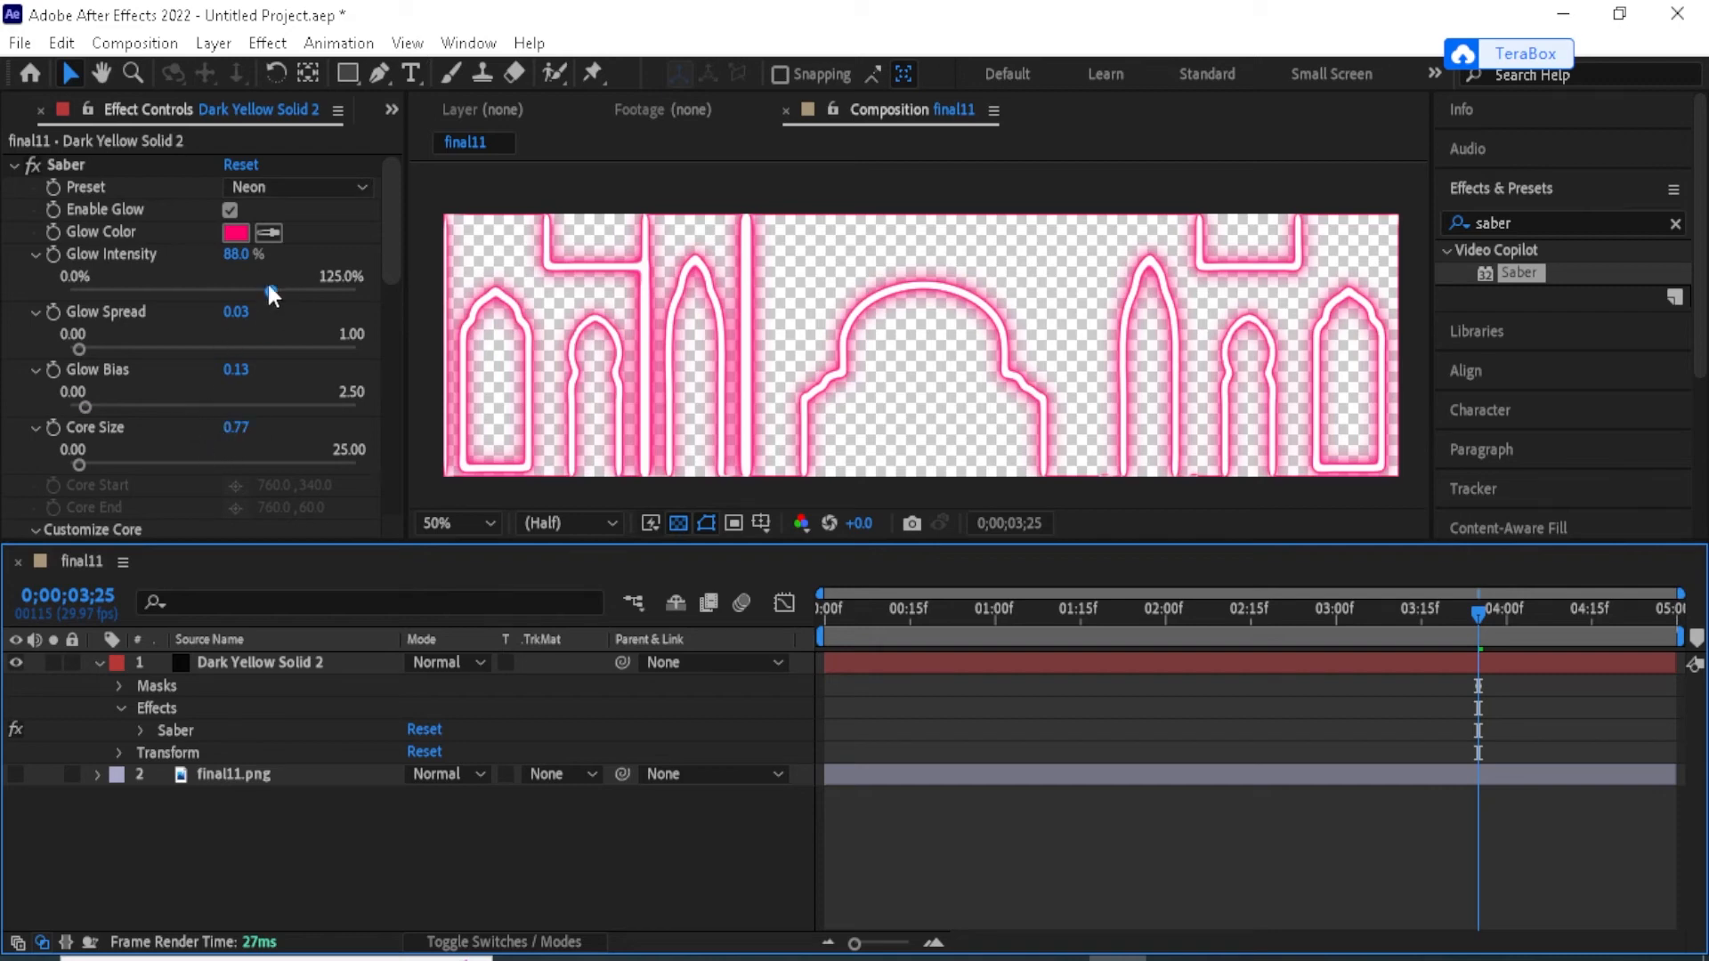
pyautogui.moveTo(269, 285); pyautogui.dragTo(163, 291)
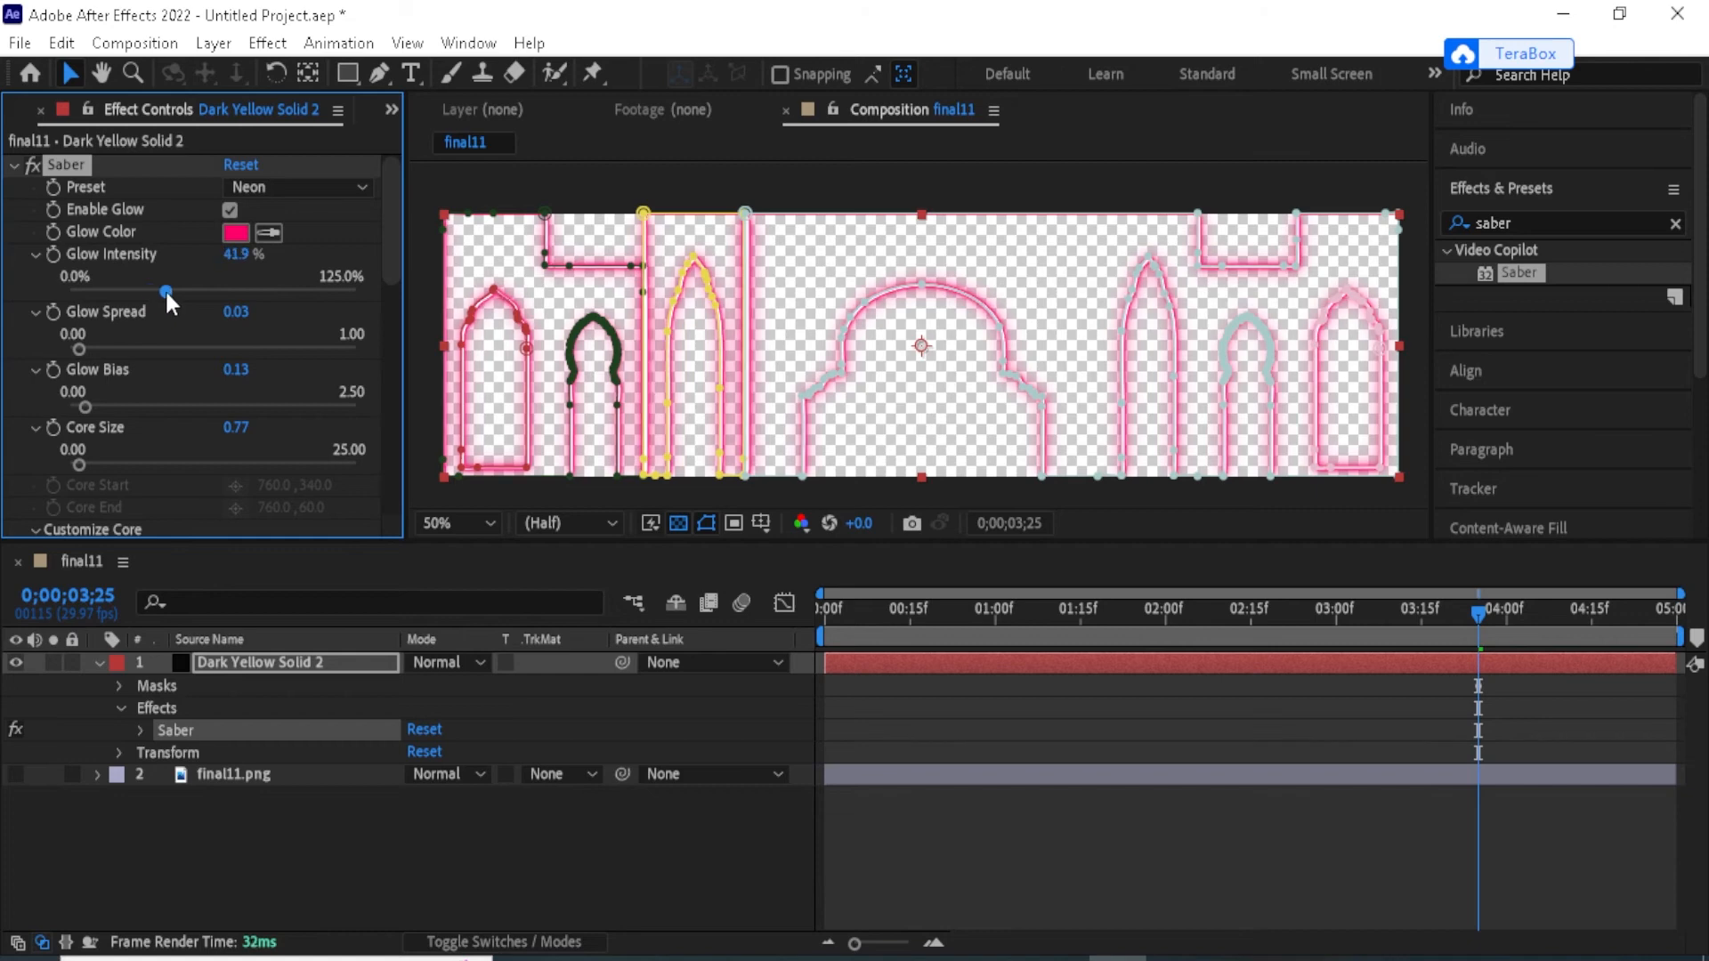
pyautogui.click(311, 874)
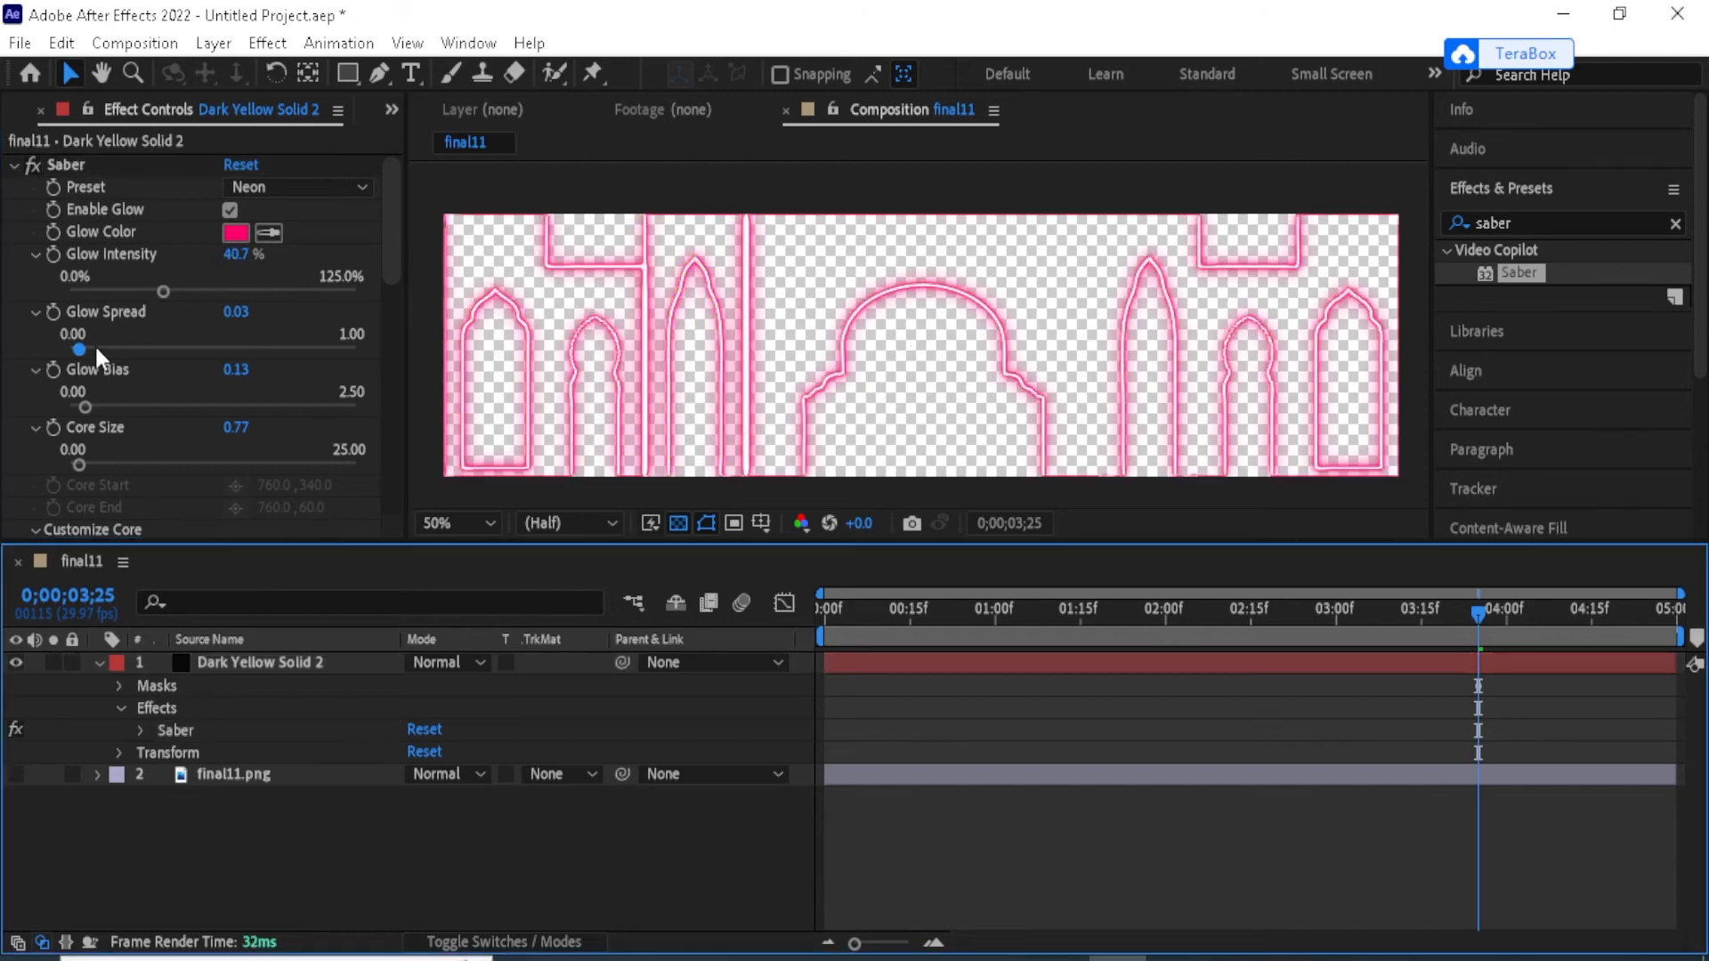
# Raise Saber's Glow Spread to 0.11 and its Core Size to 1.10.
pyautogui.moveTo(78, 345); pyautogui.dragTo(100, 347)
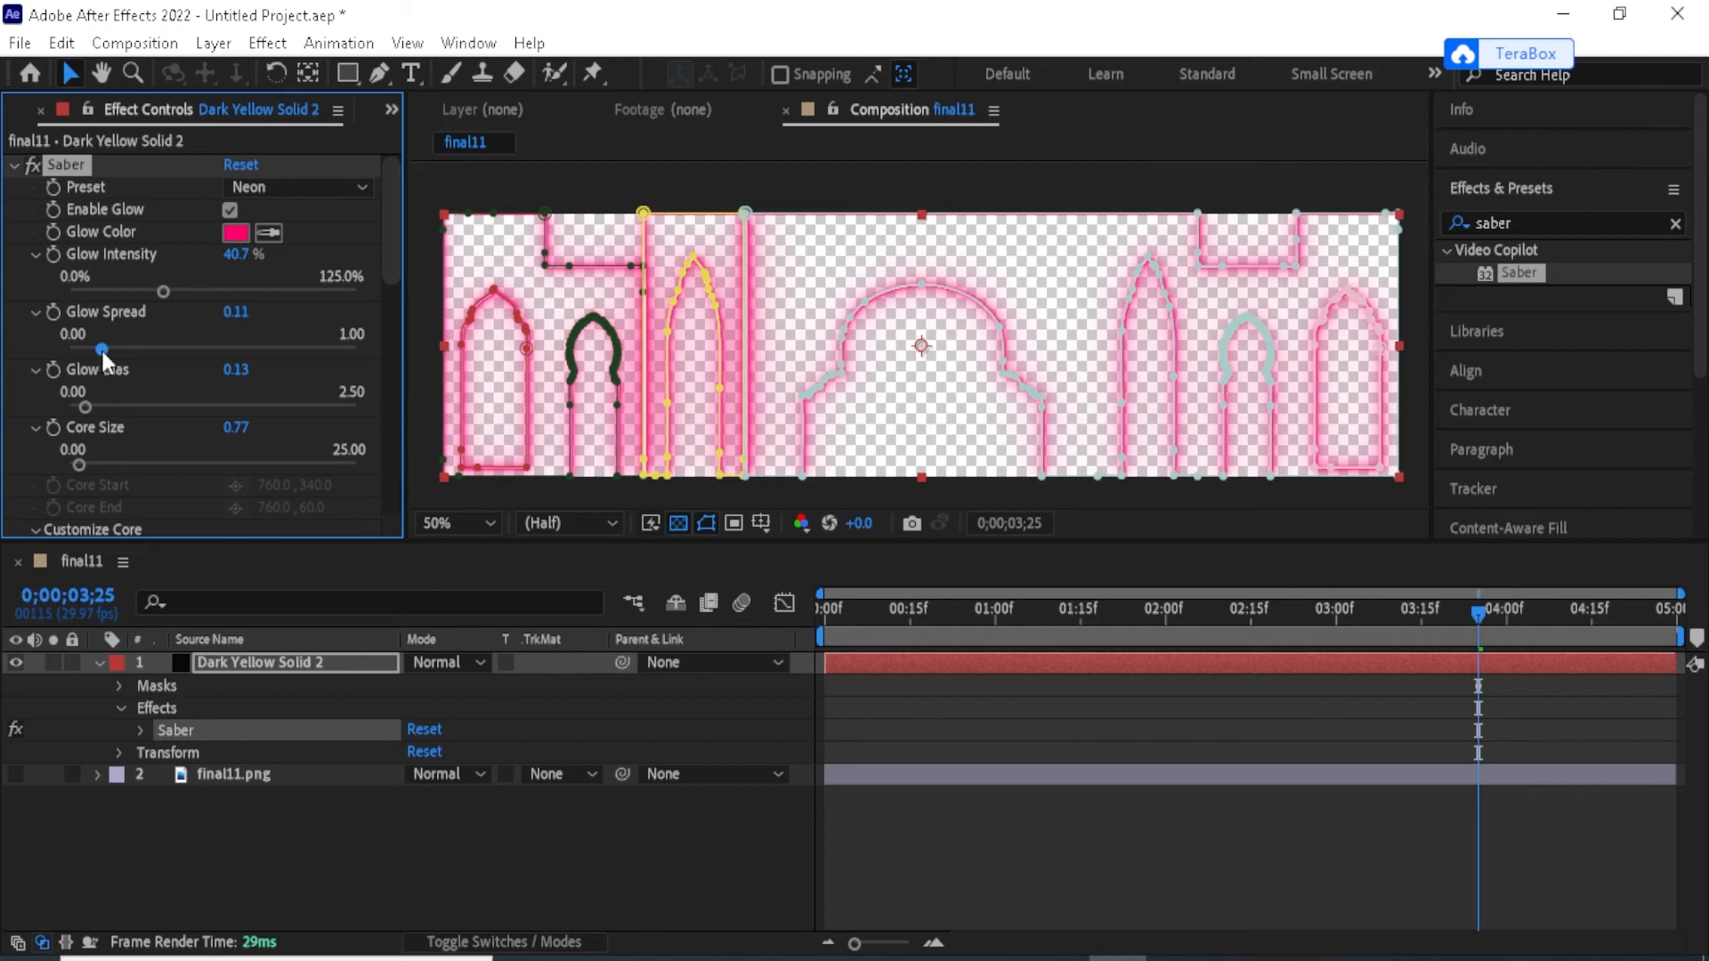
pyautogui.click(210, 847)
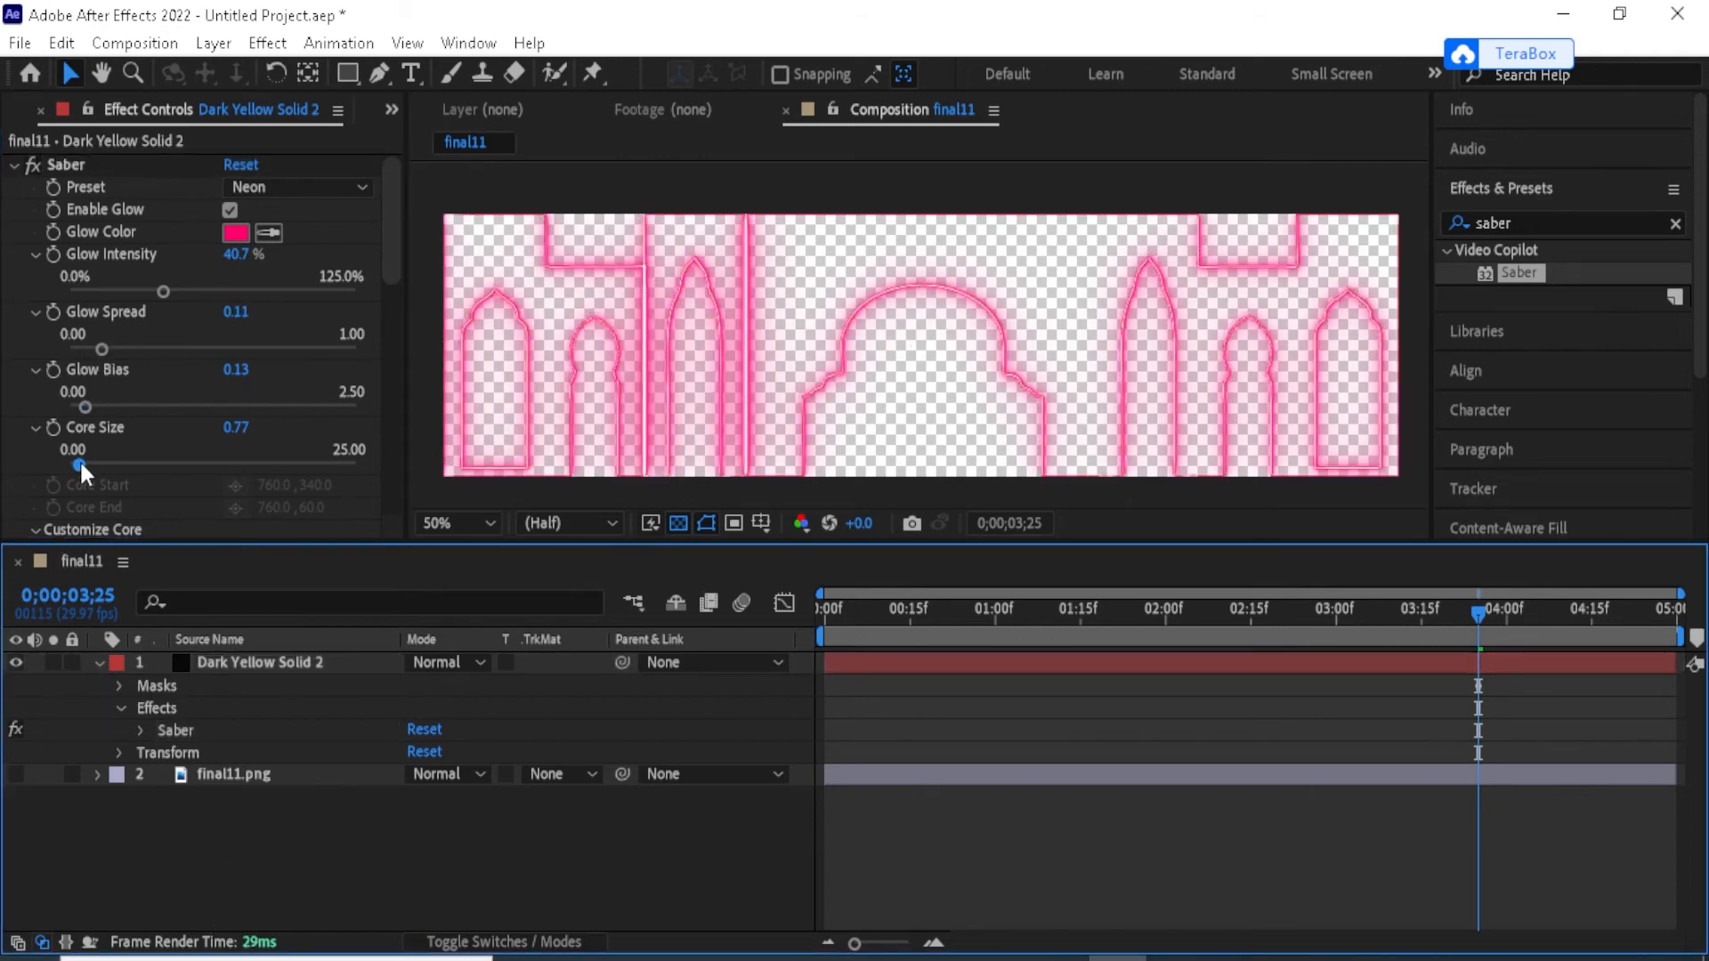
pyautogui.moveTo(78, 459); pyautogui.dragTo(82, 457)
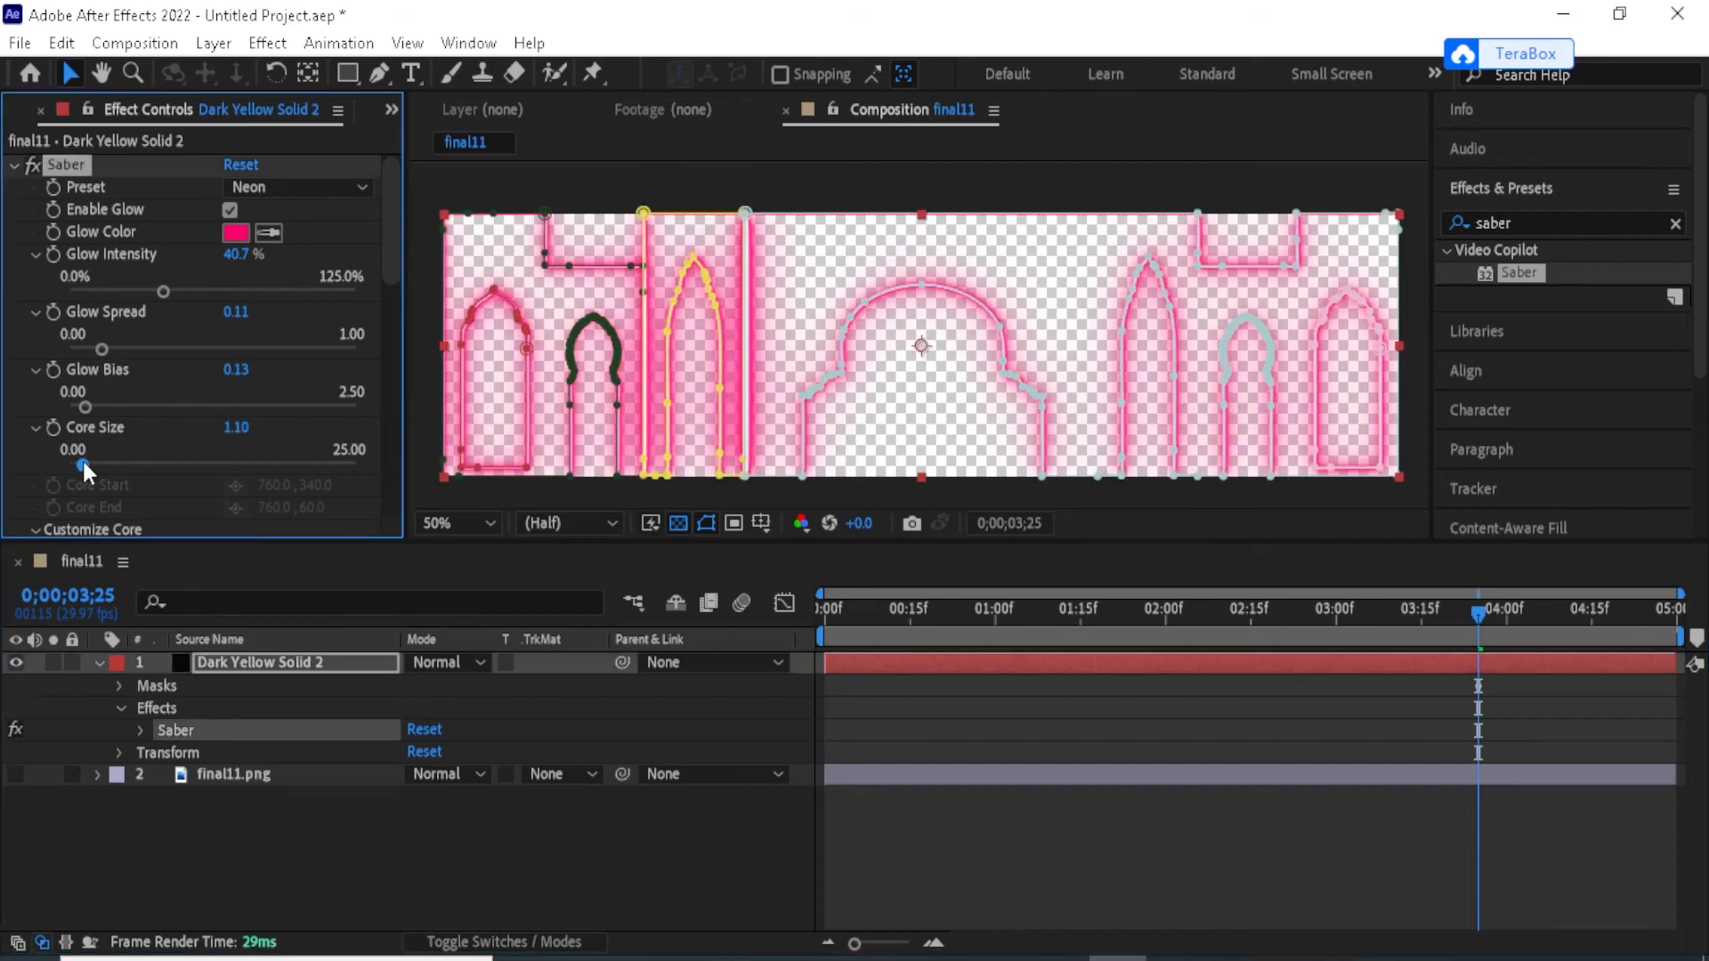
pyautogui.click(208, 810)
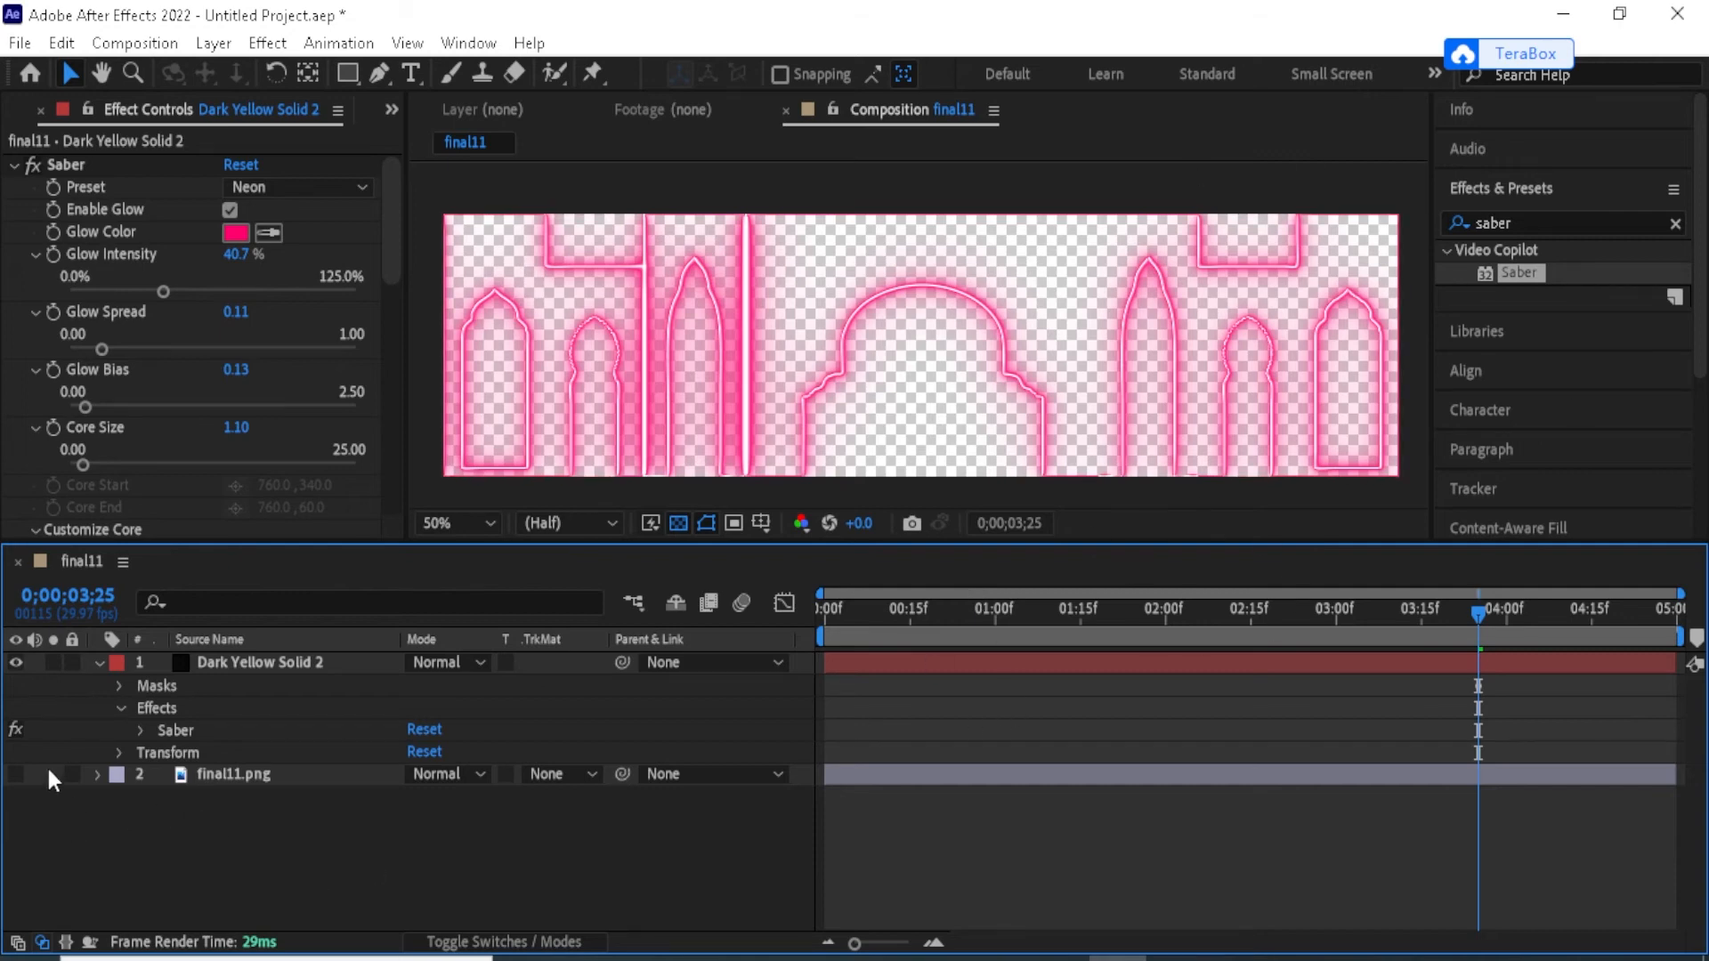
# Show the final11.png layer again and raise Saber's Start Offset to 100%.
pyautogui.click(14, 770)
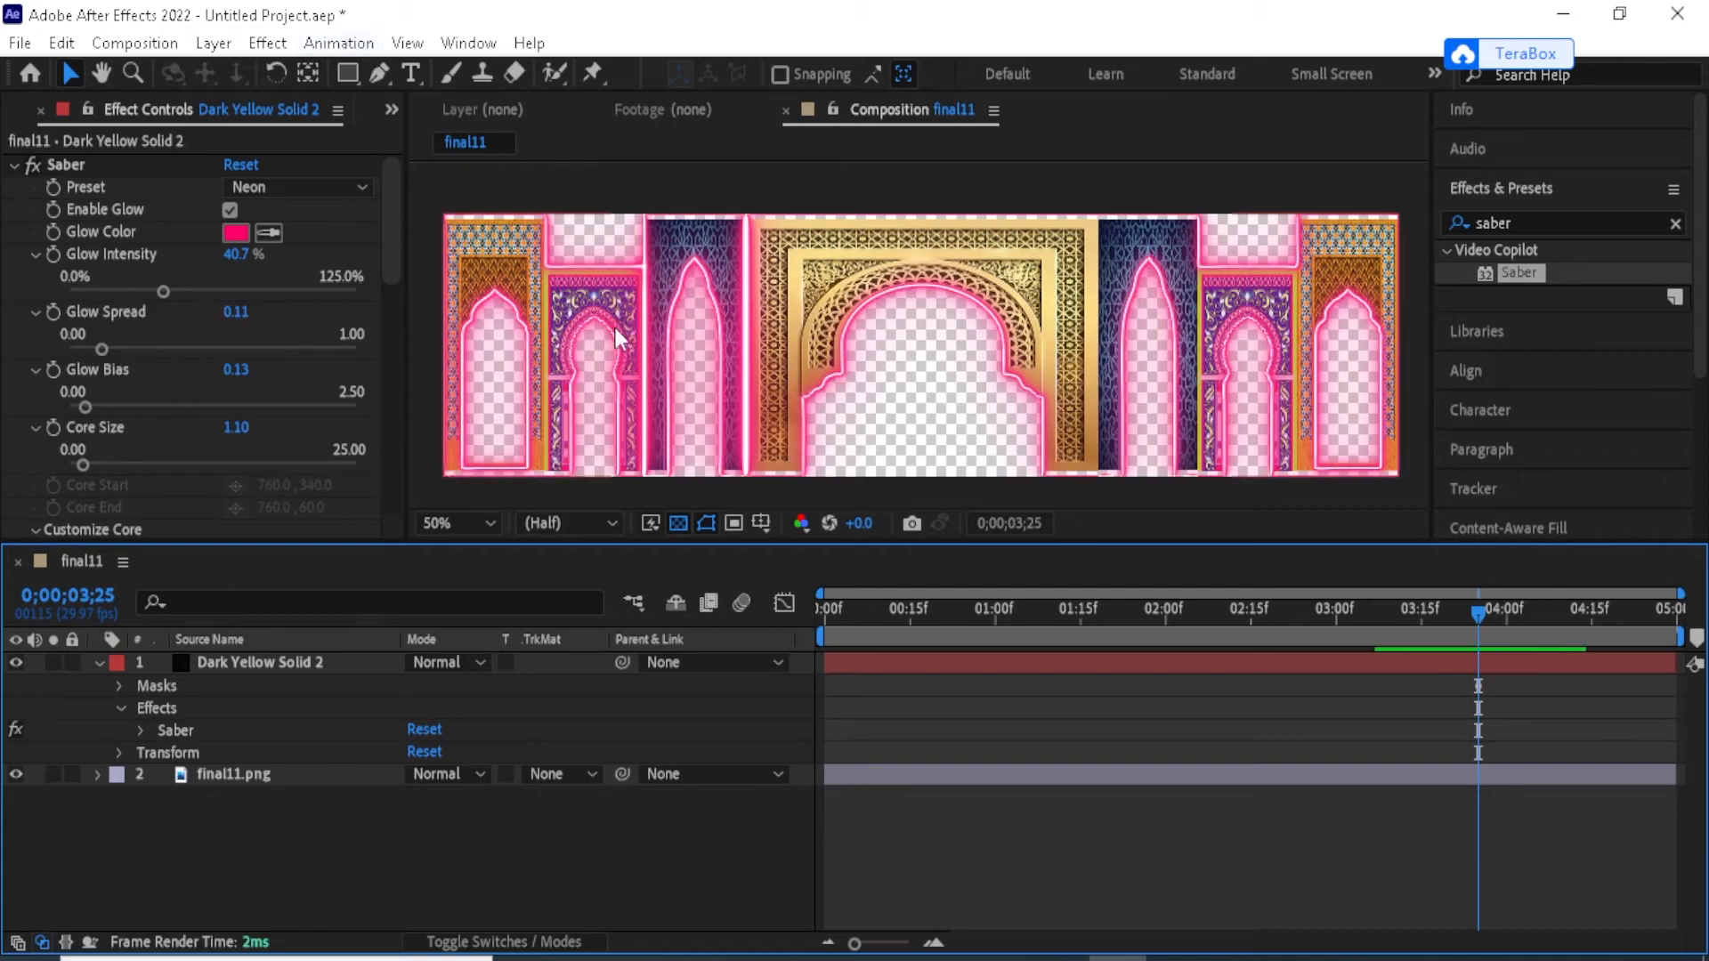
pyautogui.moveTo(401, 274); pyautogui.dragTo(388, 384)
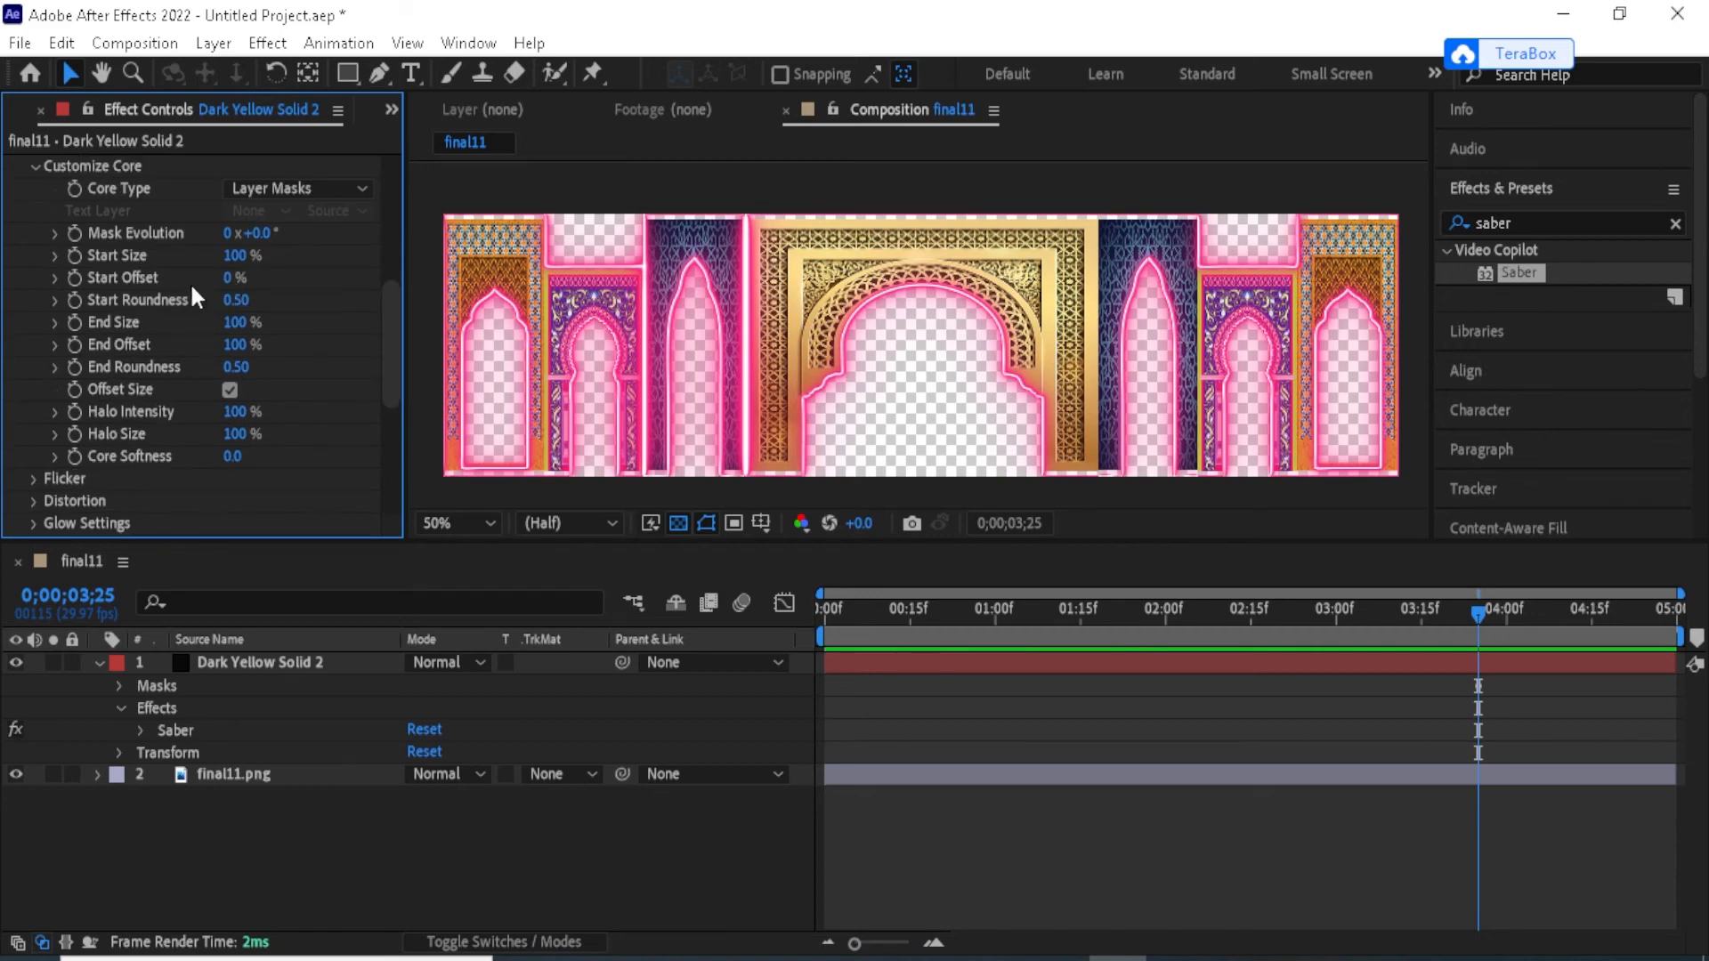
pyautogui.moveTo(222, 277); pyautogui.dragTo(591, 280)
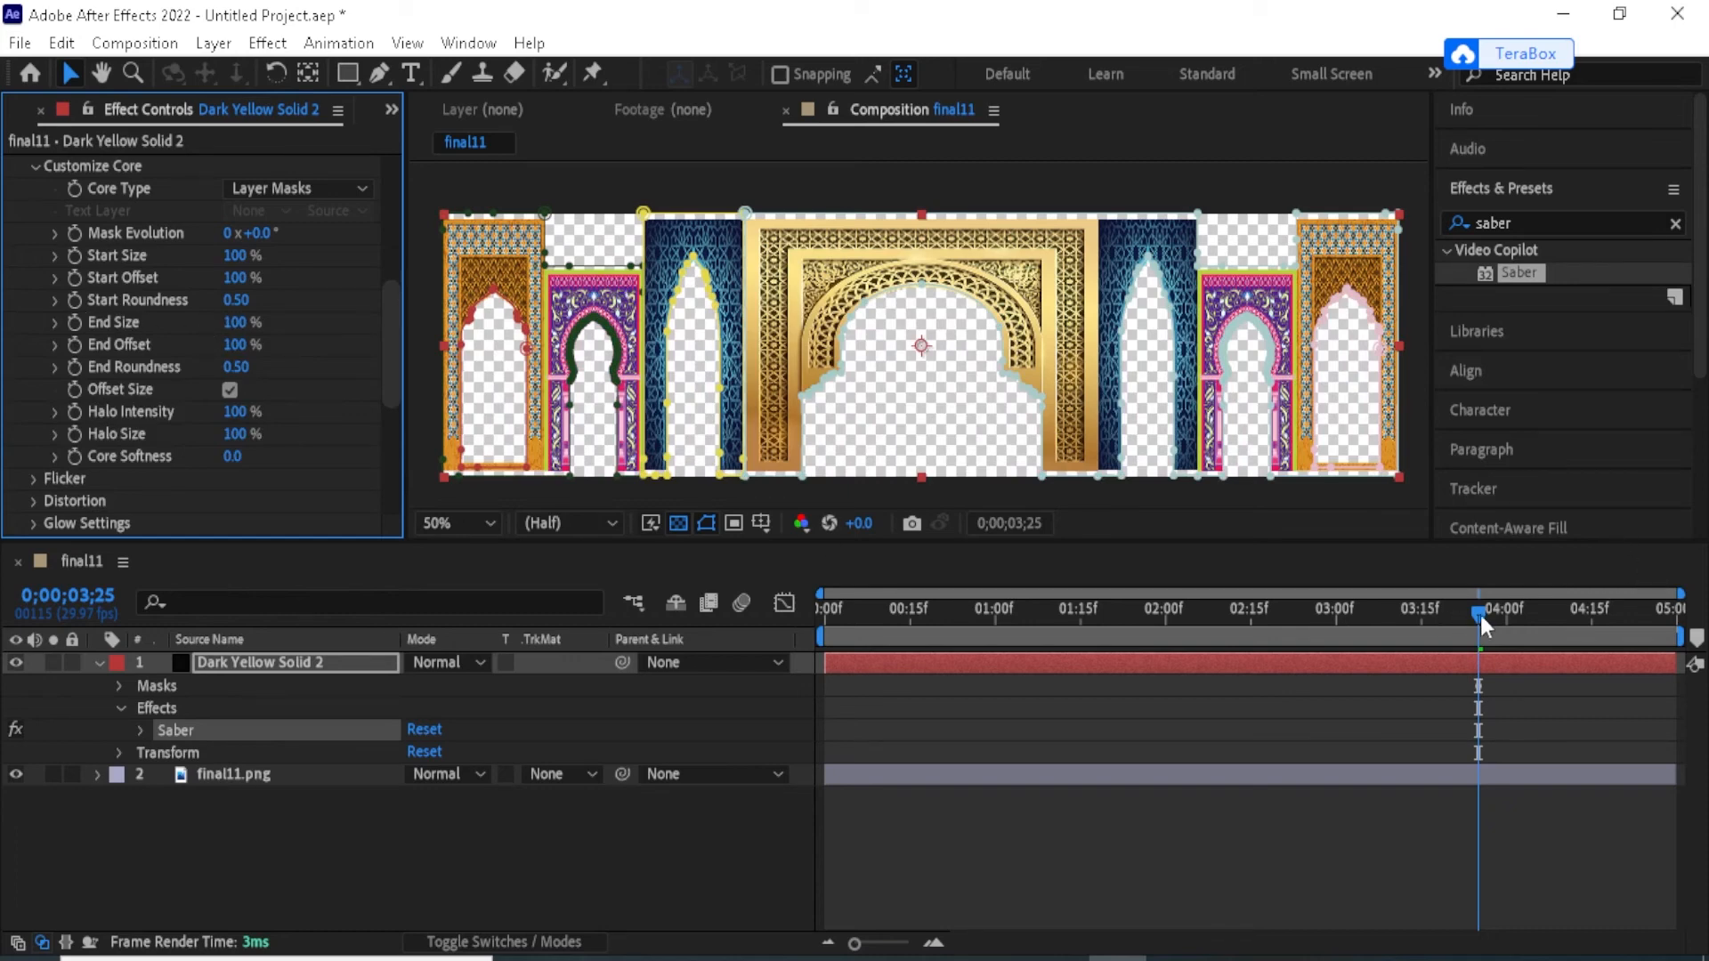
# Keyframe Saber's Start Offset at 100% at 0;00;00;00 and 0% at 0;00;04;29.
pyautogui.moveTo(1481, 616); pyautogui.dragTo(793, 723)
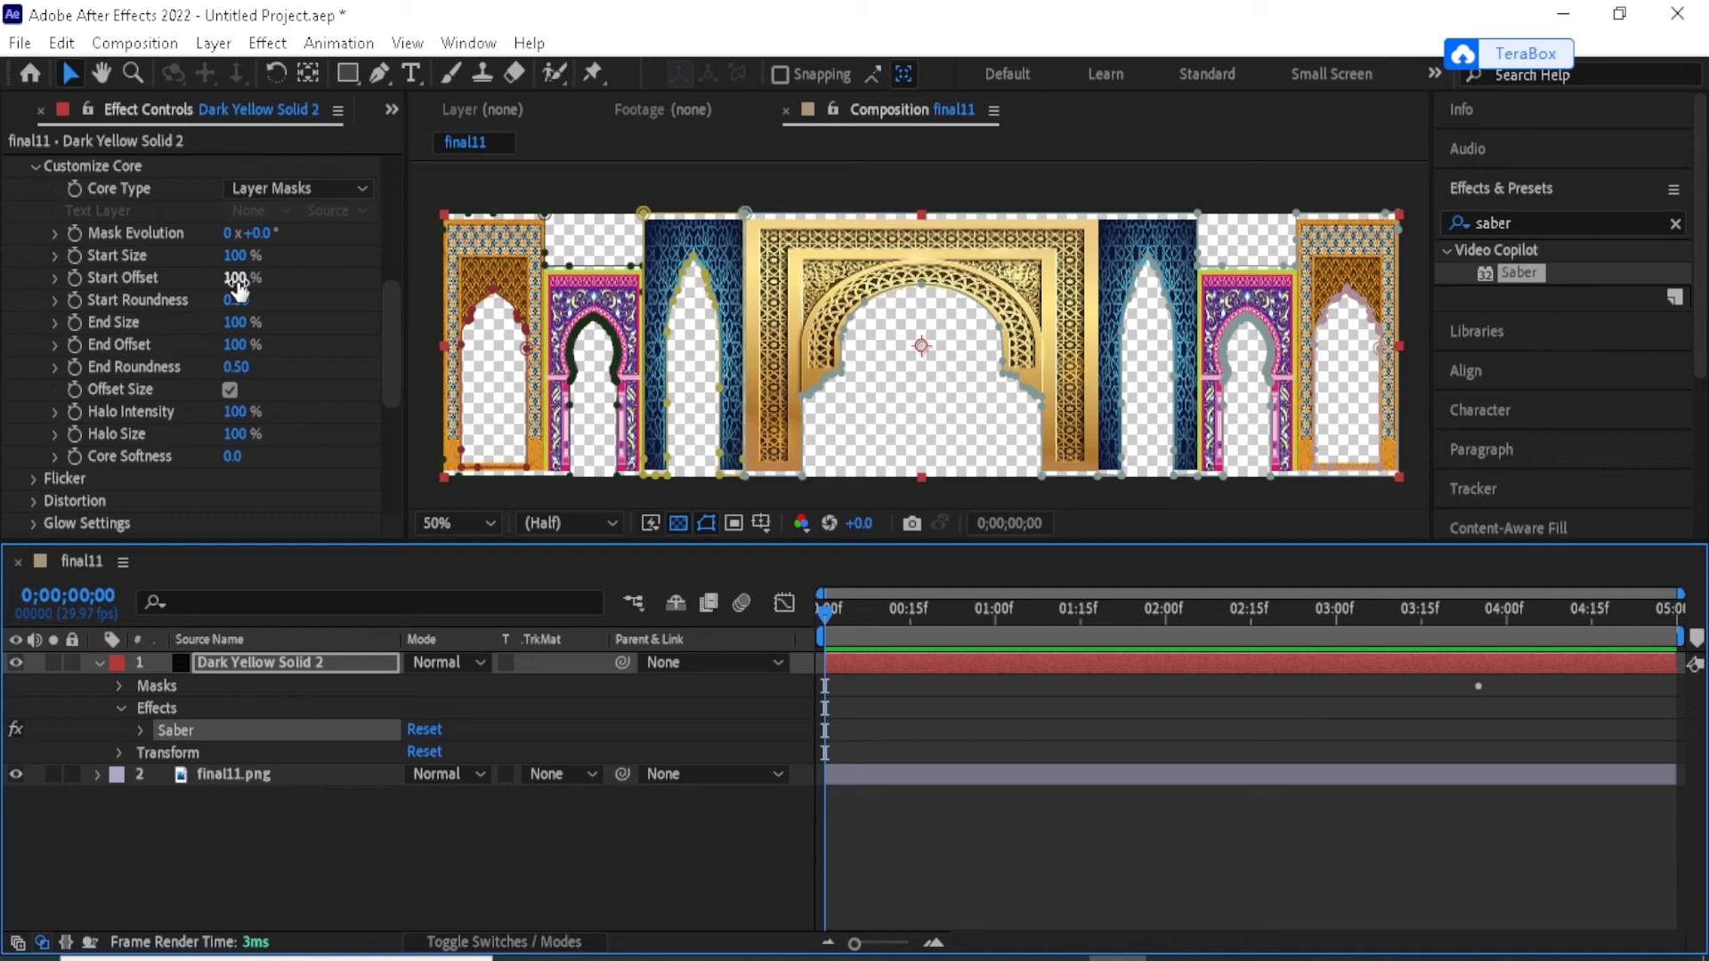
pyautogui.click(77, 280)
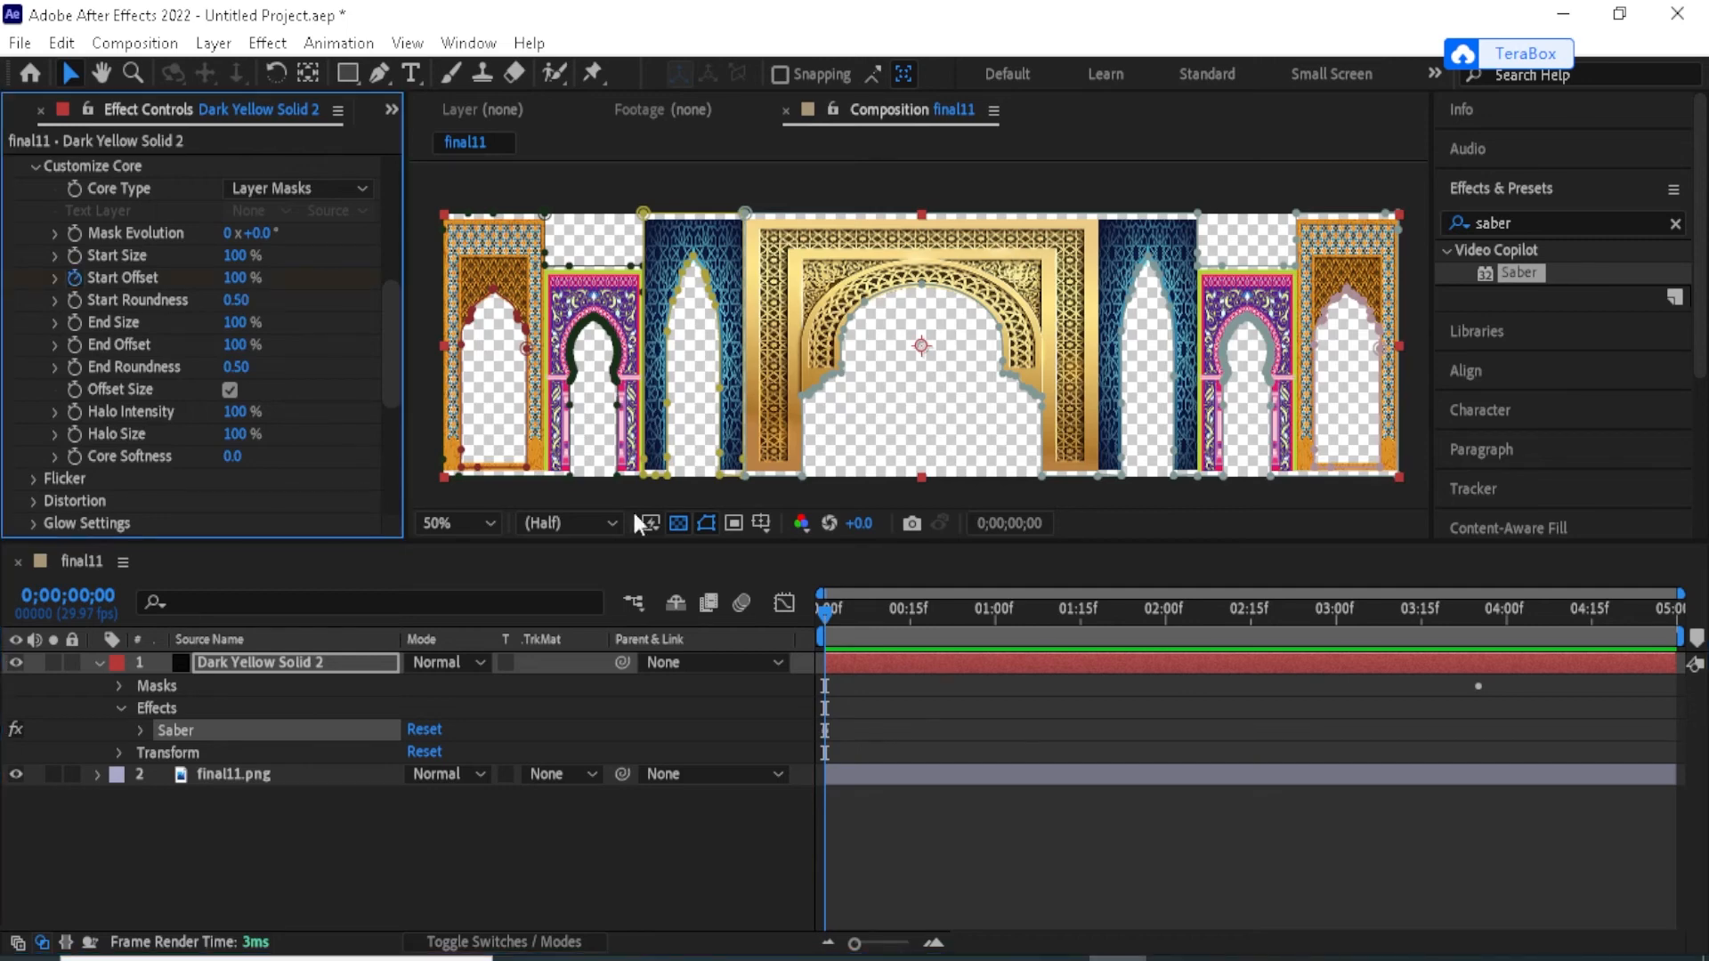
pyautogui.moveTo(825, 612); pyautogui.dragTo(1670, 612)
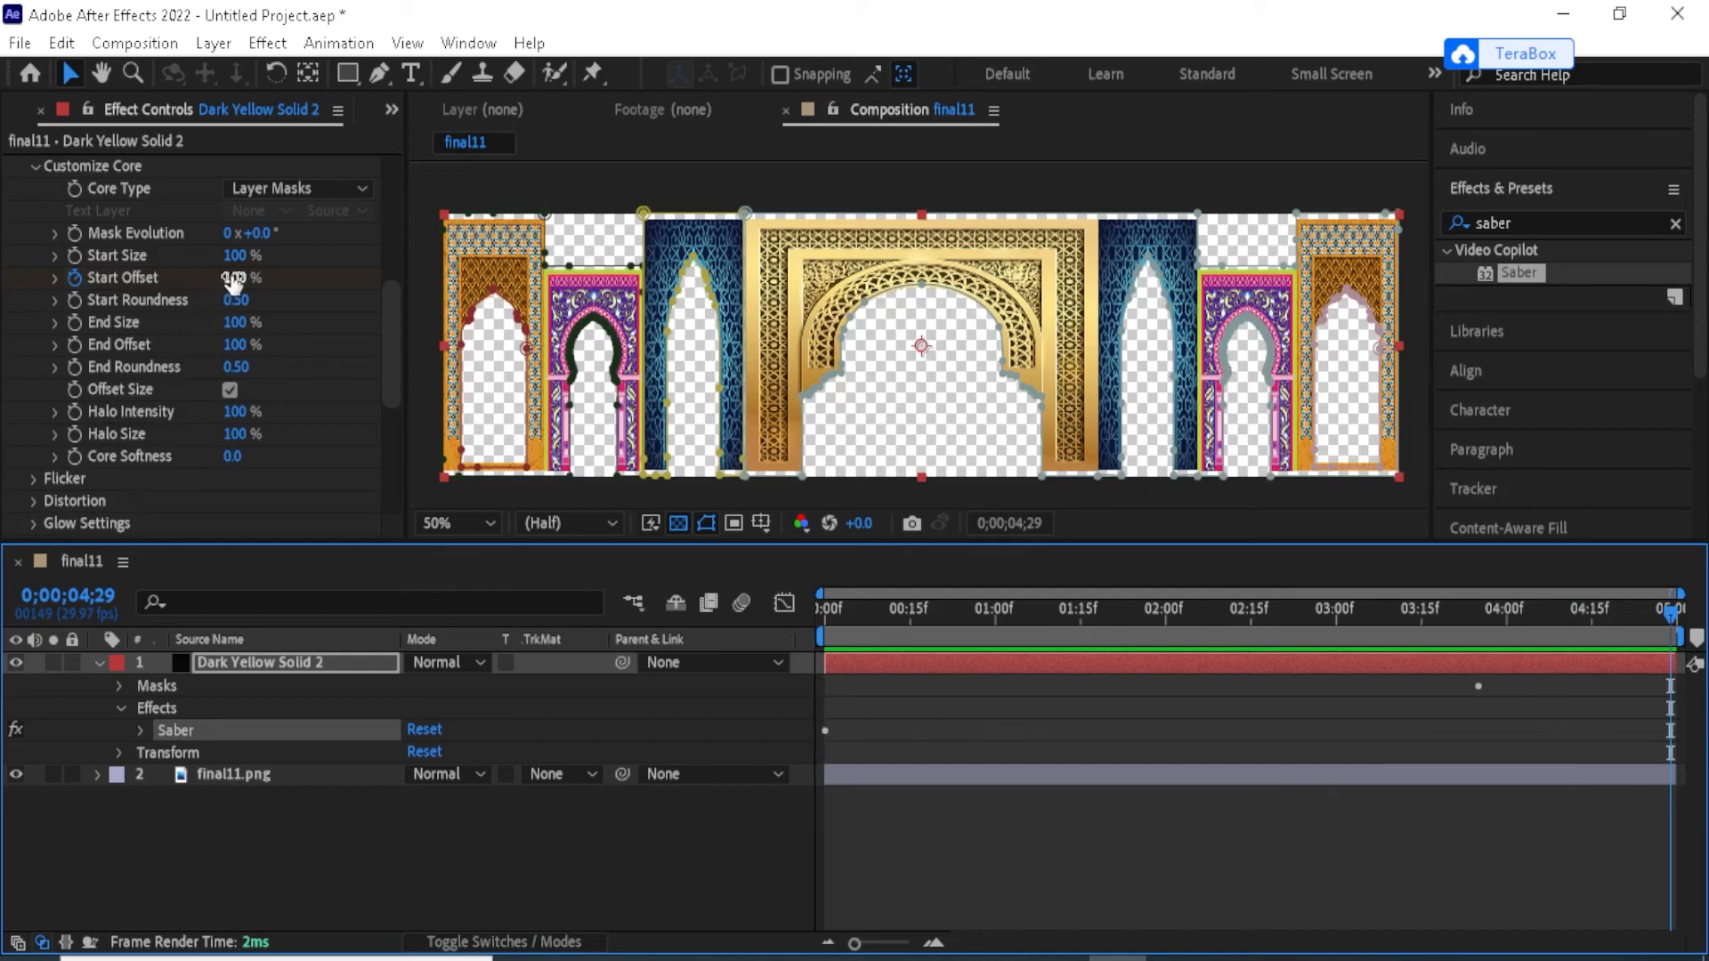
pyautogui.moveTo(233, 277); pyautogui.dragTo(4, 270)
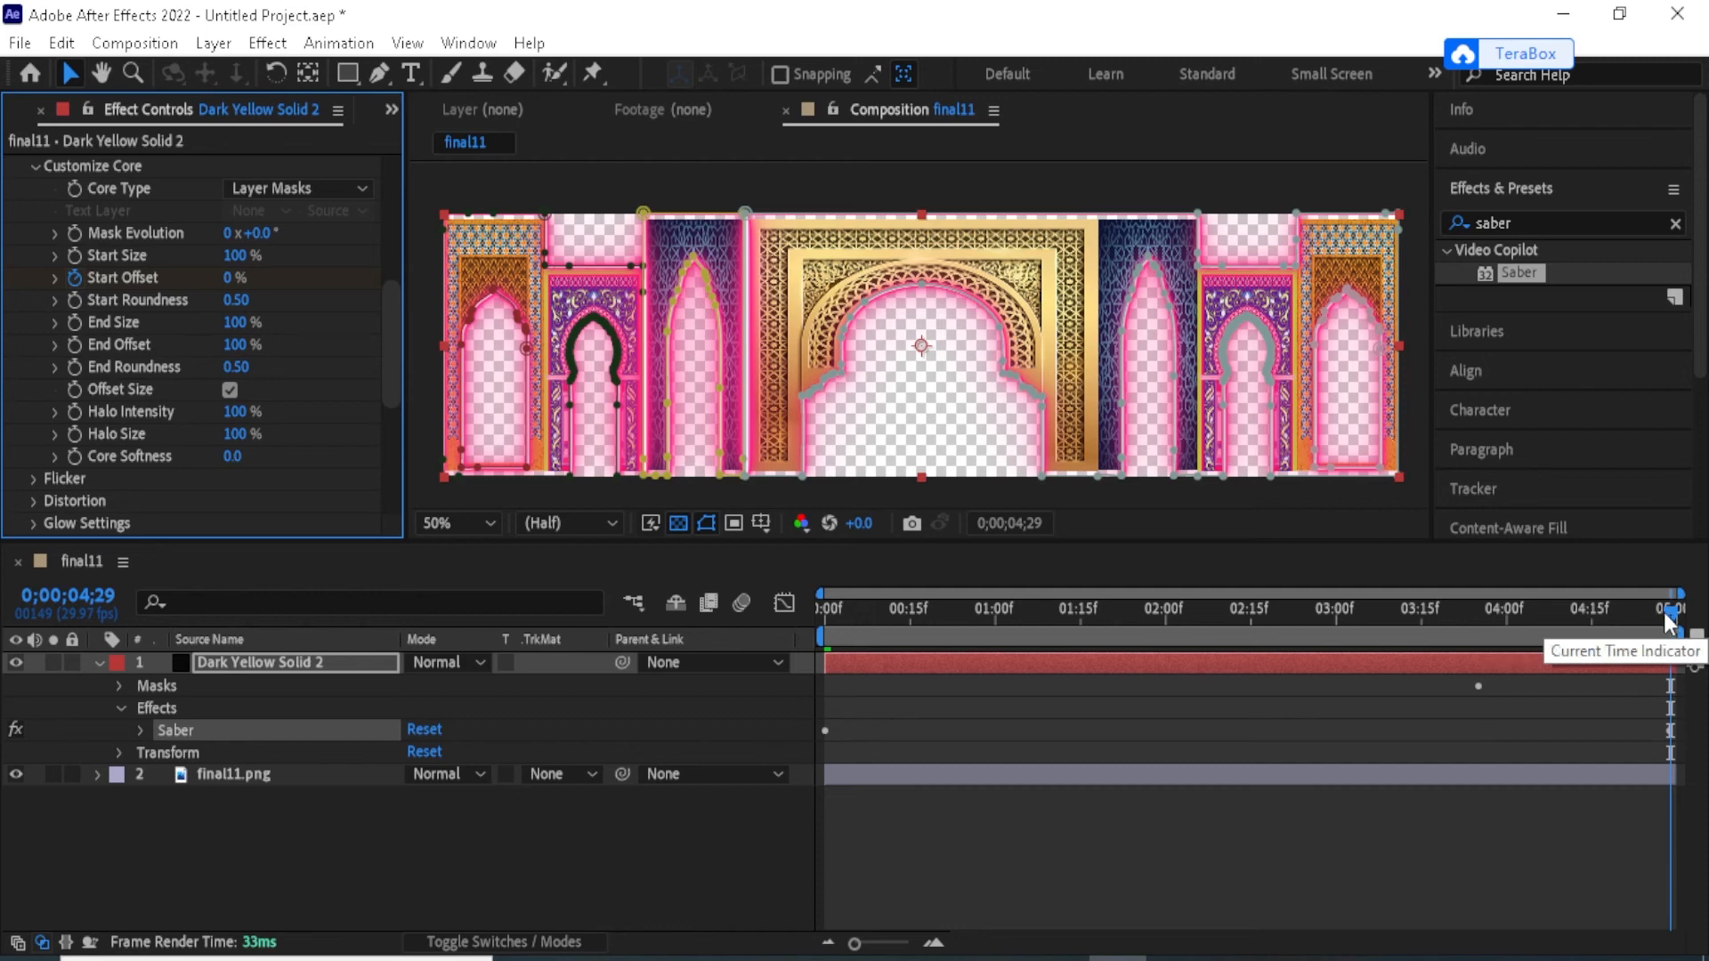
# Preview the Saber glow animation on the arches from 0;00;00;00 and review the Saber effect's main glow settings.
pyautogui.moveTo(1673, 614); pyautogui.dragTo(745, 628)
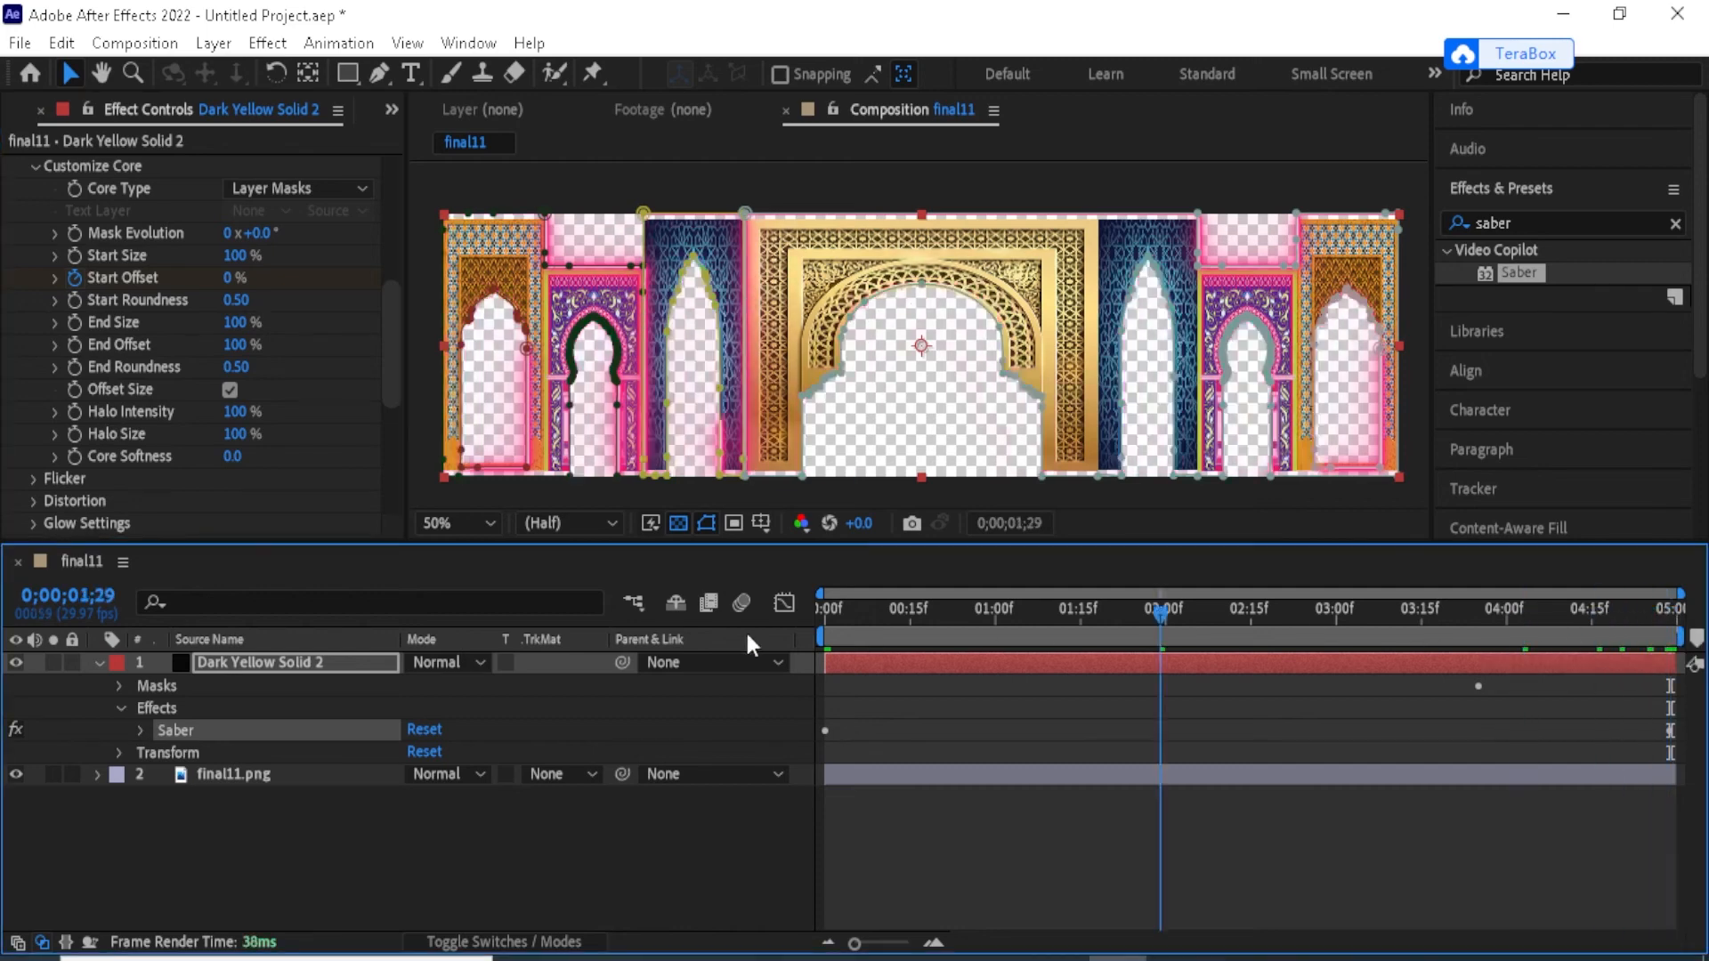
pyautogui.click(548, 878)
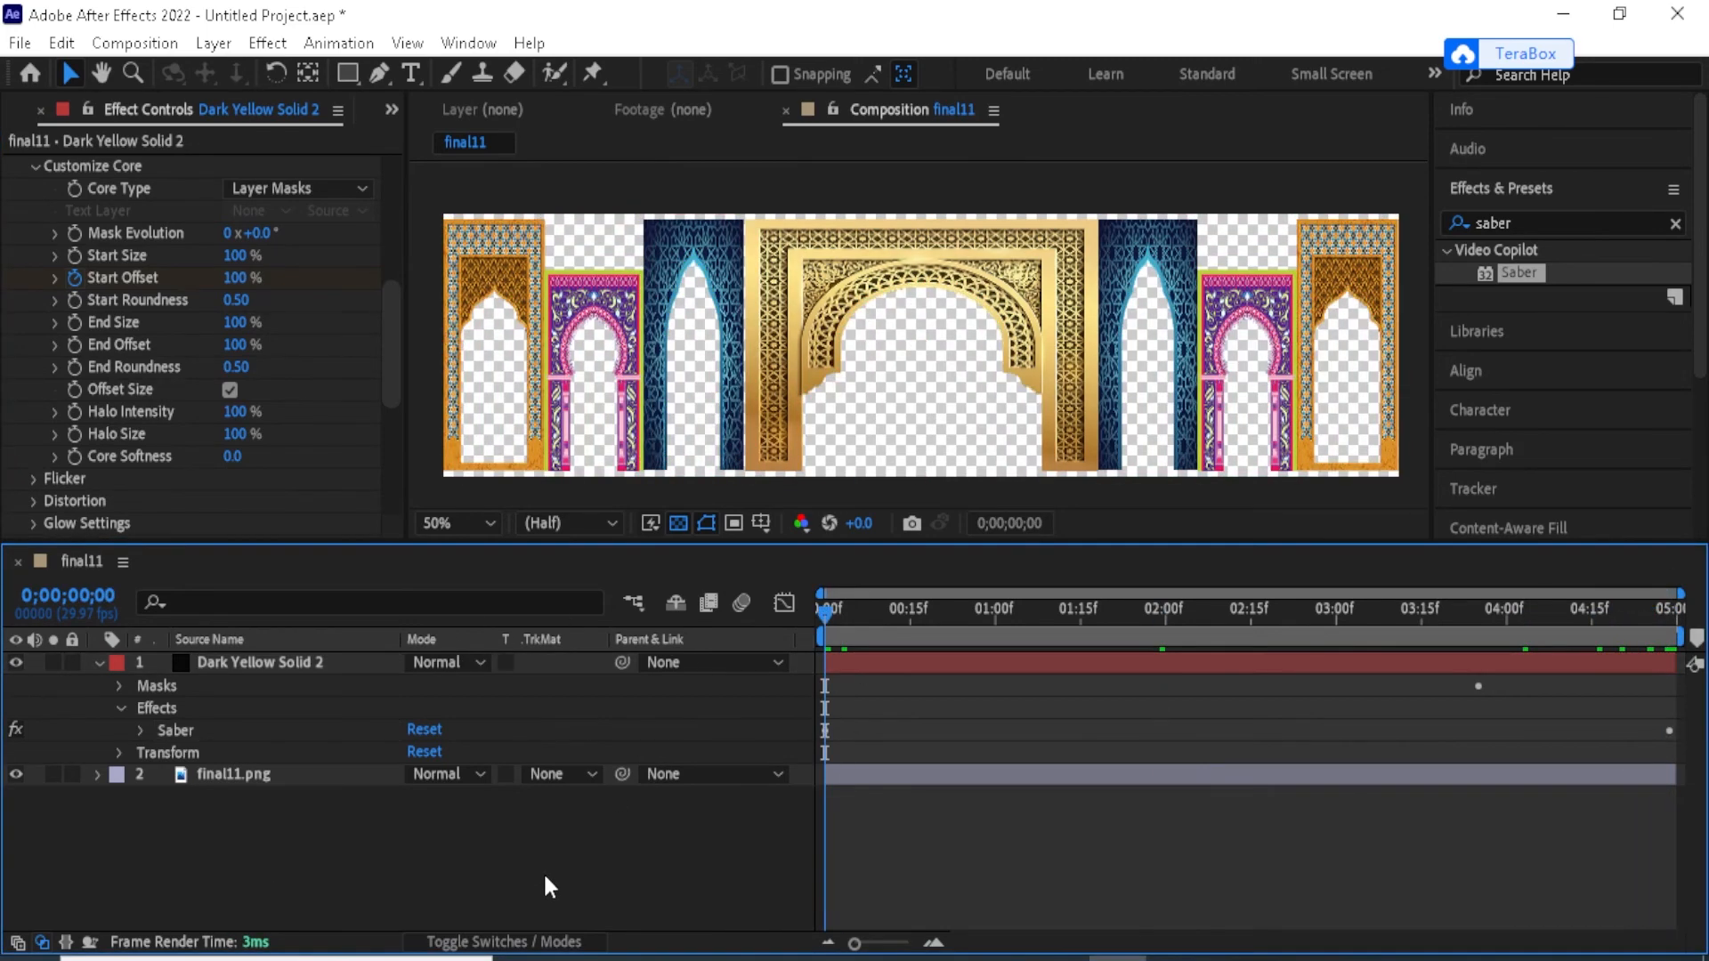
pyautogui.press('h')
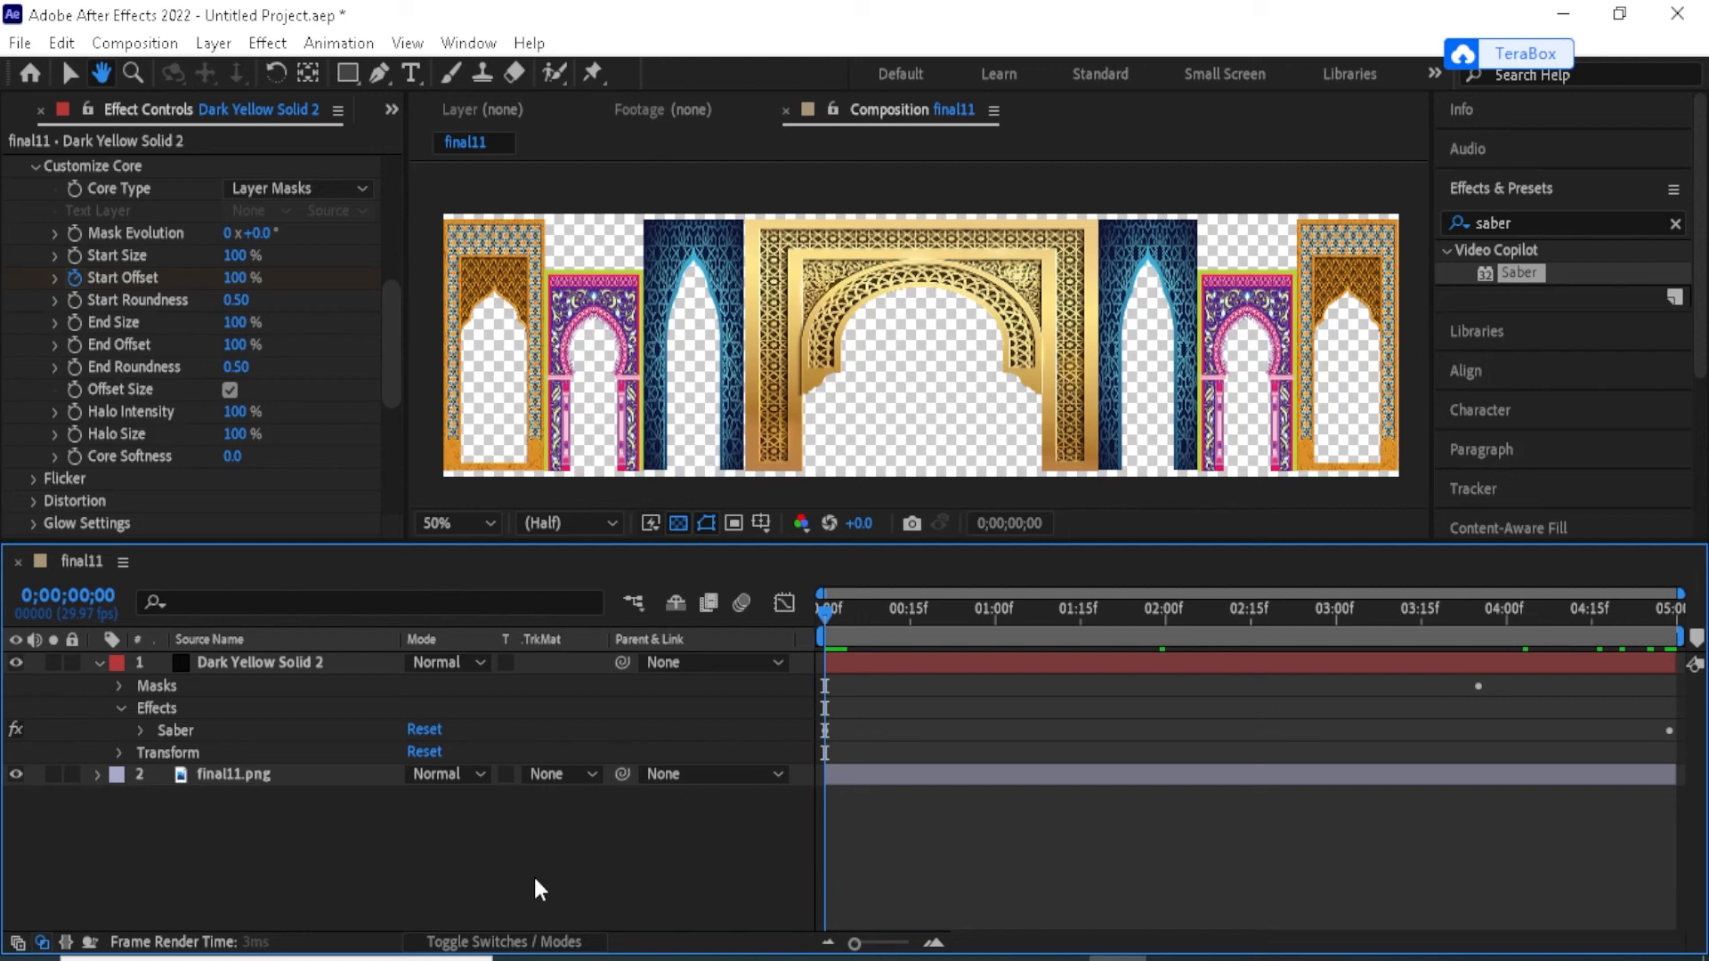
pyautogui.press('space')
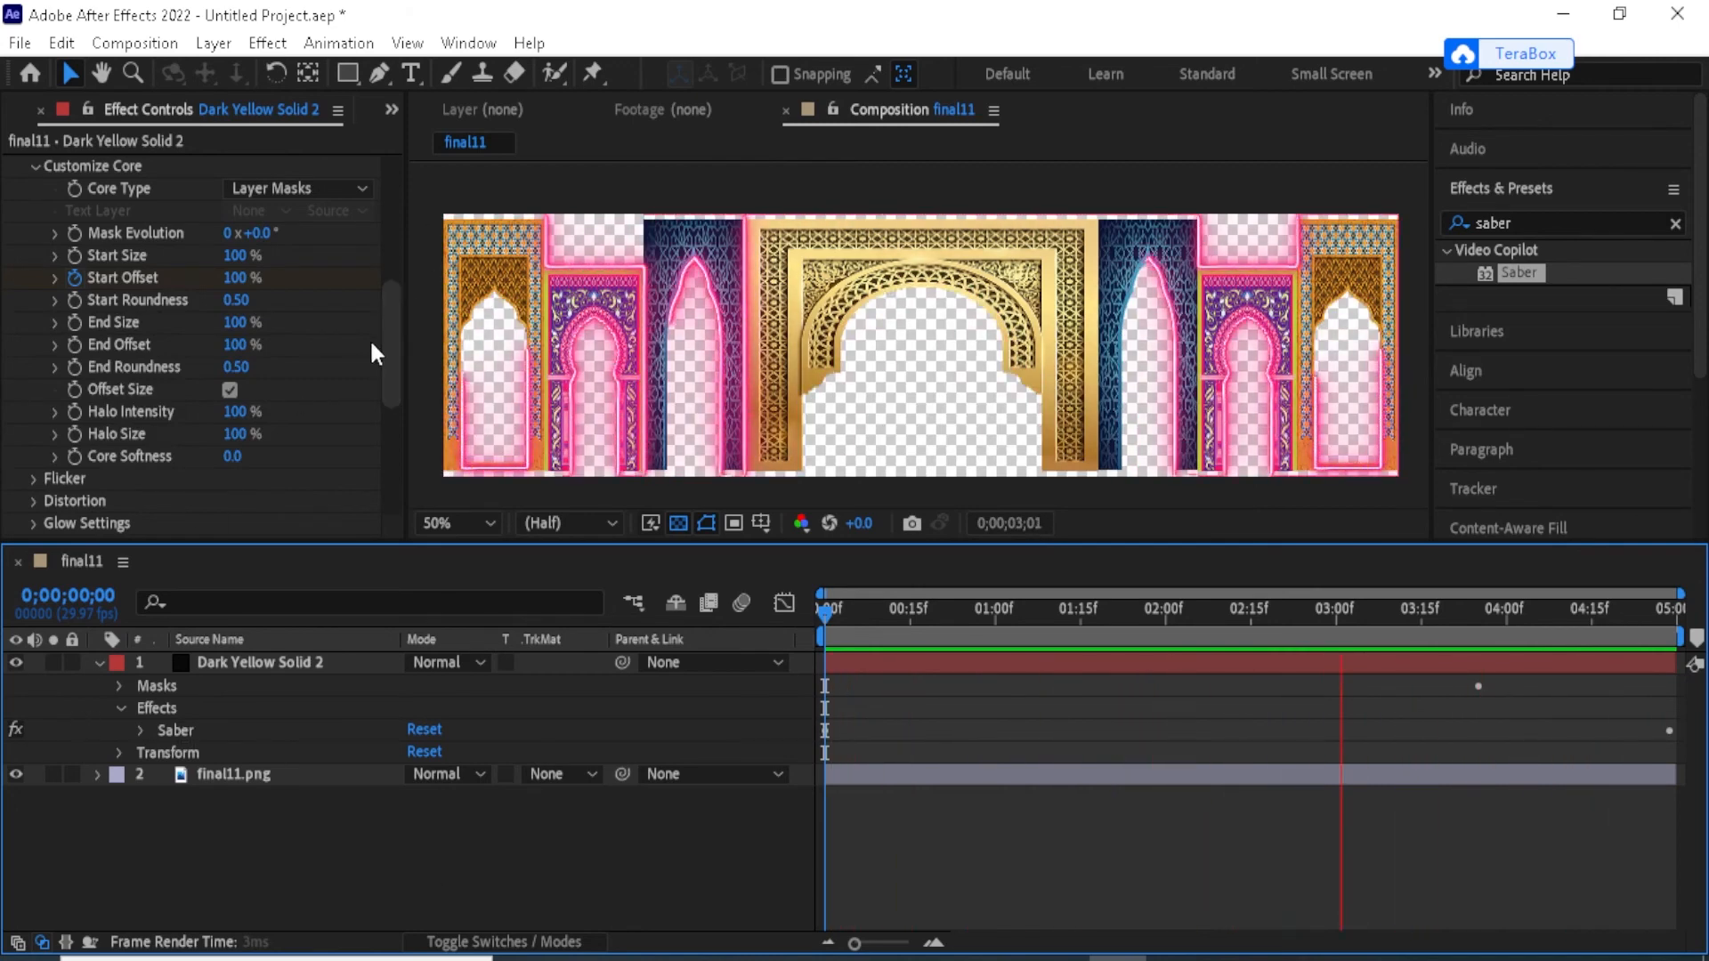
pyautogui.moveTo(393, 340); pyautogui.dragTo(398, 170)
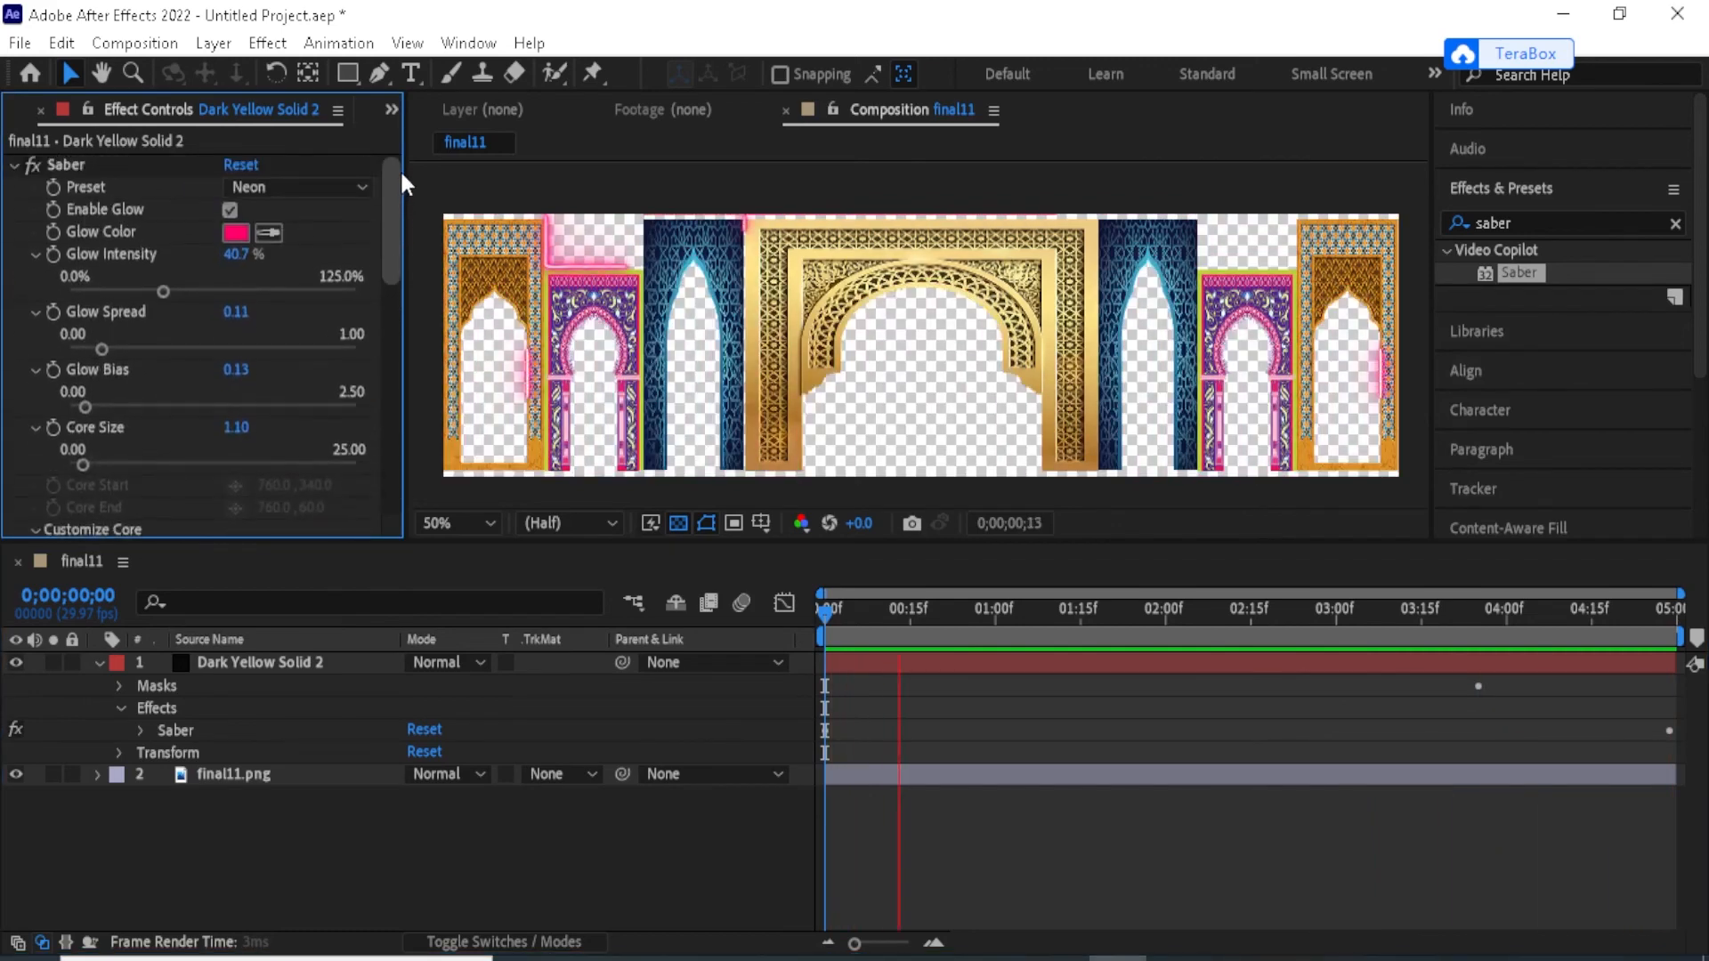
pyautogui.click(330, 876)
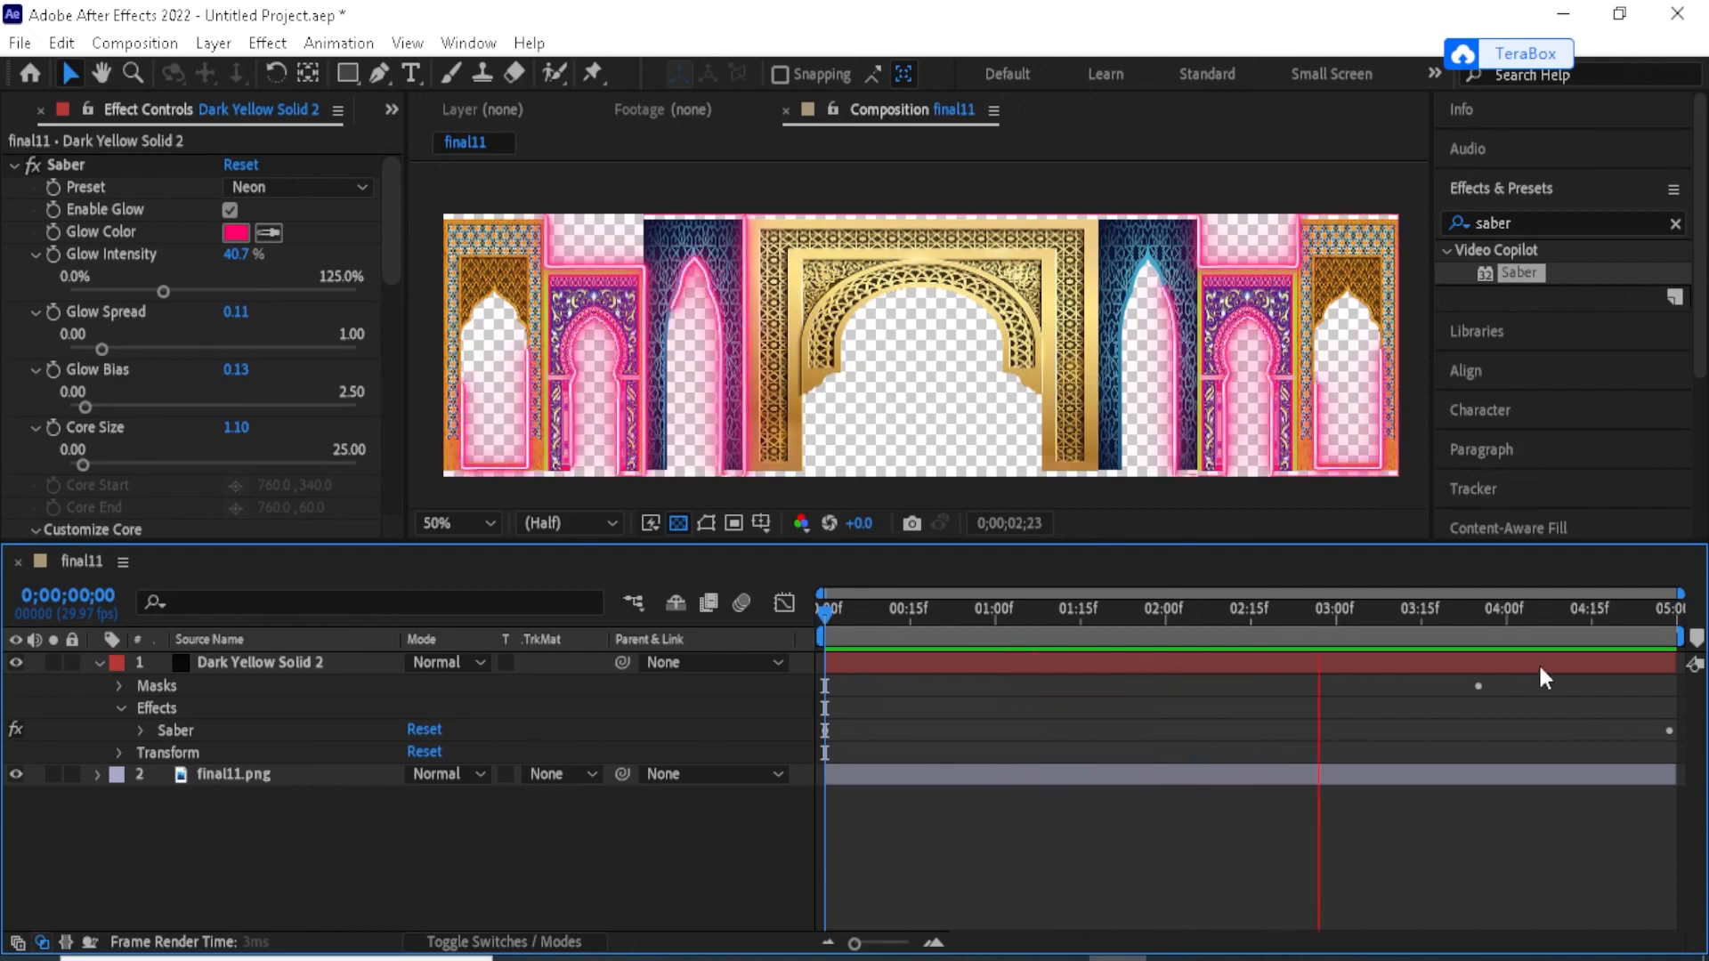
# Add the final11 composition to the render queue and set its output module format to DXV 3.
pyautogui.click(134, 44)
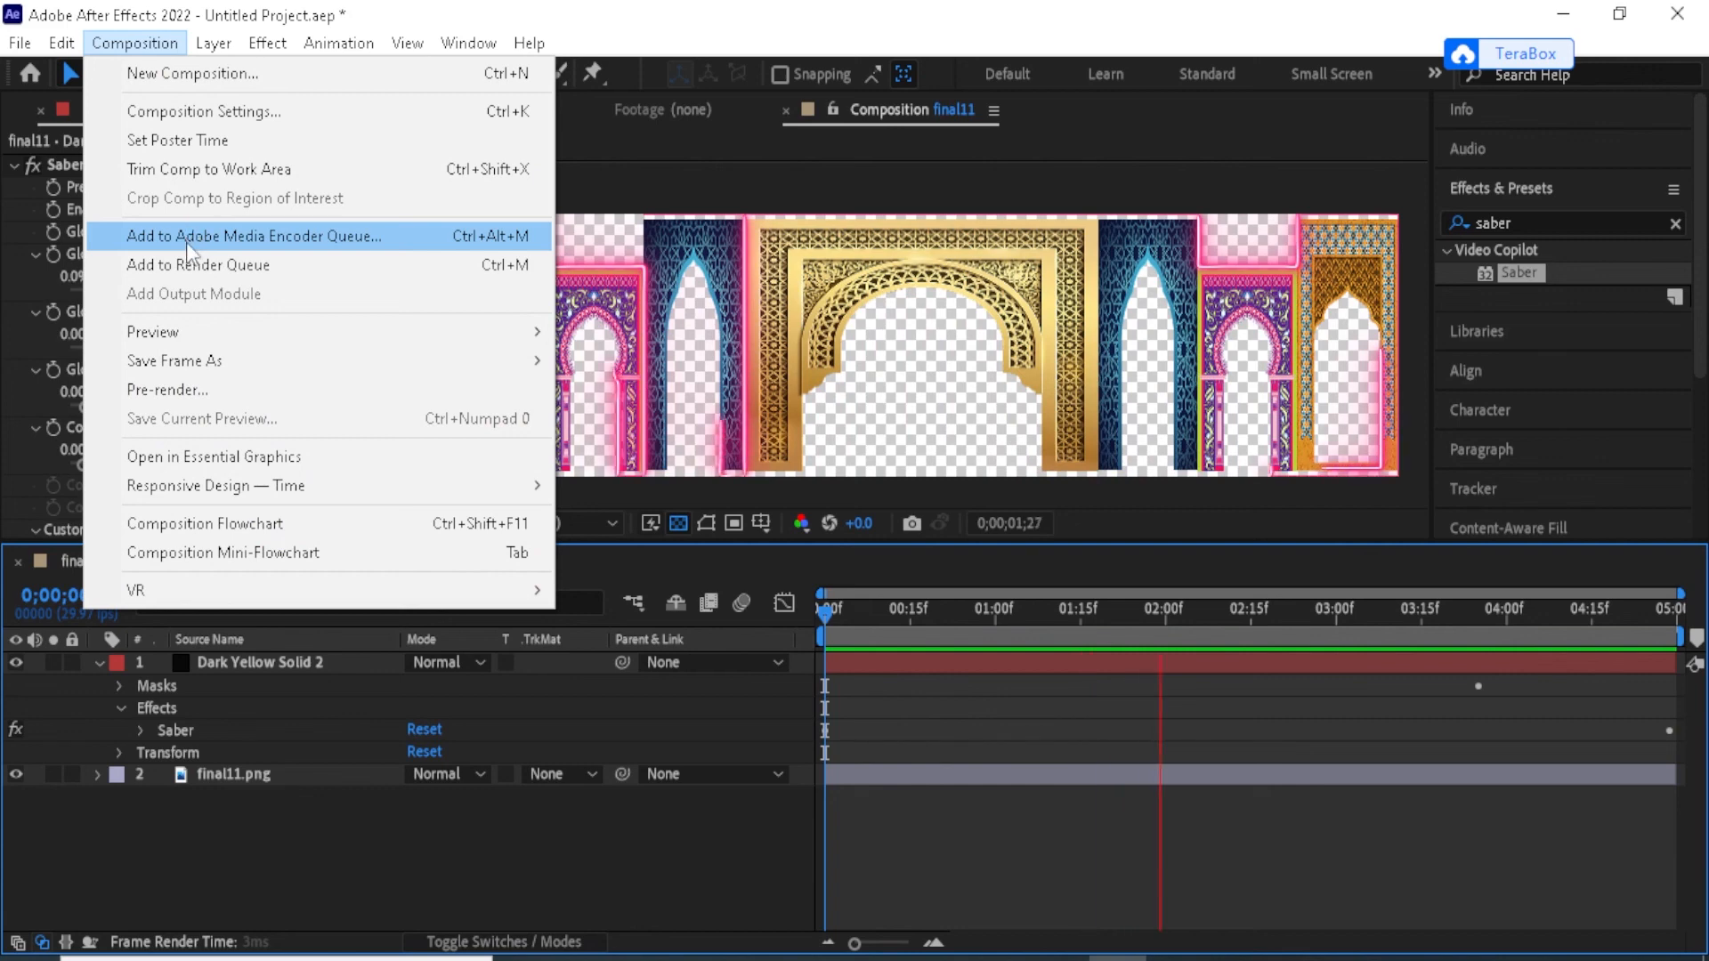
pyautogui.click(183, 265)
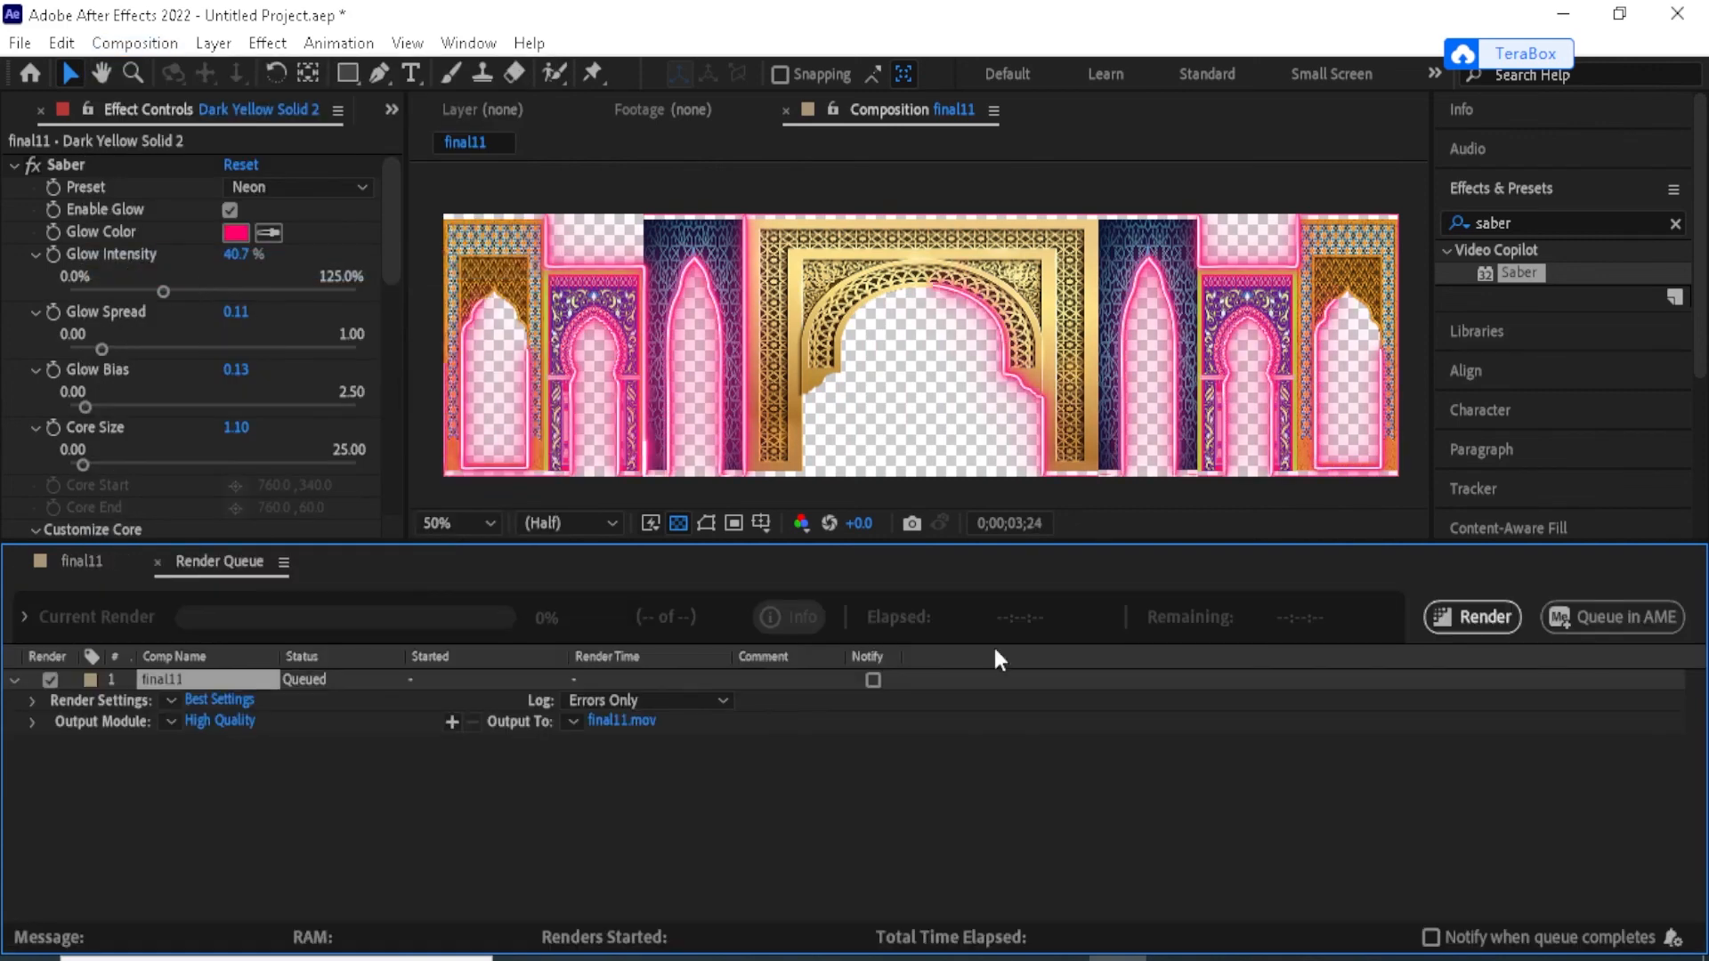
pyautogui.click(212, 719)
pyautogui.click(541, 170)
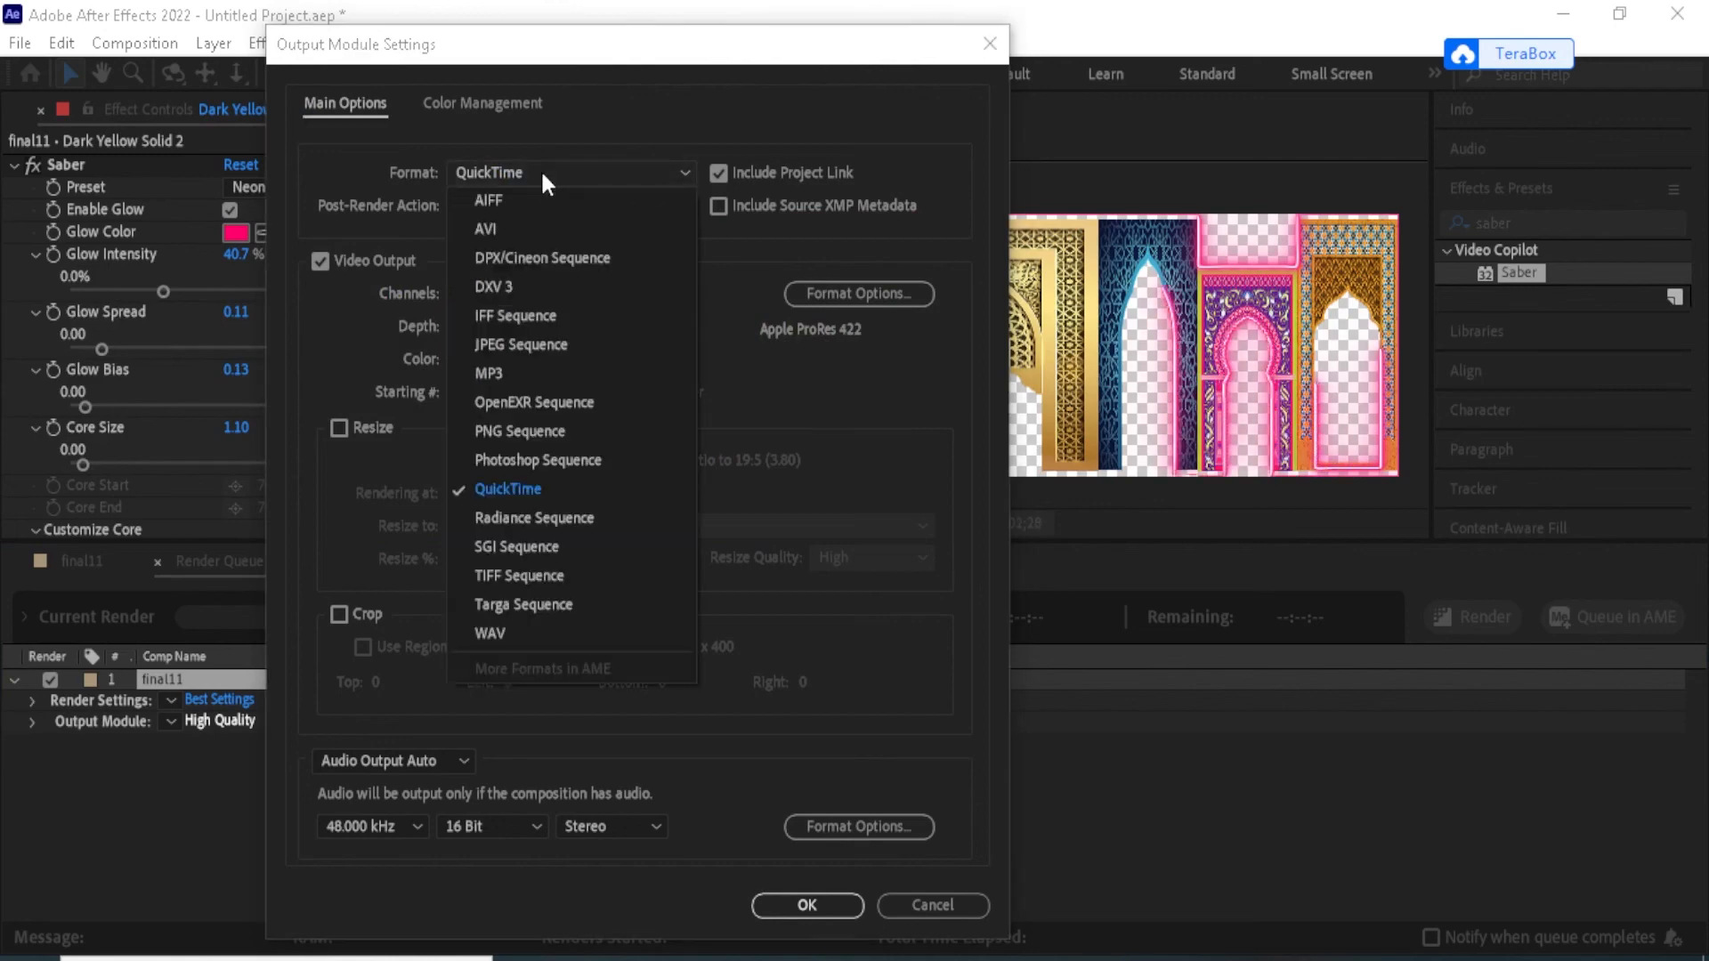
pyautogui.click(513, 294)
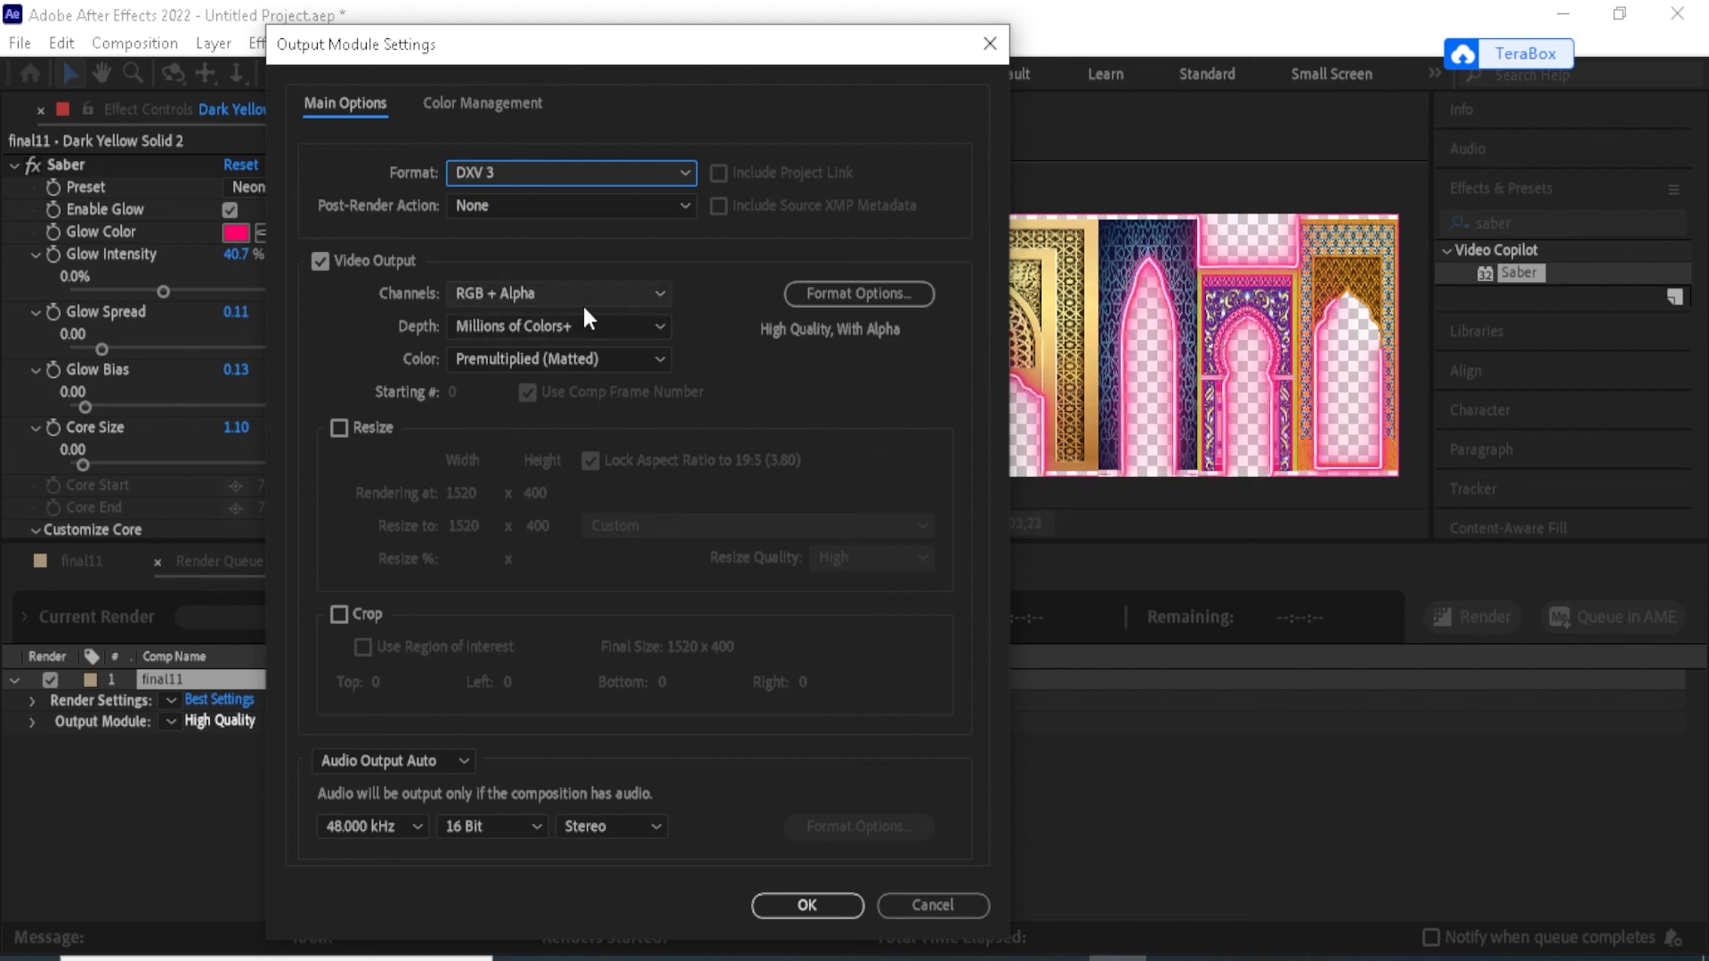
pyautogui.click(803, 904)
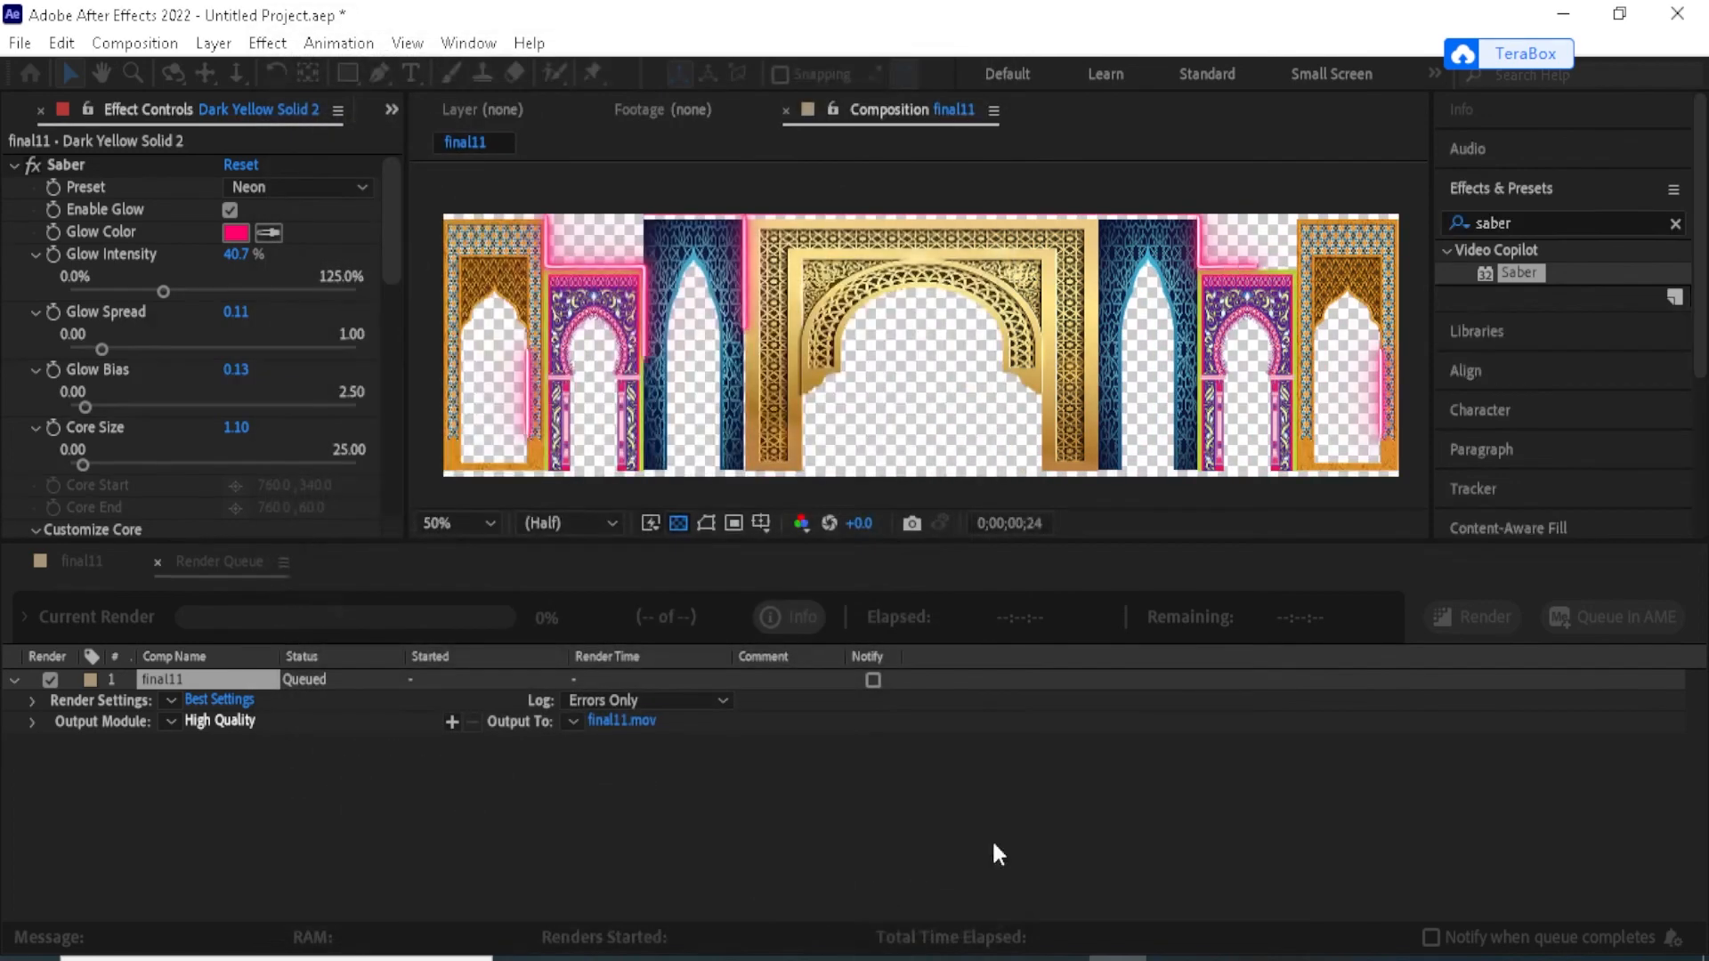